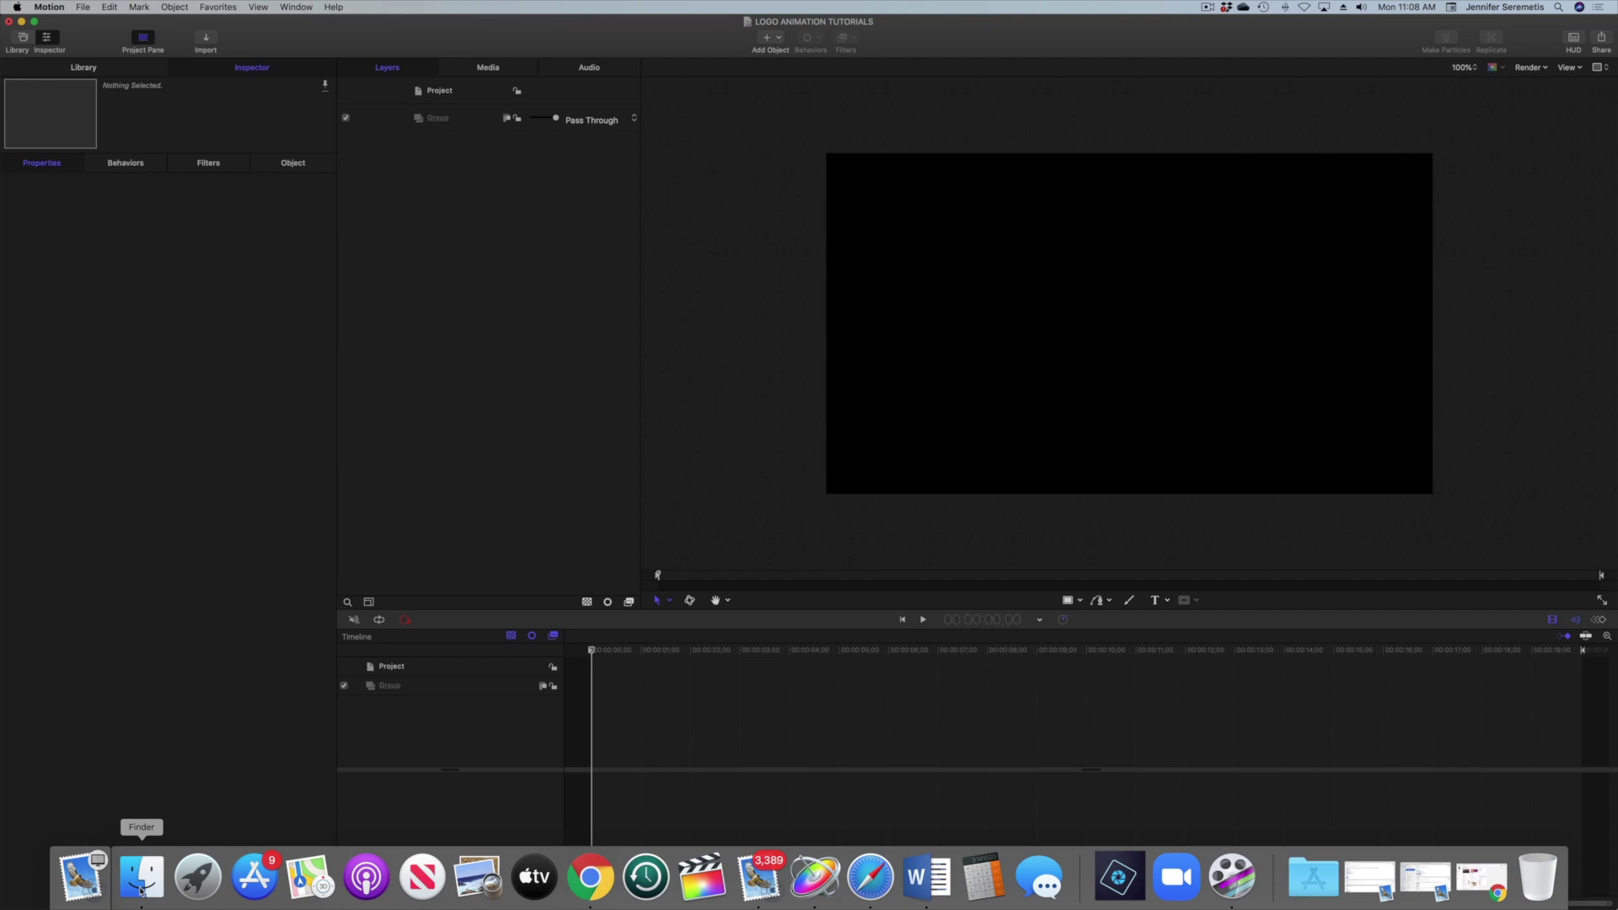
Import the horizontal gradient-over-black logo PNG from the NEW LOGO ALL VERSIONS folder in Finder into the Motion project's layers
{"action": "left_click", "coordinate": [141, 879]}
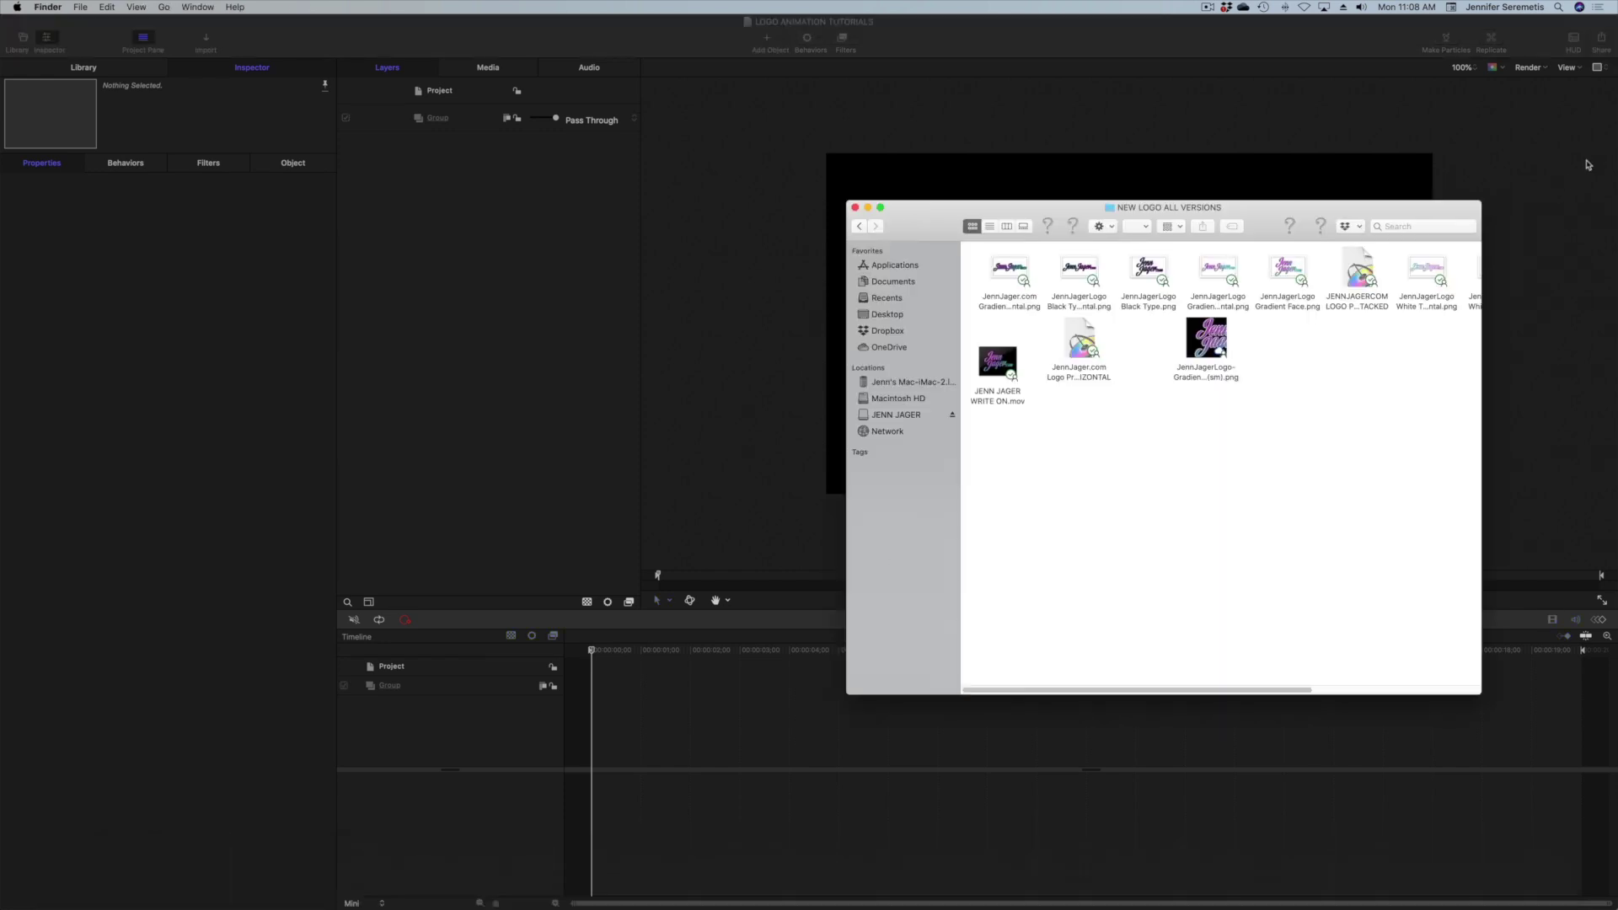
{"action": "left_click_drag", "start_coordinate": [1024, 275], "coordinate": [500, 152]}
{"action": "left_click", "coordinate": [500, 152]}
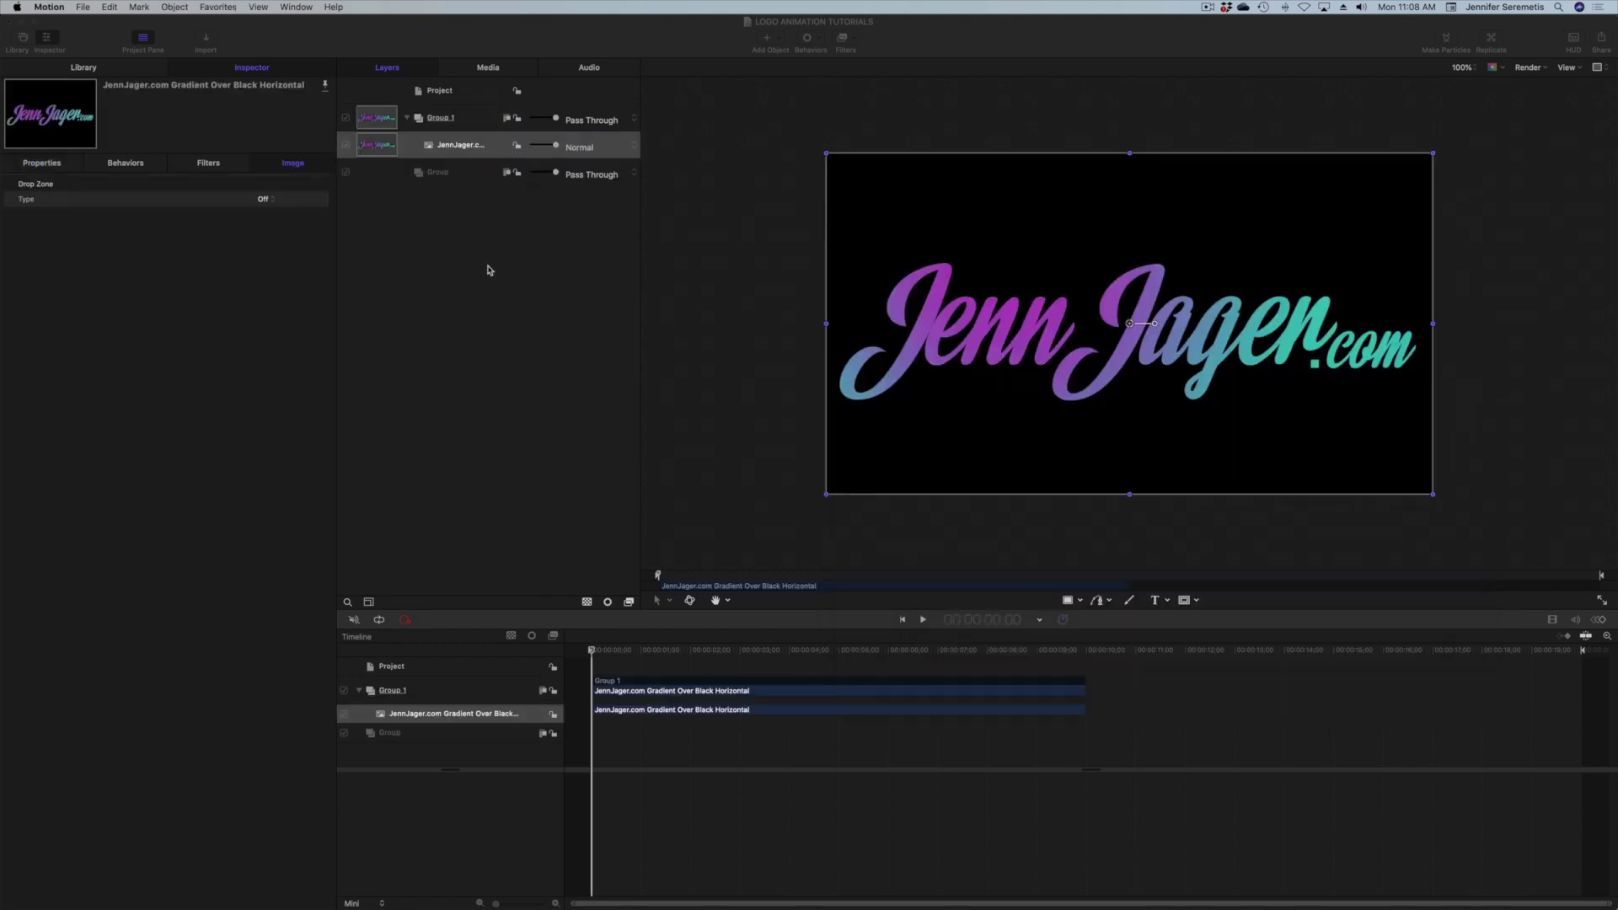
Scale the imported logo down to 33%, then deselect it
{"action": "left_click", "coordinate": [38, 163]}
{"action": "left_click_drag", "start_coordinate": [538, 168], "coordinate": [518, 167]}
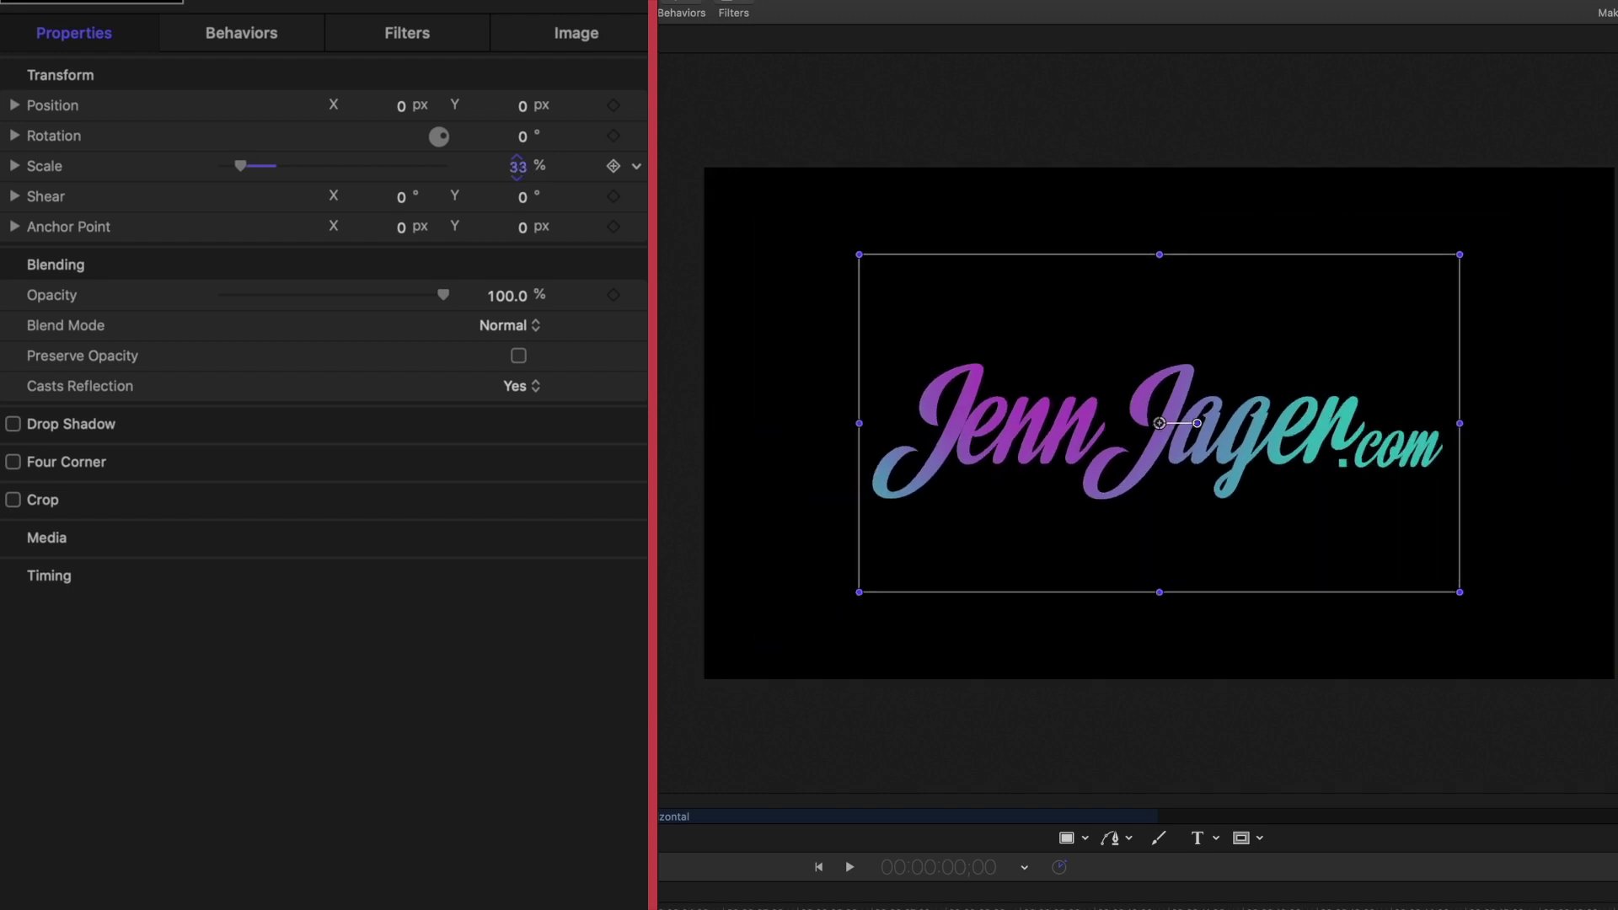
{"action": "left_click", "coordinate": [769, 279]}
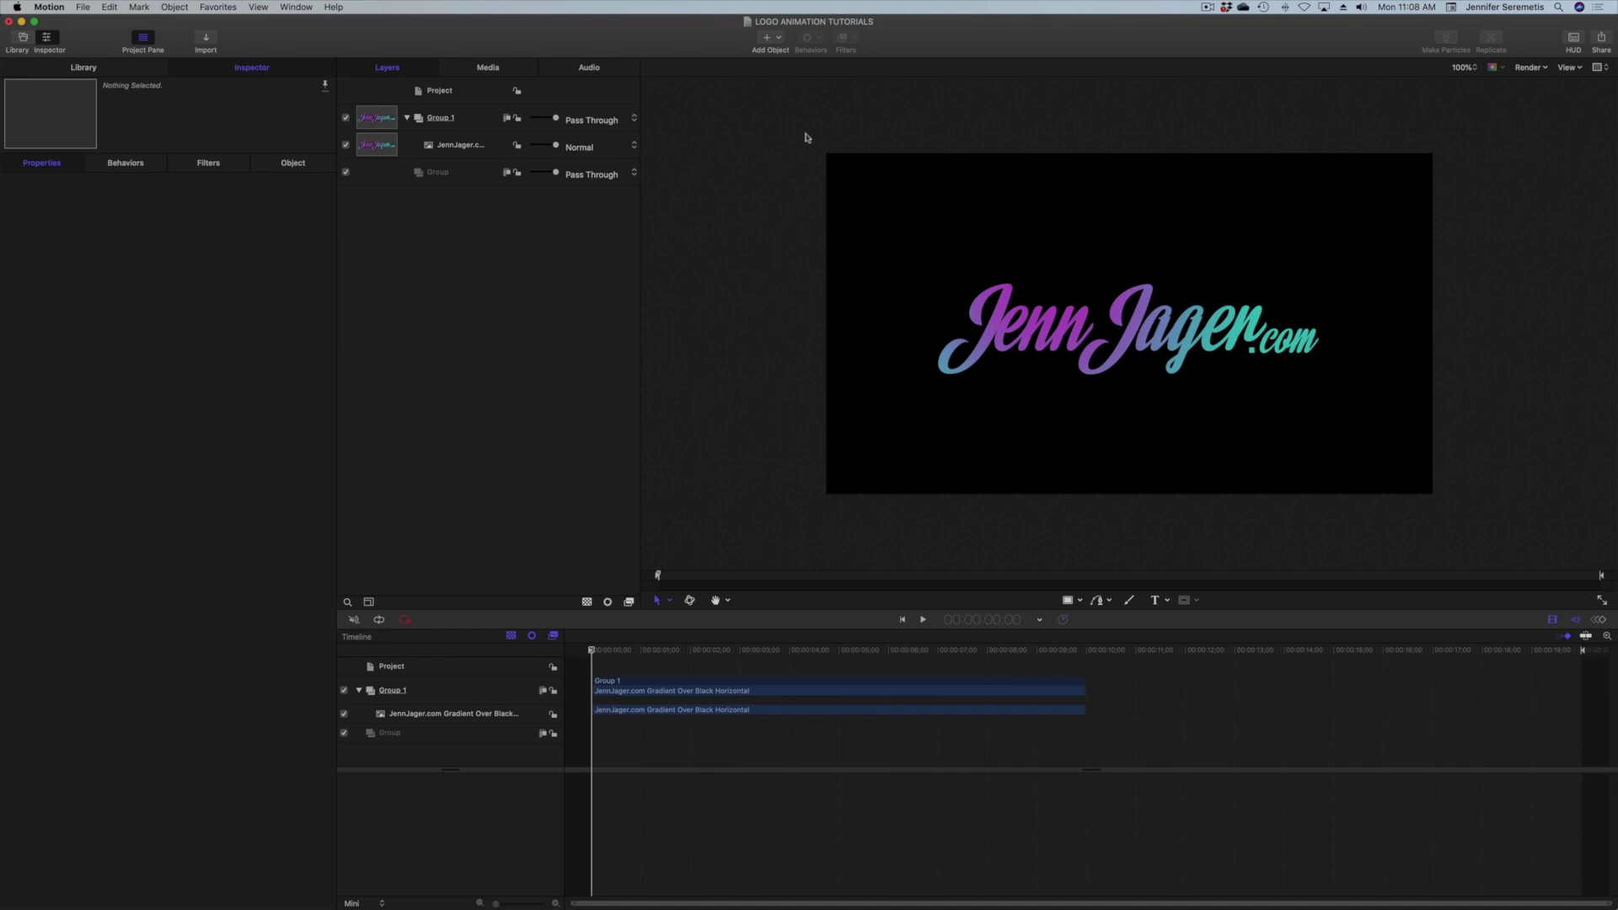
Add an Overshoot parameter behavior to the logo layer
{"action": "left_click", "coordinate": [478, 153]}
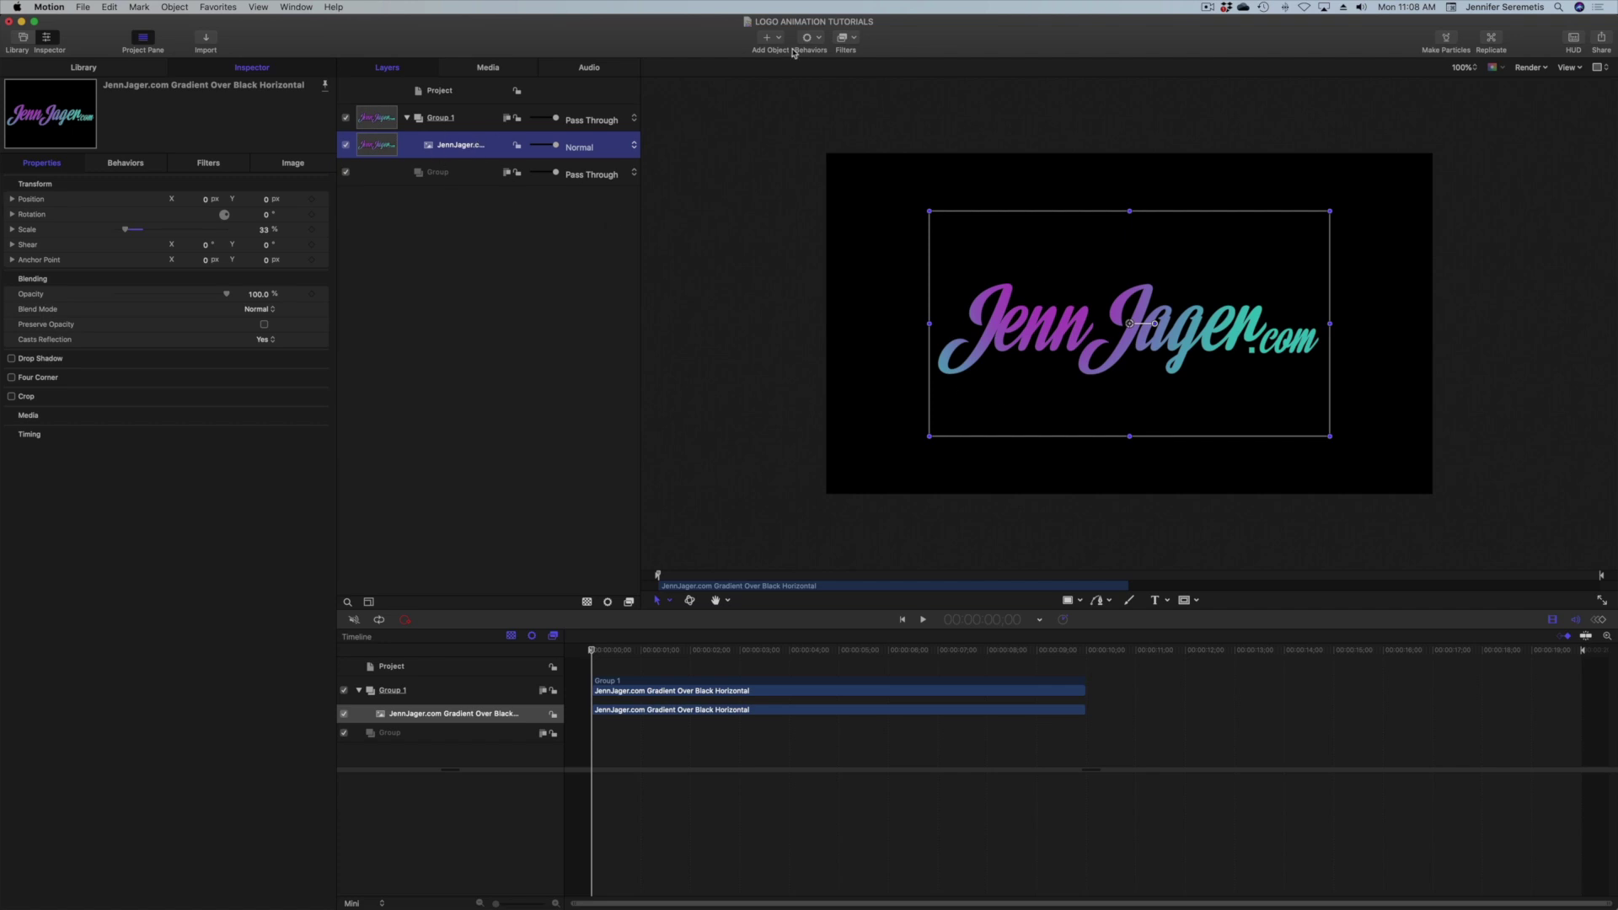
{"action": "left_click", "coordinate": [805, 40]}
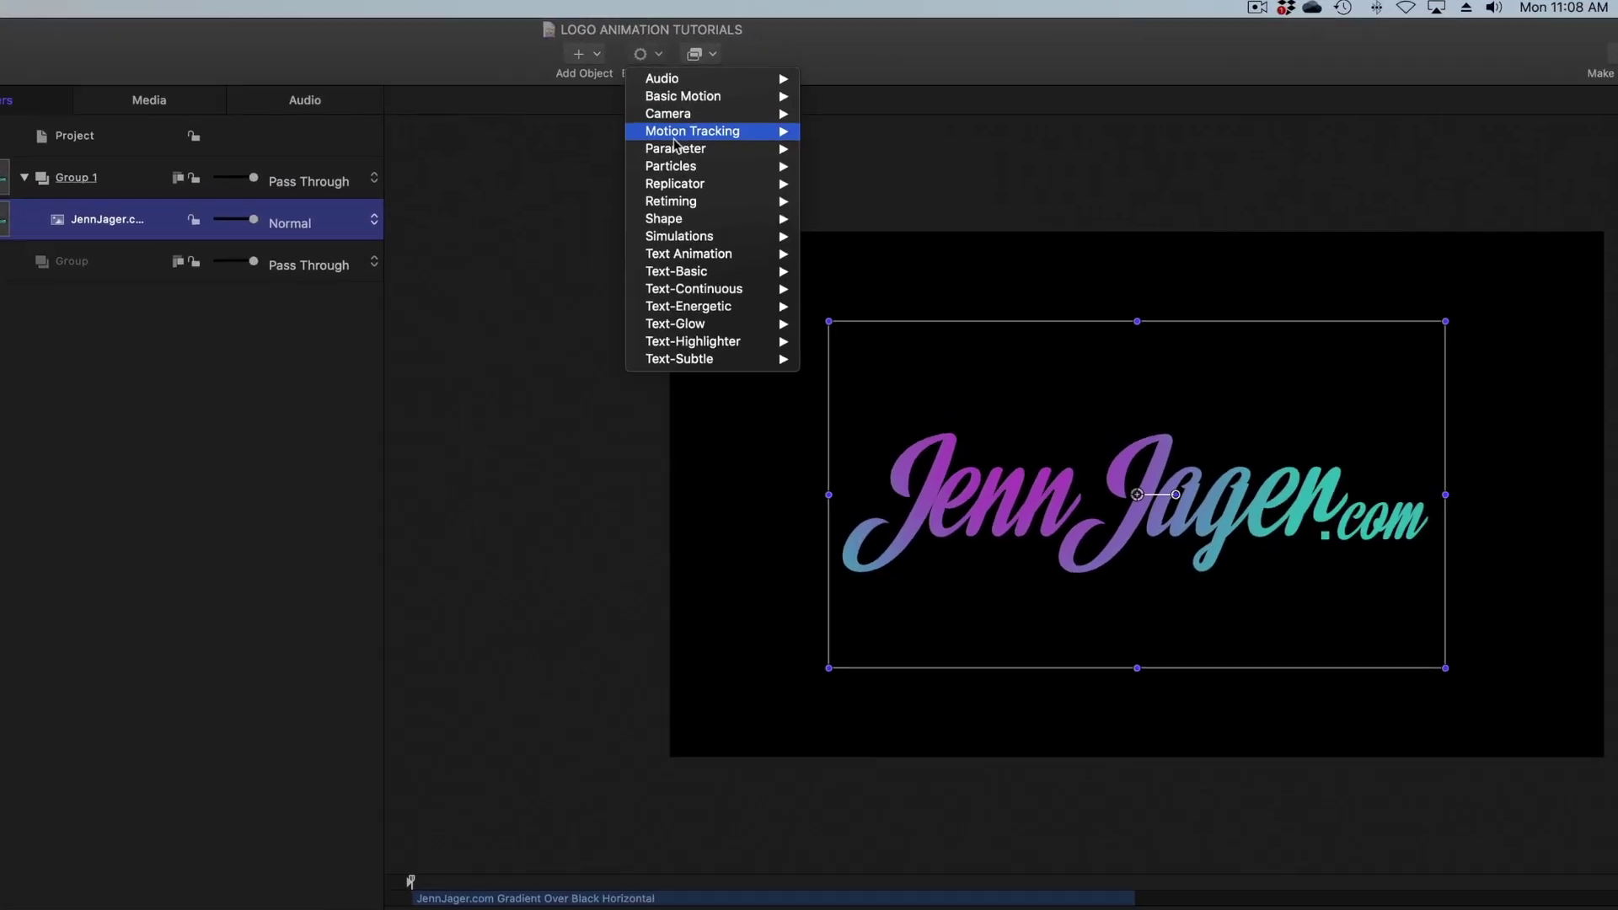
{"action": "mouse_move", "coordinate": [674, 148]}
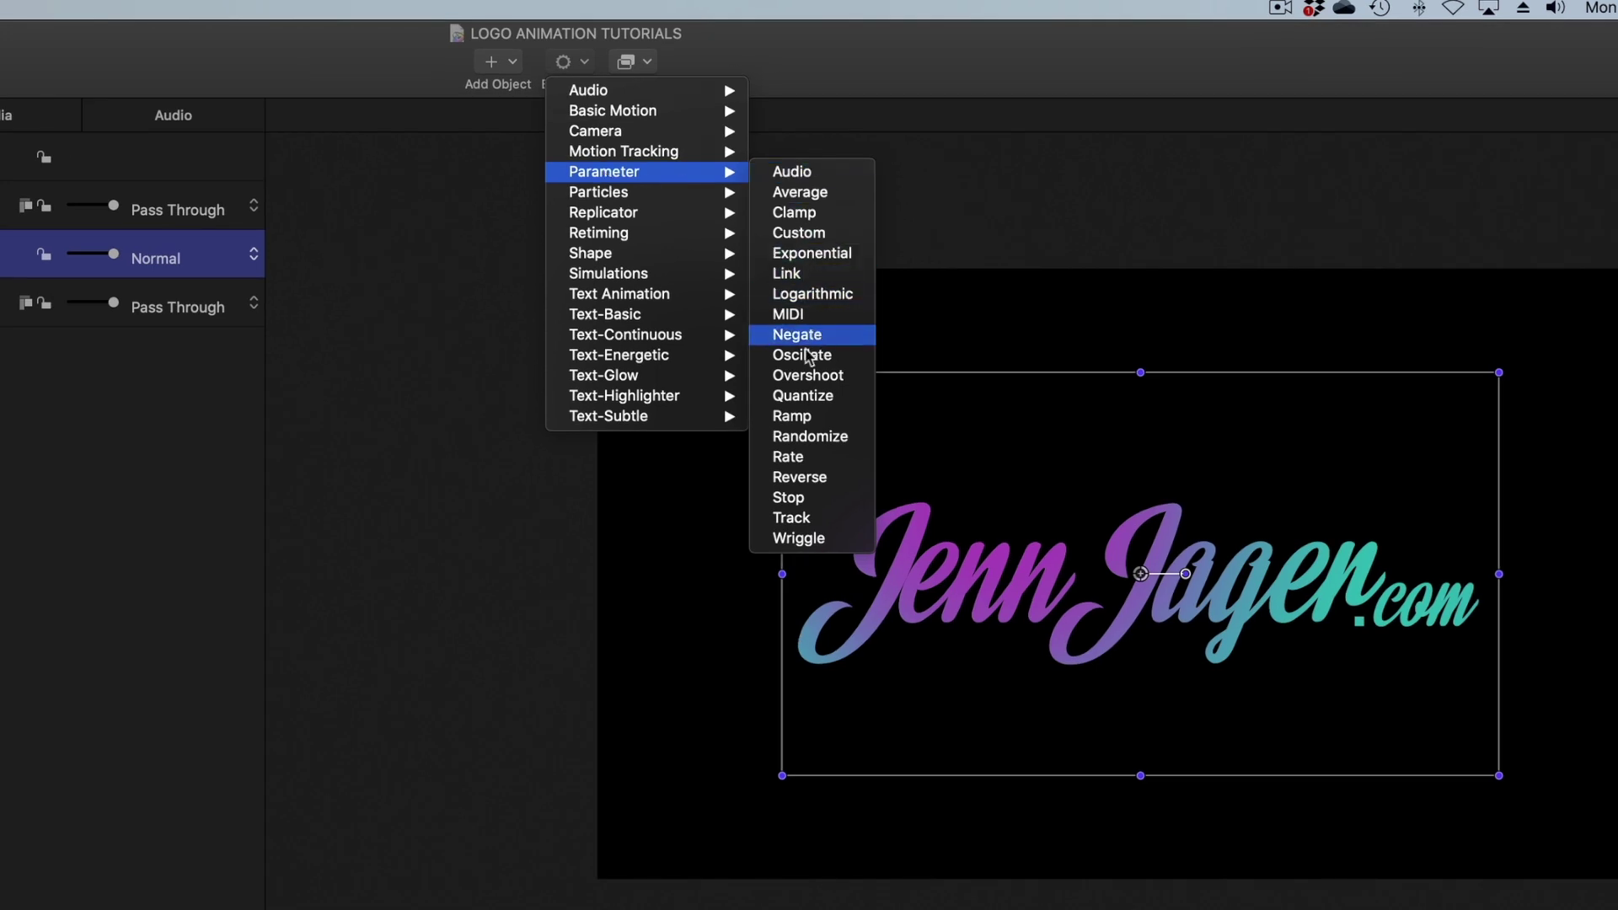
{"action": "left_click", "coordinate": [813, 375]}
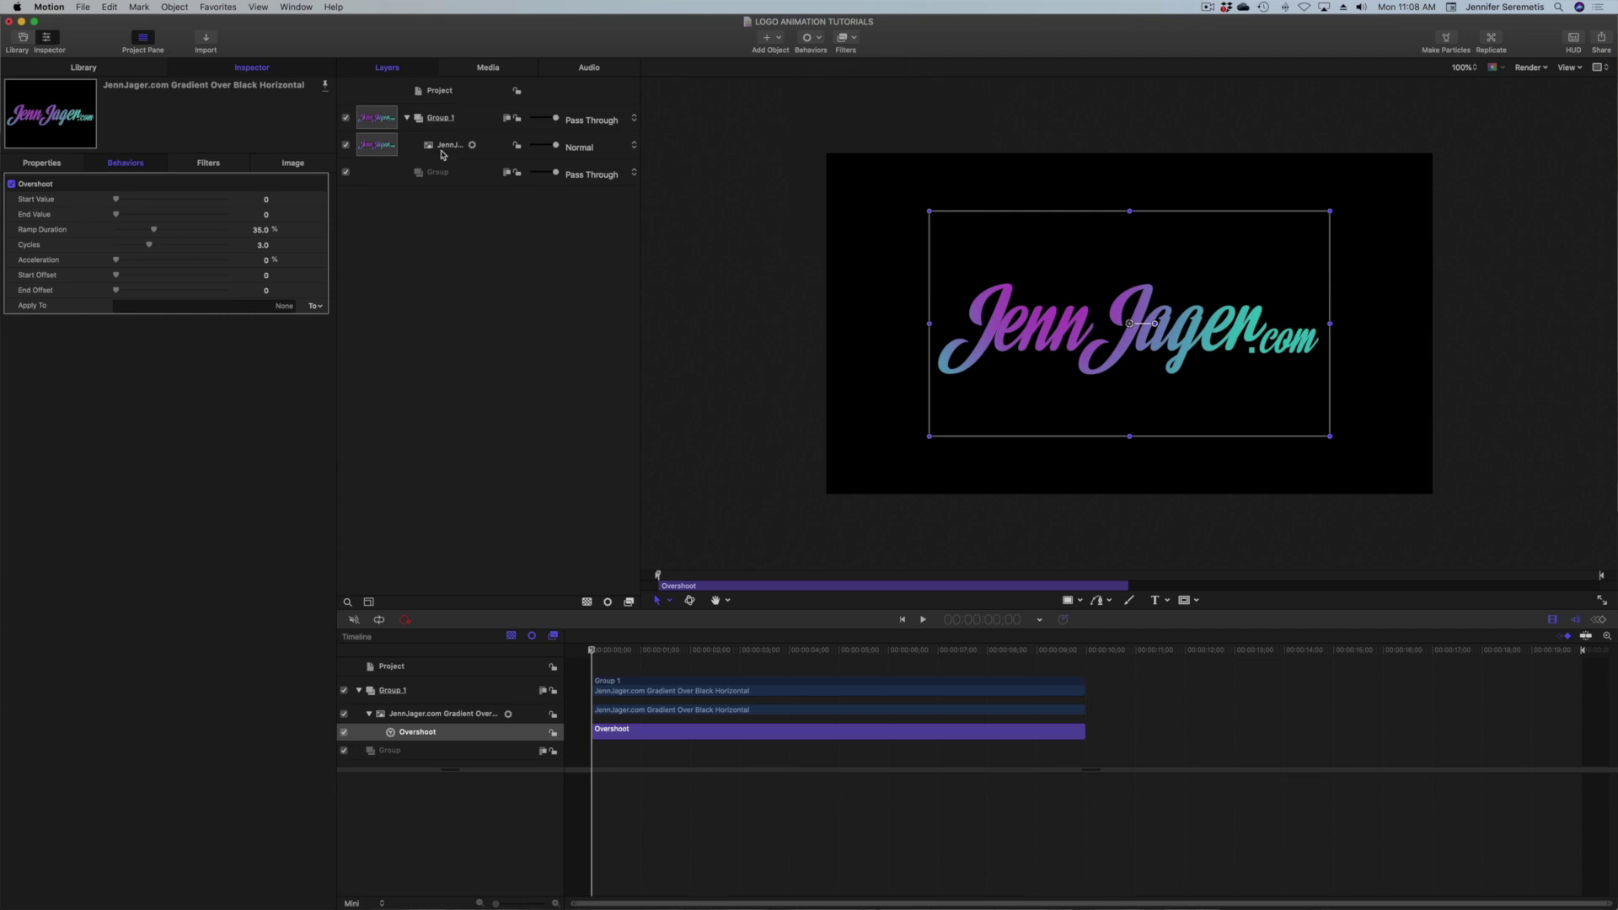
Trim the end of the Overshoot behavior in the timeline so it lasts about one second
{"action": "left_click", "coordinate": [441, 150]}
{"action": "left_click", "coordinate": [641, 735]}
{"action": "left_click", "coordinate": [624, 650]}
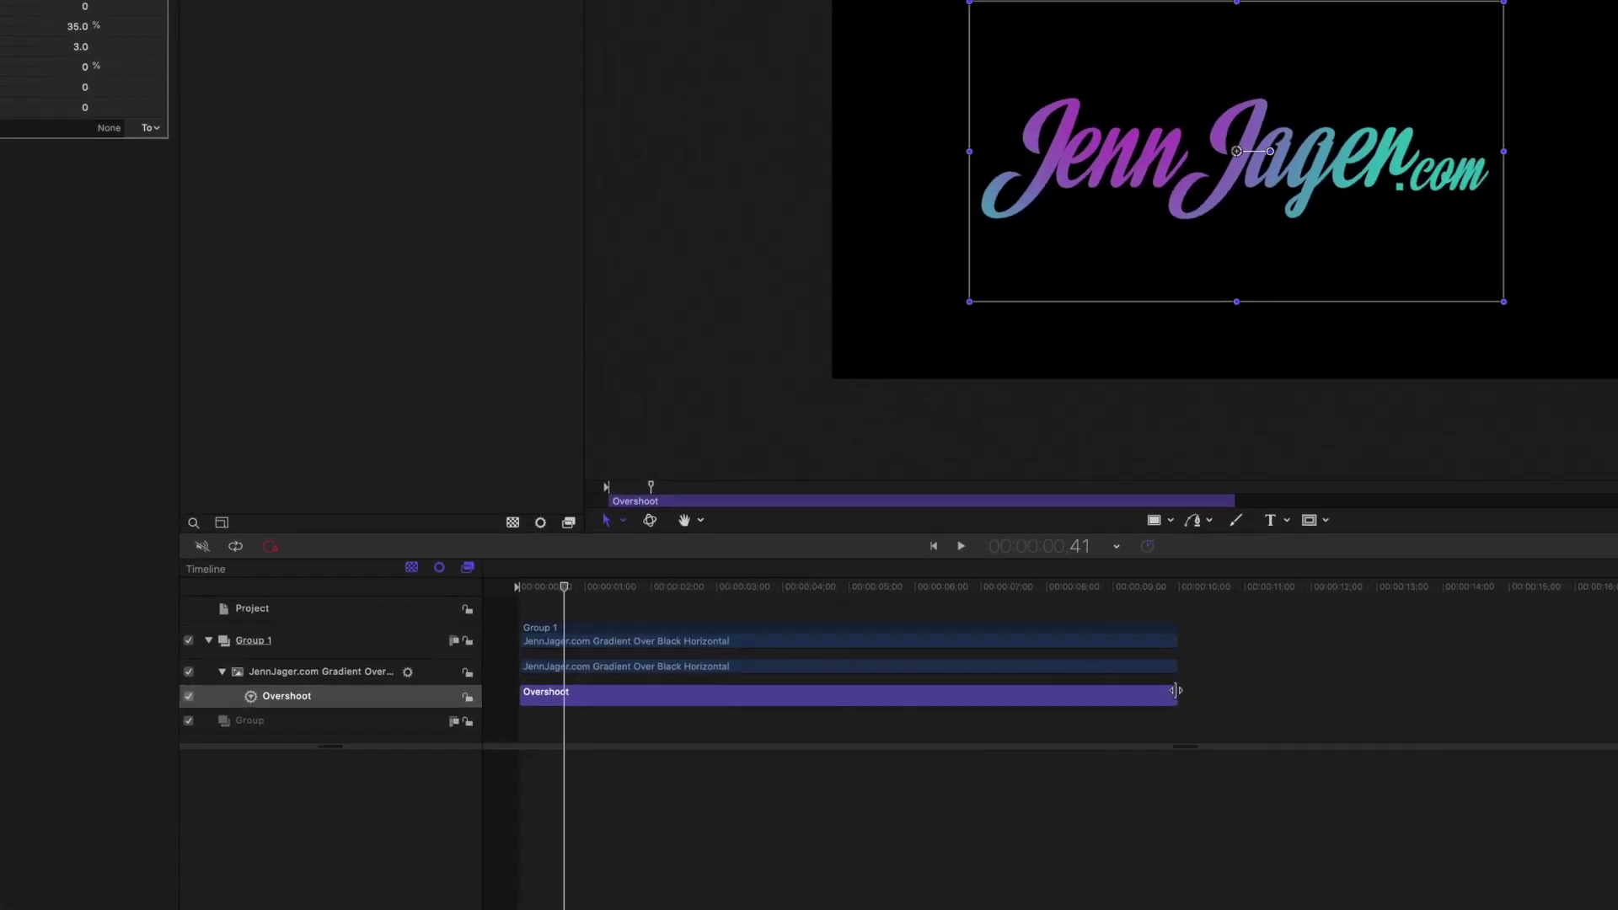
{"action": "left_click_drag", "start_coordinate": [1241, 664], "coordinate": [535, 672]}
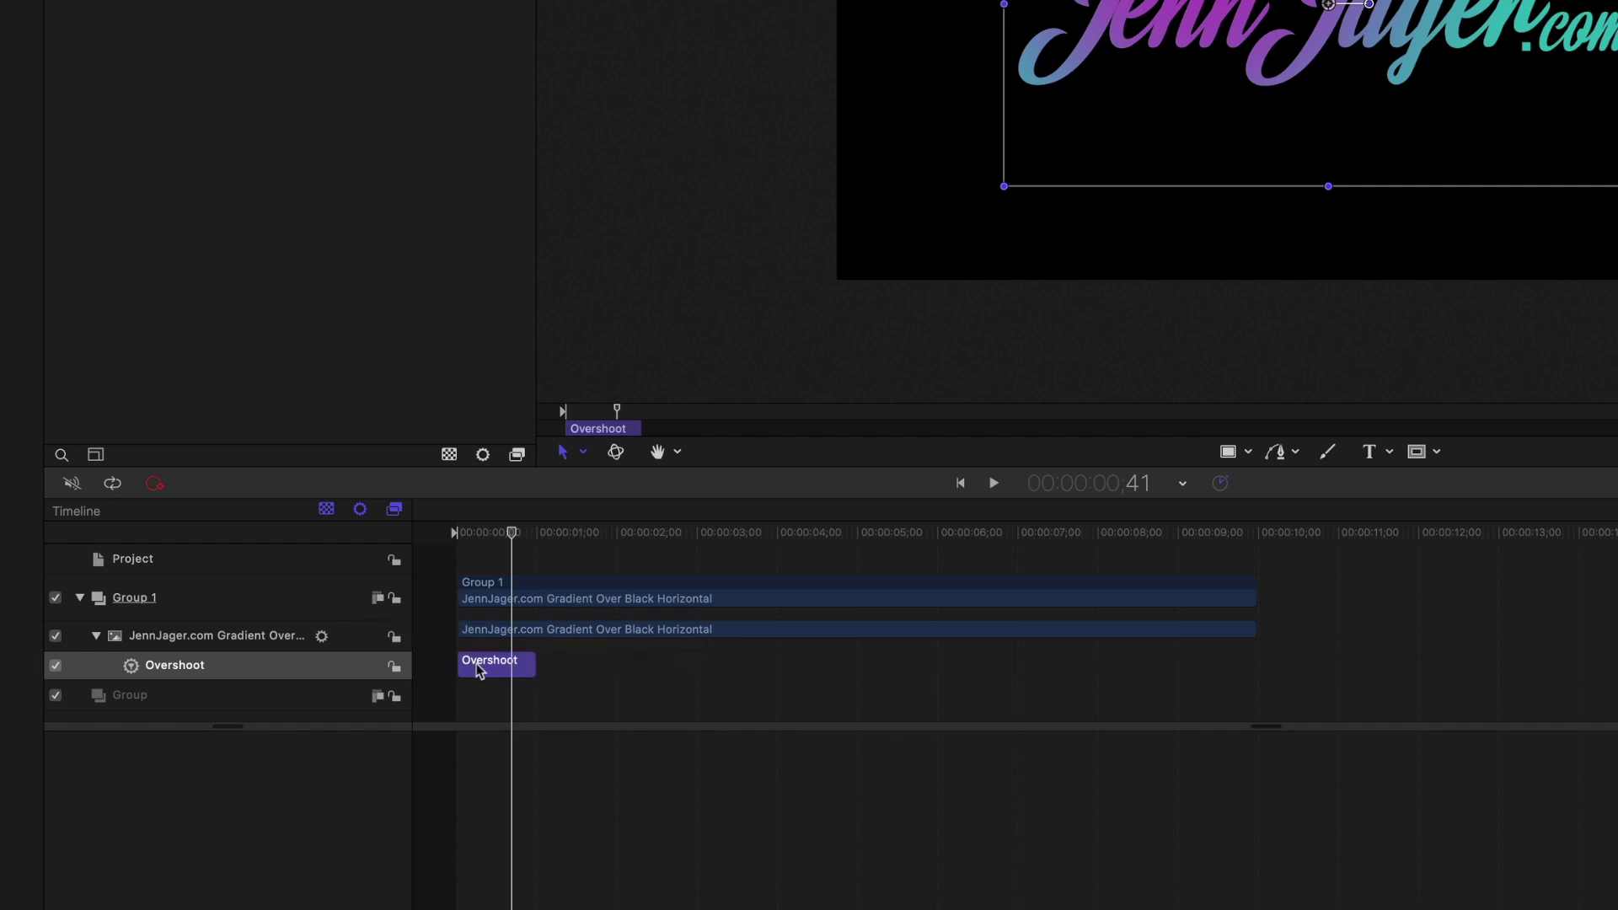
{"action": "left_click_drag", "start_coordinate": [491, 528], "coordinate": [474, 531]}
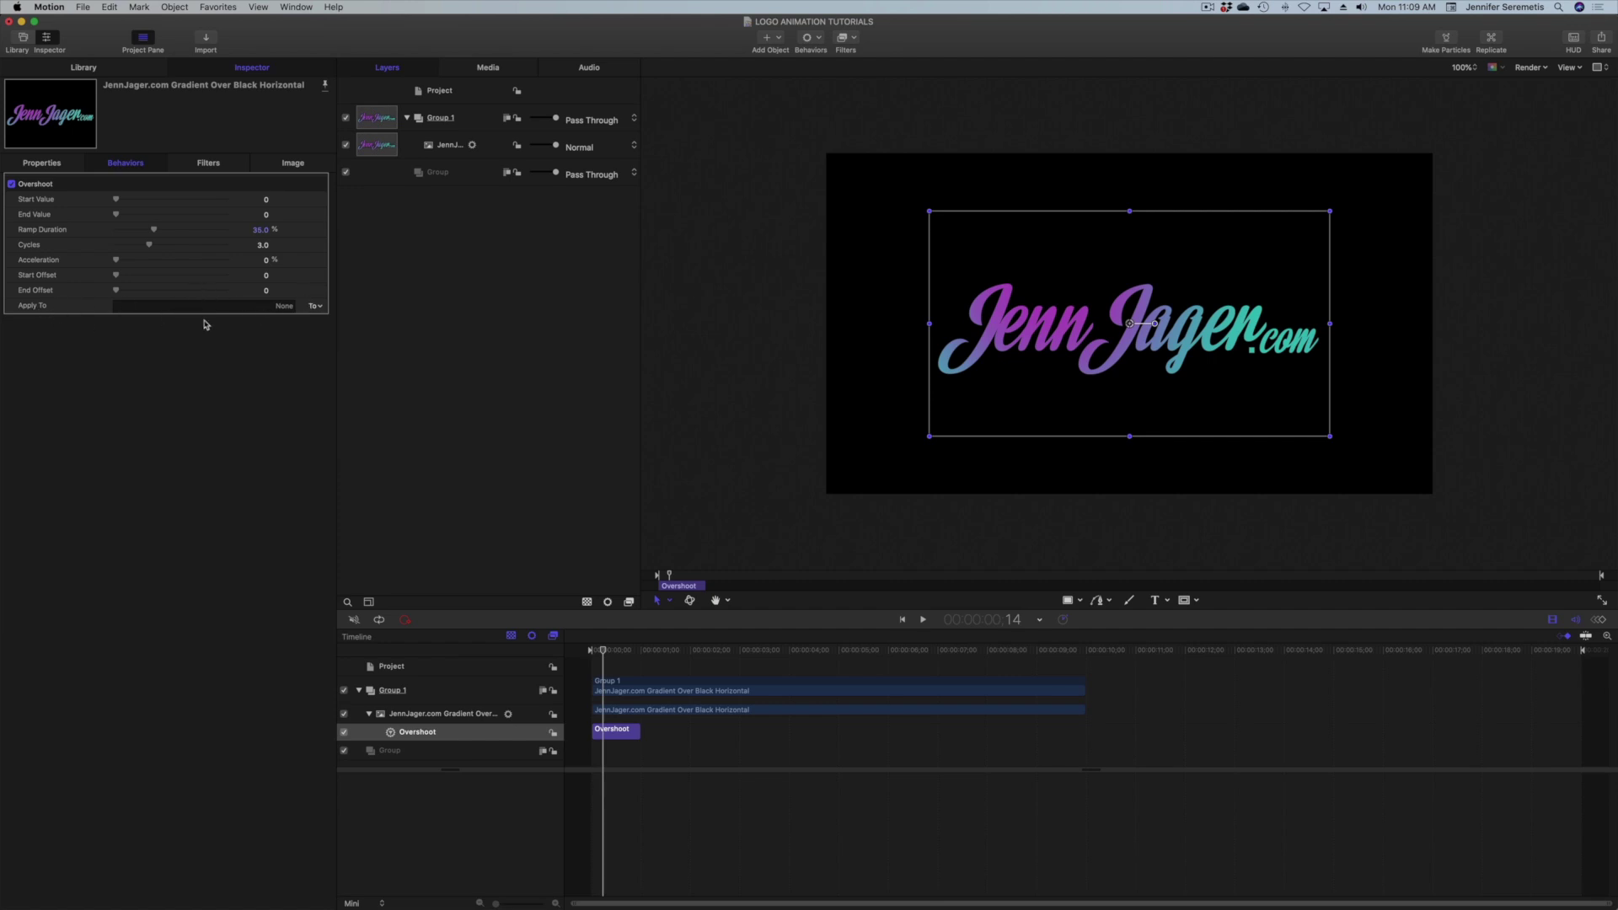
{"action": "left_click_drag", "start_coordinate": [659, 652], "coordinate": [629, 723]}
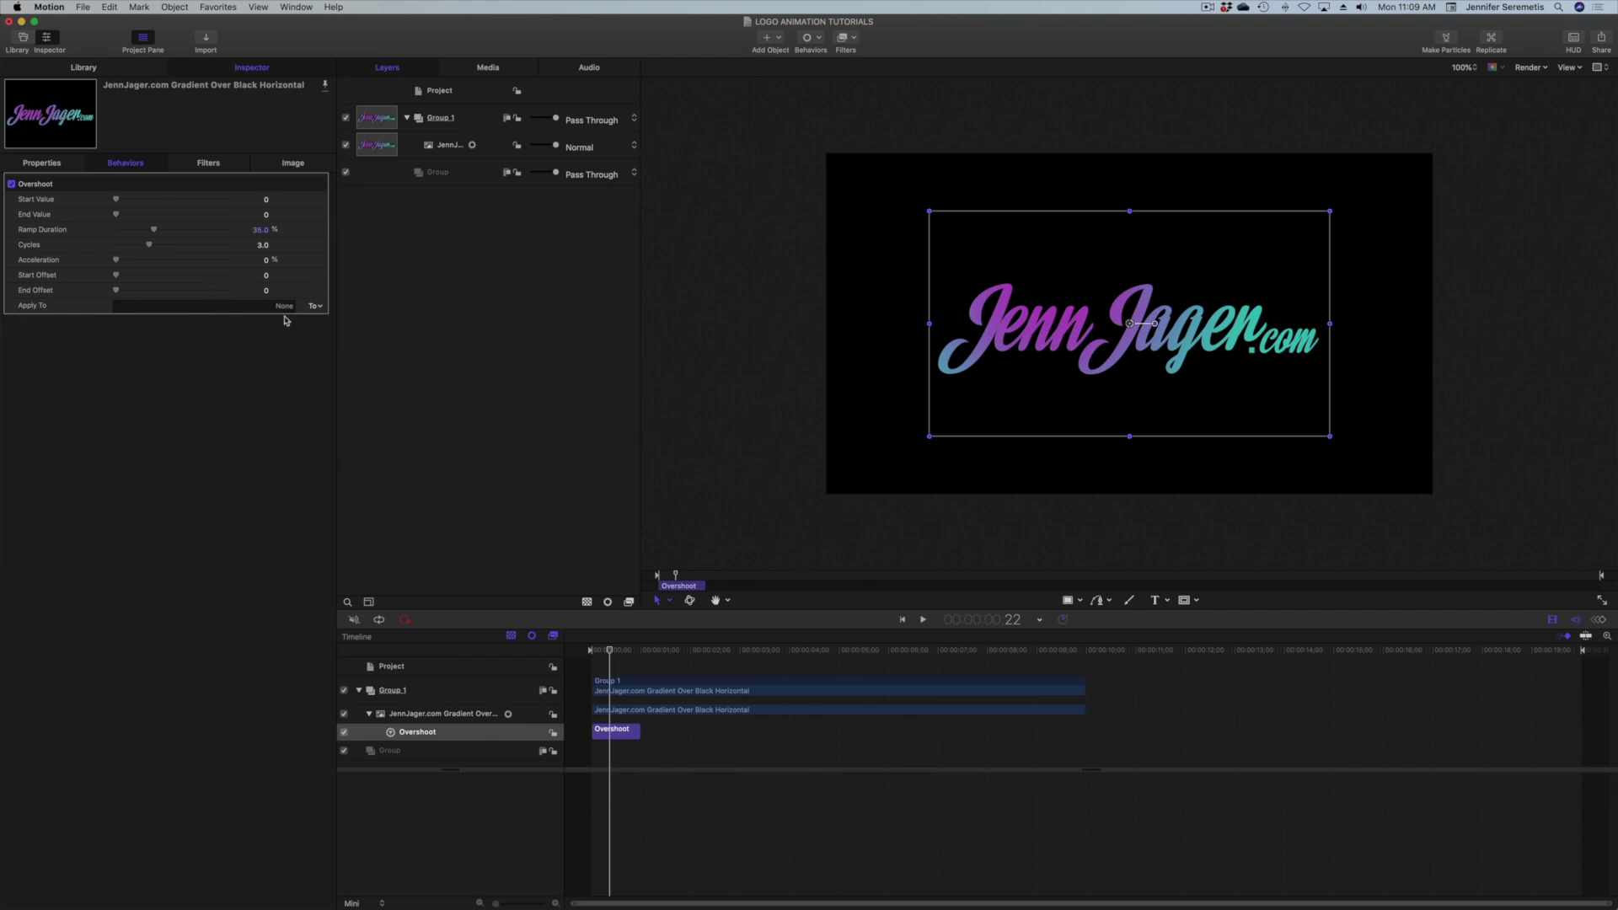
Apply the Overshoot behavior to the logo's Transform Scale on all axes
{"action": "left_click", "coordinate": [315, 306]}
{"action": "mouse_move", "coordinate": [324, 321]}
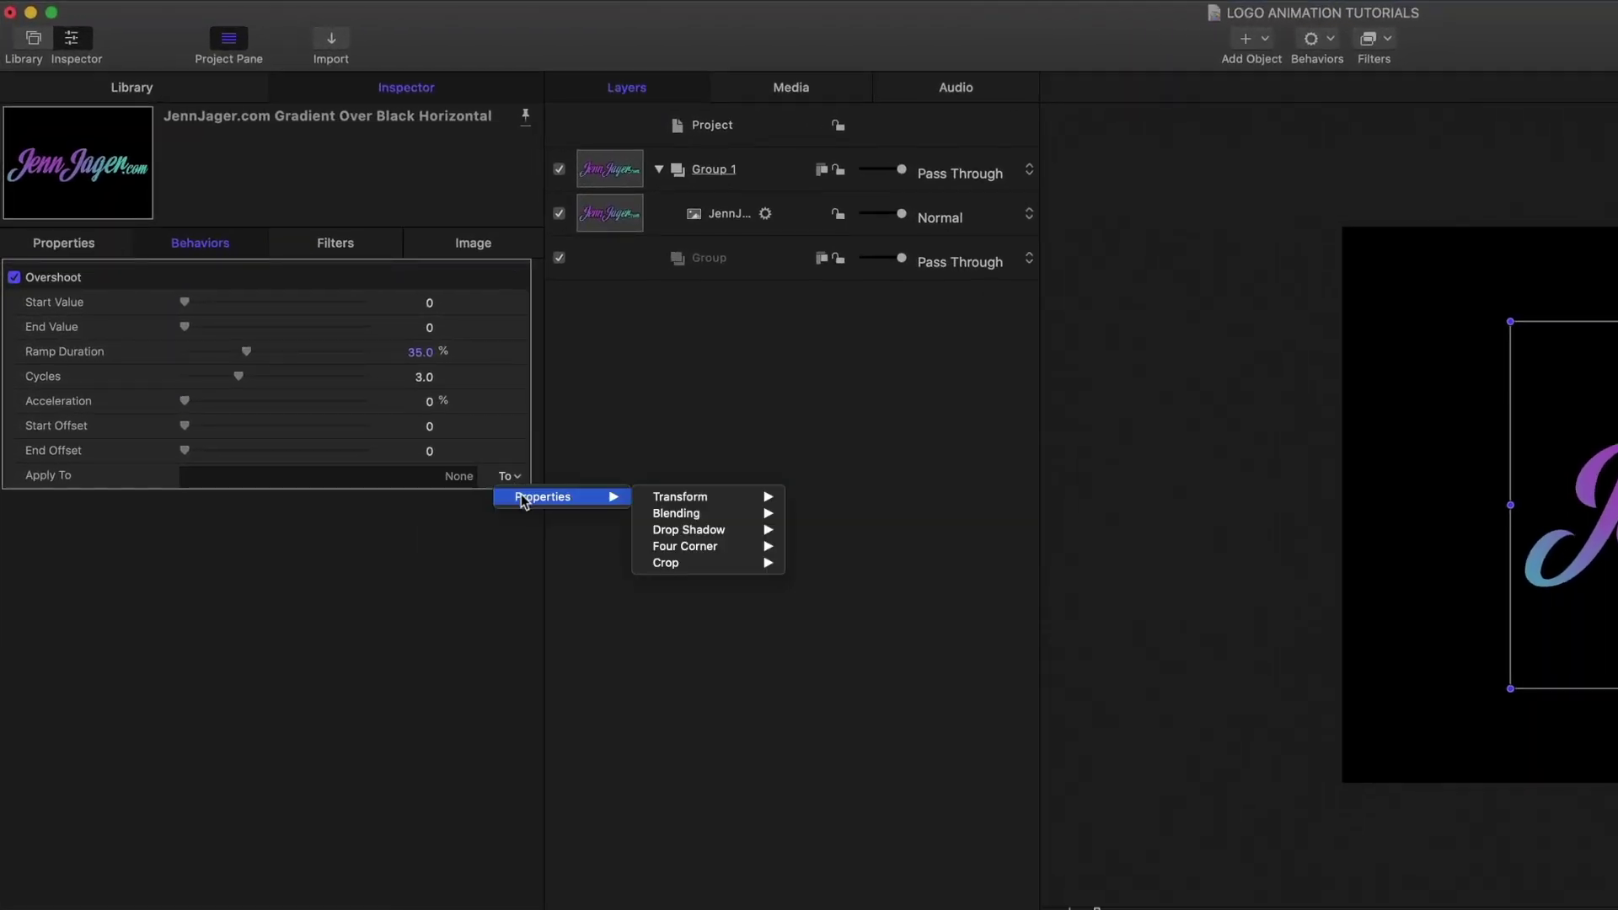
{"action": "mouse_move", "coordinate": [675, 507]}
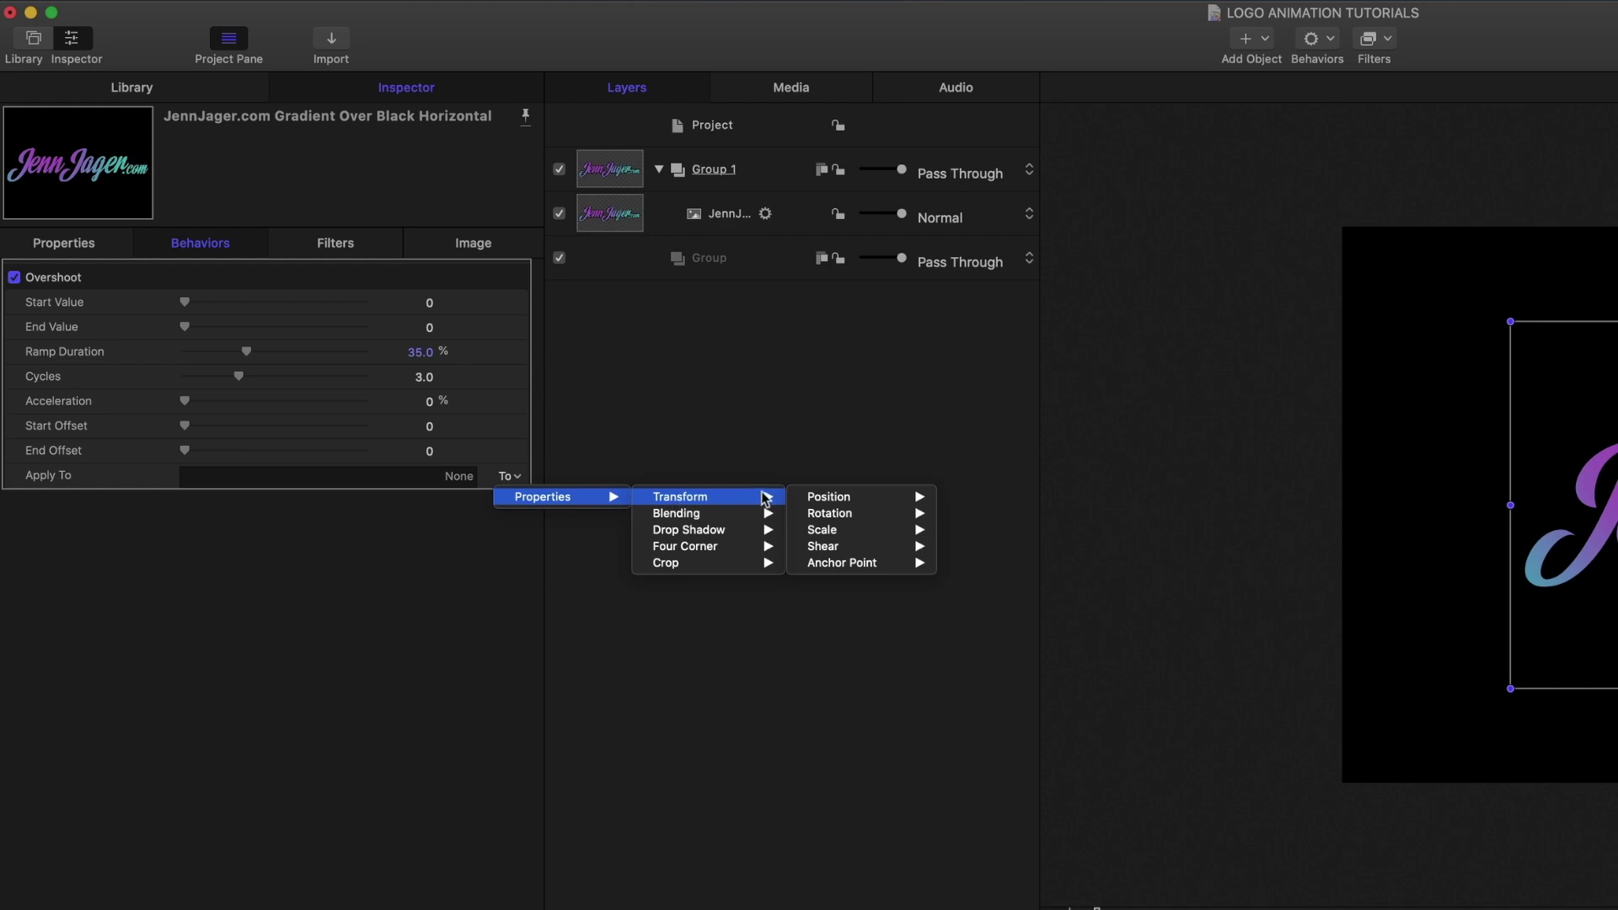
{"action": "mouse_move", "coordinate": [823, 531]}
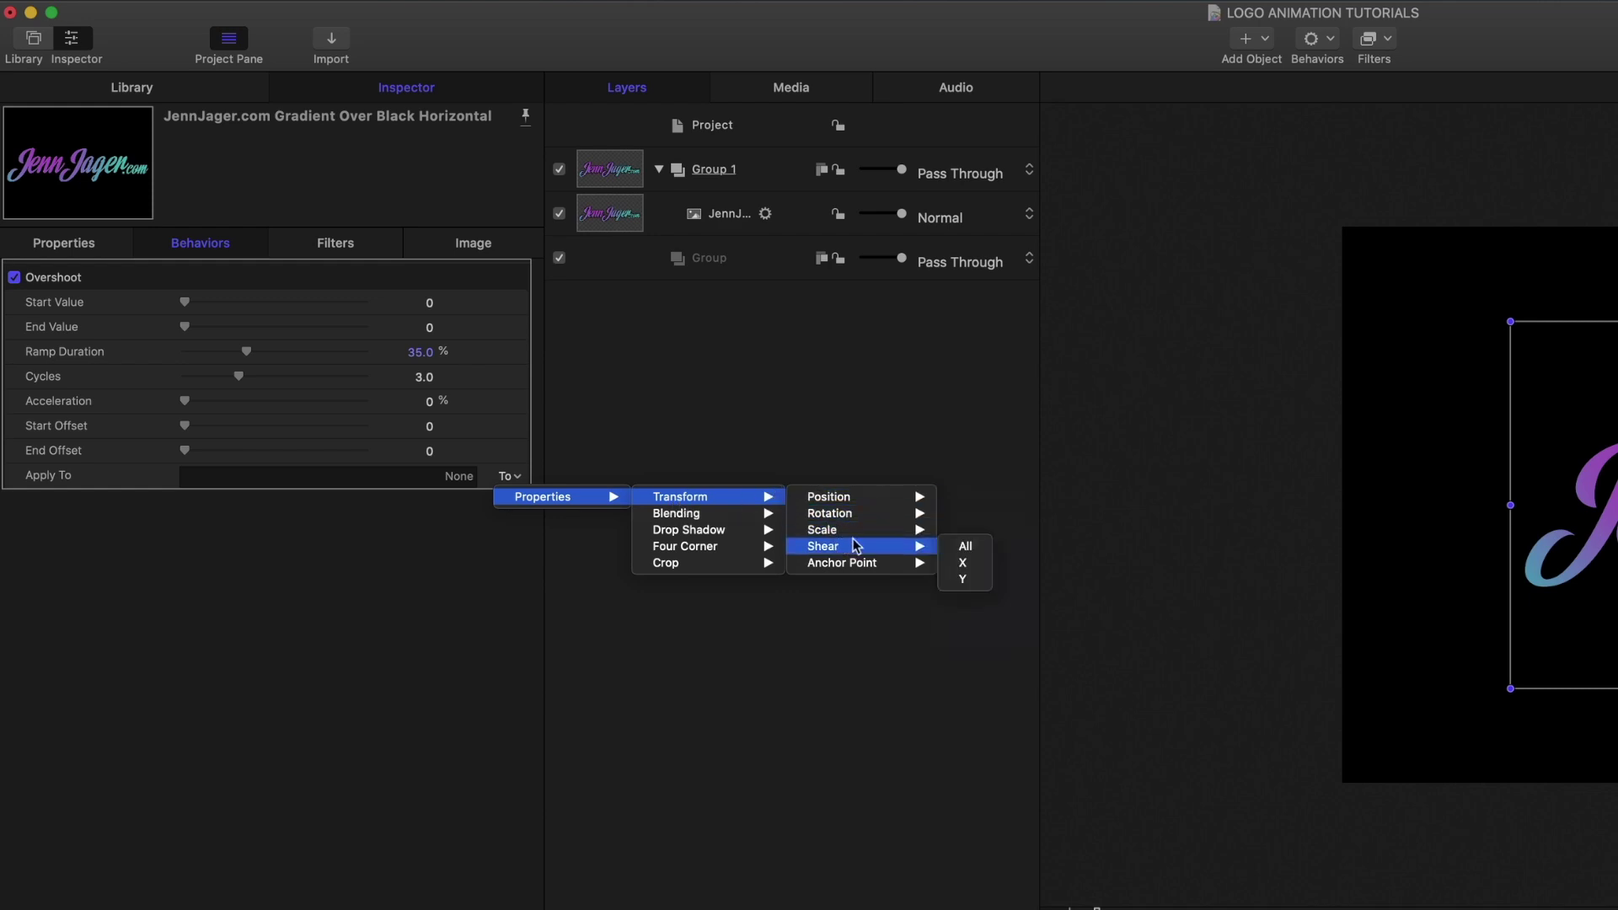
{"action": "mouse_move", "coordinate": [939, 537]}
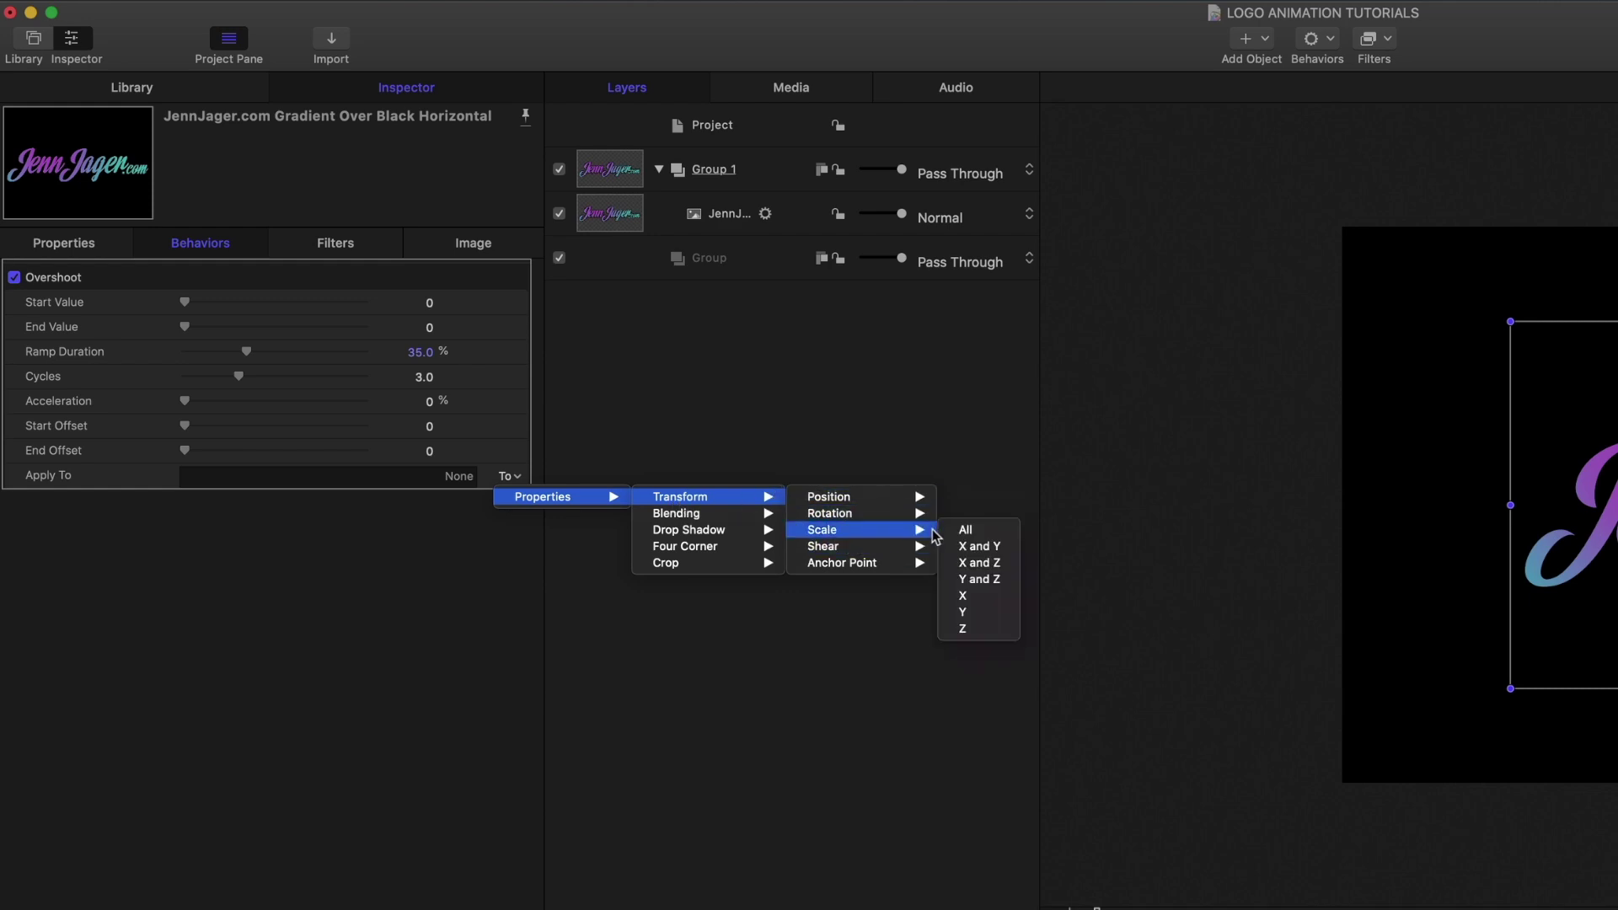
{"action": "left_click", "coordinate": [965, 530]}
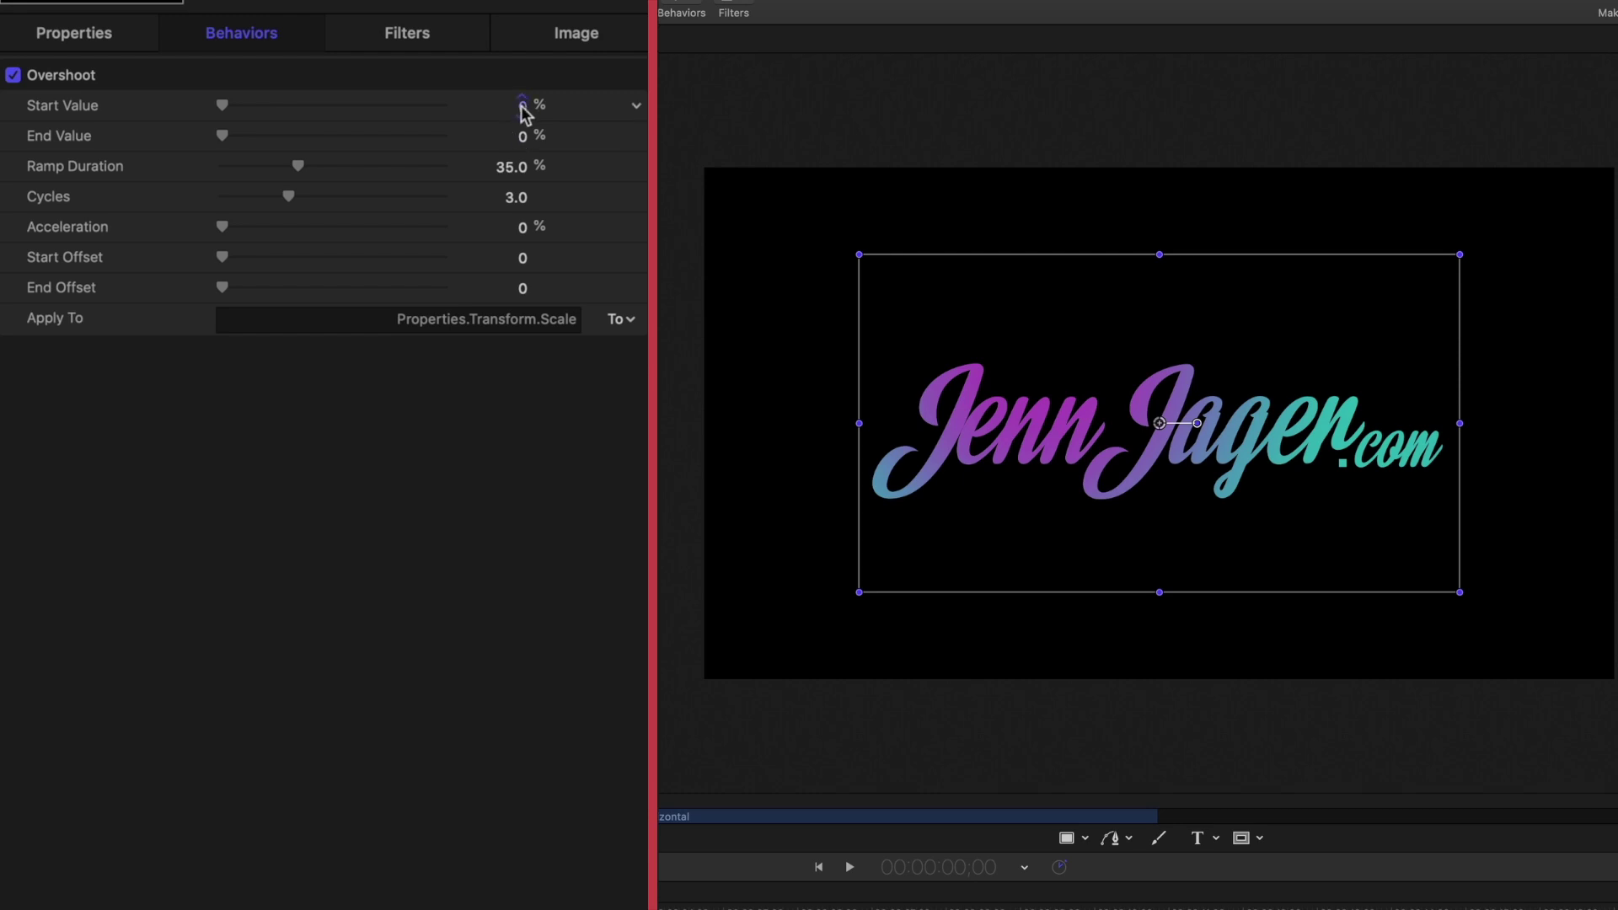
Set the Overshoot start value to -34.04% and play the animation from the beginning
{"action": "left_click_drag", "start_coordinate": [523, 110], "coordinate": [410, 109]}
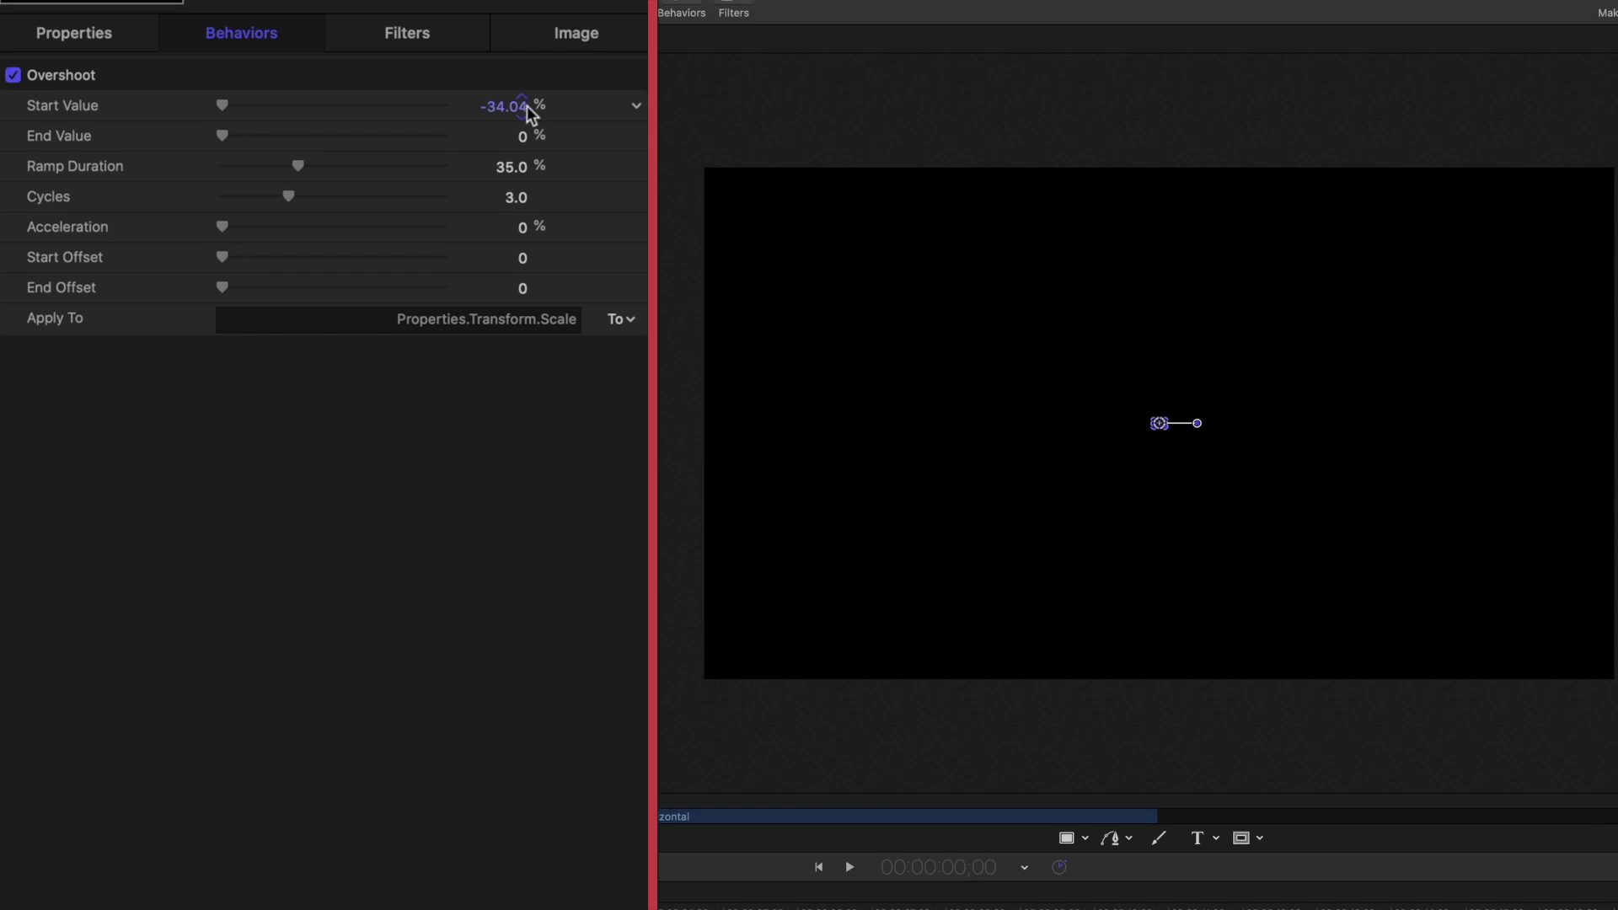
{"action": "left_click", "coordinate": [1311, 294]}
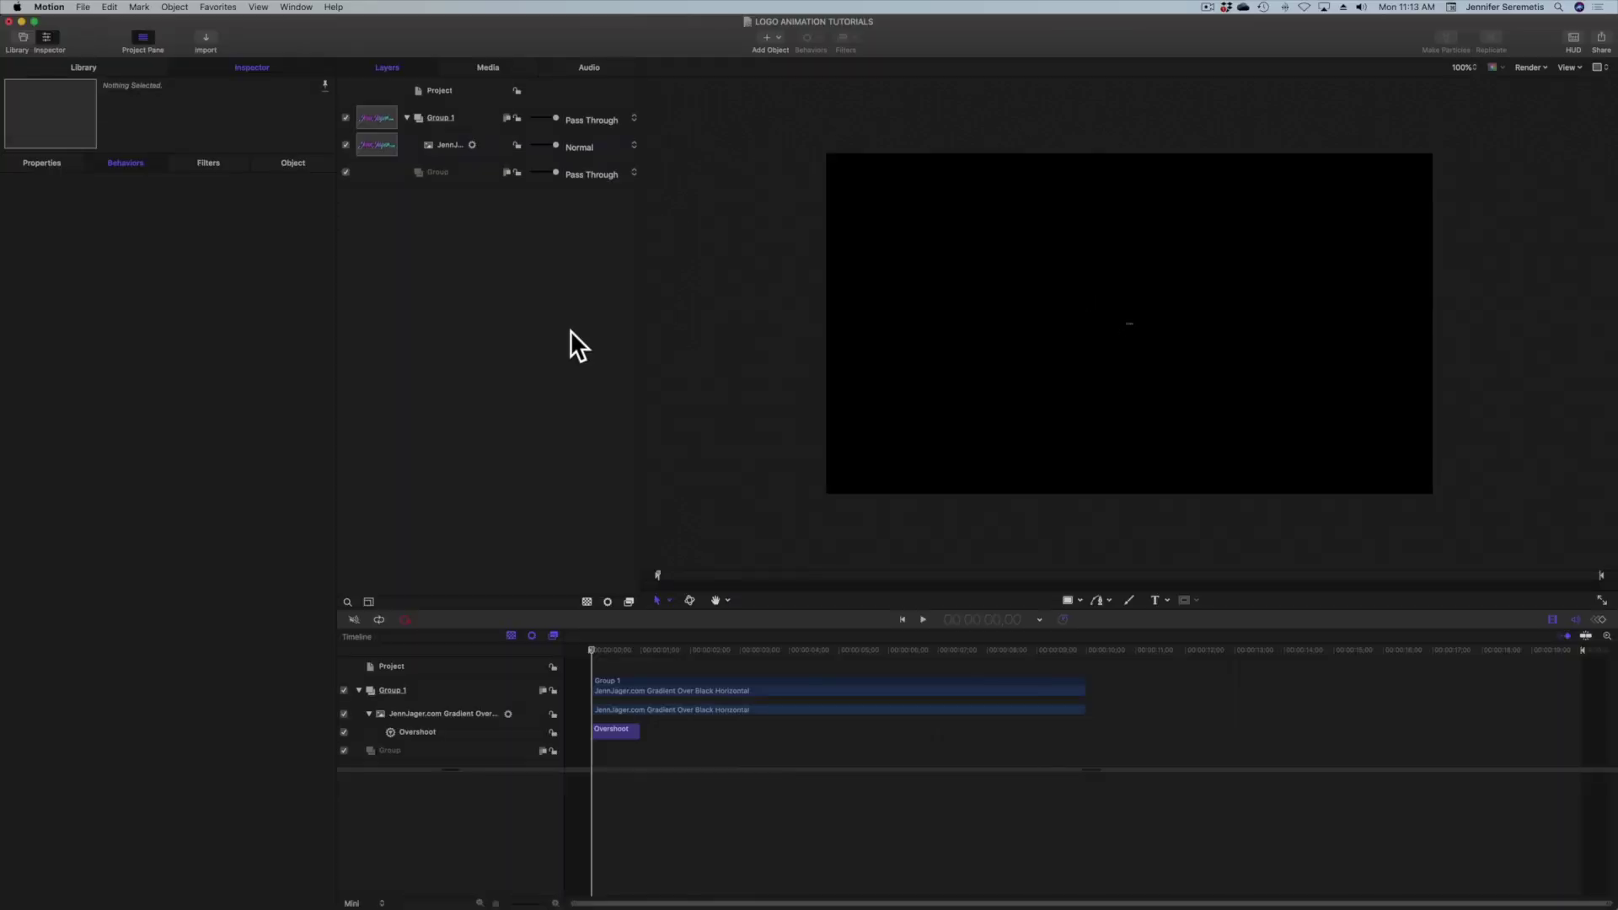
{"action": "left_click_drag", "start_coordinate": [639, 650], "coordinate": [582, 654]}
{"action": "key", "text": "space"}
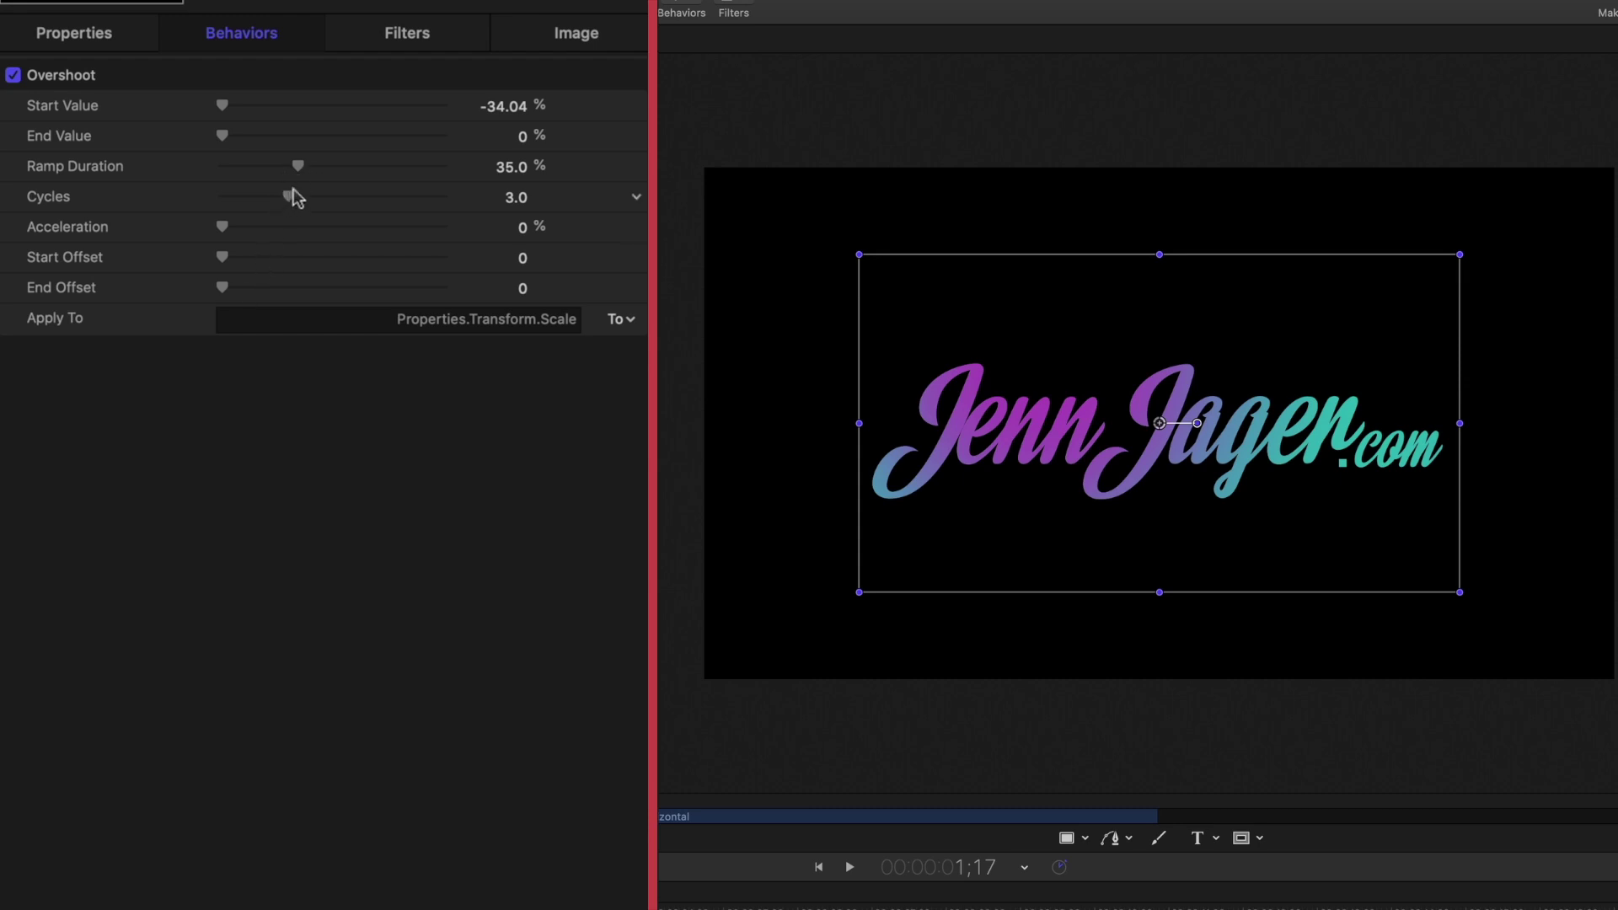
Set the Overshoot cycles to 4.88 and ramp duration to 20.21%, previewing the bounce
{"action": "left_click_drag", "start_coordinate": [286, 201], "coordinate": [328, 200]}
{"action": "key", "text": "space"}
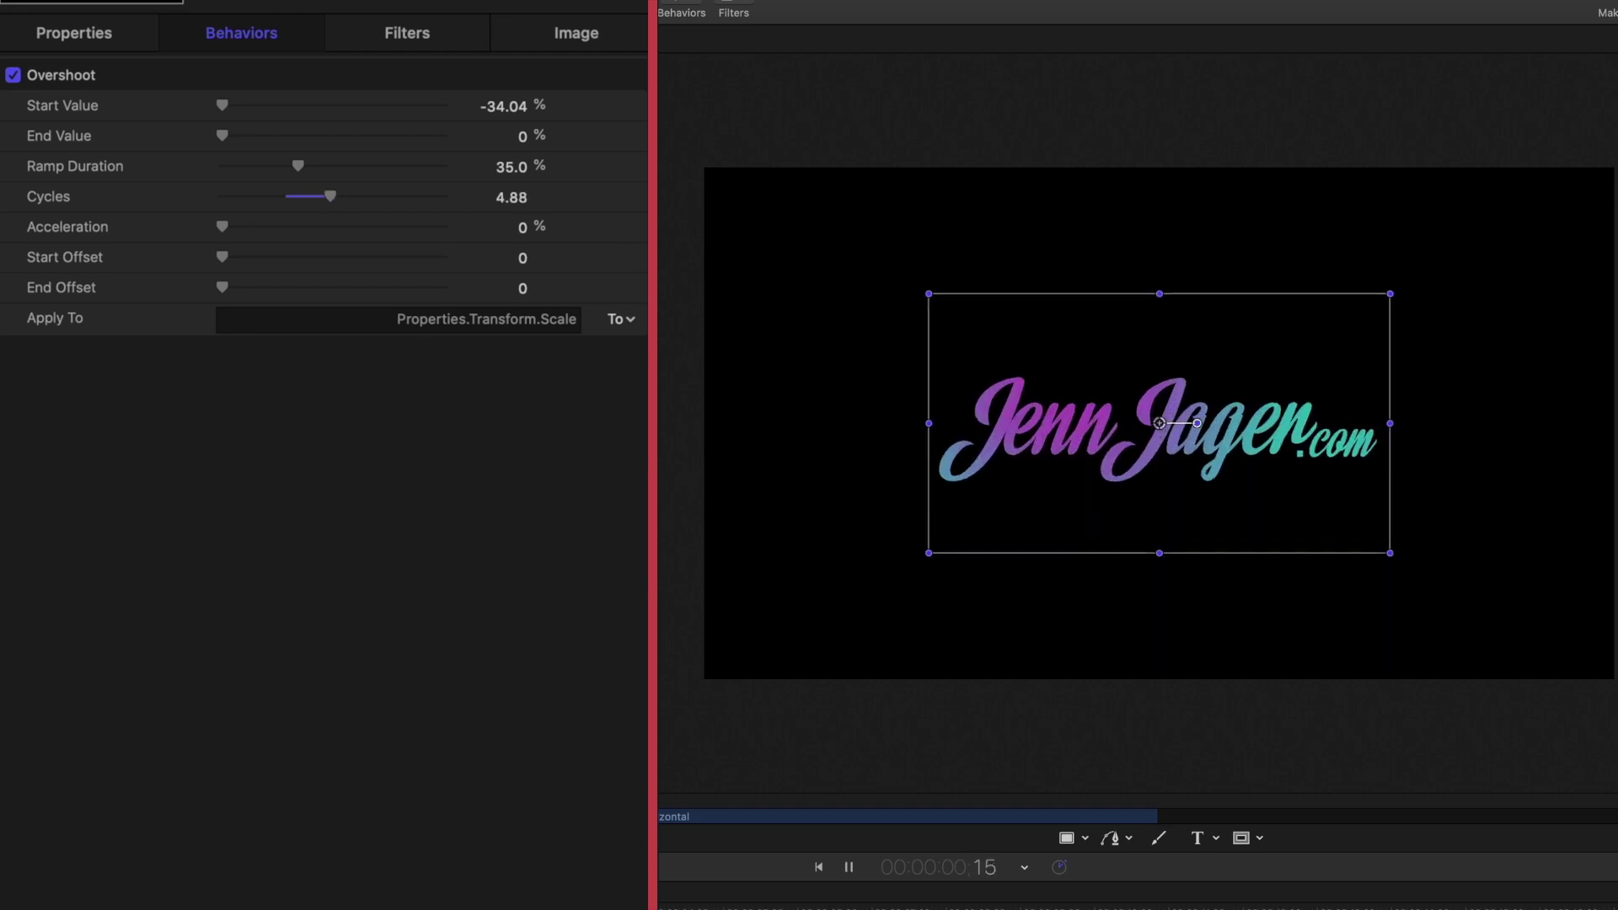
{"action": "key", "text": "space"}
{"action": "left_click_drag", "start_coordinate": [299, 173], "coordinate": [261, 177]}
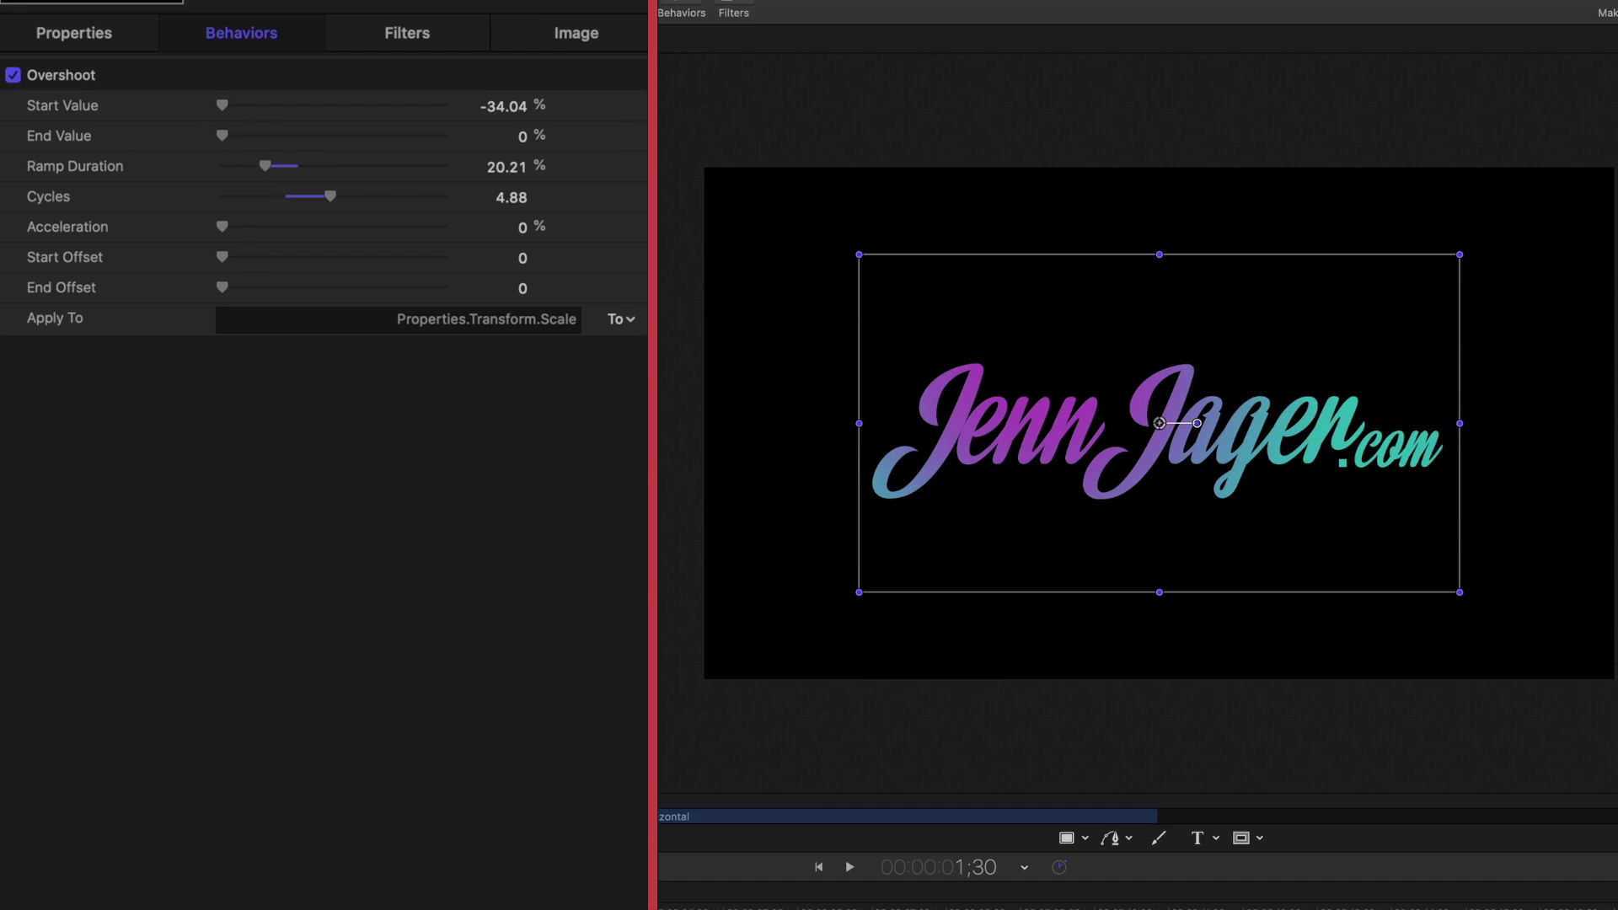
{"action": "key", "text": "space"}
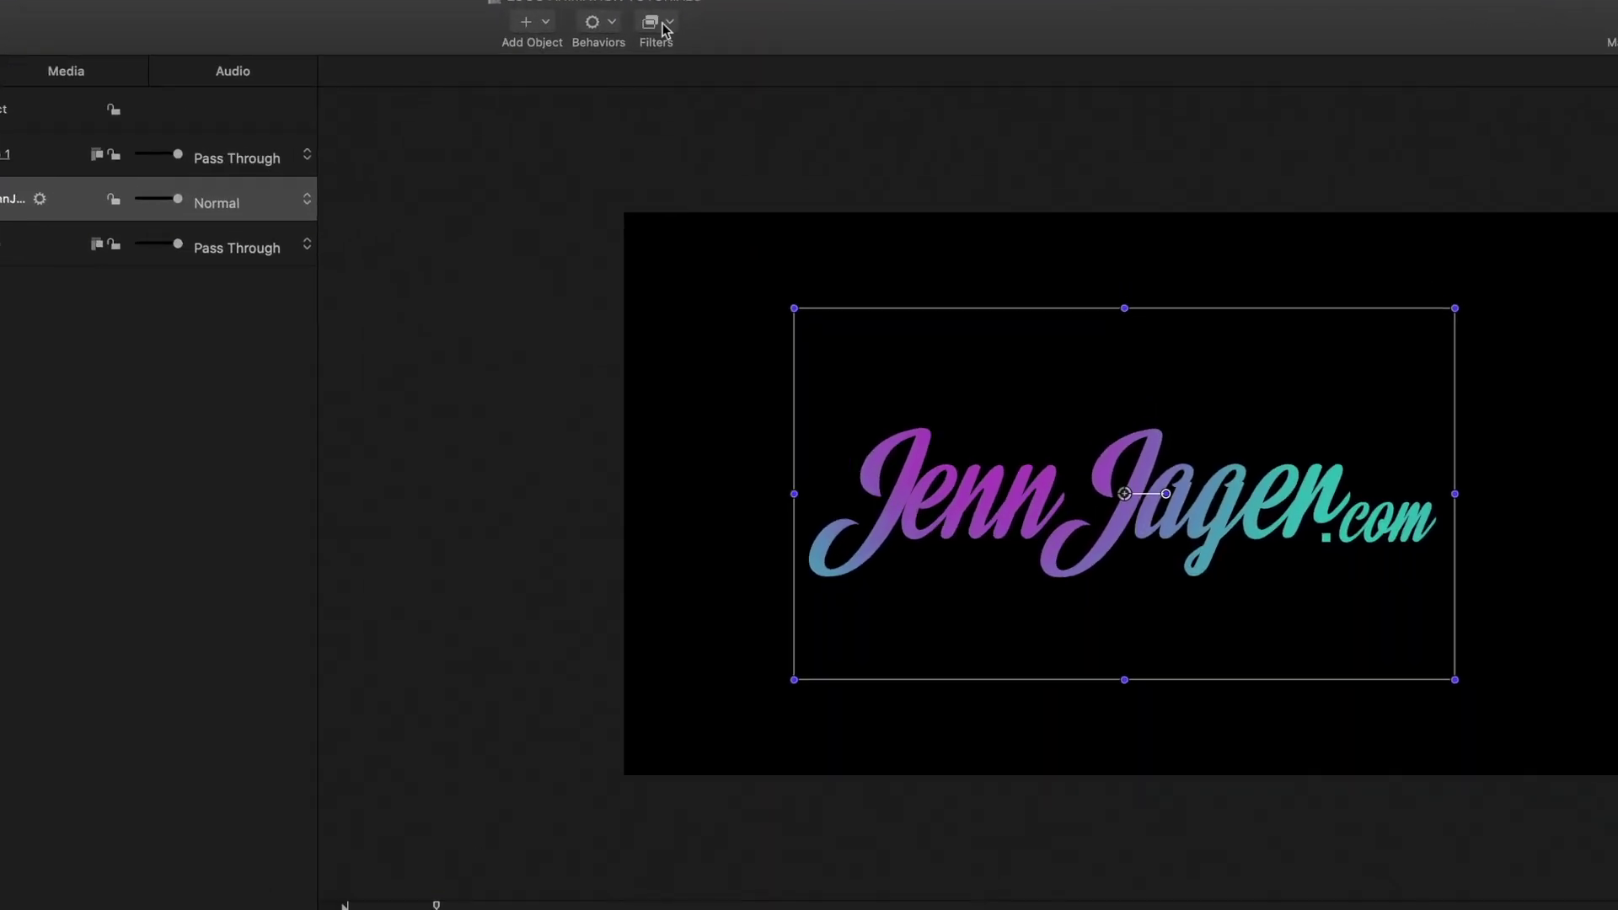
Add the Twirl distortion filter to the logo layer
{"action": "left_click", "coordinate": [663, 27]}
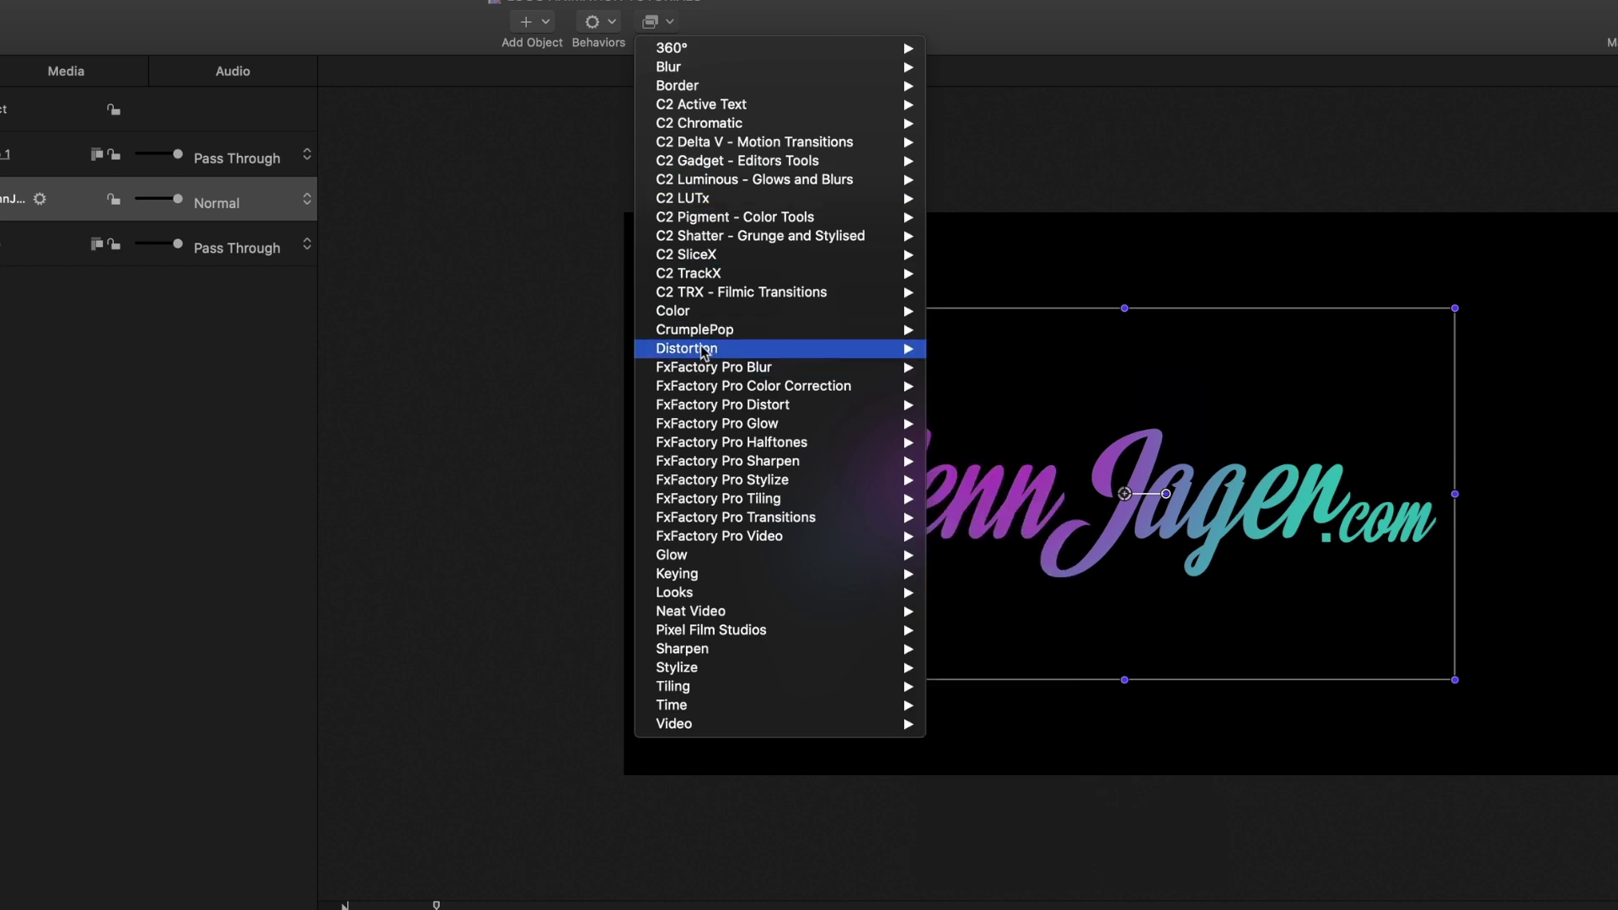
{"action": "mouse_move", "coordinate": [723, 351]}
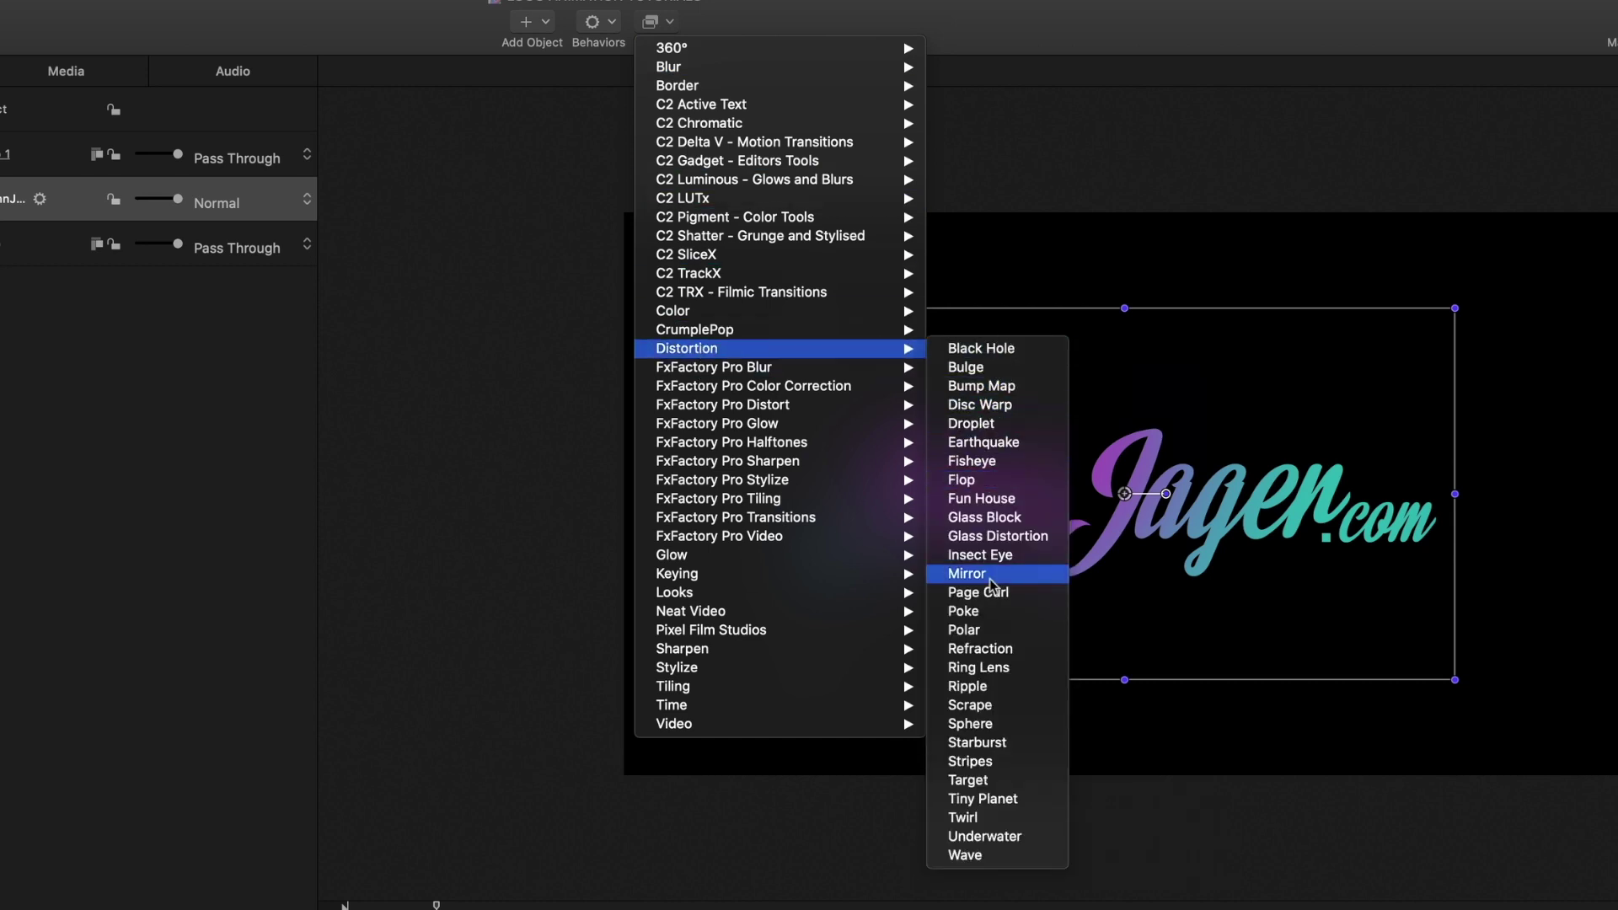
{"action": "left_click", "coordinate": [970, 819]}
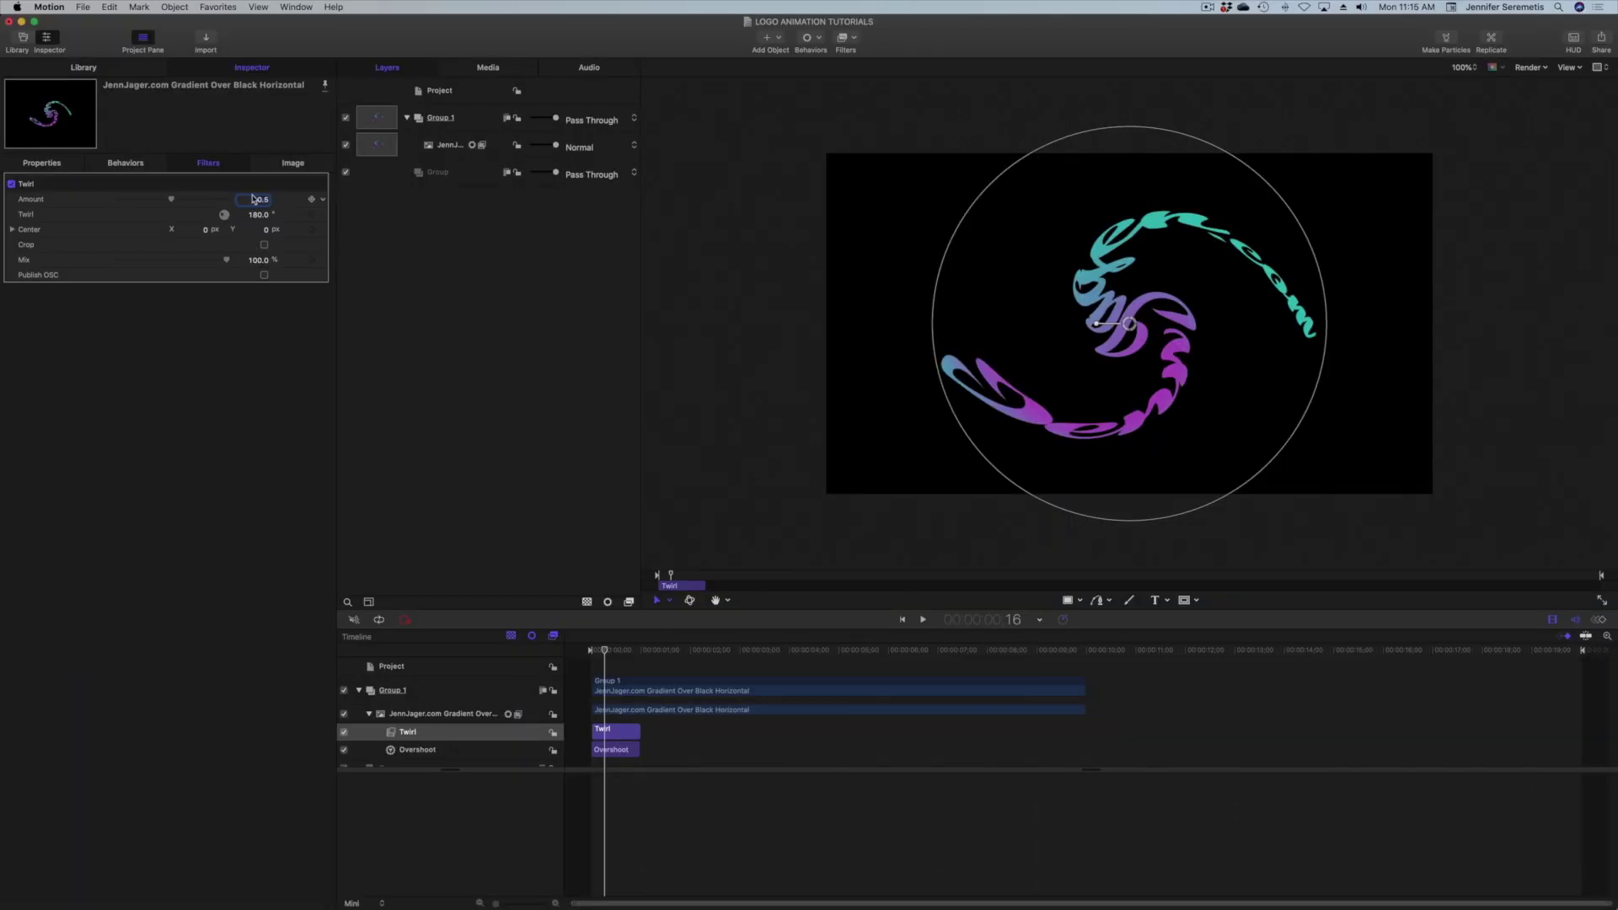
Set the Twirl filter's amount to 0.55 and its twirl angle to 17°
{"action": "mouse_move", "coordinate": [175, 201]}
{"action": "left_mouse_down"}
{"action": "mouse_move", "coordinate": [188, 193]}
{"action": "mouse_move", "coordinate": [146, 211]}
{"action": "left_mouse_up"}
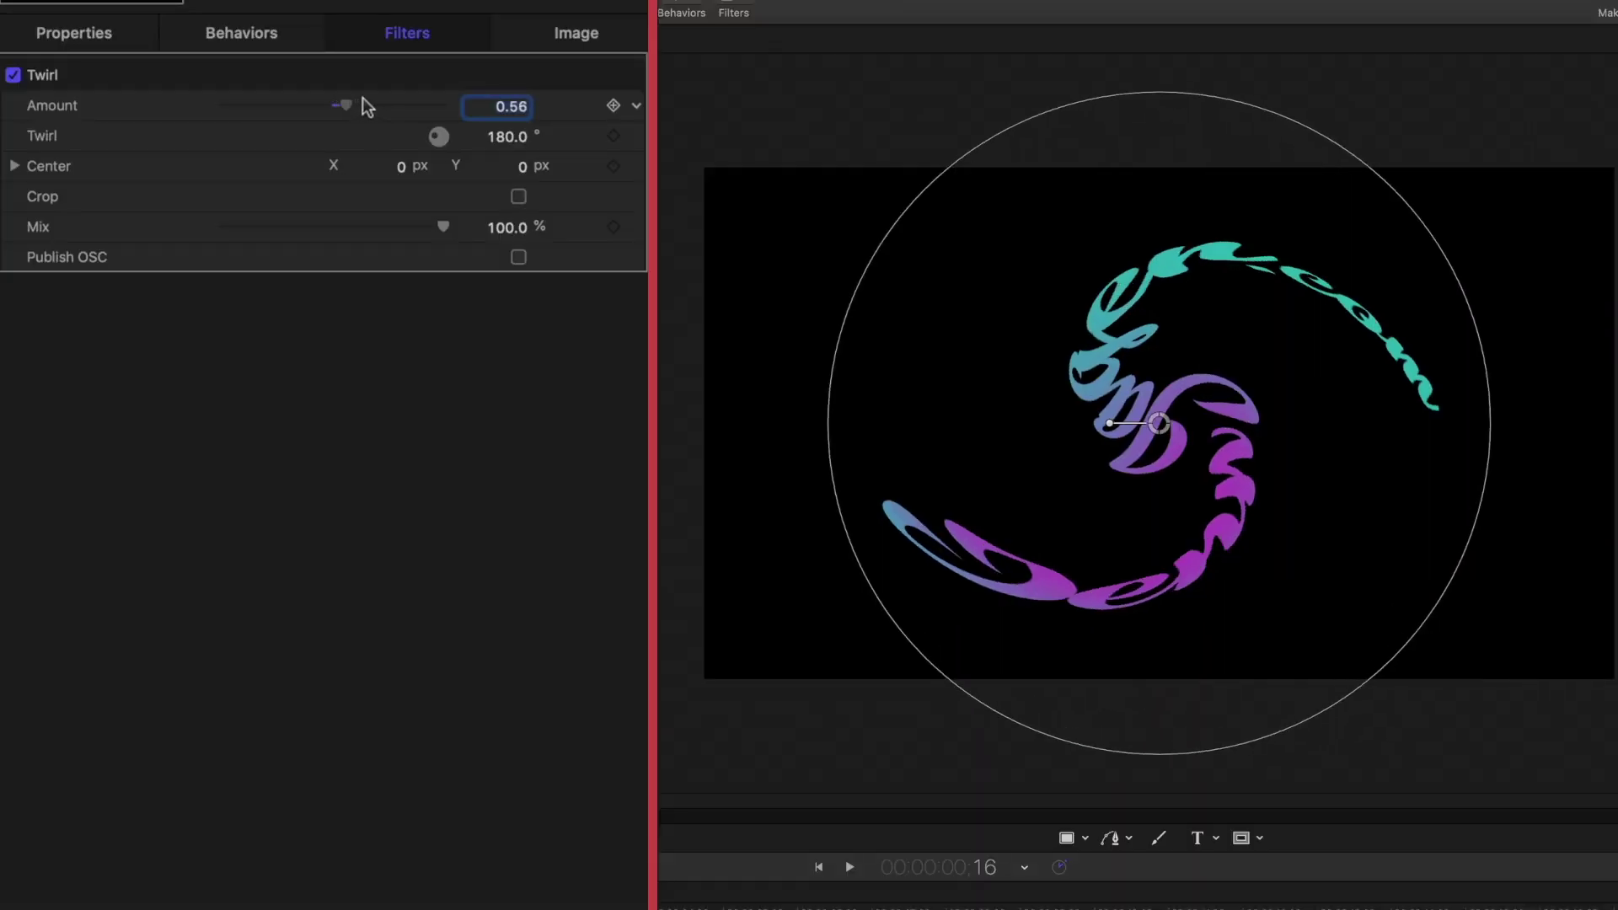
{"action": "mouse_move", "coordinate": [290, 129]}
{"action": "left_mouse_down"}
{"action": "mouse_move", "coordinate": [270, 134]}
{"action": "mouse_move", "coordinate": [423, 101]}
{"action": "mouse_move", "coordinate": [279, 158]}
{"action": "left_mouse_up"}
{"action": "left_click", "coordinate": [500, 108]}
{"action": "key", "text": "BackSpace"}
{"action": "type", "text": "0.55"}
{"action": "key", "text": "Return"}
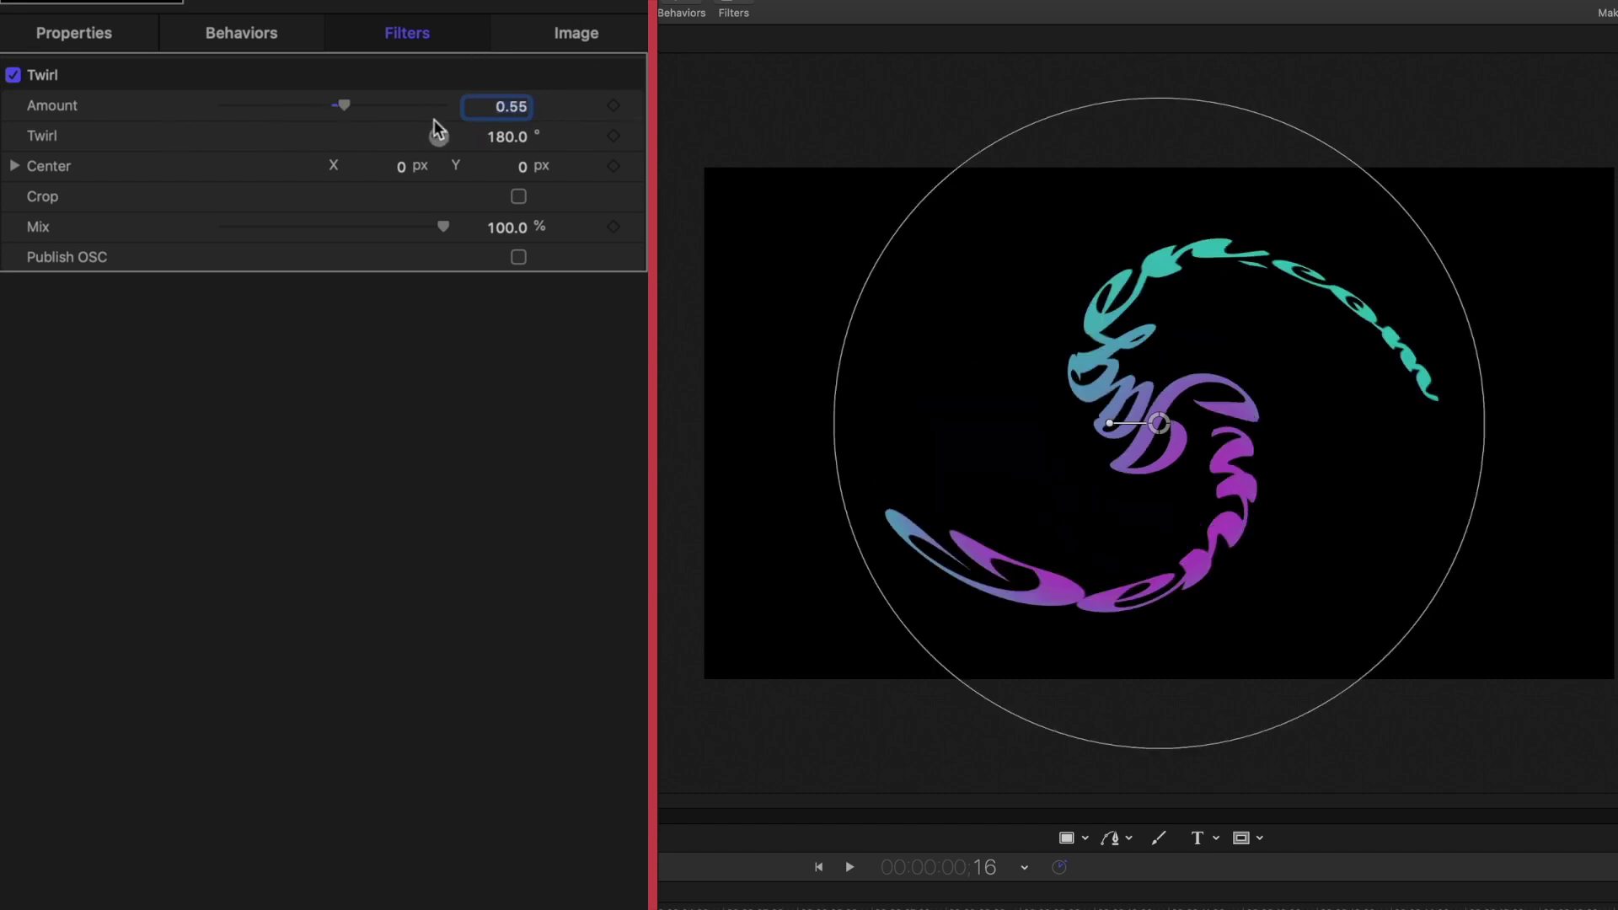
{"action": "mouse_move", "coordinate": [500, 145]}
{"action": "left_mouse_down"}
{"action": "mouse_move", "coordinate": [533, 145]}
{"action": "mouse_move", "coordinate": [466, 145]}
{"action": "mouse_move", "coordinate": [535, 137]}
{"action": "mouse_move", "coordinate": [448, 136]}
{"action": "mouse_move", "coordinate": [485, 137]}
{"action": "left_mouse_up"}
{"action": "left_click_drag", "start_coordinate": [506, 137], "coordinate": [506, 150]}
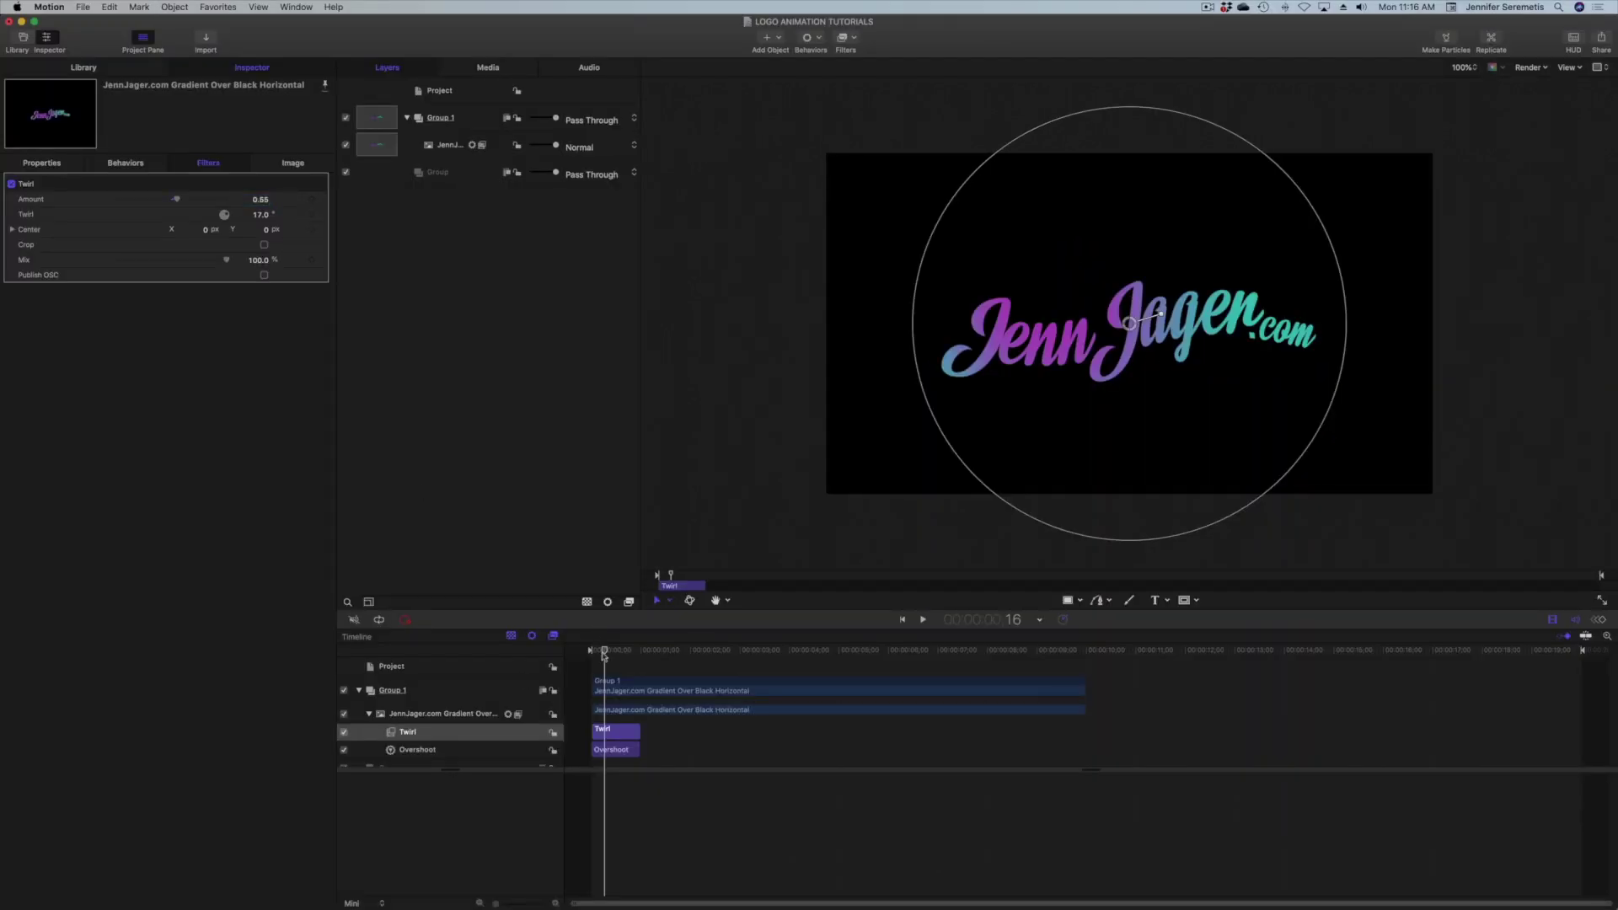
Disable the Overshoot behavior on the logo layer and place the playhead at the first frame of the enlarged timeline
{"action": "left_click_drag", "start_coordinate": [603, 655], "coordinate": [593, 665]}
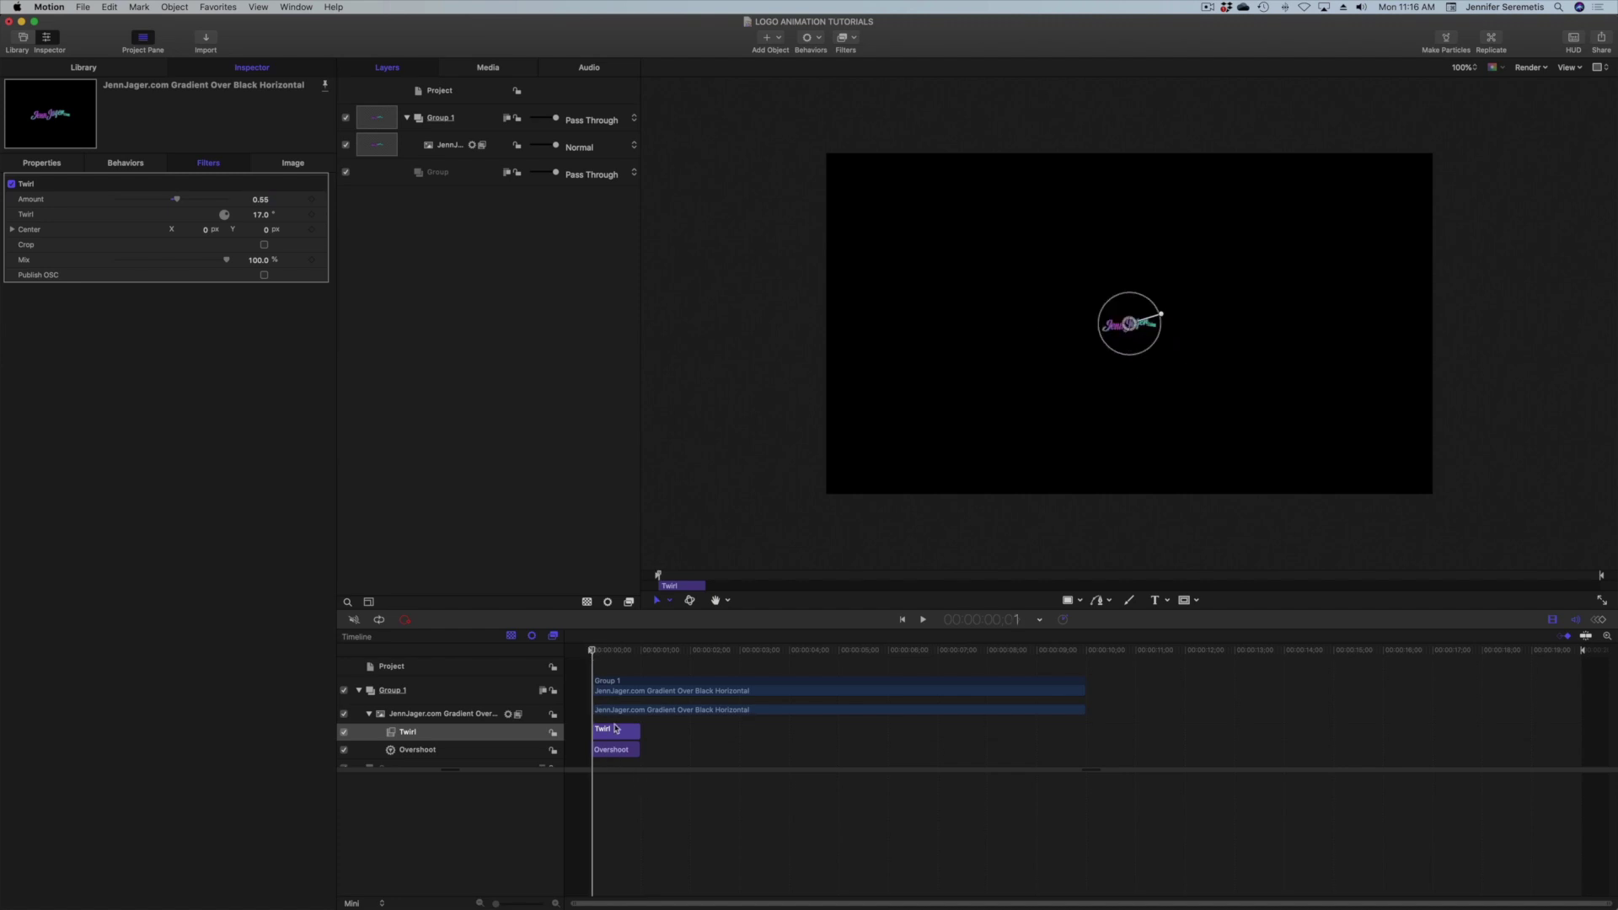
{"action": "left_click", "coordinate": [616, 709]}
{"action": "left_click_drag", "start_coordinate": [496, 903], "coordinate": [516, 903]}
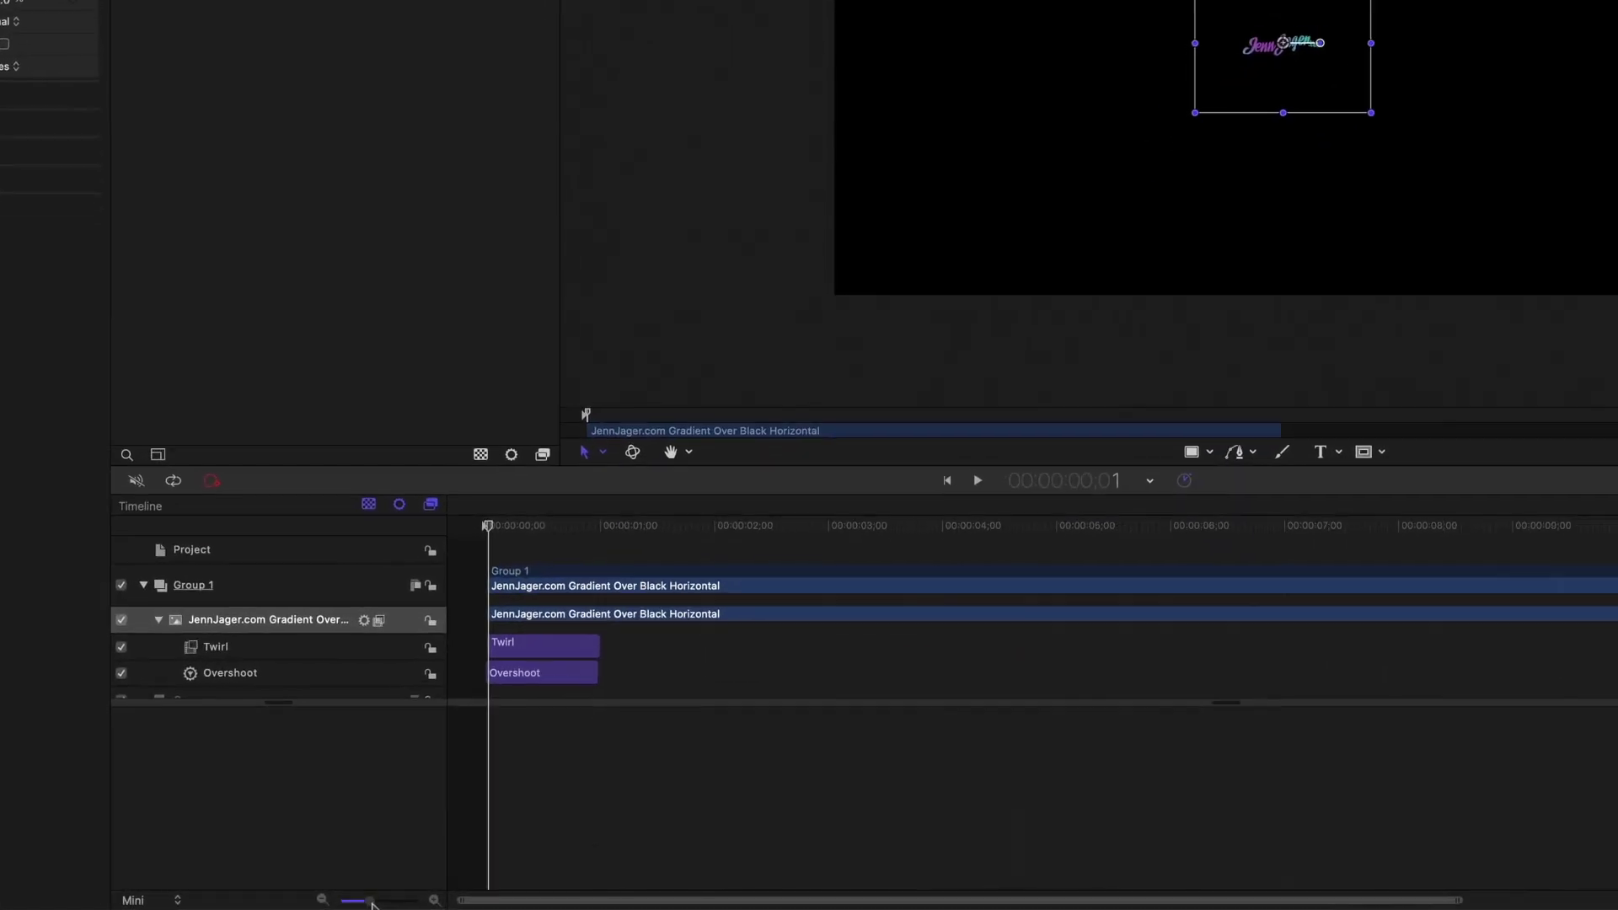
{"action": "left_click_drag", "start_coordinate": [371, 904], "coordinate": [390, 904]}
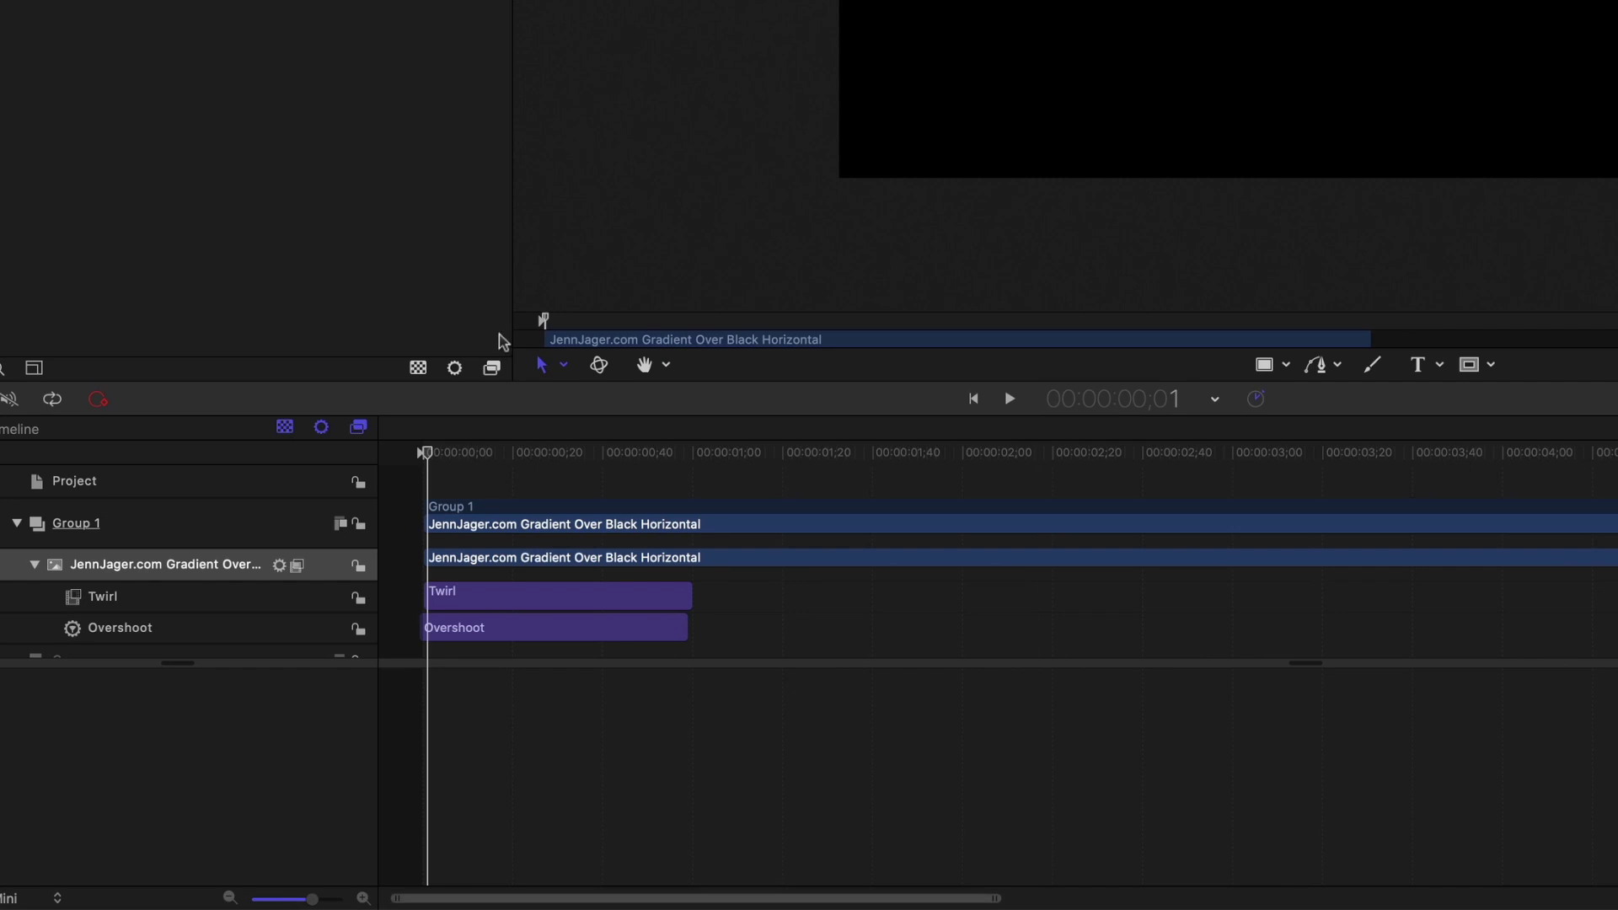
{"action": "left_click_drag", "start_coordinate": [428, 453], "coordinate": [422, 452]}
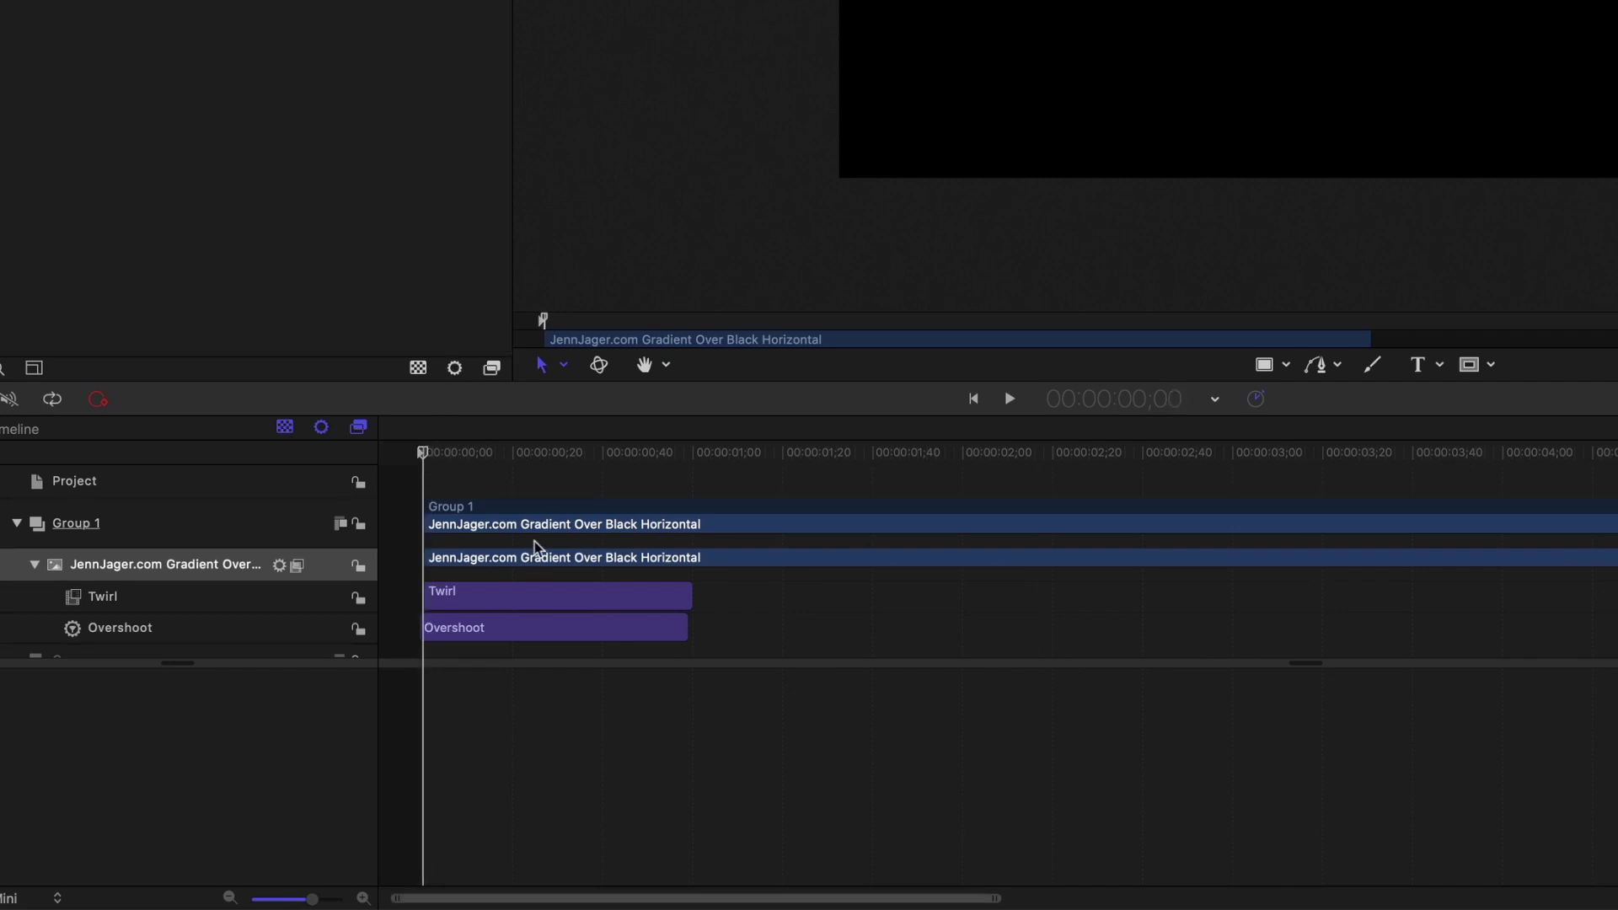
{"action": "left_click", "coordinate": [2, 628]}
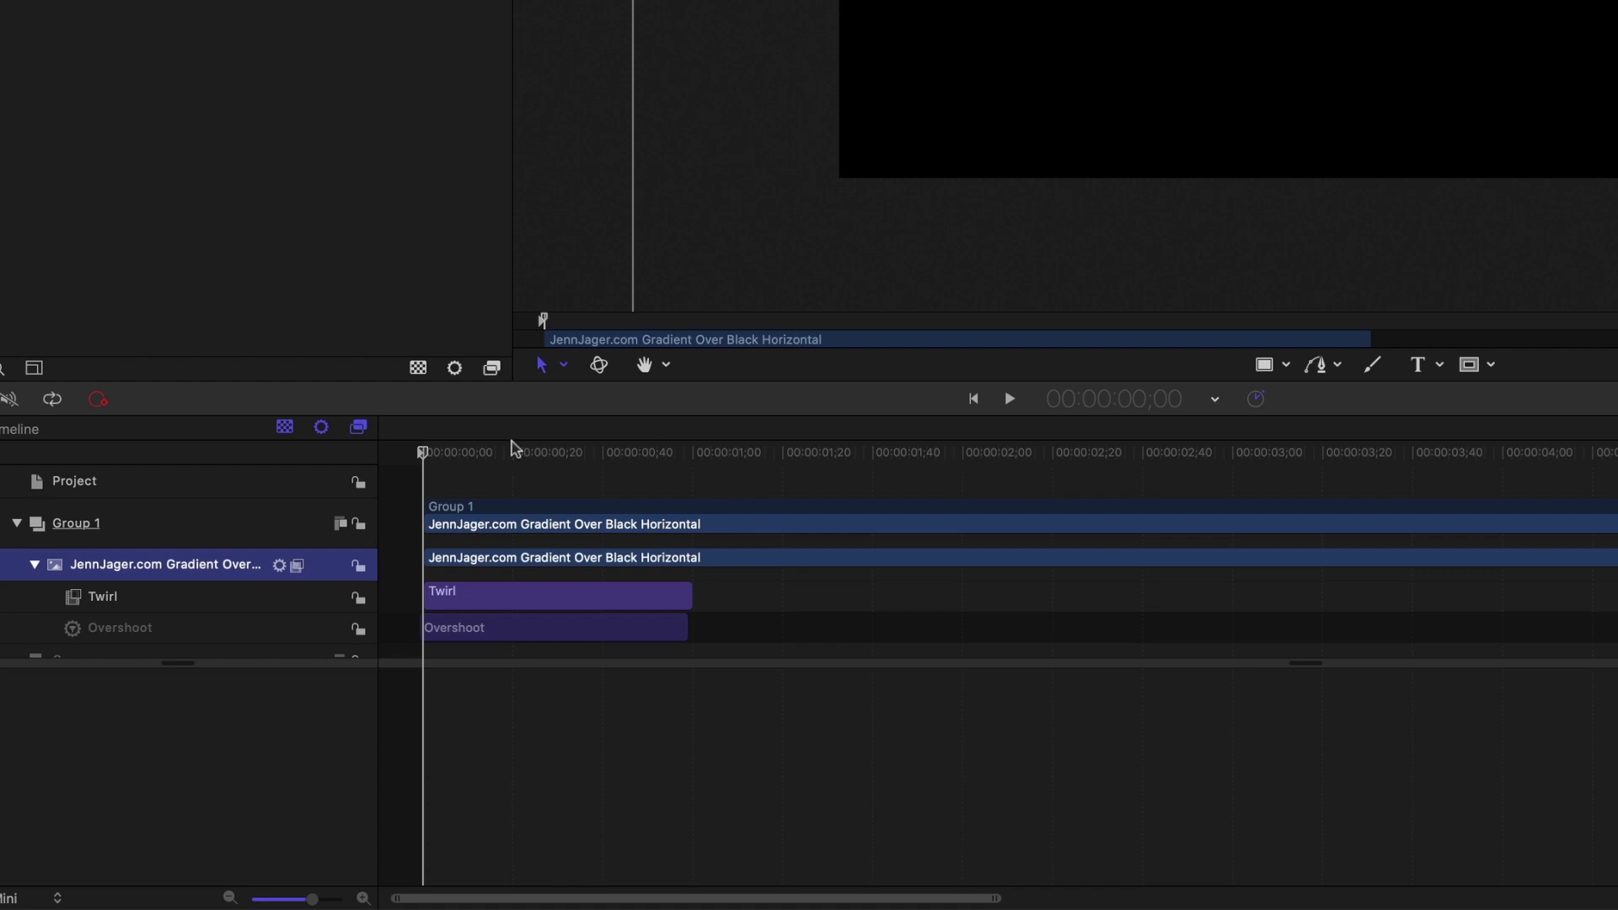
{"action": "left_click_drag", "start_coordinate": [440, 455], "coordinate": [423, 455]}
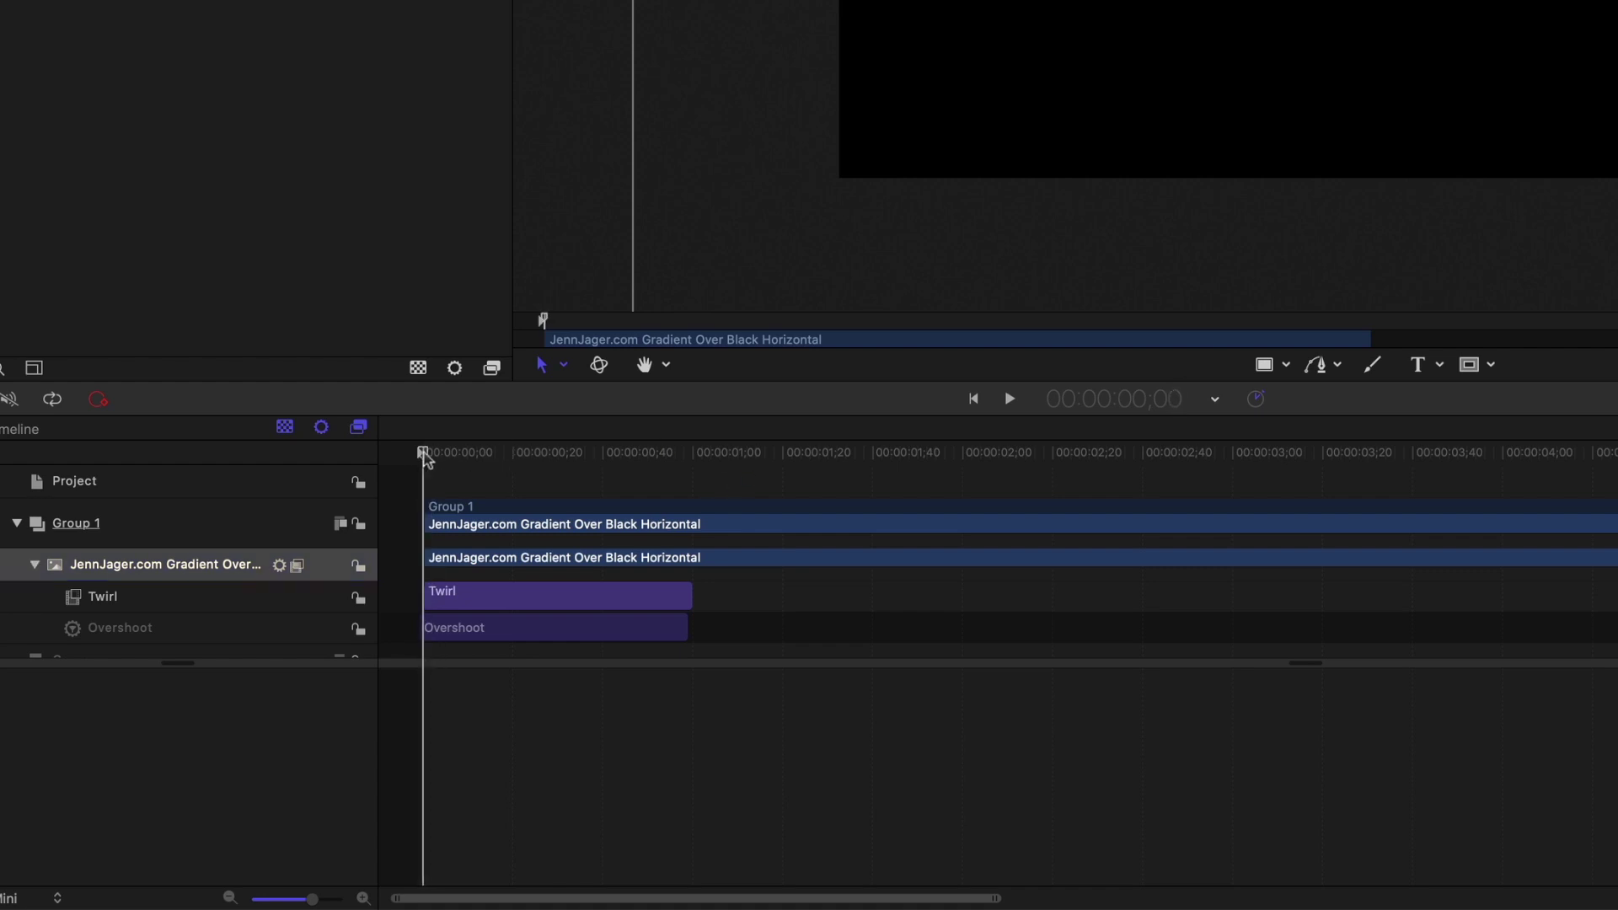
Keyframe the Twirl filter's twirl angle at the first frame with a value of 45°
{"action": "left_click", "coordinate": [447, 590]}
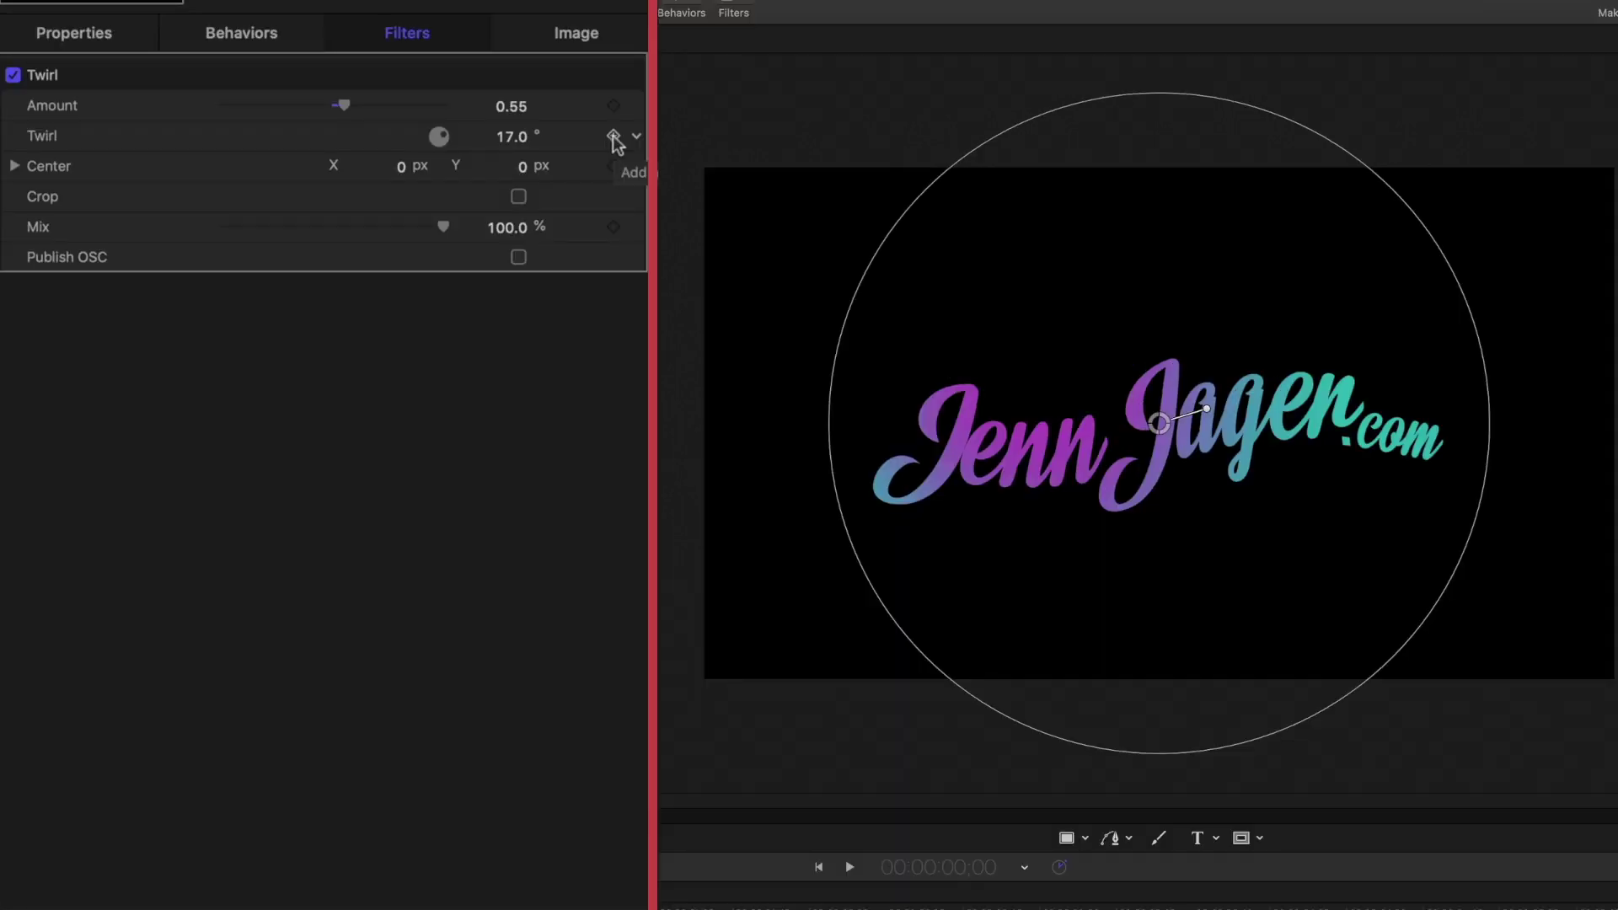
{"action": "left_click", "coordinate": [613, 136]}
{"action": "left_click_drag", "start_coordinate": [511, 136], "coordinate": [528, 140]}
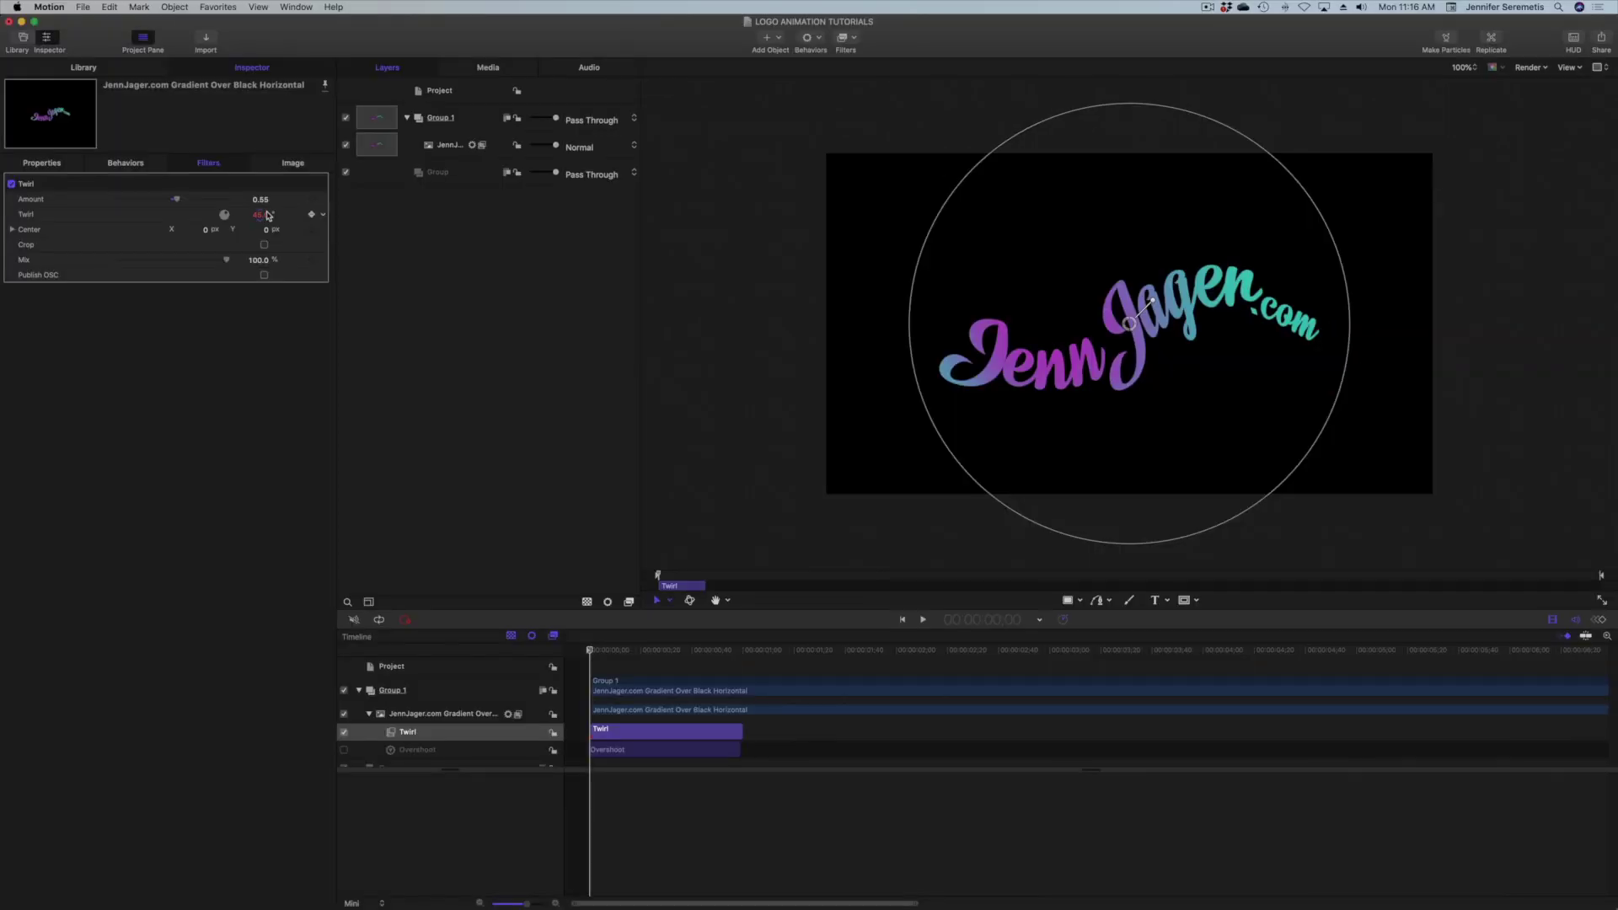
Set the Twirl filter's twirl angle to -35° at frame 4
{"action": "key", "text": "Right"}
{"action": "key", "text": "Right"}
{"action": "key", "text": "Right"}
{"action": "key", "text": "Right"}
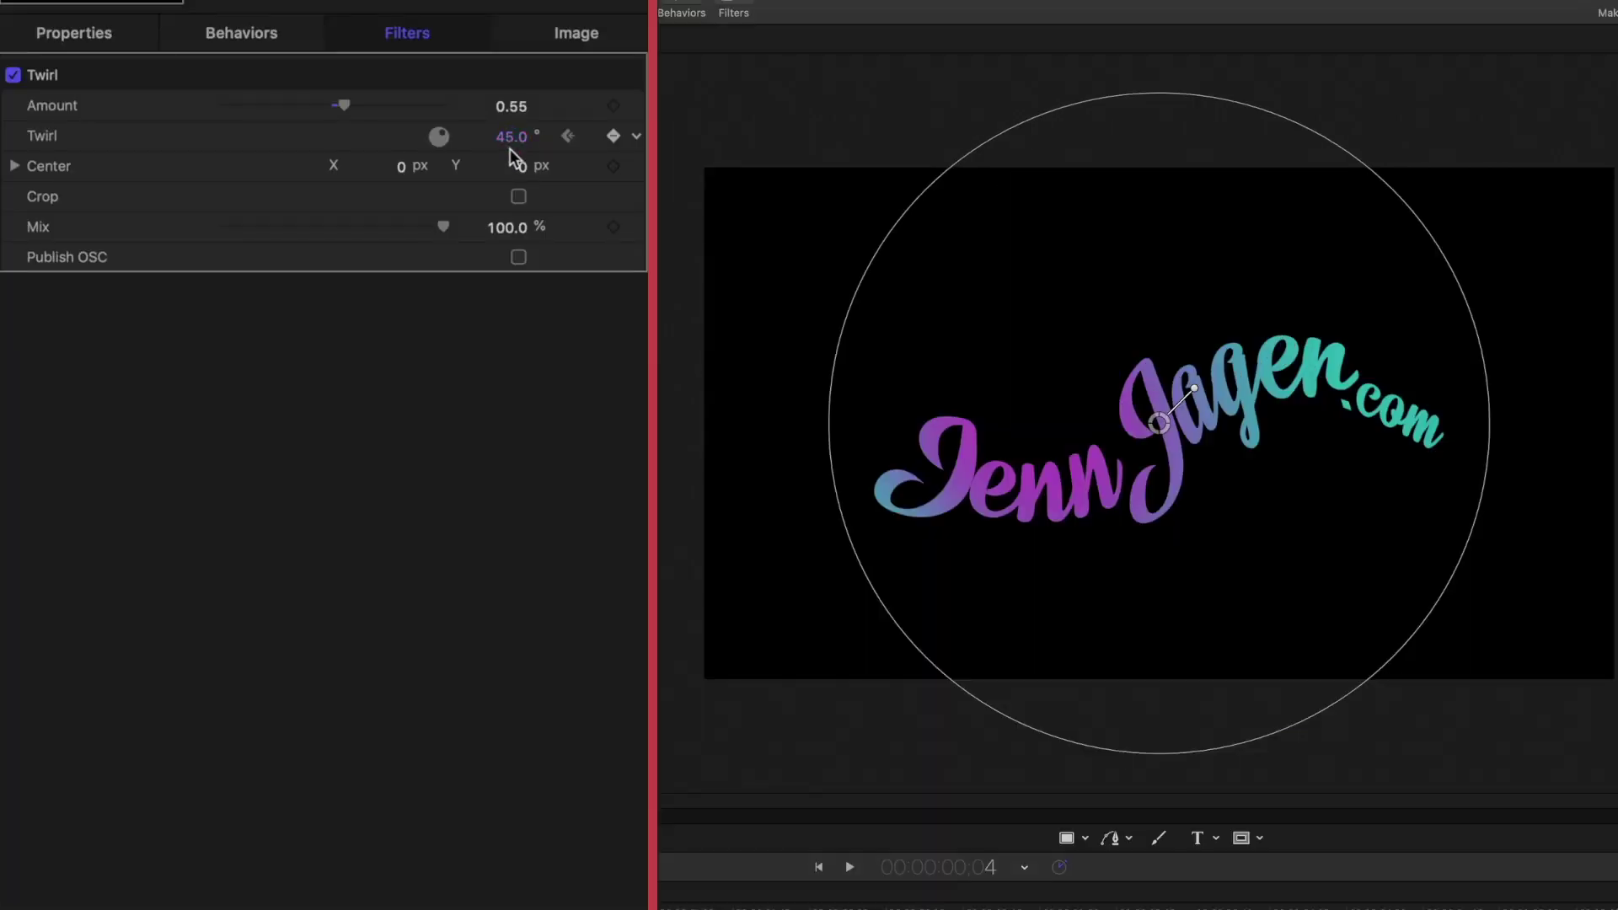
{"action": "left_click_drag", "start_coordinate": [509, 148], "coordinate": [507, 145]}
{"action": "mouse_move", "coordinate": [511, 139]}
{"action": "left_mouse_down"}
{"action": "mouse_move", "coordinate": [431, 139]}
{"action": "mouse_move", "coordinate": [514, 137]}
{"action": "left_mouse_up"}
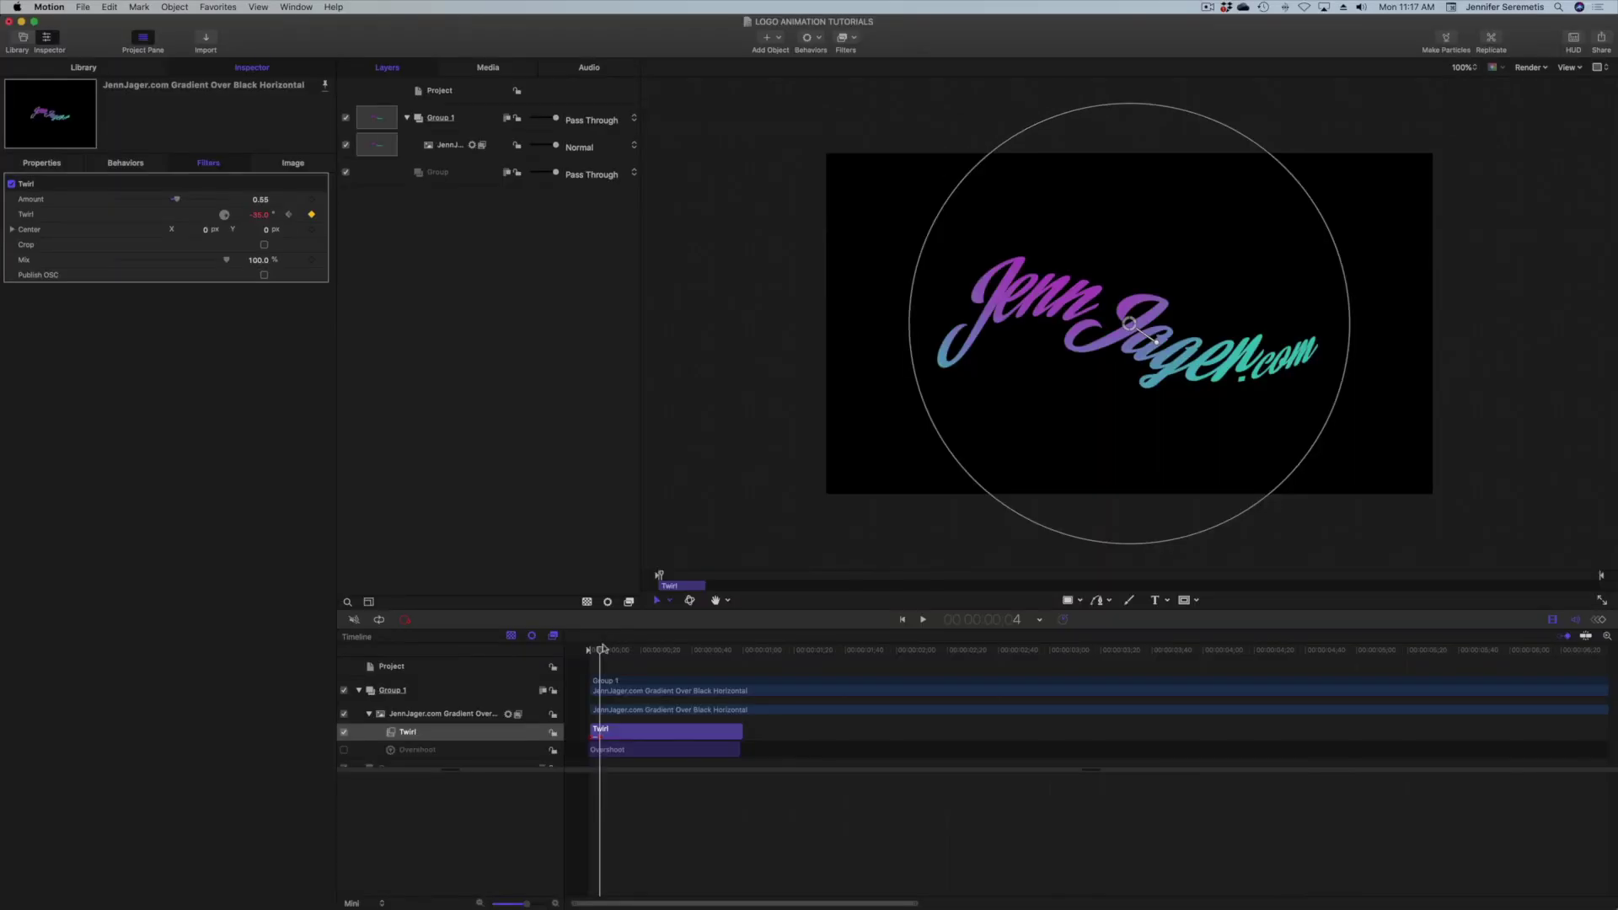
Add a twirl angle keyframe of 23° at frame 8
{"action": "left_click_drag", "start_coordinate": [600, 650], "coordinate": [610, 647]}
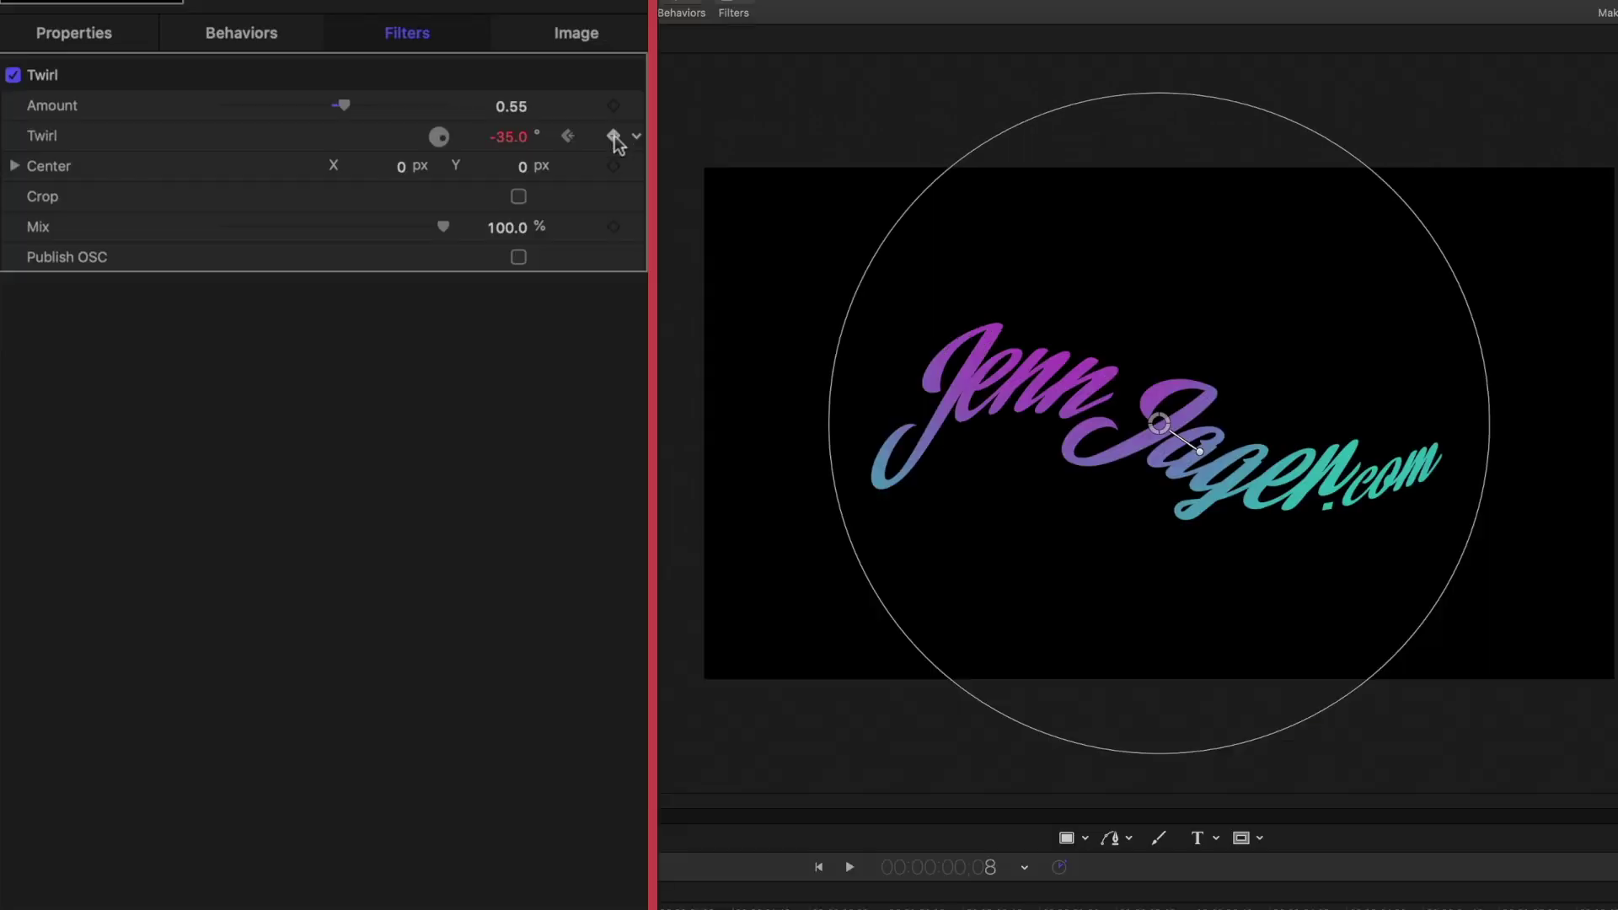
{"action": "left_click", "coordinate": [312, 215]}
{"action": "left_click_drag", "start_coordinate": [510, 137], "coordinate": [560, 138]}
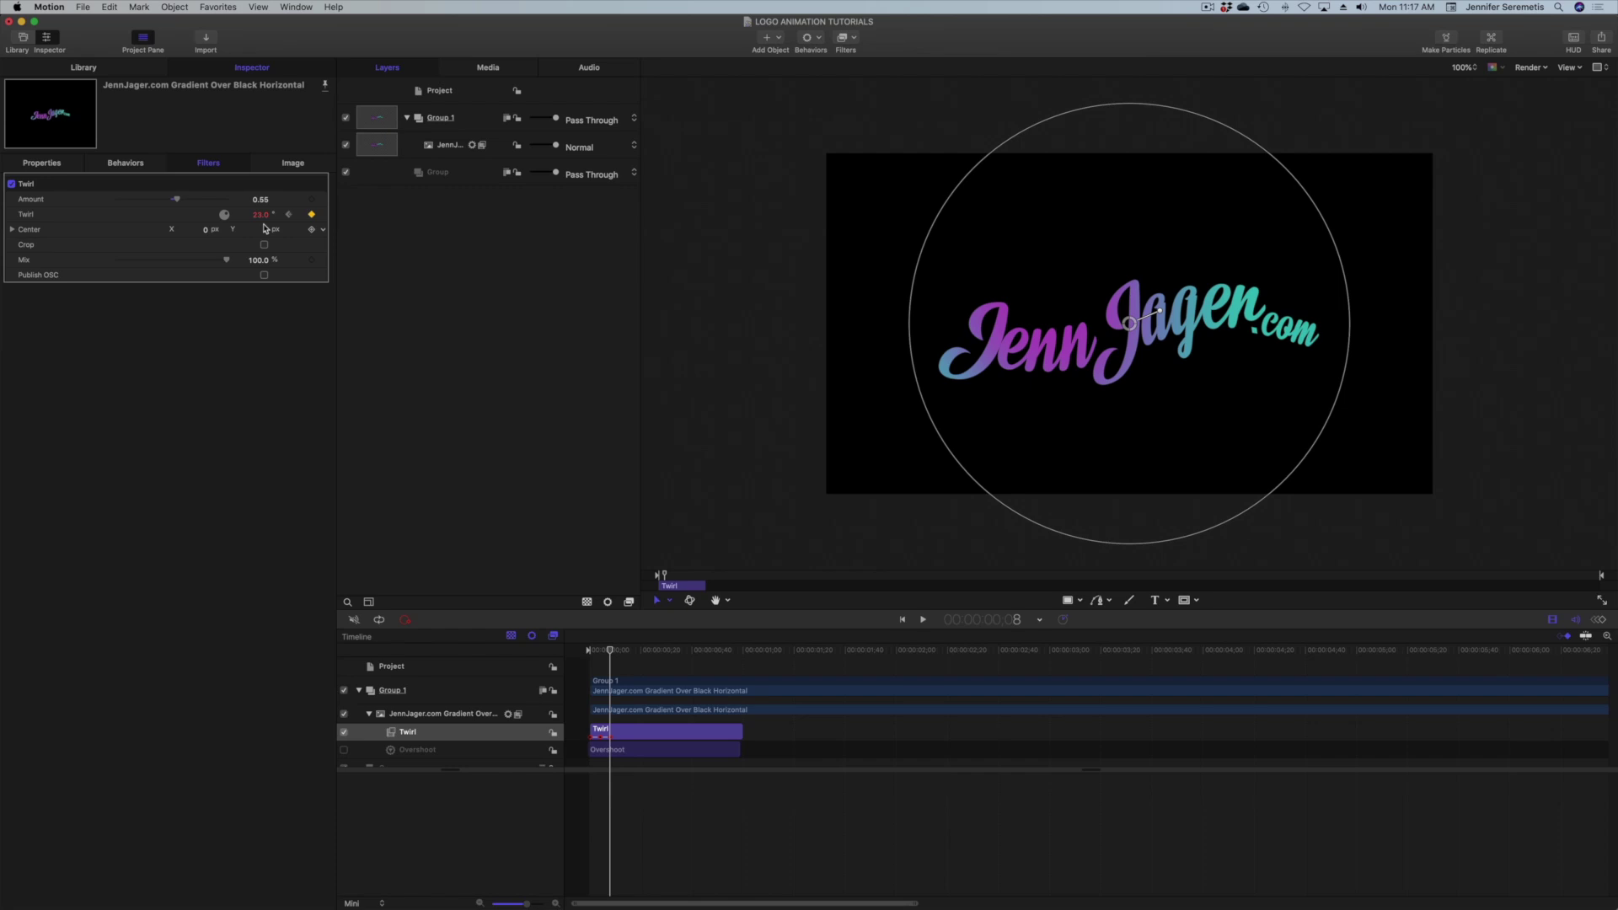
Keyframe the twirl angle at about -15° at frame 13
{"action": "key", "text": "Right"}
{"action": "key", "text": "Right"}
{"action": "key", "text": "Right"}
{"action": "key", "text": "Right"}
{"action": "key", "text": "Right"}
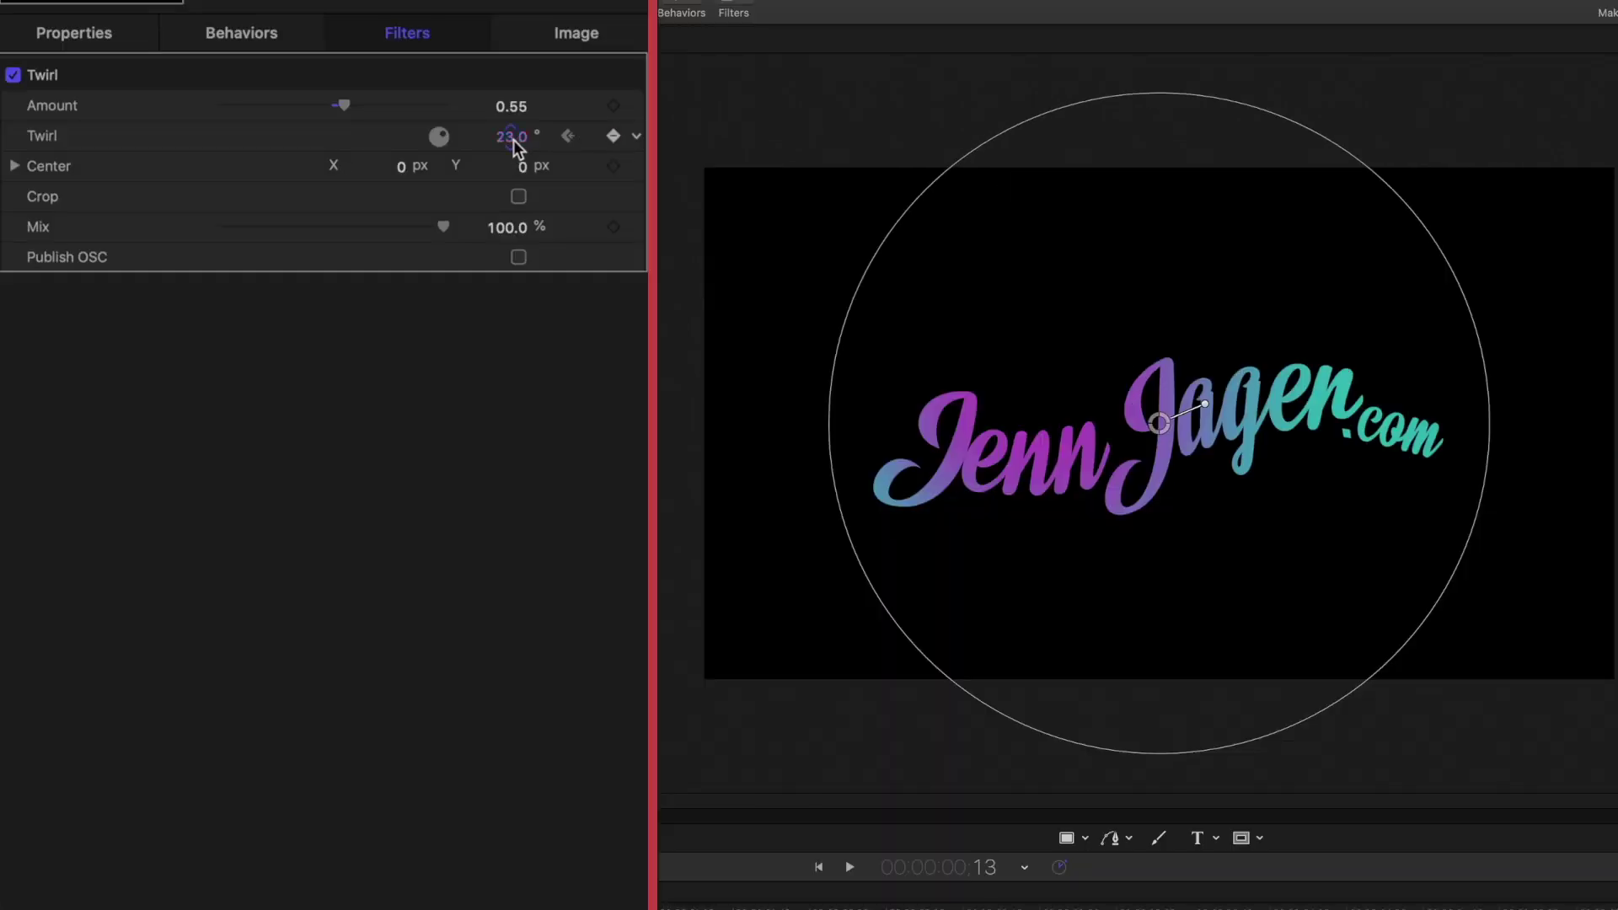
{"action": "mouse_move", "coordinate": [516, 147]}
{"action": "left_mouse_down"}
{"action": "mouse_move", "coordinate": [462, 148]}
{"action": "mouse_move", "coordinate": [508, 137]}
{"action": "mouse_move", "coordinate": [490, 136]}
{"action": "left_mouse_up"}
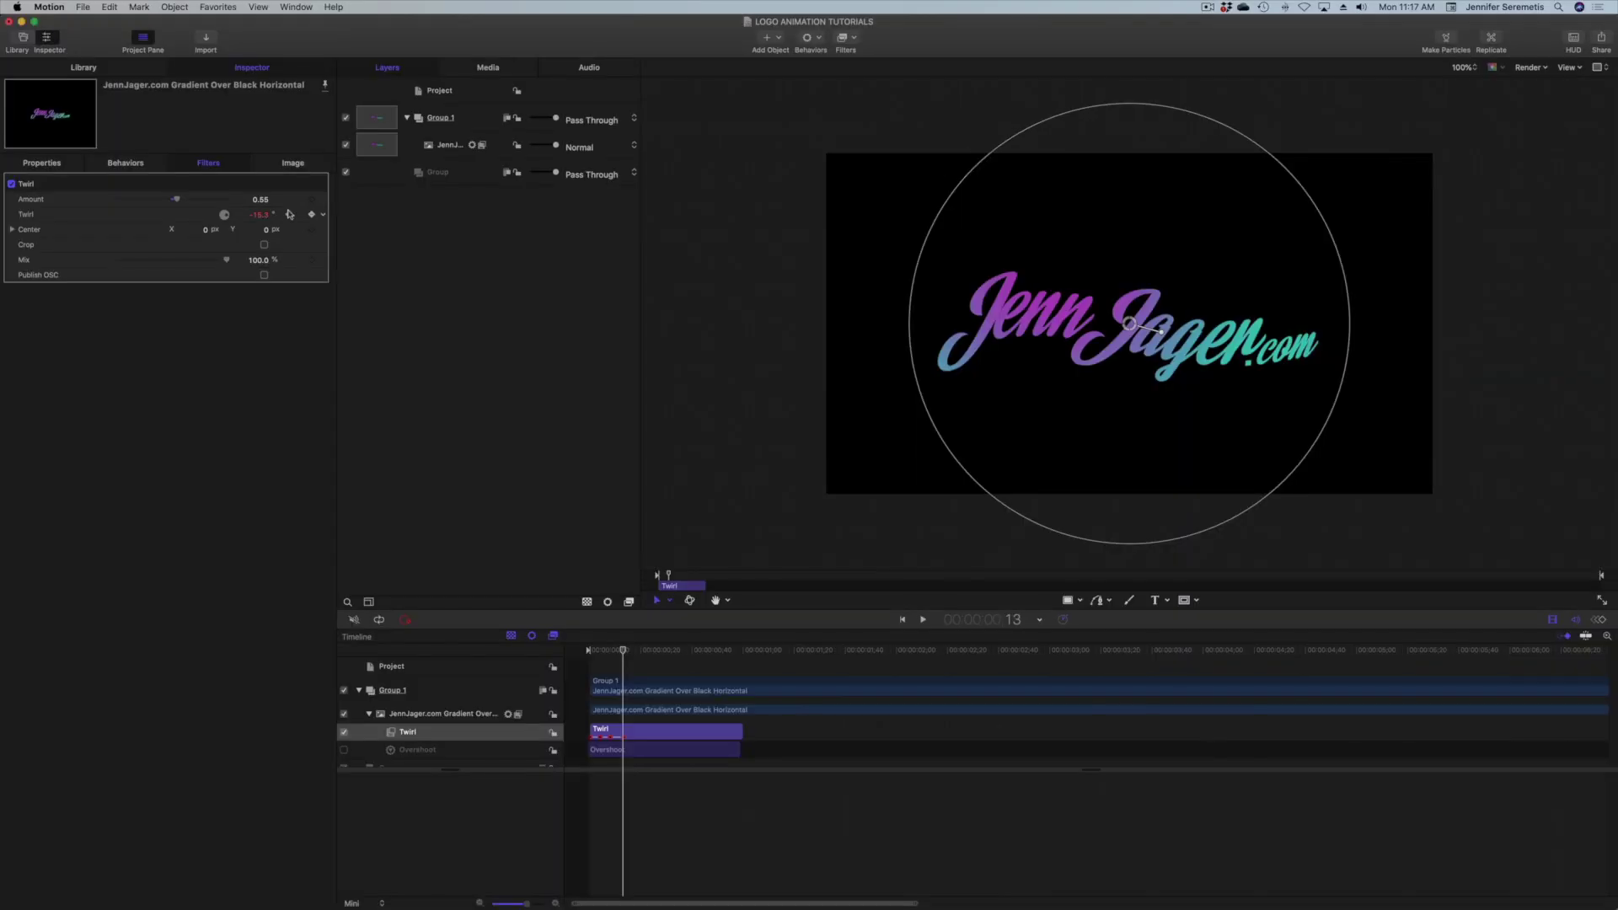
Set the twirl angle keyframe at frame 19 to 10°
{"action": "key", "text": "space"}
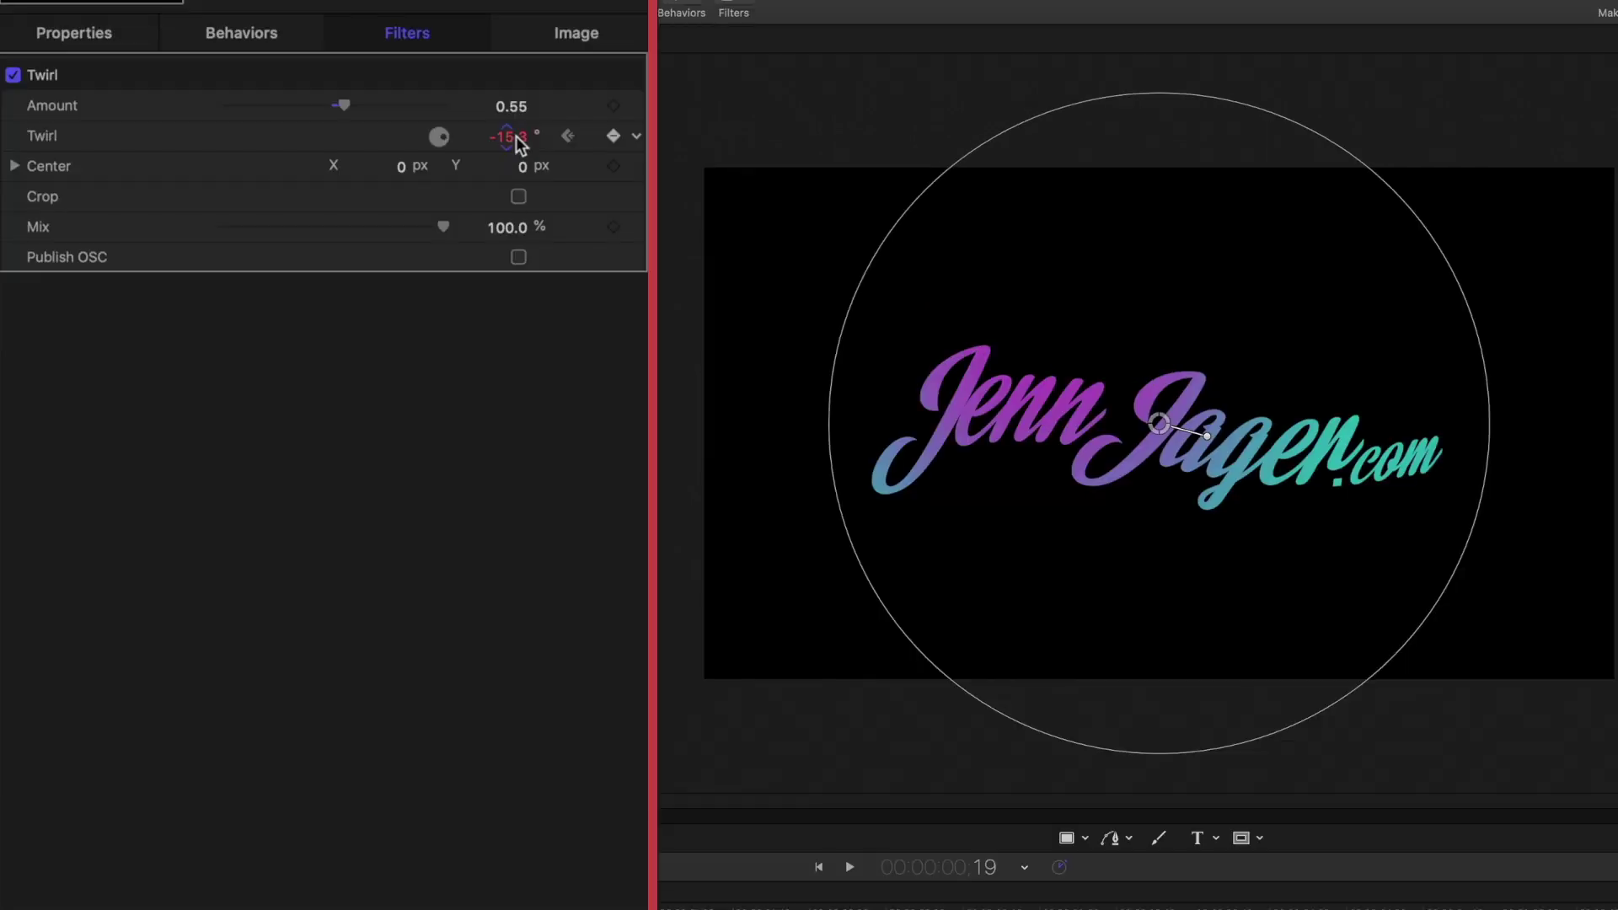
{"action": "left_click", "coordinate": [262, 214]}
{"action": "type", "text": "10"}
{"action": "key", "text": "Return"}
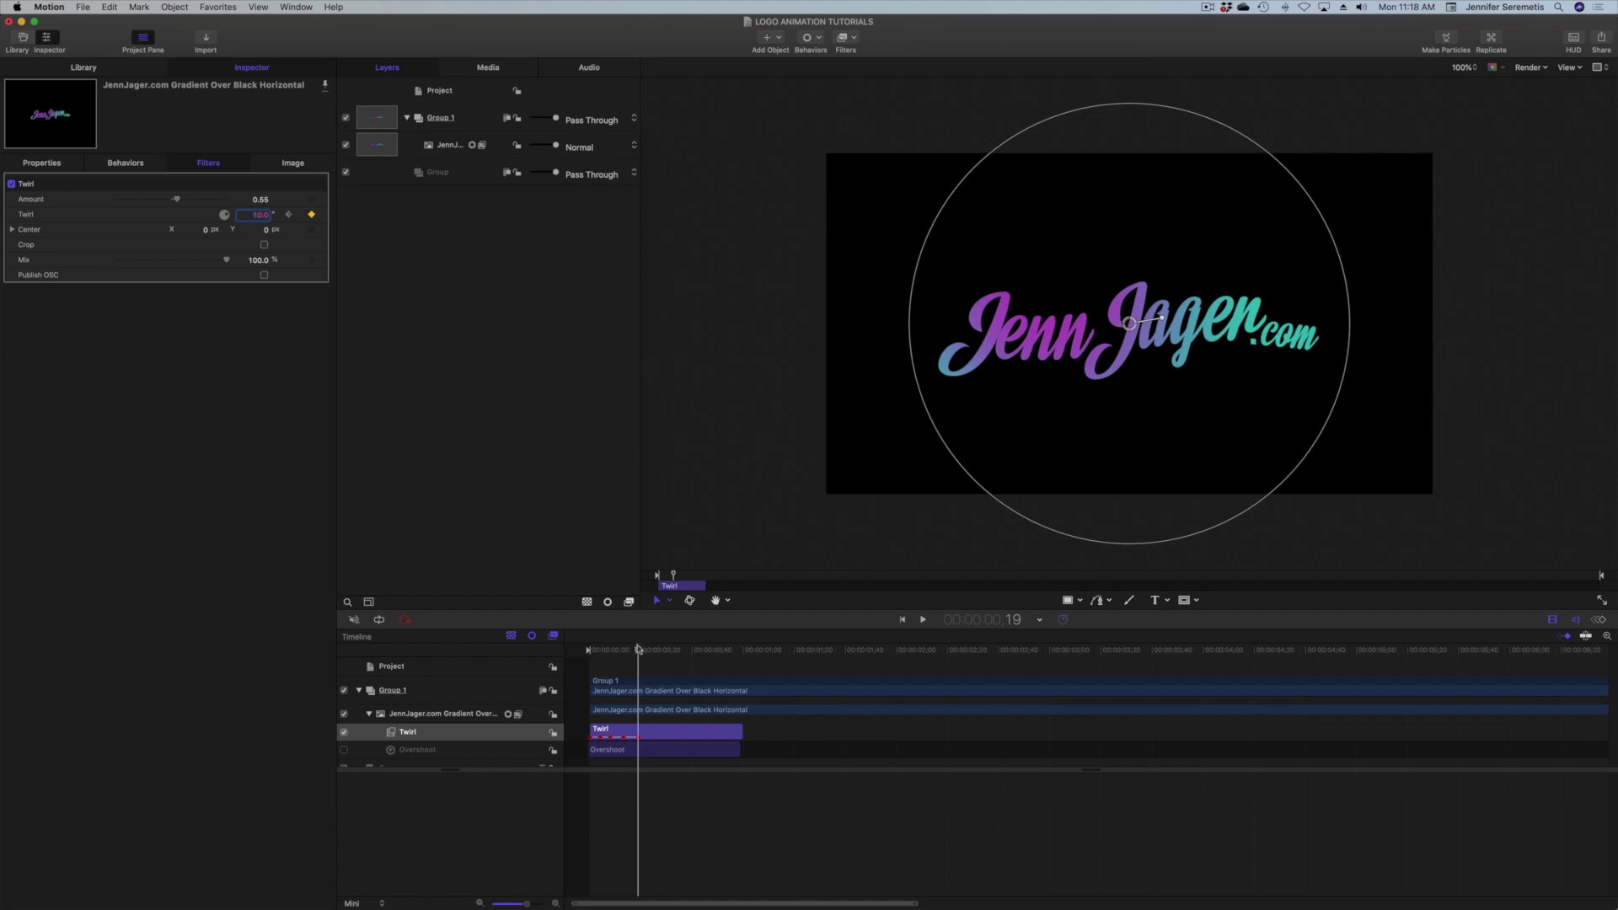
Add a keyframe at frame 26 with the twirl angle set to -6°
{"action": "key", "text": "Right"}
{"action": "key", "text": "Right"}
{"action": "key", "text": "Right"}
{"action": "key", "text": "Right"}
{"action": "key", "text": "Right"}
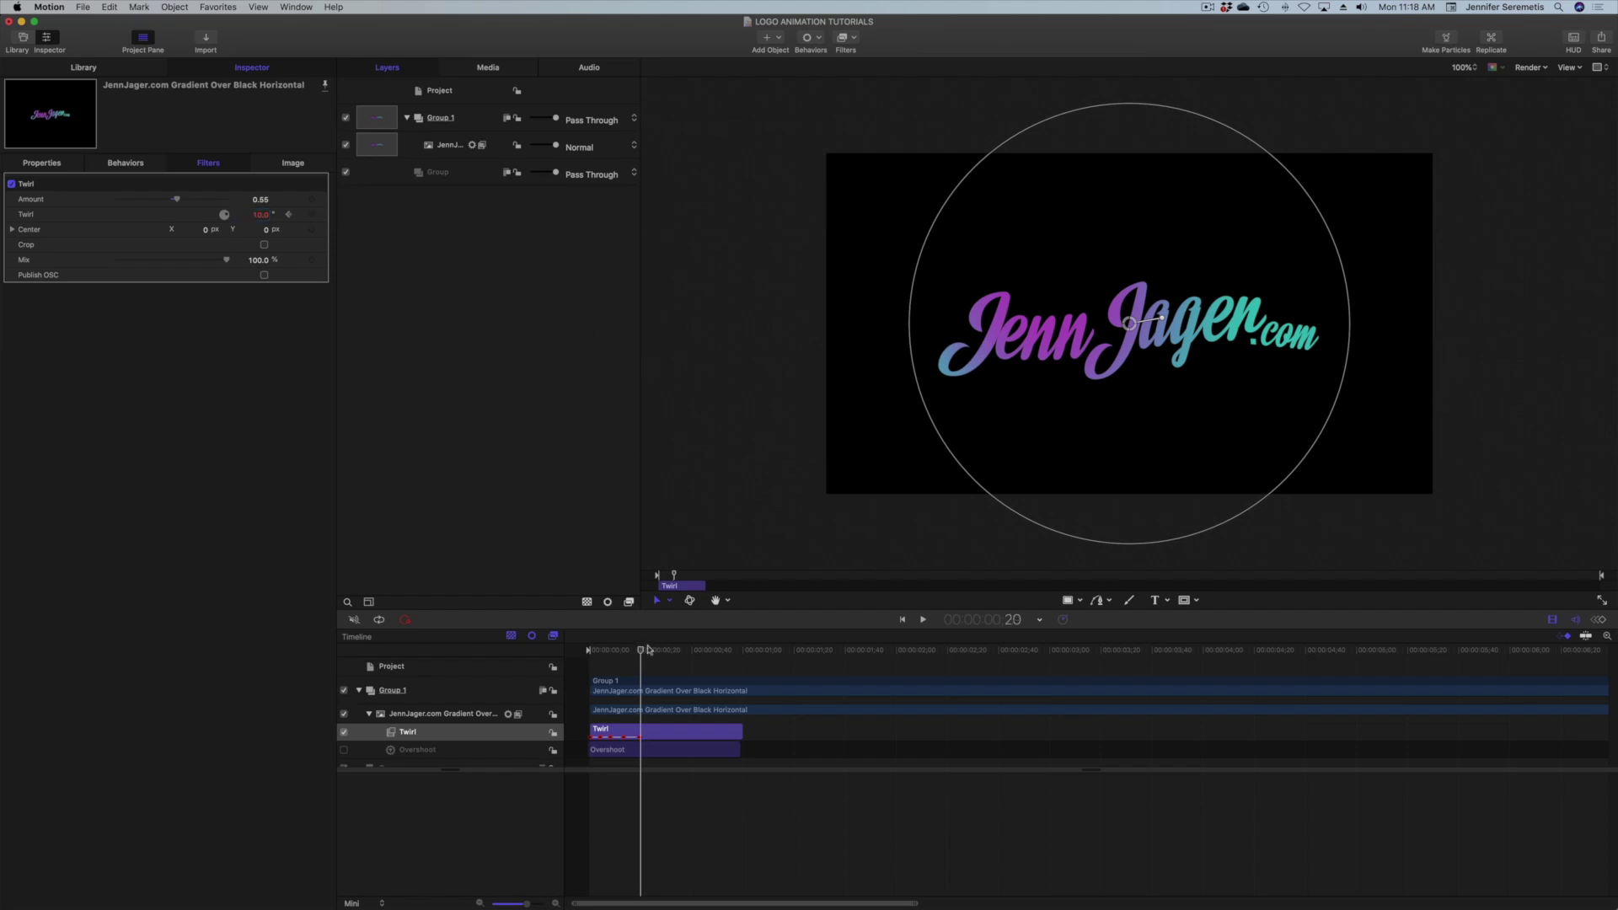
{"action": "key", "text": "Right"}
{"action": "key", "text": "Right"}
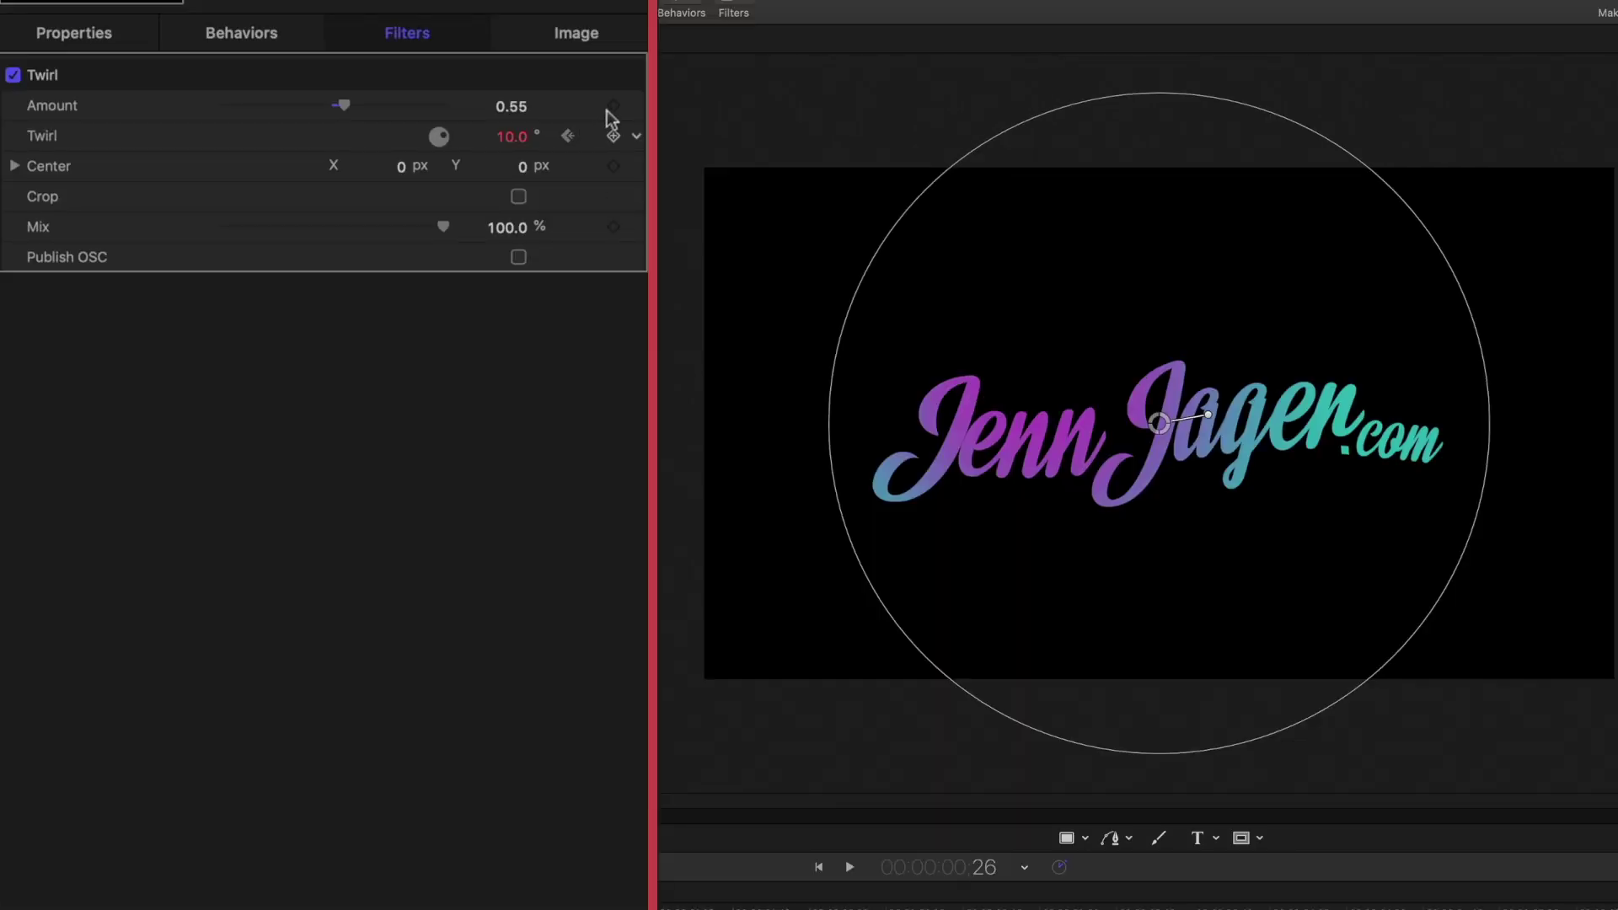
{"action": "left_click", "coordinate": [509, 137]}
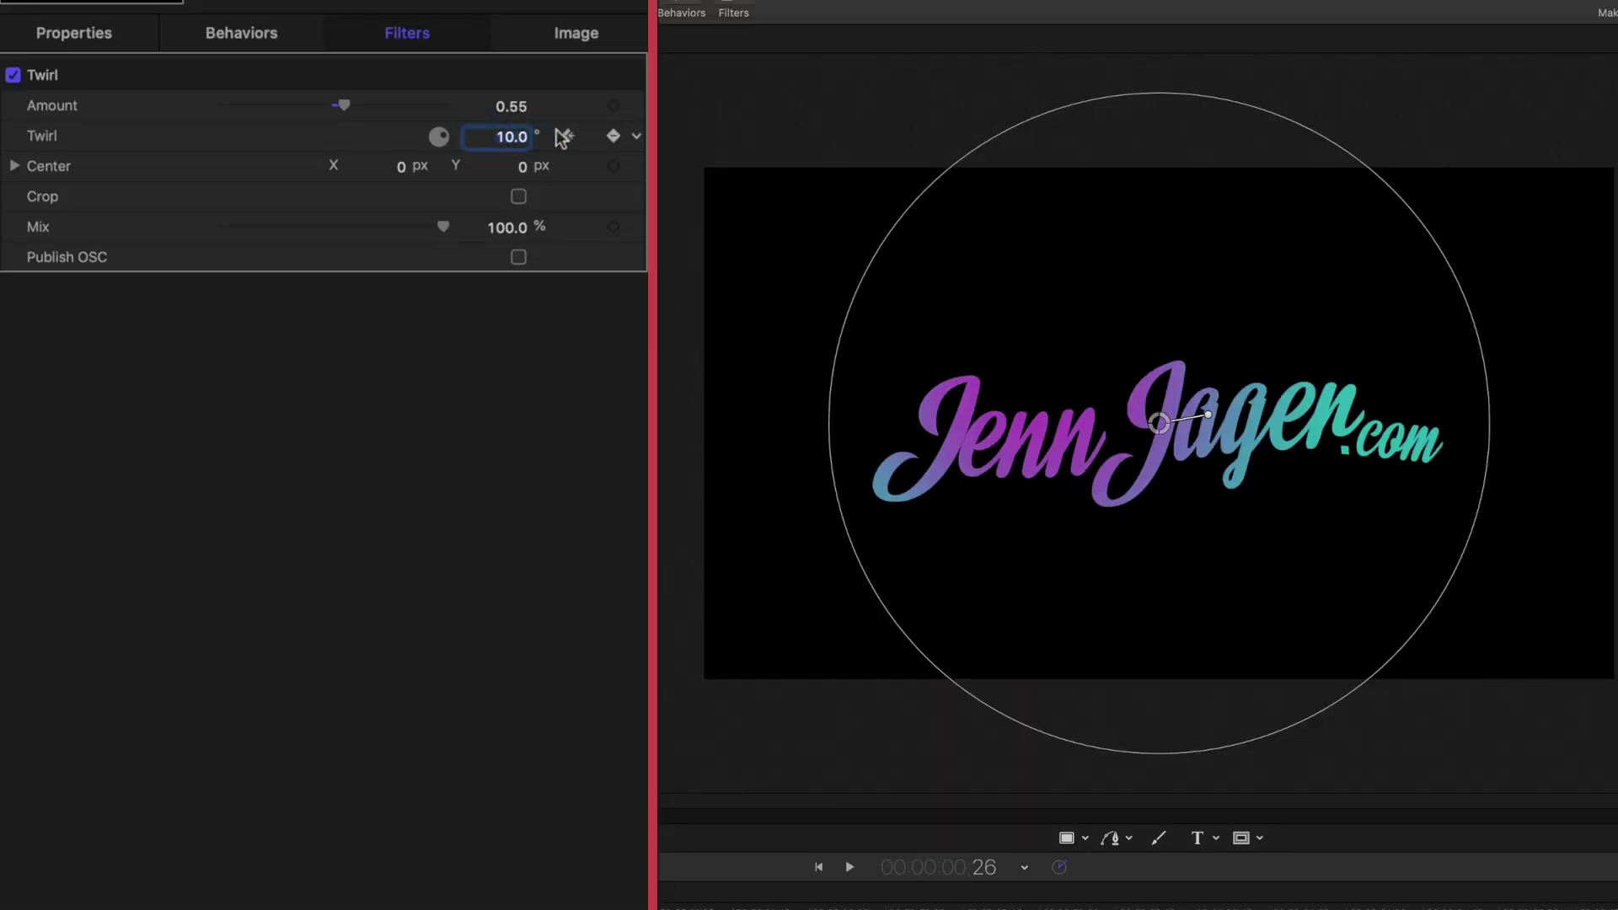
{"action": "type", "text": "-6"}
{"action": "key", "text": "Return"}
{"action": "key", "text": "ctrl+k"}
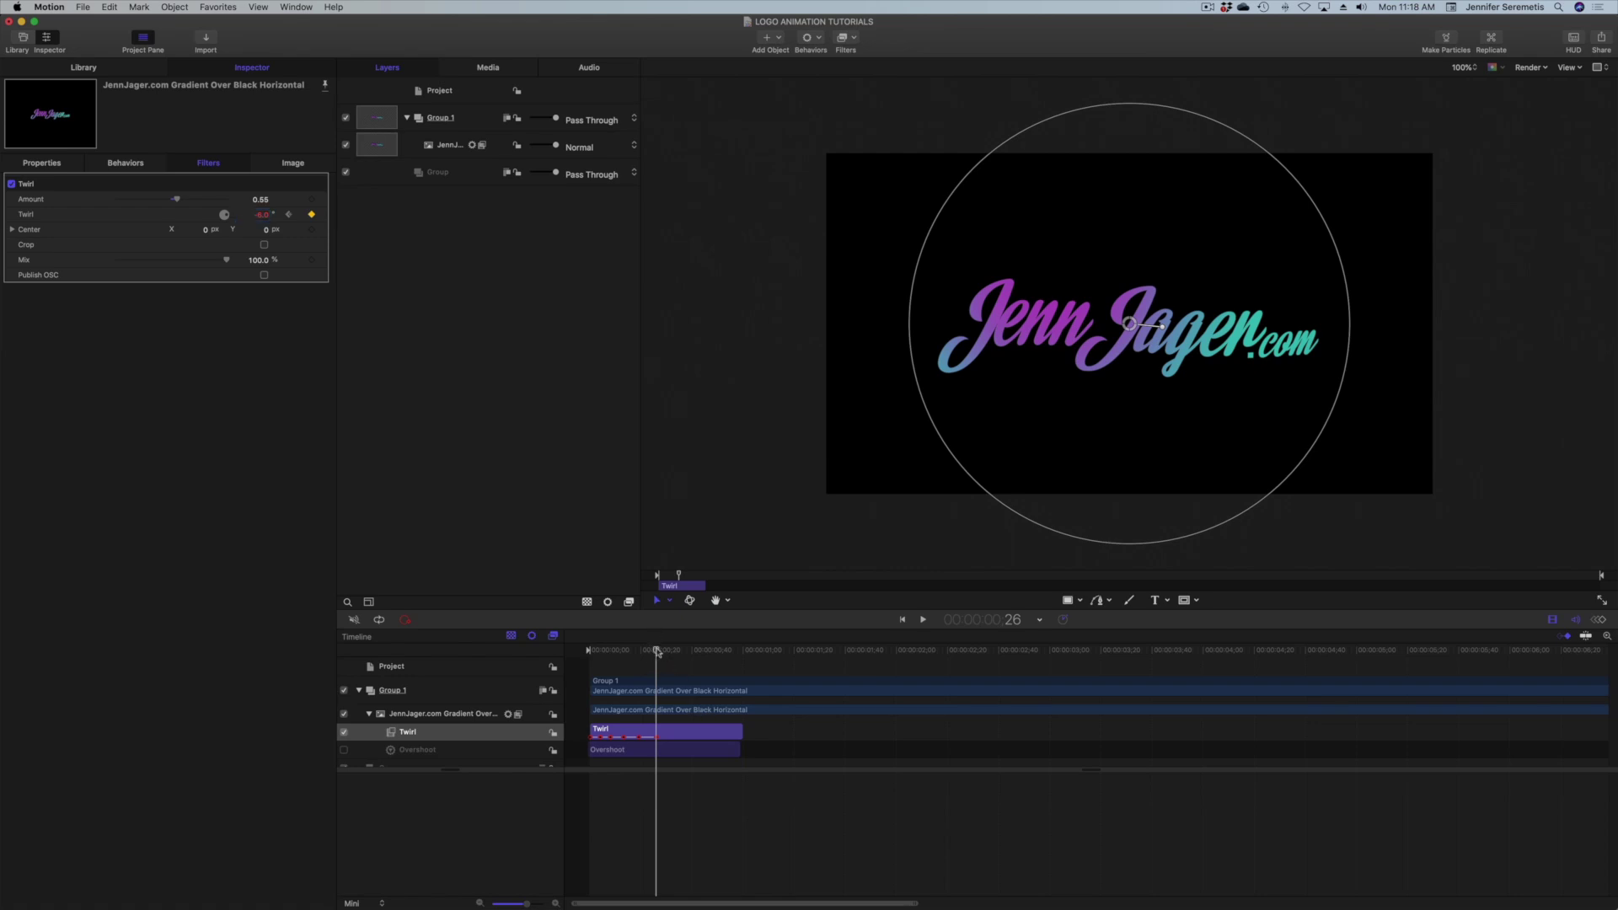
Set the twirl angle to 3° with a keyframe at frame 36
{"action": "key", "text": "Right"}
{"action": "key", "text": "Right"}
{"action": "key", "text": "Right"}
{"action": "key", "text": "Right"}
{"action": "key", "text": "Right"}
{"action": "key", "text": "Right"}
{"action": "key", "text": "Right"}
{"action": "key", "text": "Right"}
{"action": "key", "text": "Right"}
{"action": "key", "text": "Right"}
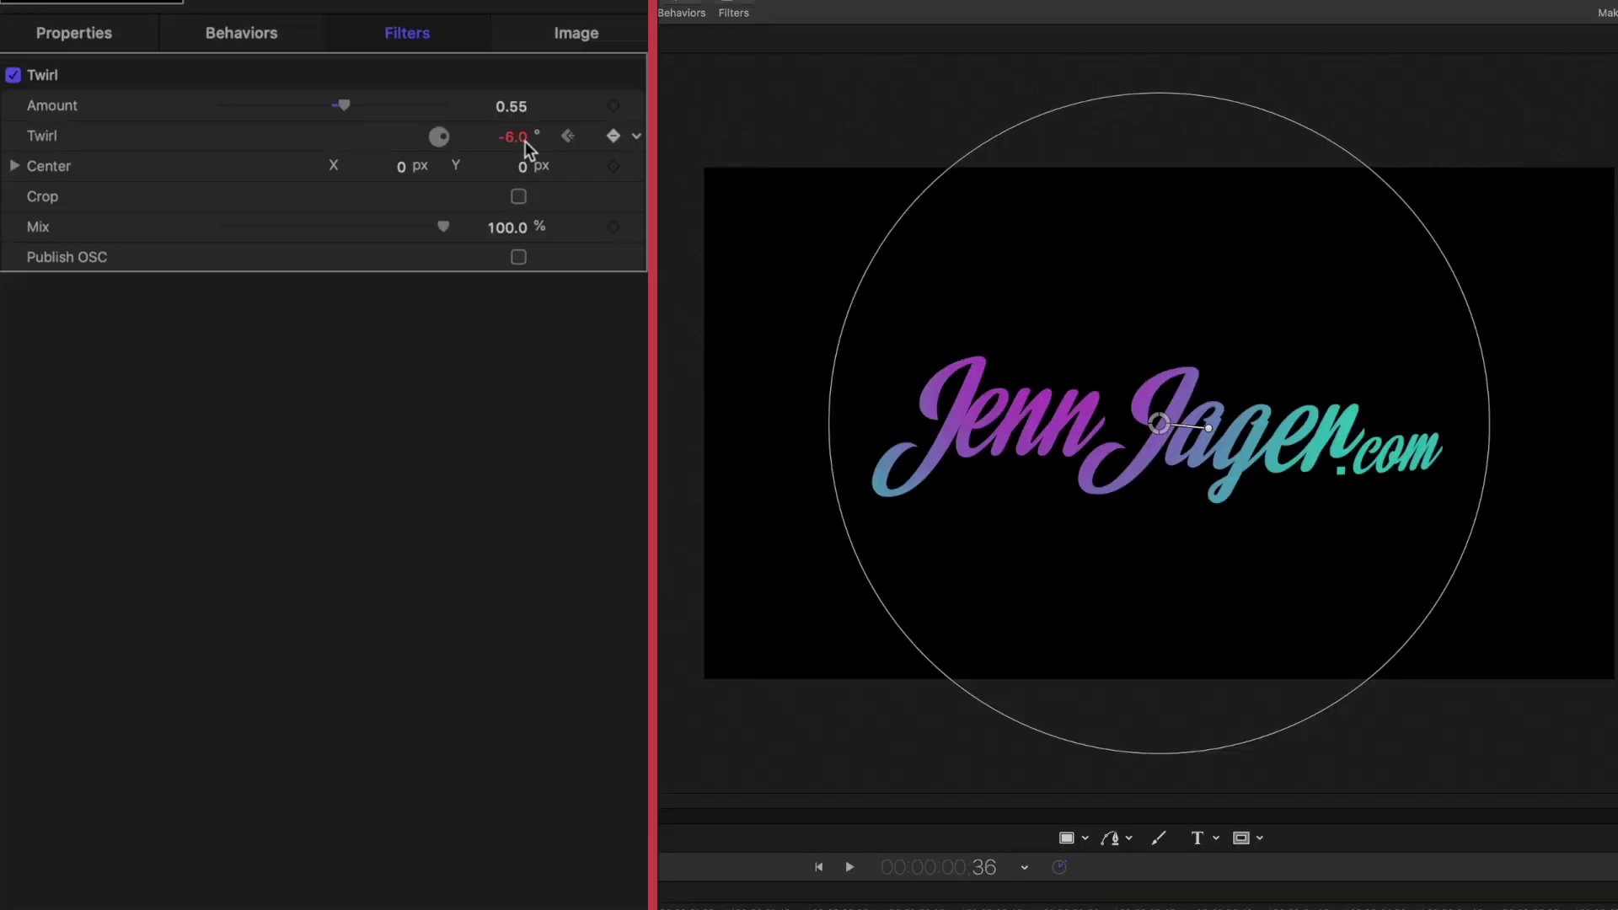
{"action": "left_click", "coordinate": [514, 137]}
{"action": "type", "text": "3"}
{"action": "key", "text": "Return"}
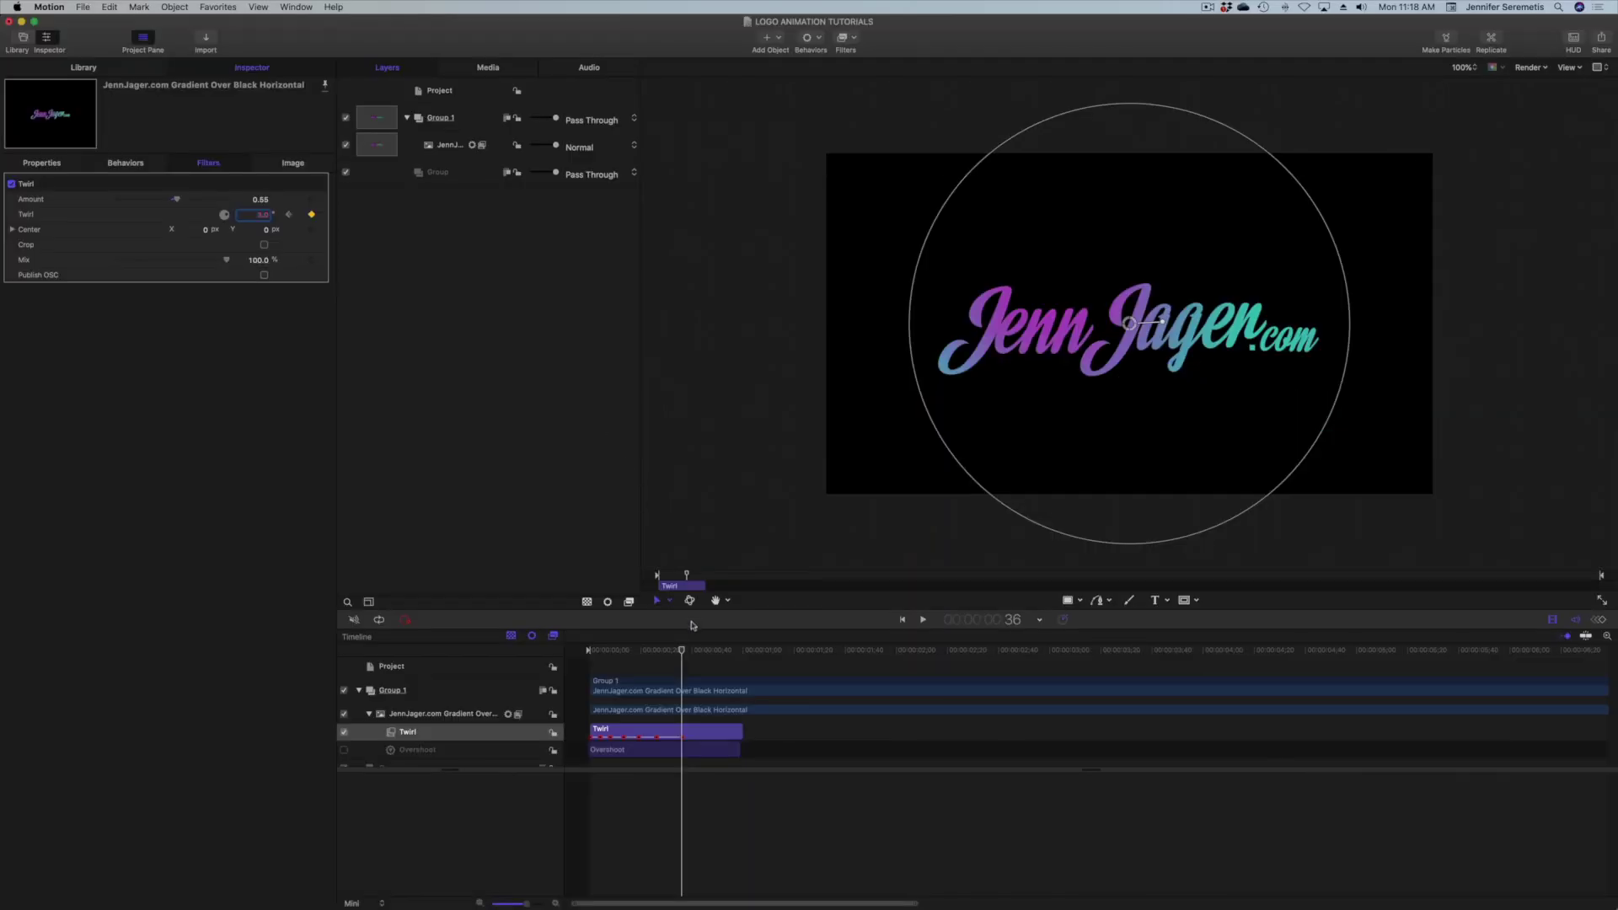
Add a final twirl angle keyframe of 0° at frame 46
{"action": "key", "text": "Right"}
{"action": "key", "text": "Right"}
{"action": "key", "text": "Right"}
{"action": "key", "text": "Right"}
{"action": "key", "text": "Right"}
{"action": "key", "text": "Right"}
{"action": "key", "text": "Right"}
{"action": "key", "text": "Right"}
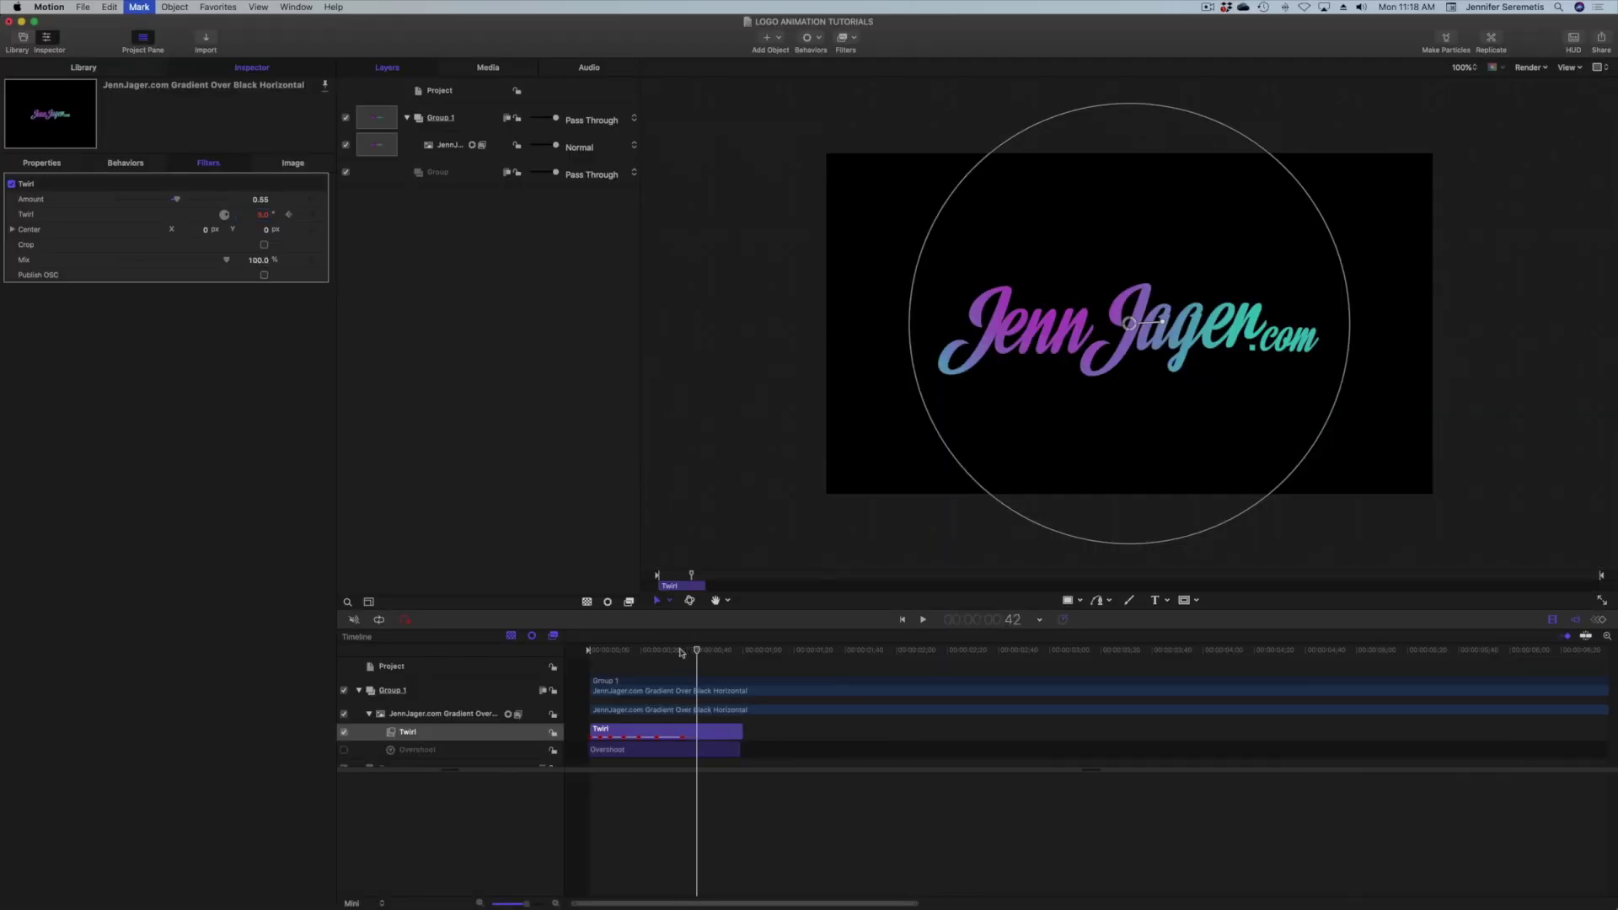
{"action": "key", "text": "Right"}
{"action": "key", "text": "Right"}
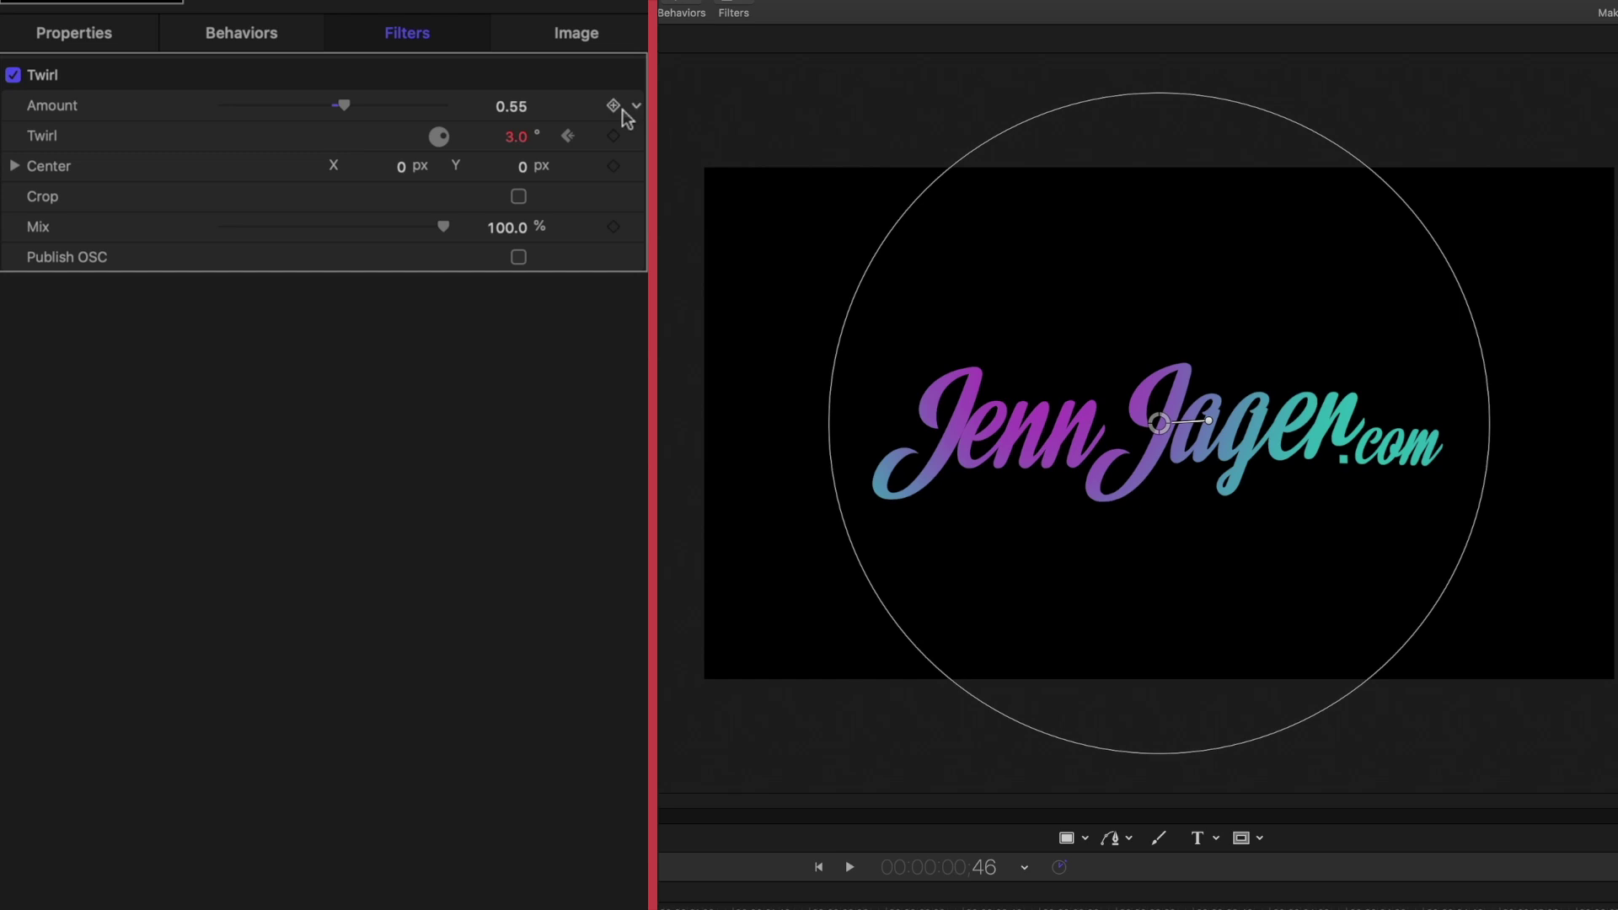
{"action": "left_click", "coordinate": [612, 136]}
{"action": "left_click", "coordinate": [516, 136]}
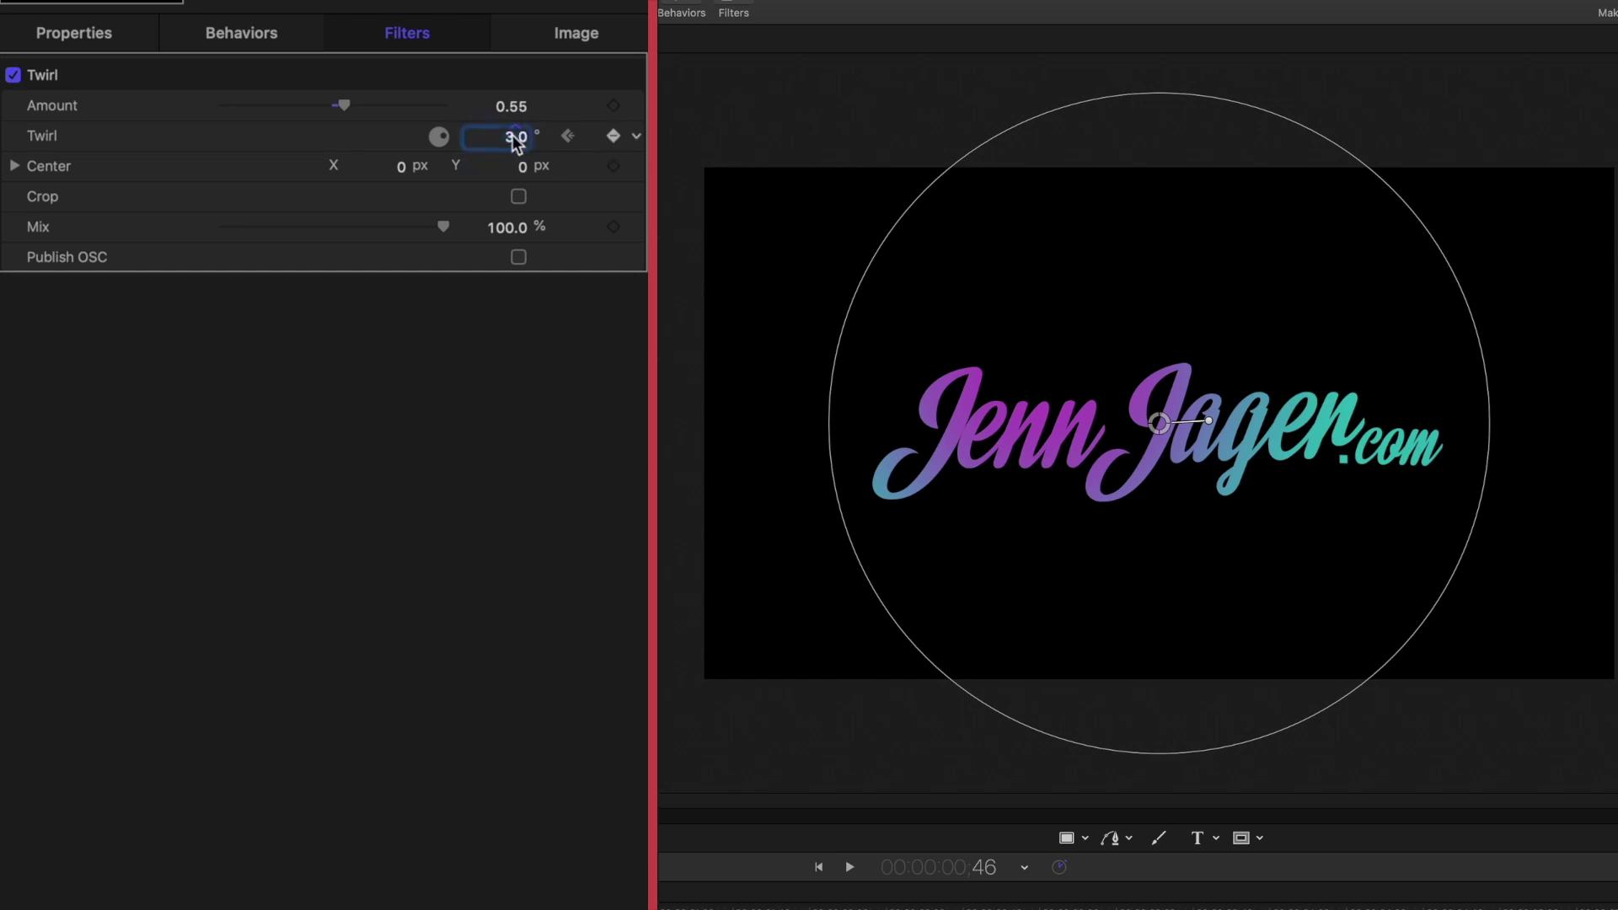
{"action": "type", "text": "0"}
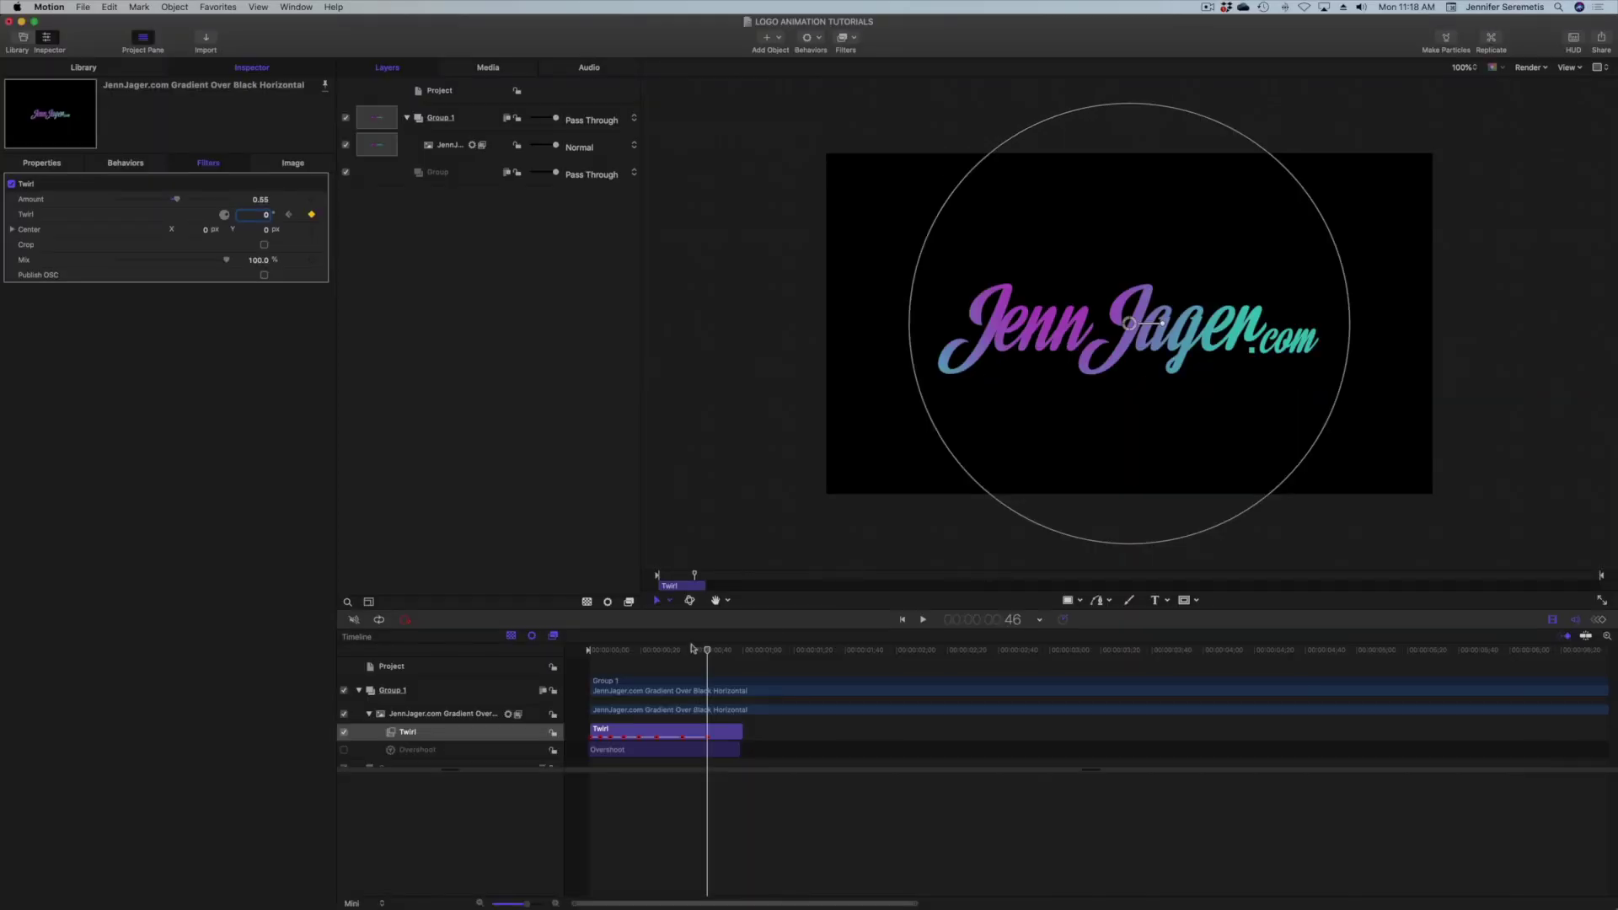
{"action": "key", "text": "Return"}
Turn the Overshoot behavior back on and preview the combined bounce and twirl animation from the beginning
{"action": "key", "text": "space"}
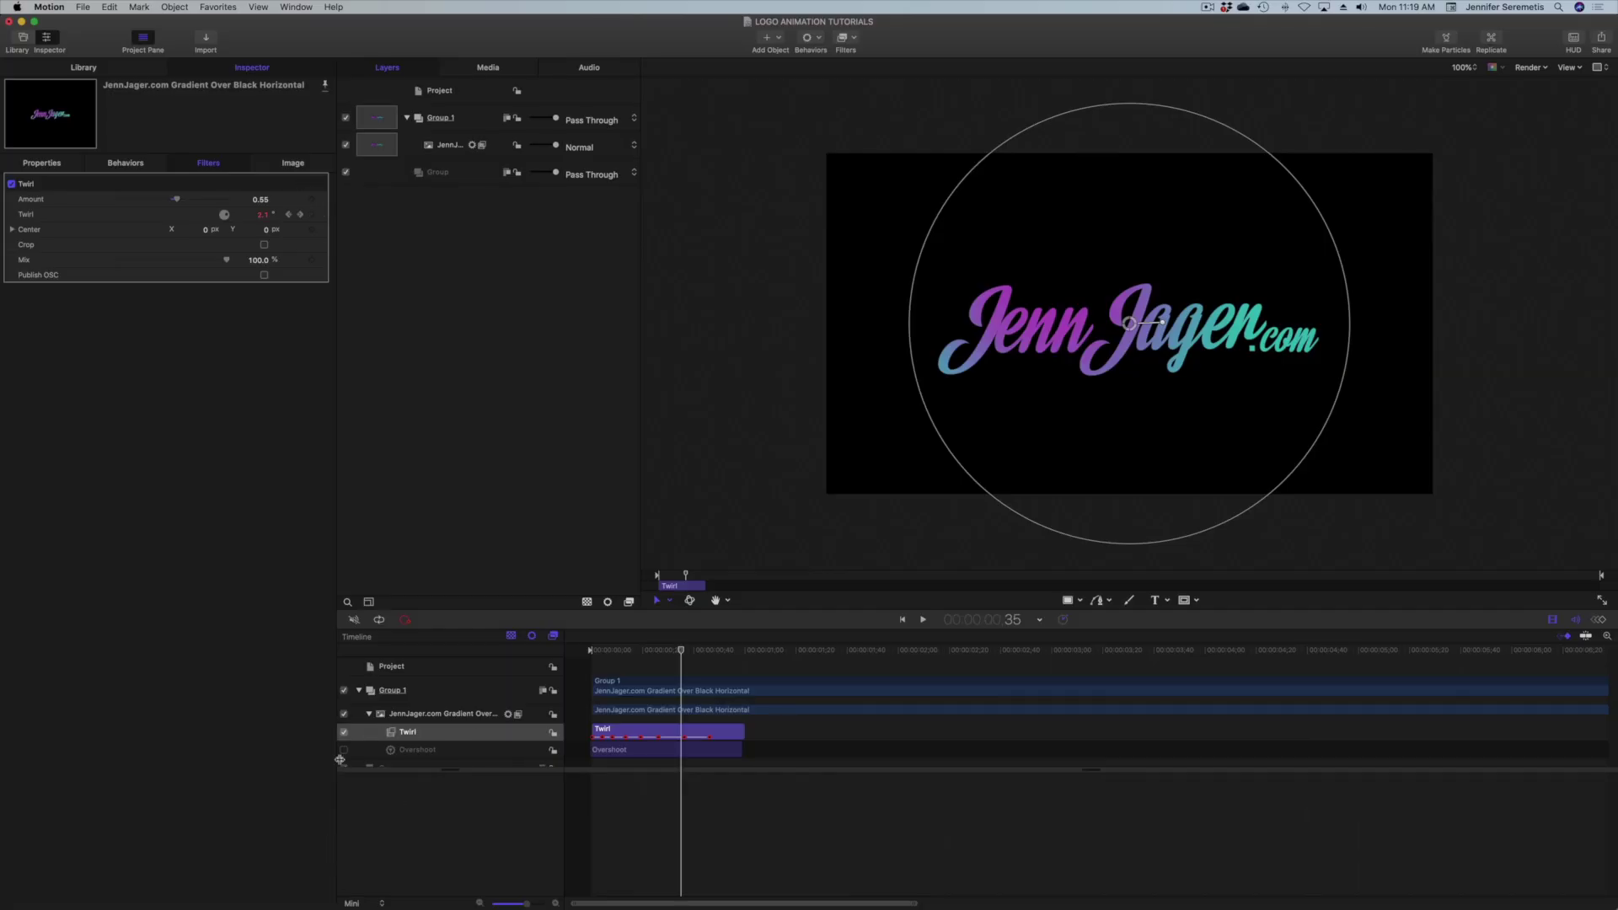
{"action": "left_click", "coordinate": [344, 750]}
{"action": "left_click_drag", "start_coordinate": [647, 653], "coordinate": [568, 661]}
{"action": "key", "text": "space"}
{"action": "left_click", "coordinate": [464, 686]}
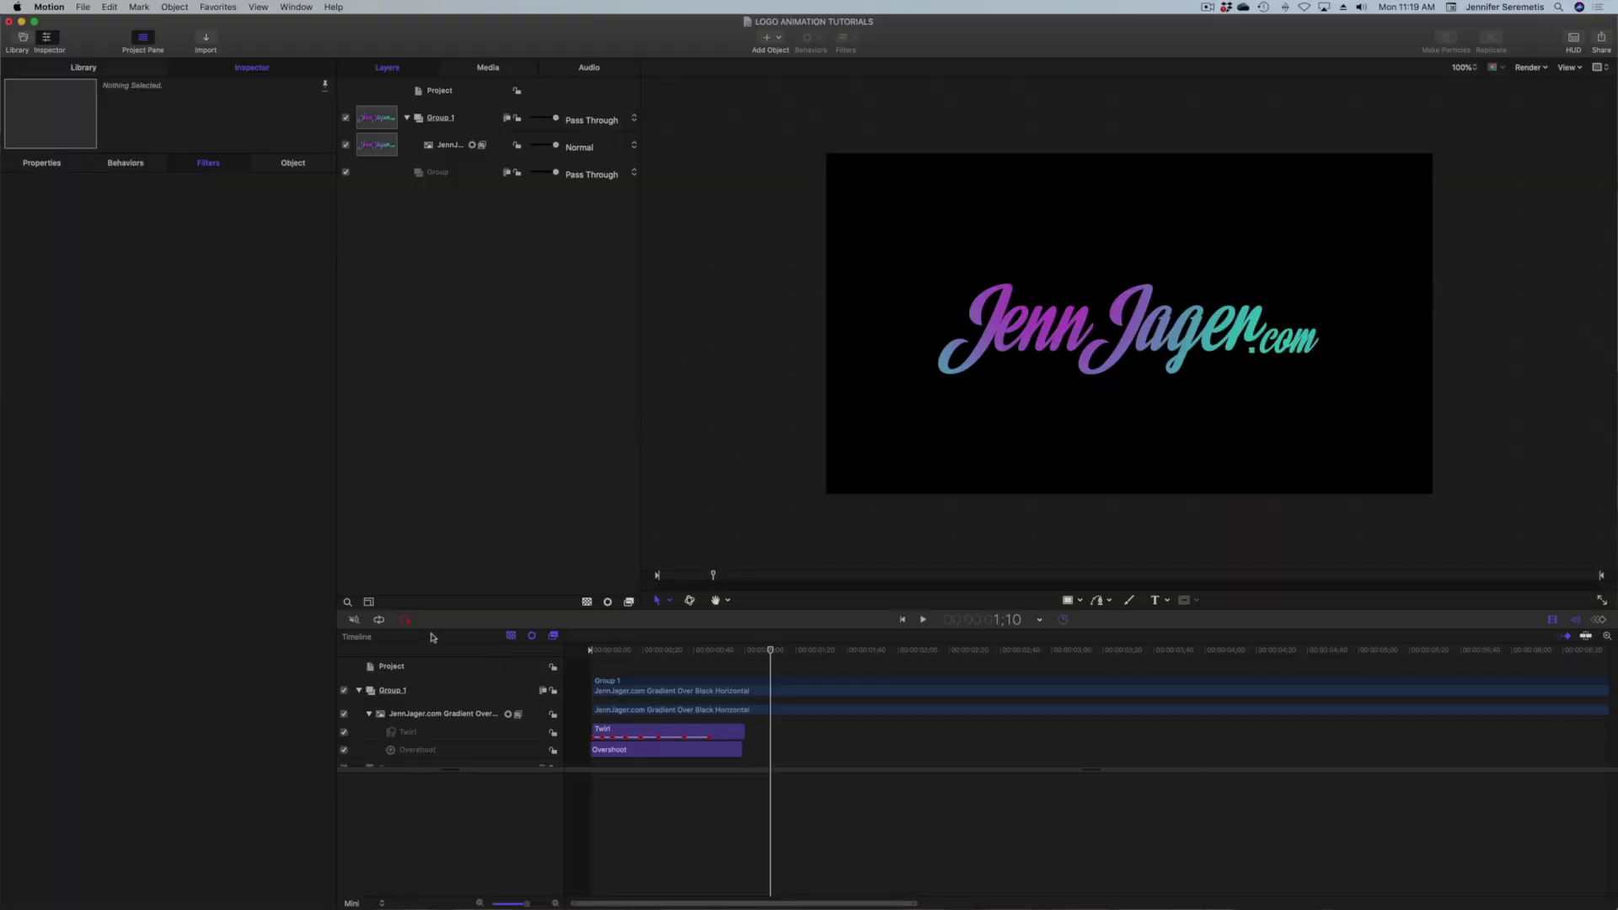
Open the default Export Movie dialog and view its render options
{"action": "left_click", "coordinate": [1601, 38]}
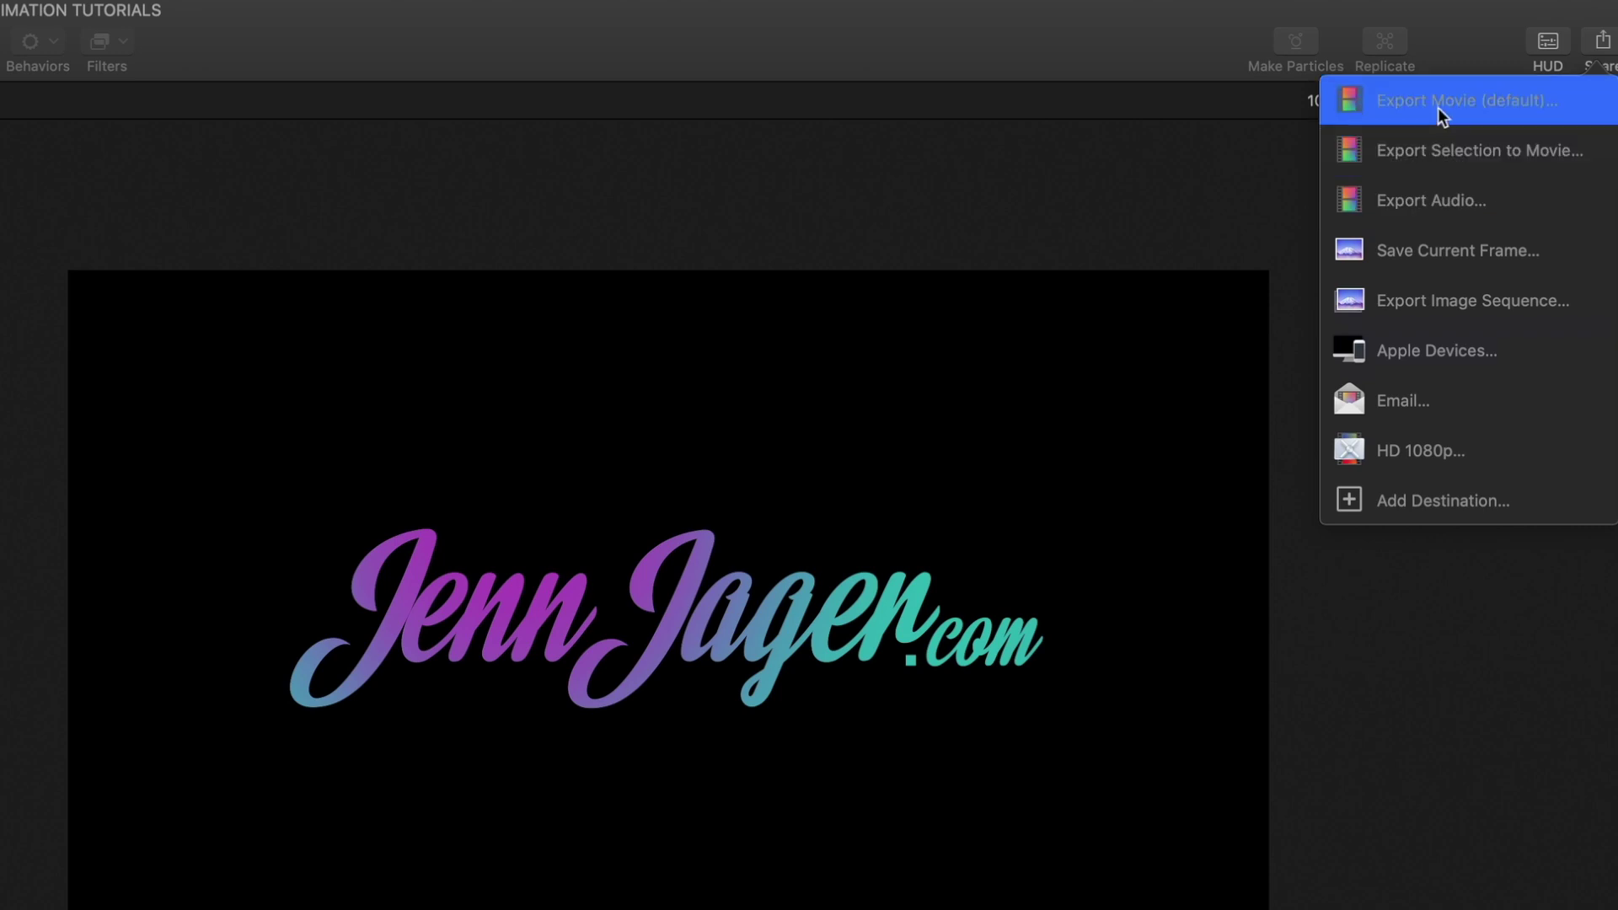
{"action": "left_click", "coordinate": [1399, 106]}
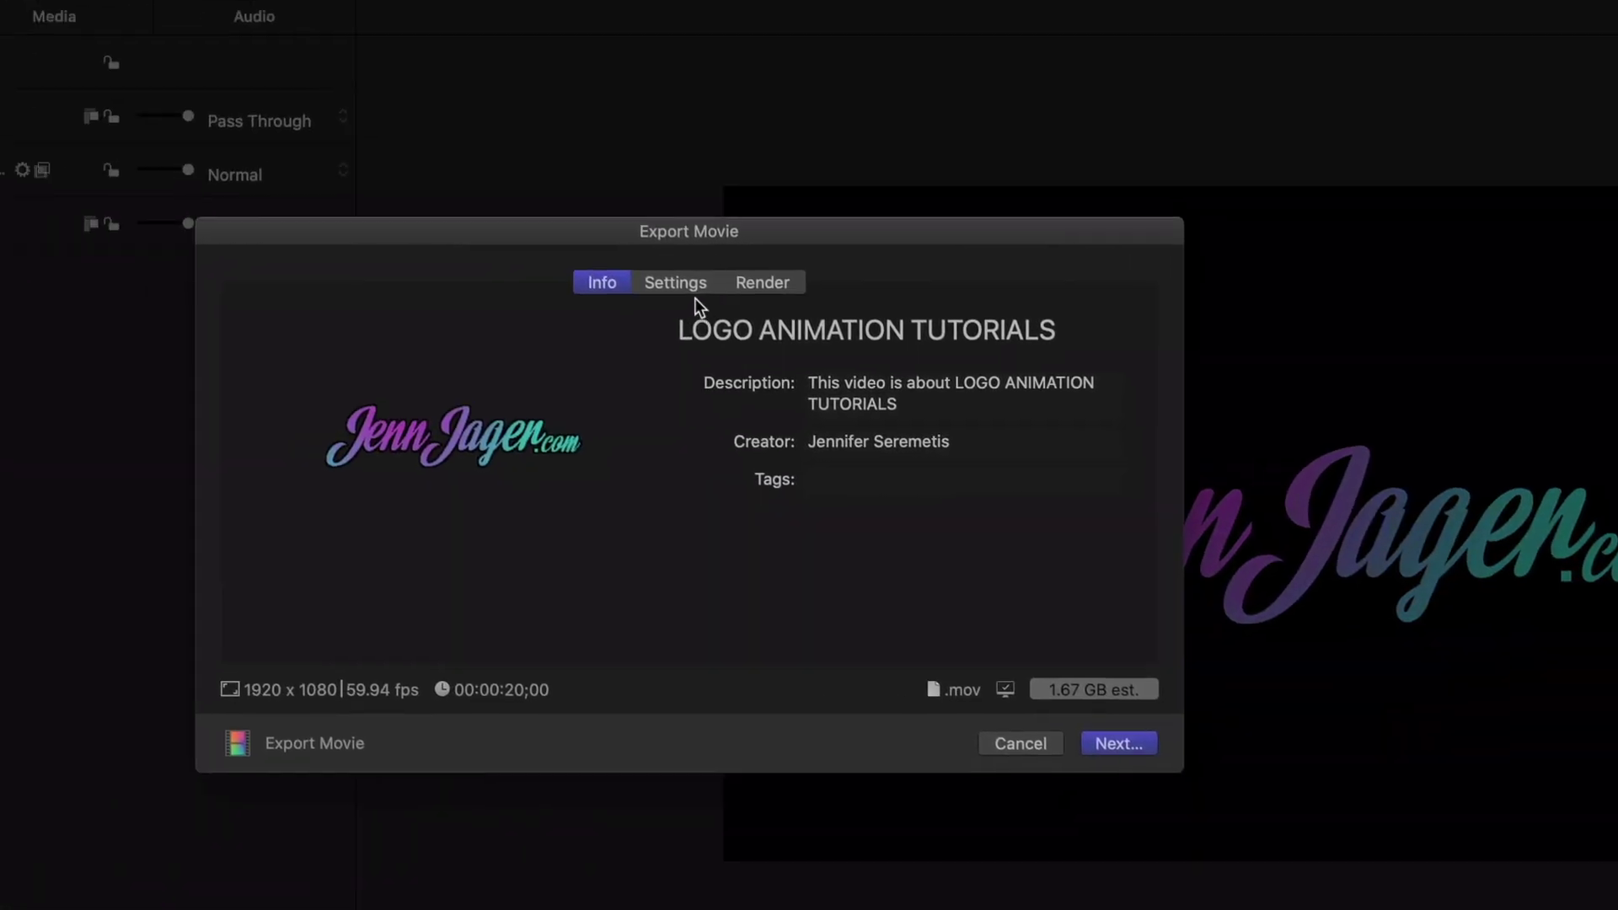
{"action": "left_click", "coordinate": [756, 272]}
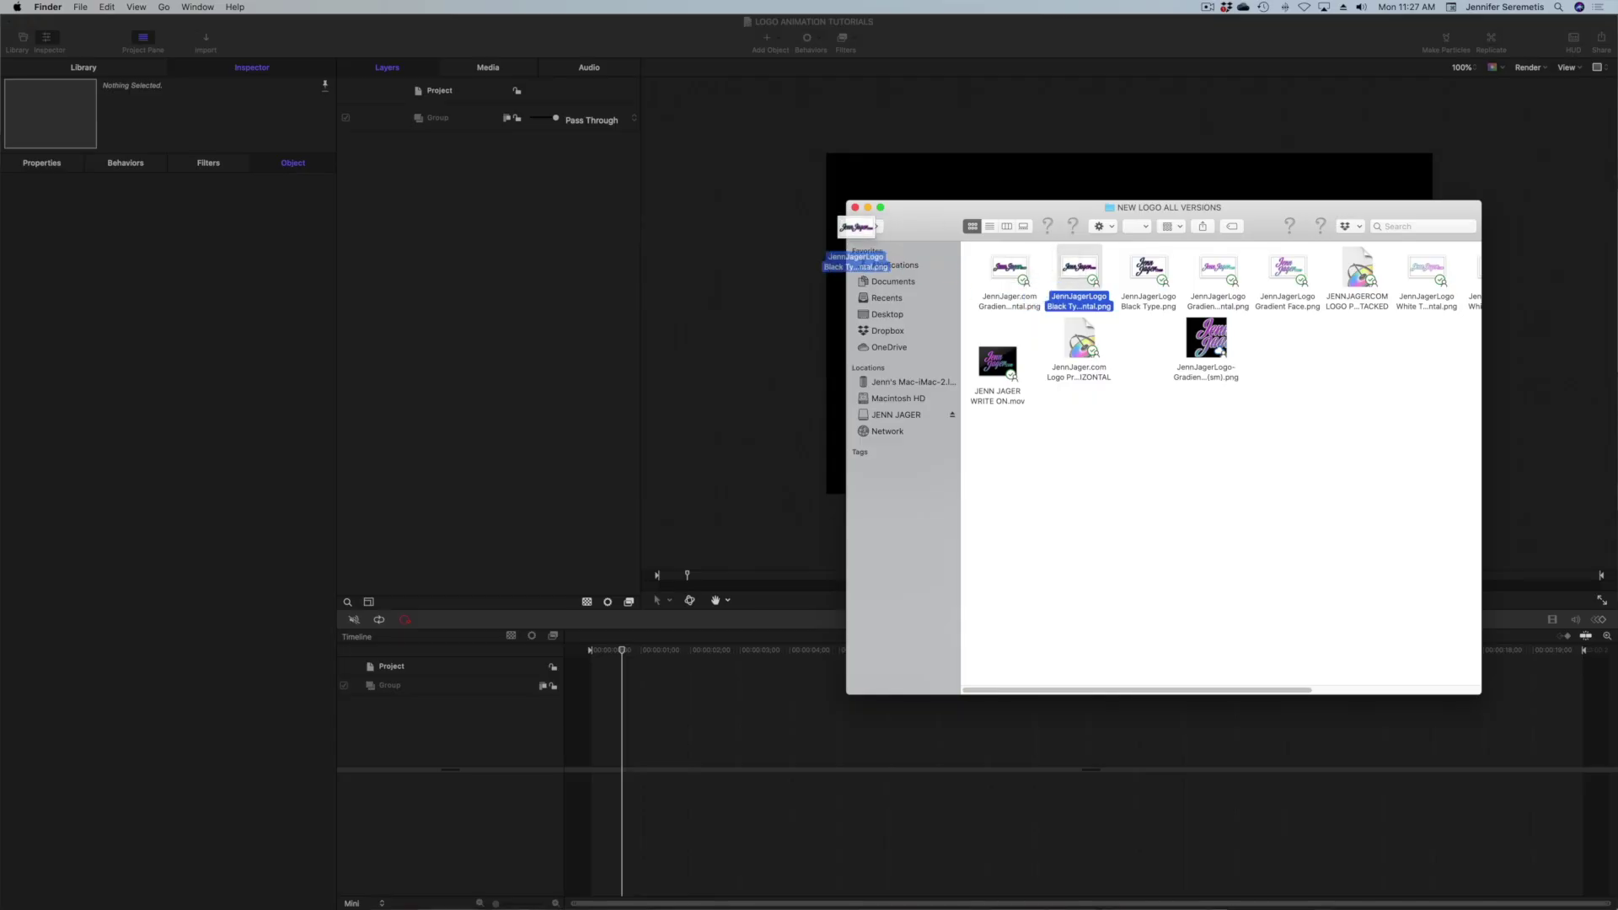
Add the Black Type Horizontal logo PNG from the Finder folder to the project's layers and scale it to 29%
{"action": "left_click_drag", "start_coordinate": [860, 253], "coordinate": [487, 169]}
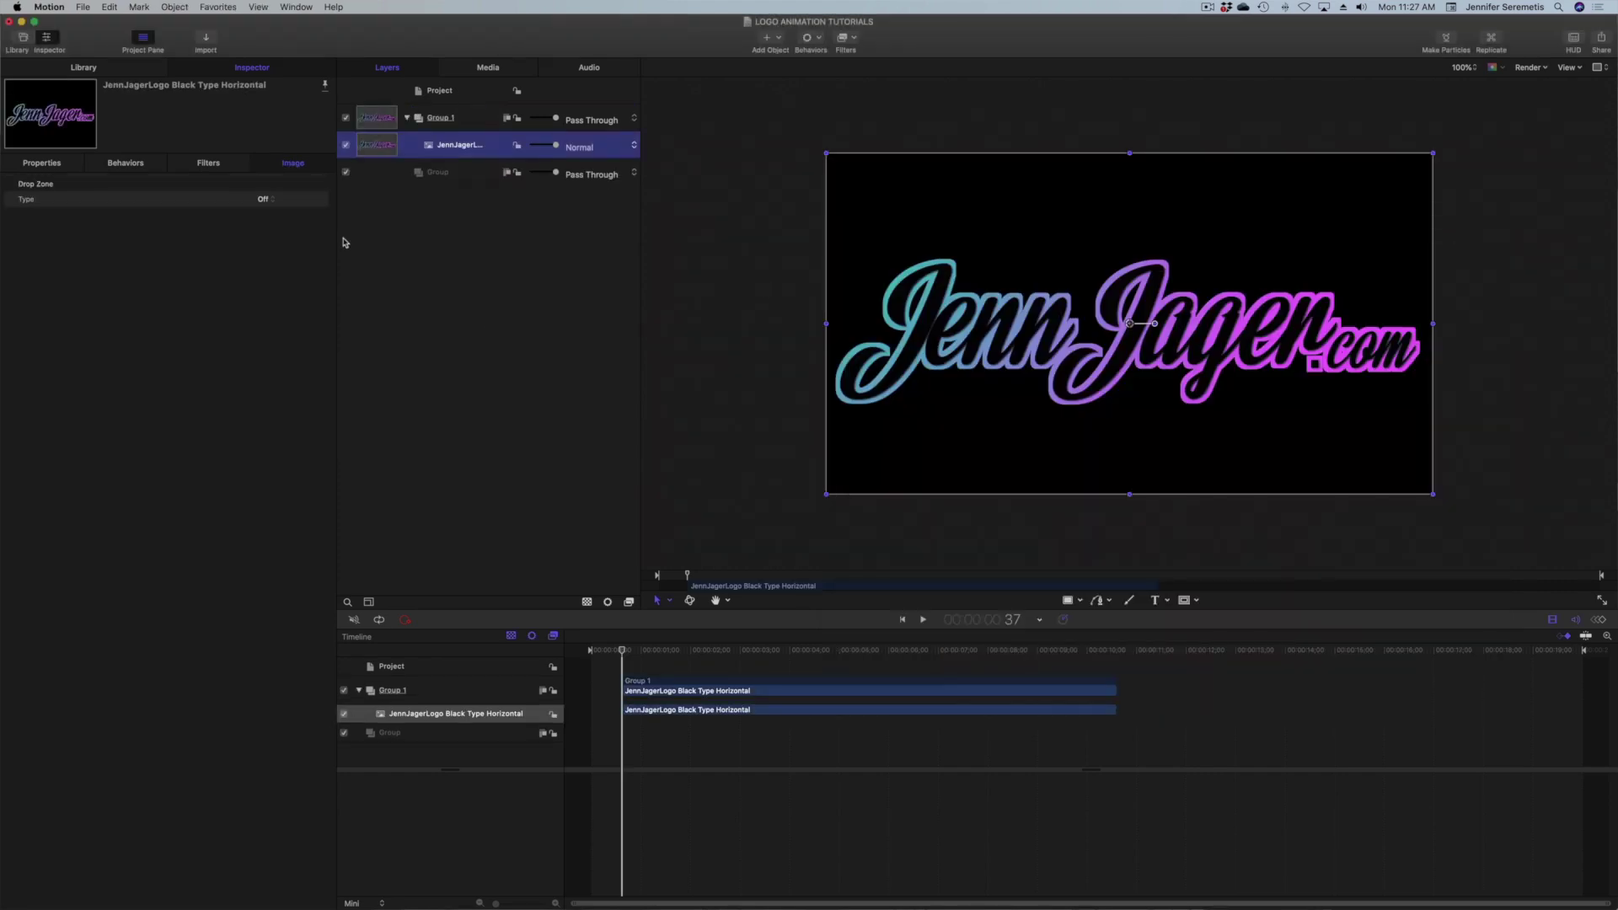
{"action": "left_click", "coordinate": [42, 162]}
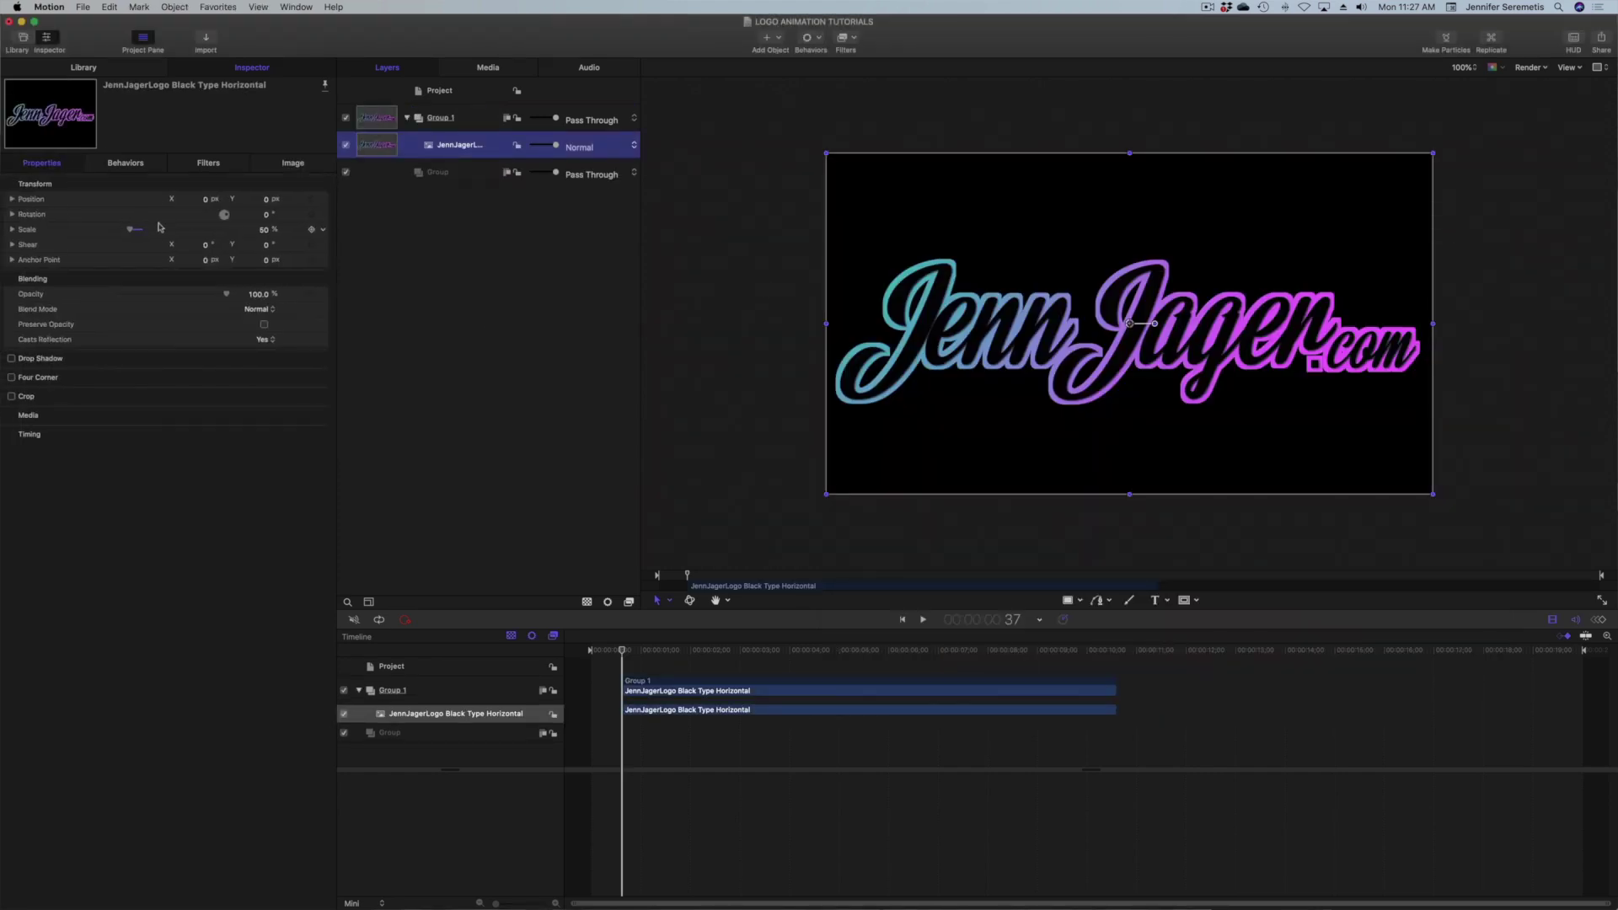
{"action": "left_click_drag", "start_coordinate": [130, 234], "coordinate": [122, 235]}
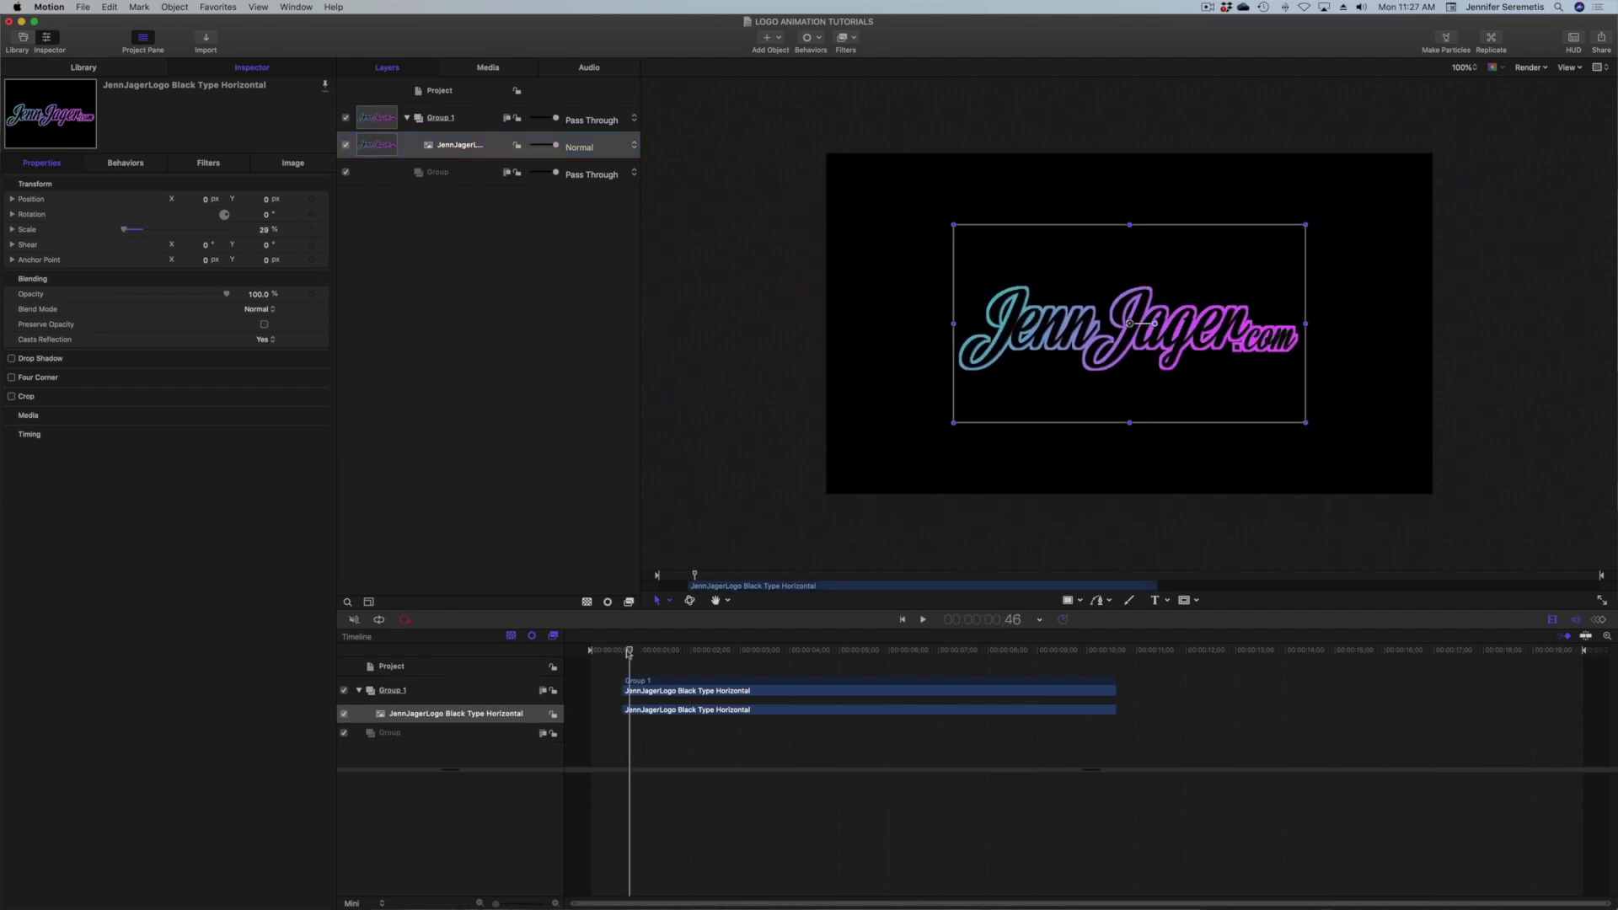
Move the logo clip to the start of the timeline and add the Page Curl distortion filter to it
{"action": "left_click_drag", "start_coordinate": [649, 687], "coordinate": [624, 687]}
{"action": "left_click", "coordinate": [628, 710]}
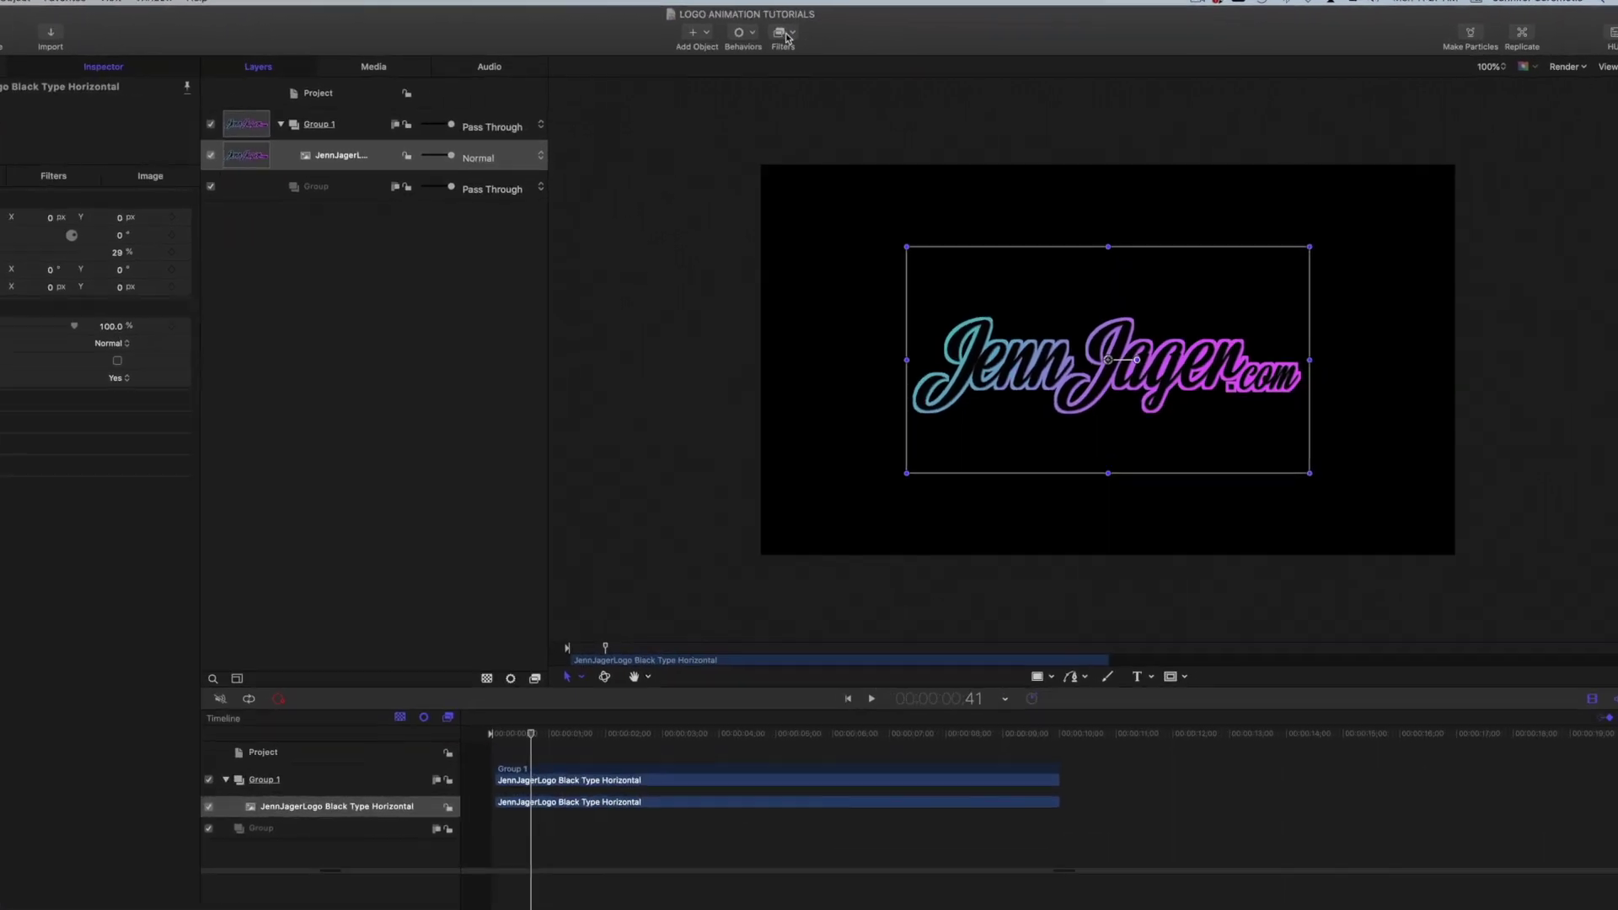
{"action": "left_click", "coordinate": [788, 38]}
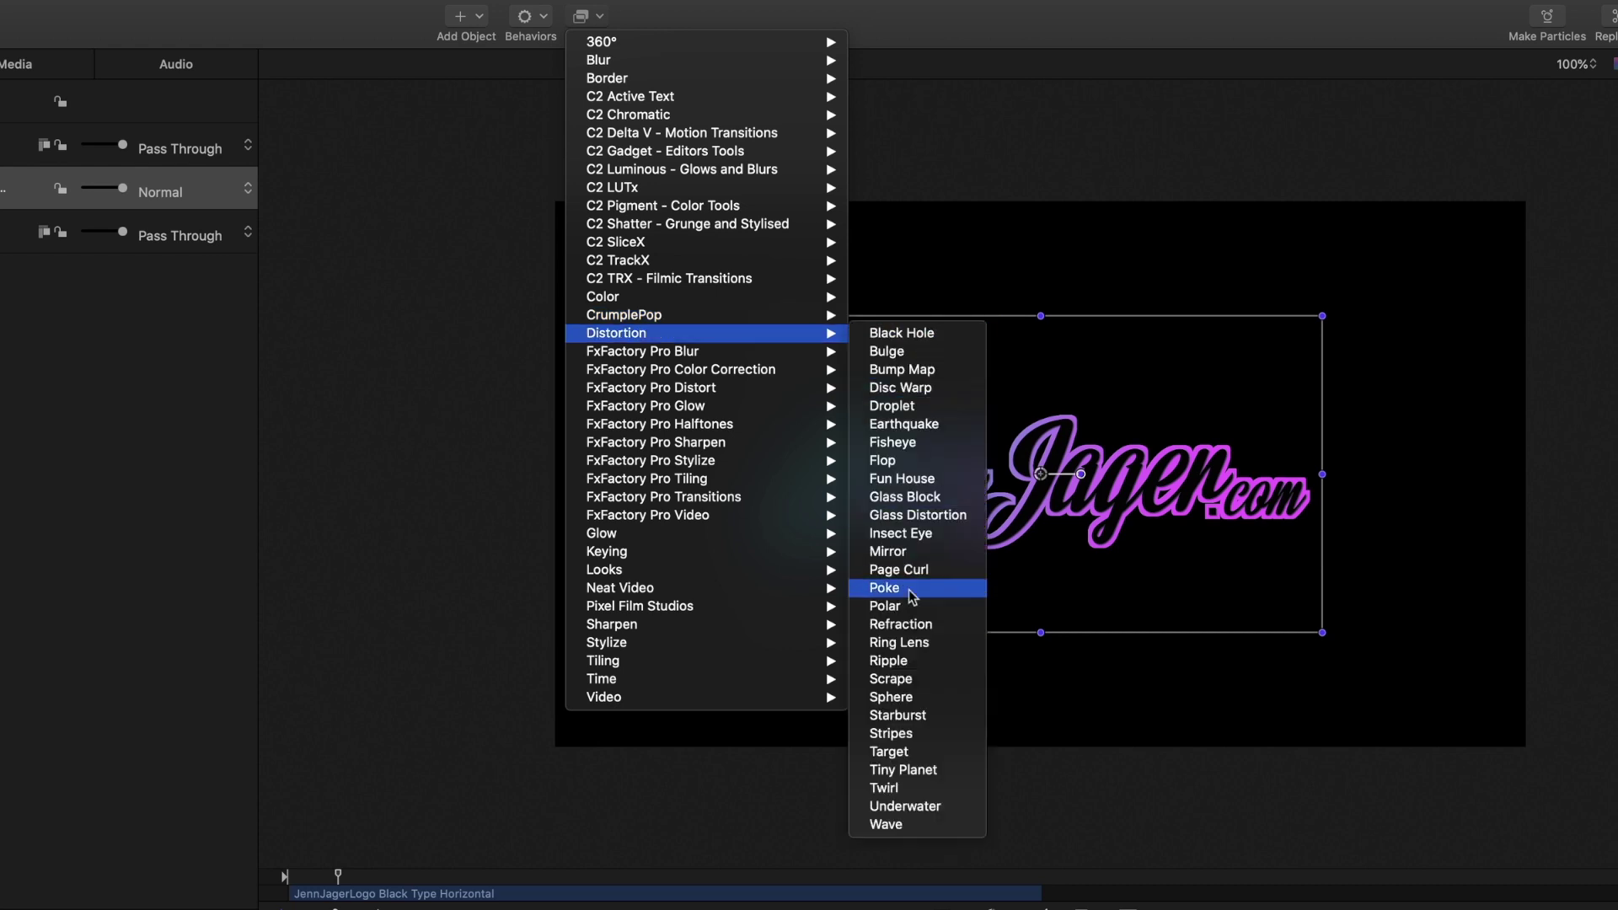
{"action": "left_click", "coordinate": [695, 767]}
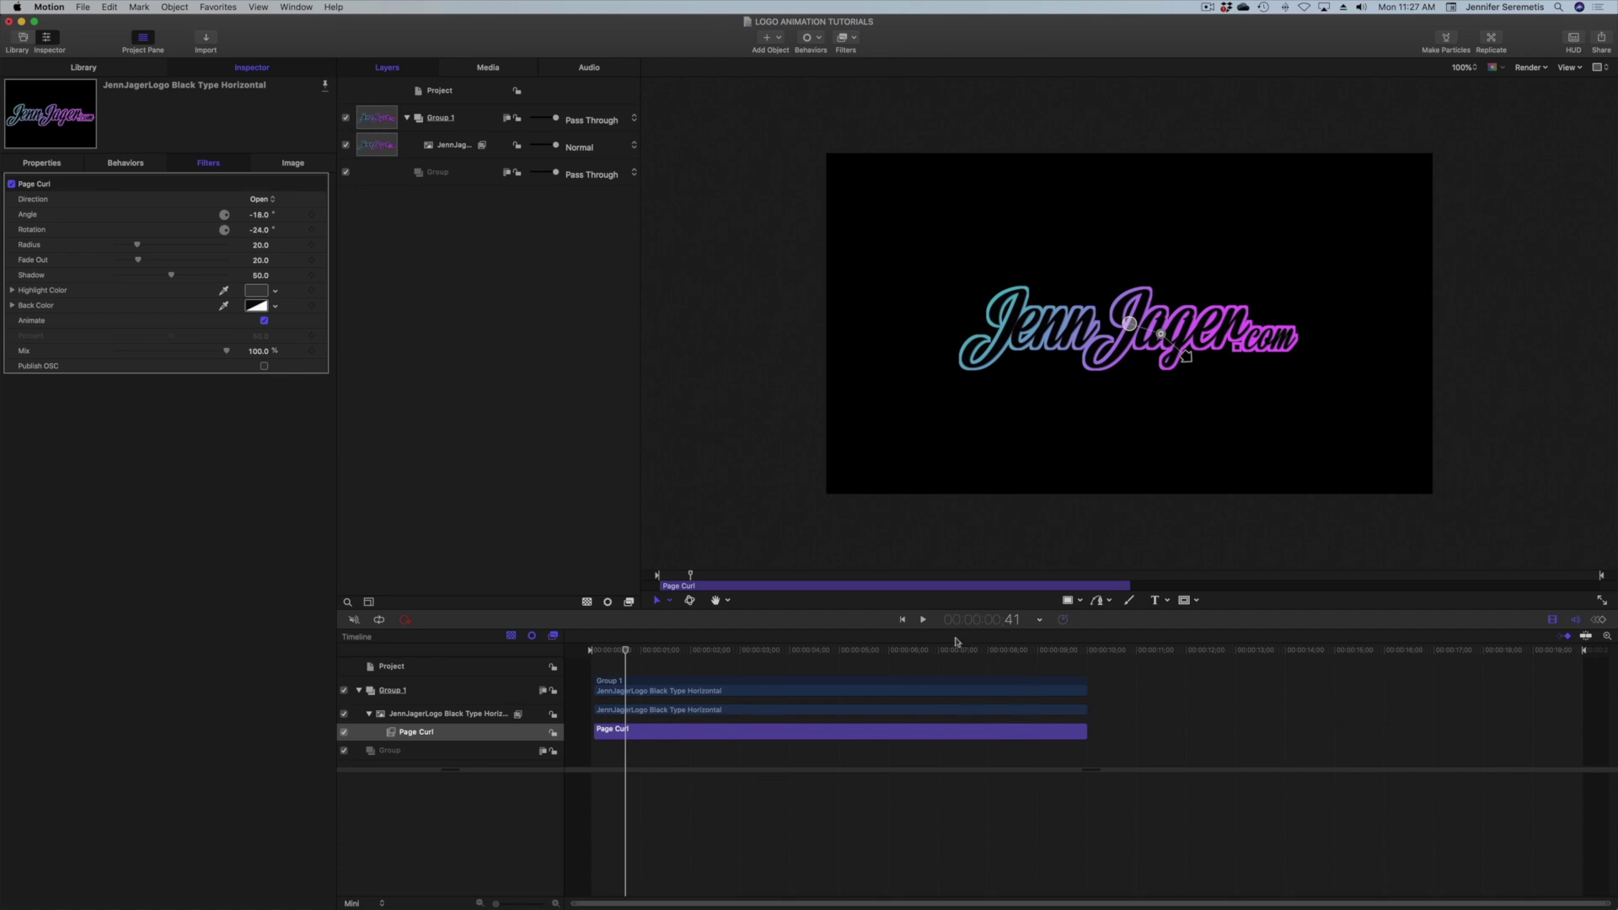
Shorten the Page Curl filter's clip to end before the one-second mark and preview the effect
{"action": "left_click_drag", "start_coordinate": [1084, 731], "coordinate": [630, 762]}
{"action": "key", "text": "space"}
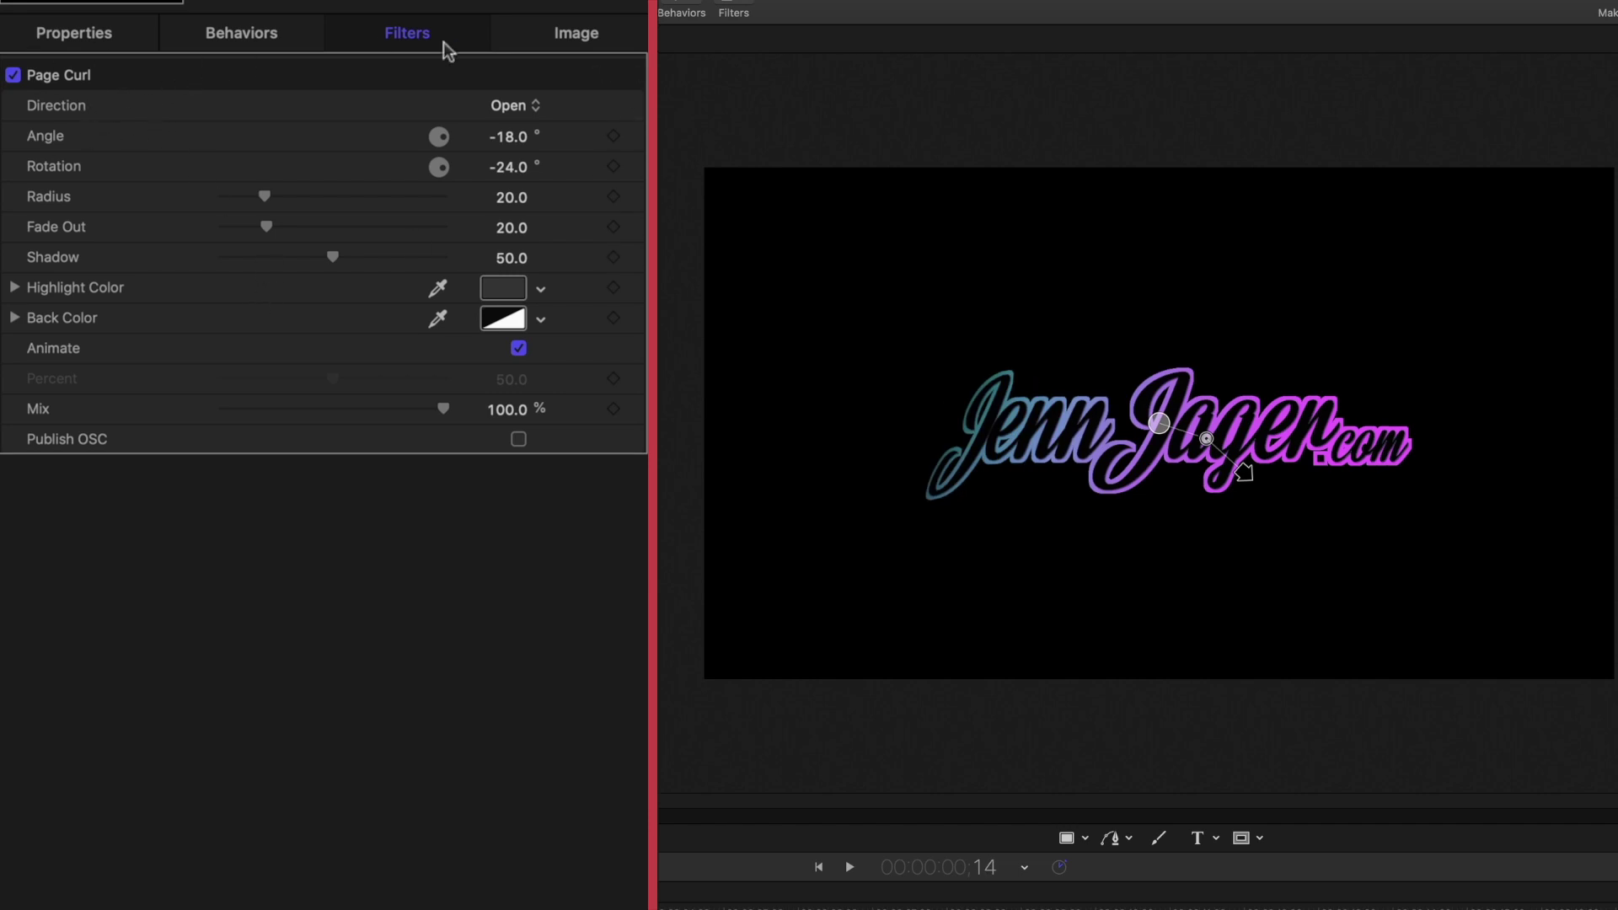
Set the Page Curl direction to Close, play the animation, and scrub back to frame 4
{"action": "left_click", "coordinate": [521, 106]}
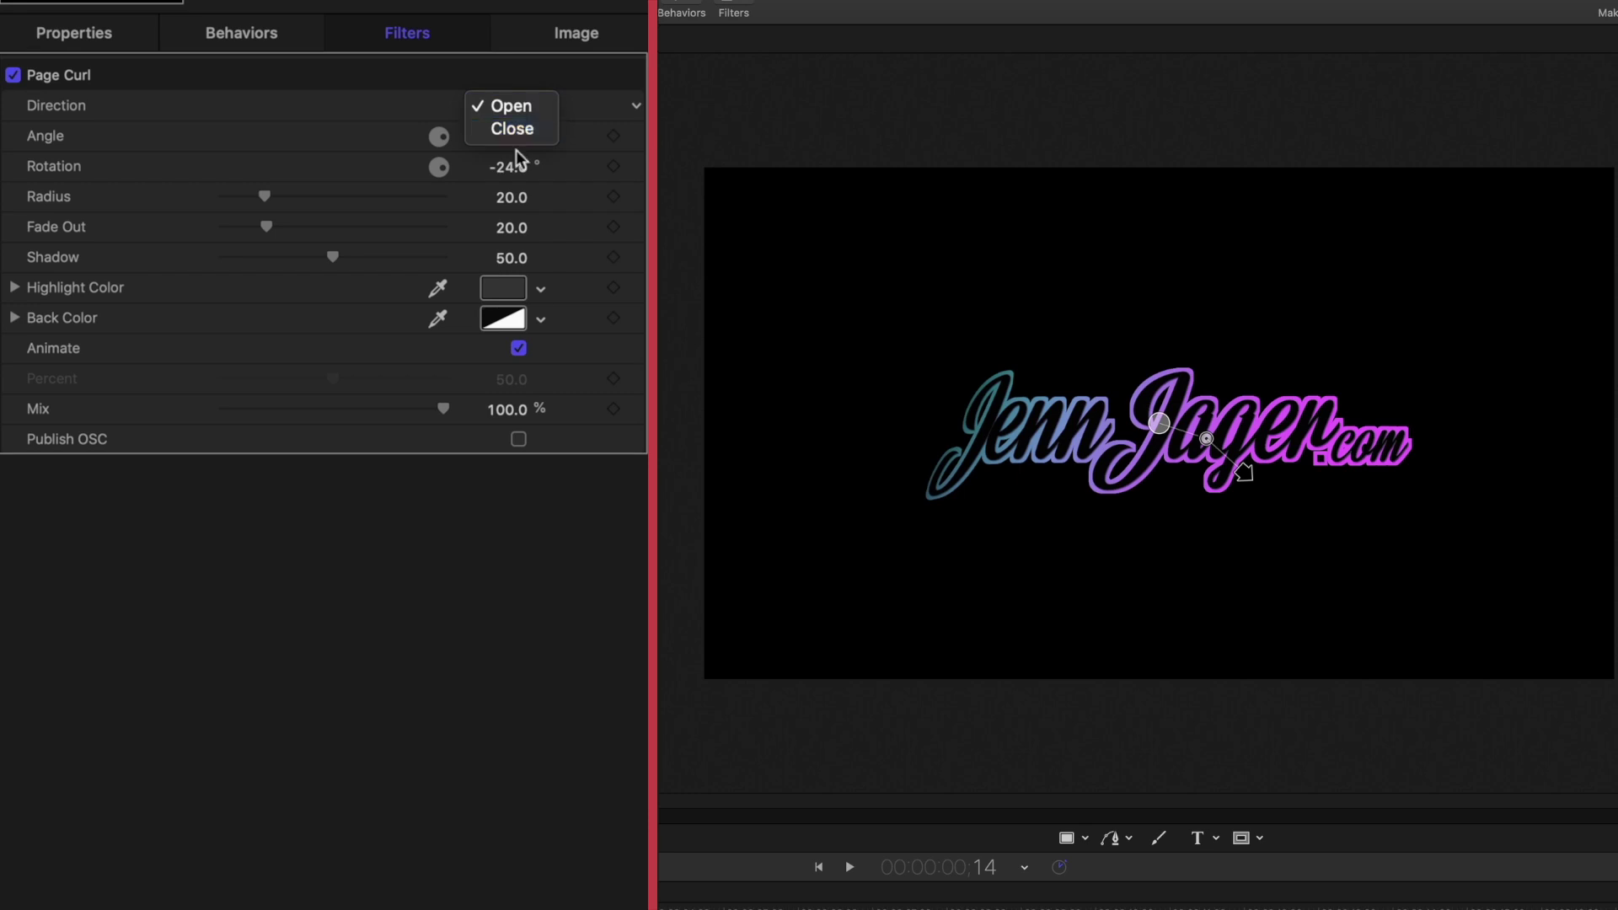
{"action": "left_click", "coordinate": [515, 129]}
{"action": "key", "text": "space"}
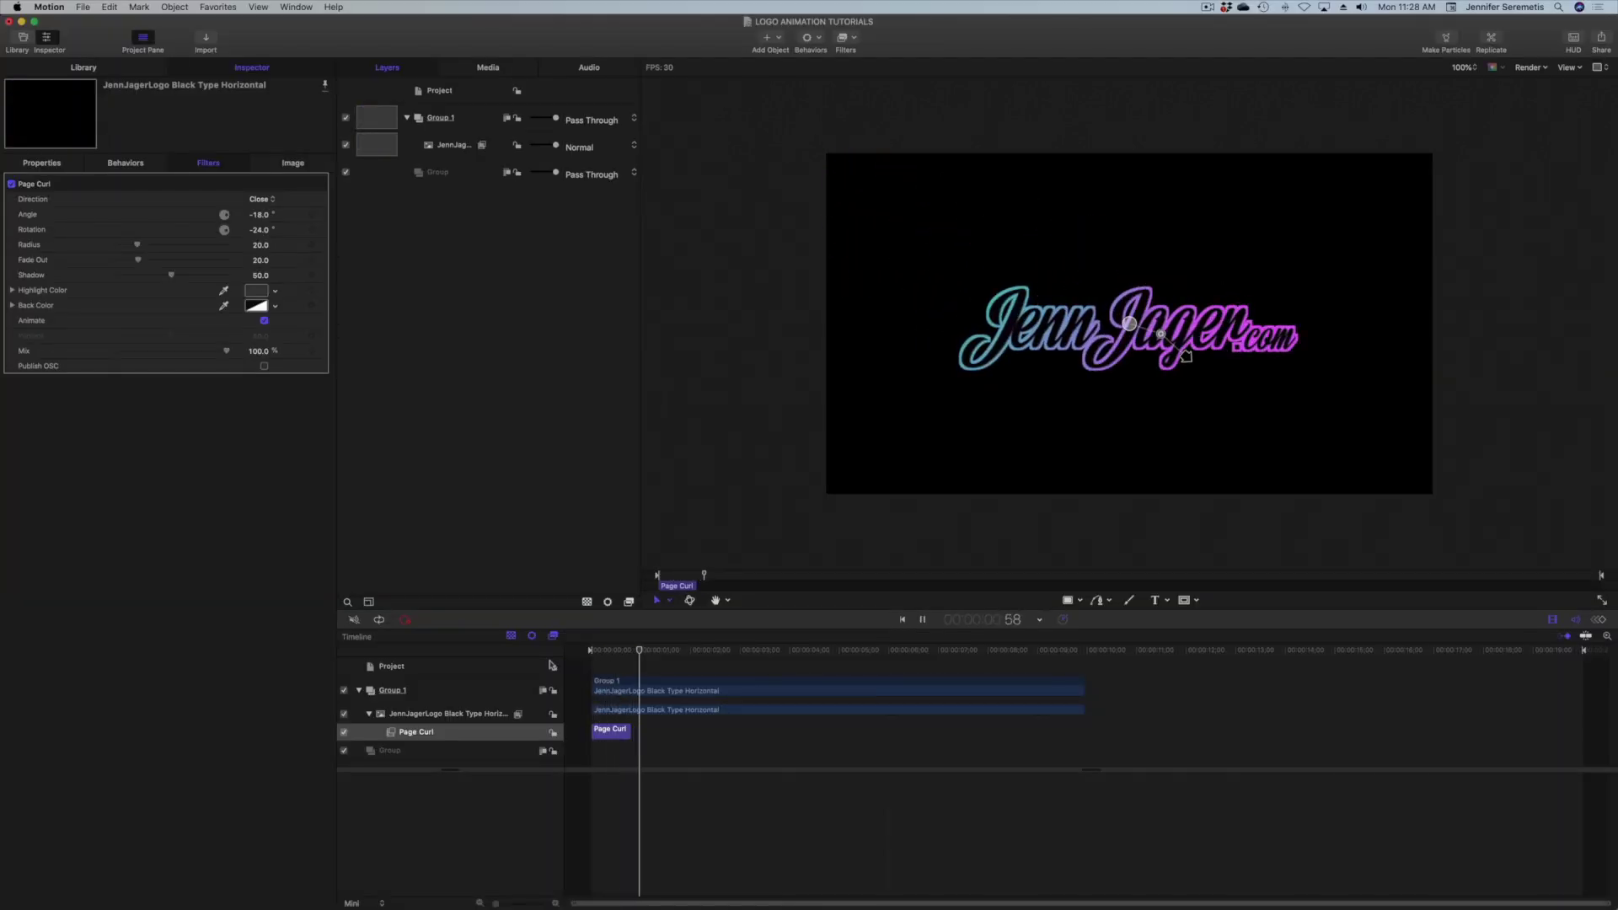
{"action": "left_click", "coordinate": [635, 652]}
{"action": "left_click_drag", "start_coordinate": [636, 652], "coordinate": [594, 651]}
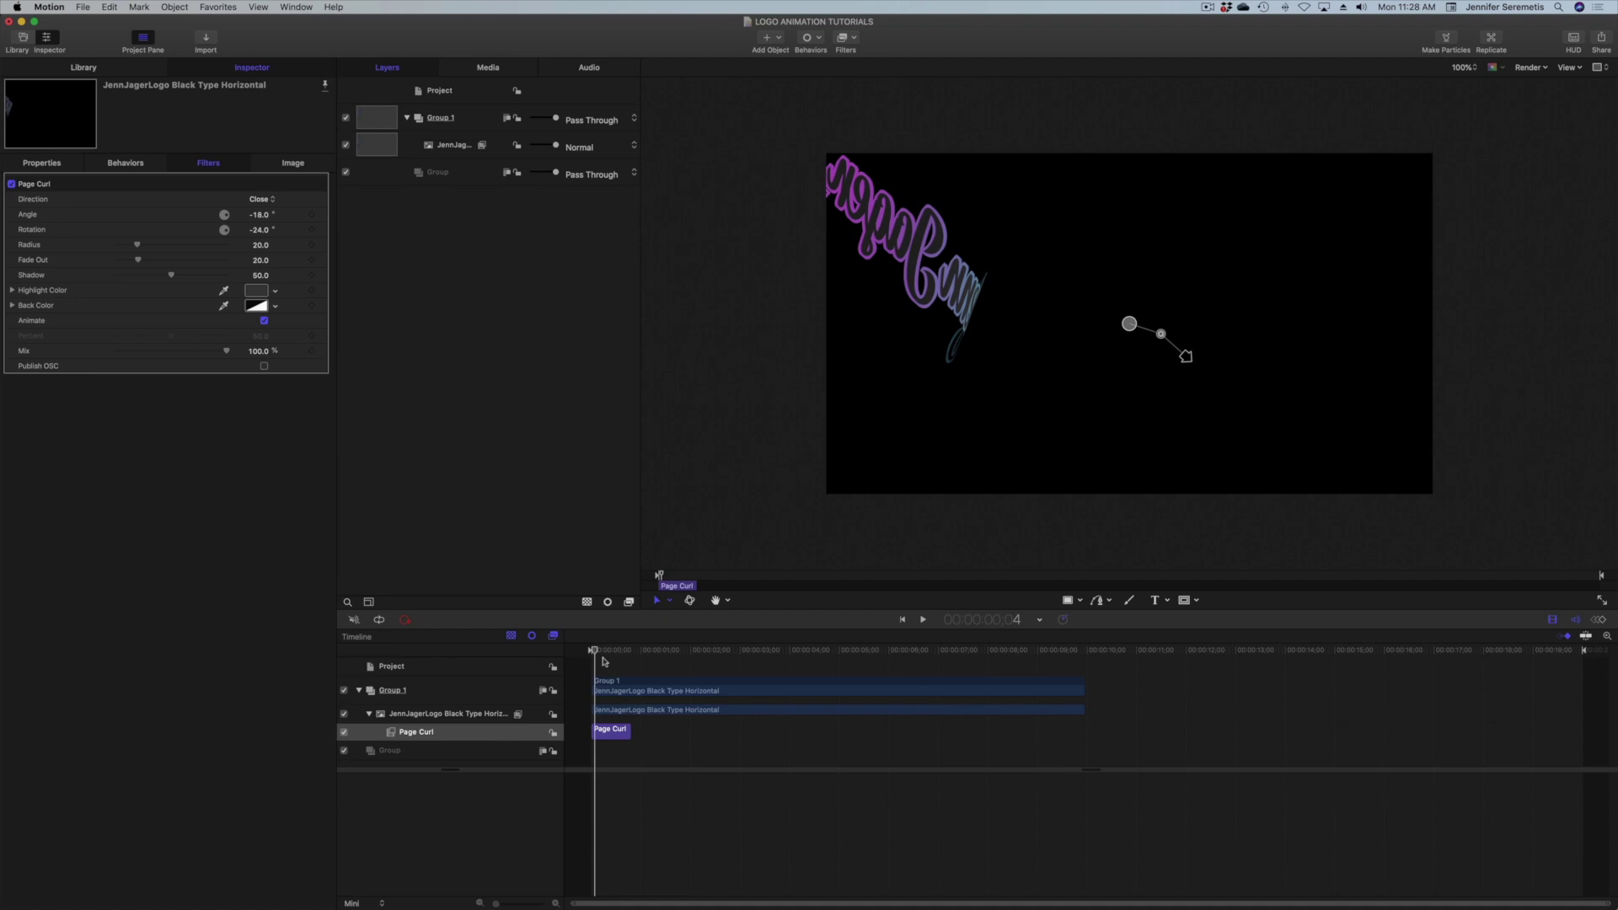
Set the Page Curl filter's Angle to 0.7° and preview the logo animation from its start
{"action": "left_click_drag", "start_coordinate": [599, 655], "coordinate": [594, 657]}
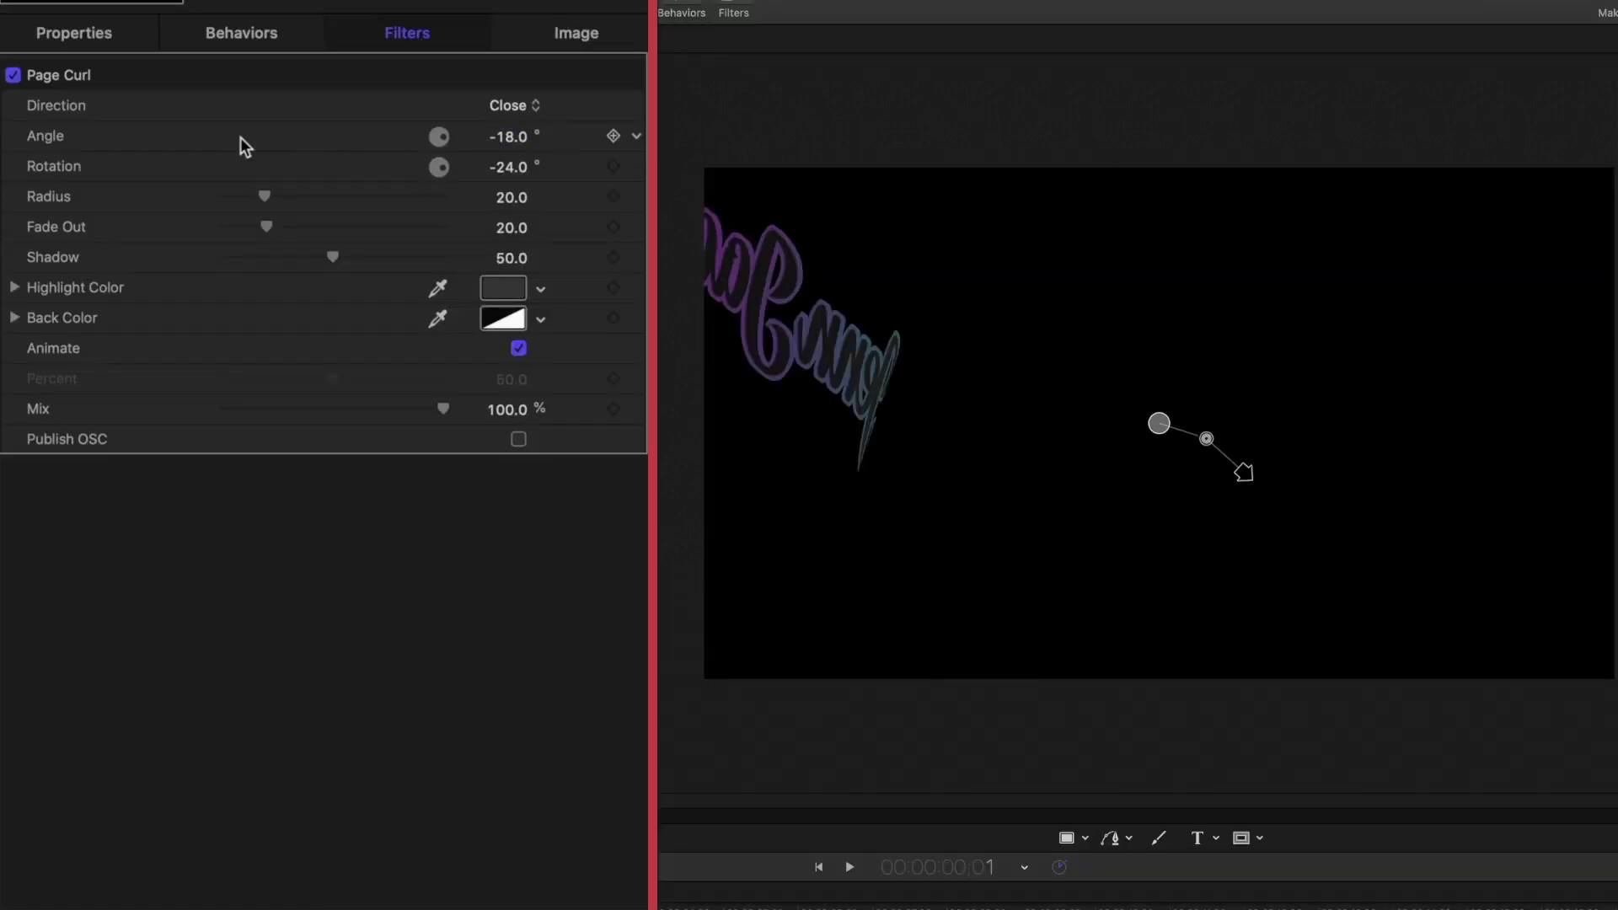
{"action": "left_click_drag", "start_coordinate": [509, 145], "coordinate": [514, 137]}
{"action": "key", "text": "space"}
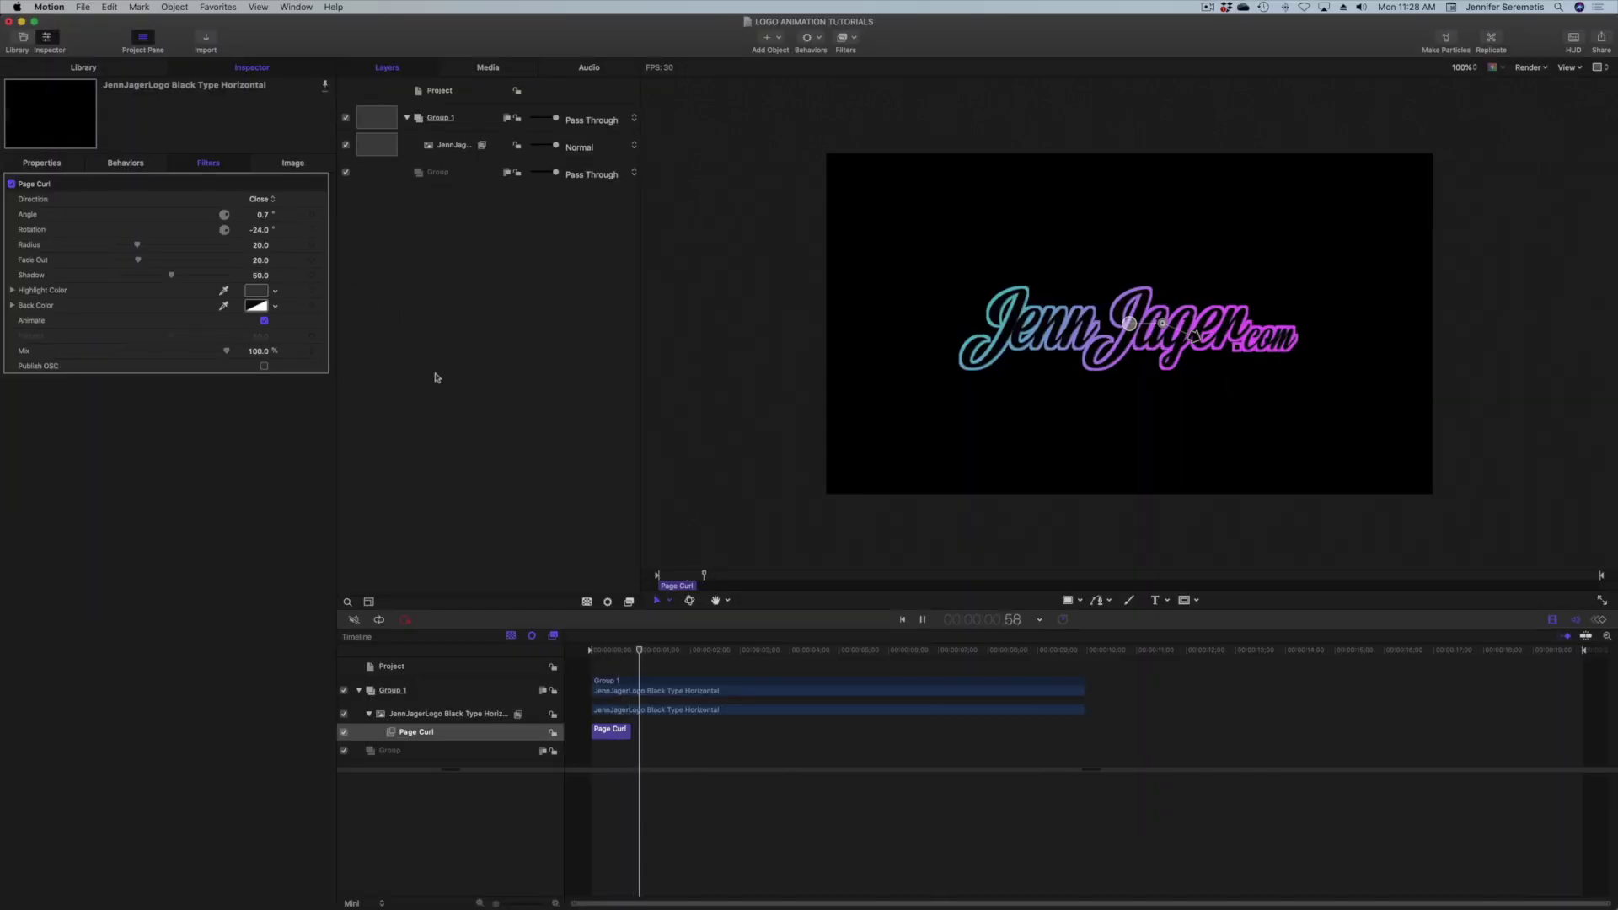
{"action": "key", "text": "space"}
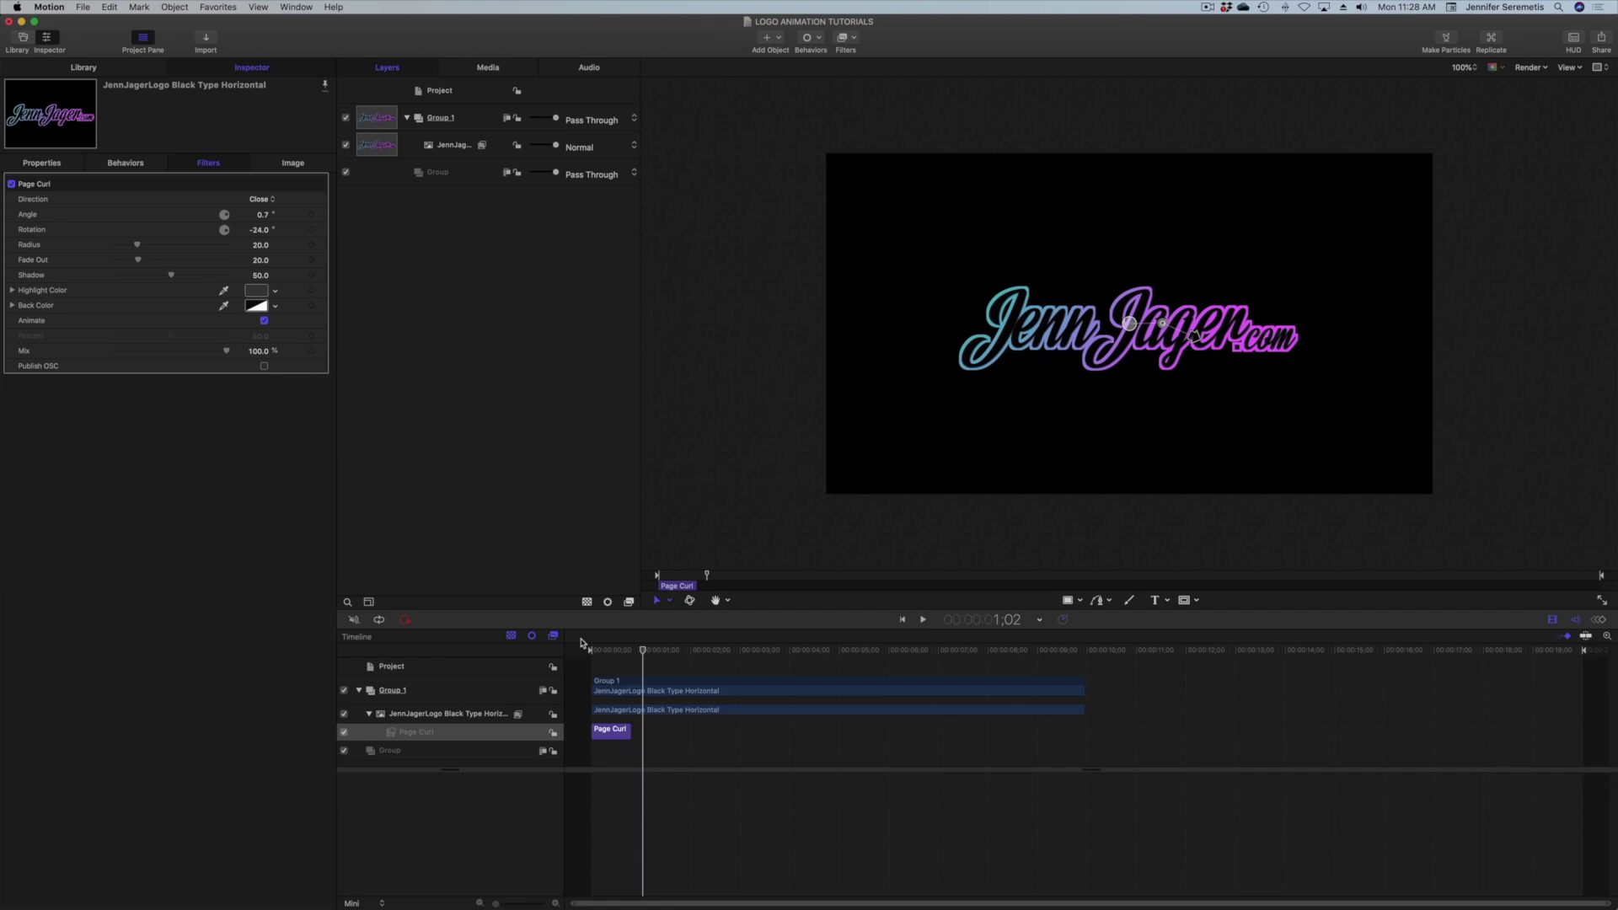
Go to frame 15 and change the Page Curl's Back Color to light green
{"action": "mouse_move", "coordinate": [614, 651]}
{"action": "left_mouse_down"}
{"action": "mouse_move", "coordinate": [595, 657]}
{"action": "mouse_move", "coordinate": [625, 657]}
{"action": "mouse_move", "coordinate": [591, 666]}
{"action": "mouse_move", "coordinate": [622, 666]}
{"action": "mouse_move", "coordinate": [604, 667]}
{"action": "left_mouse_up"}
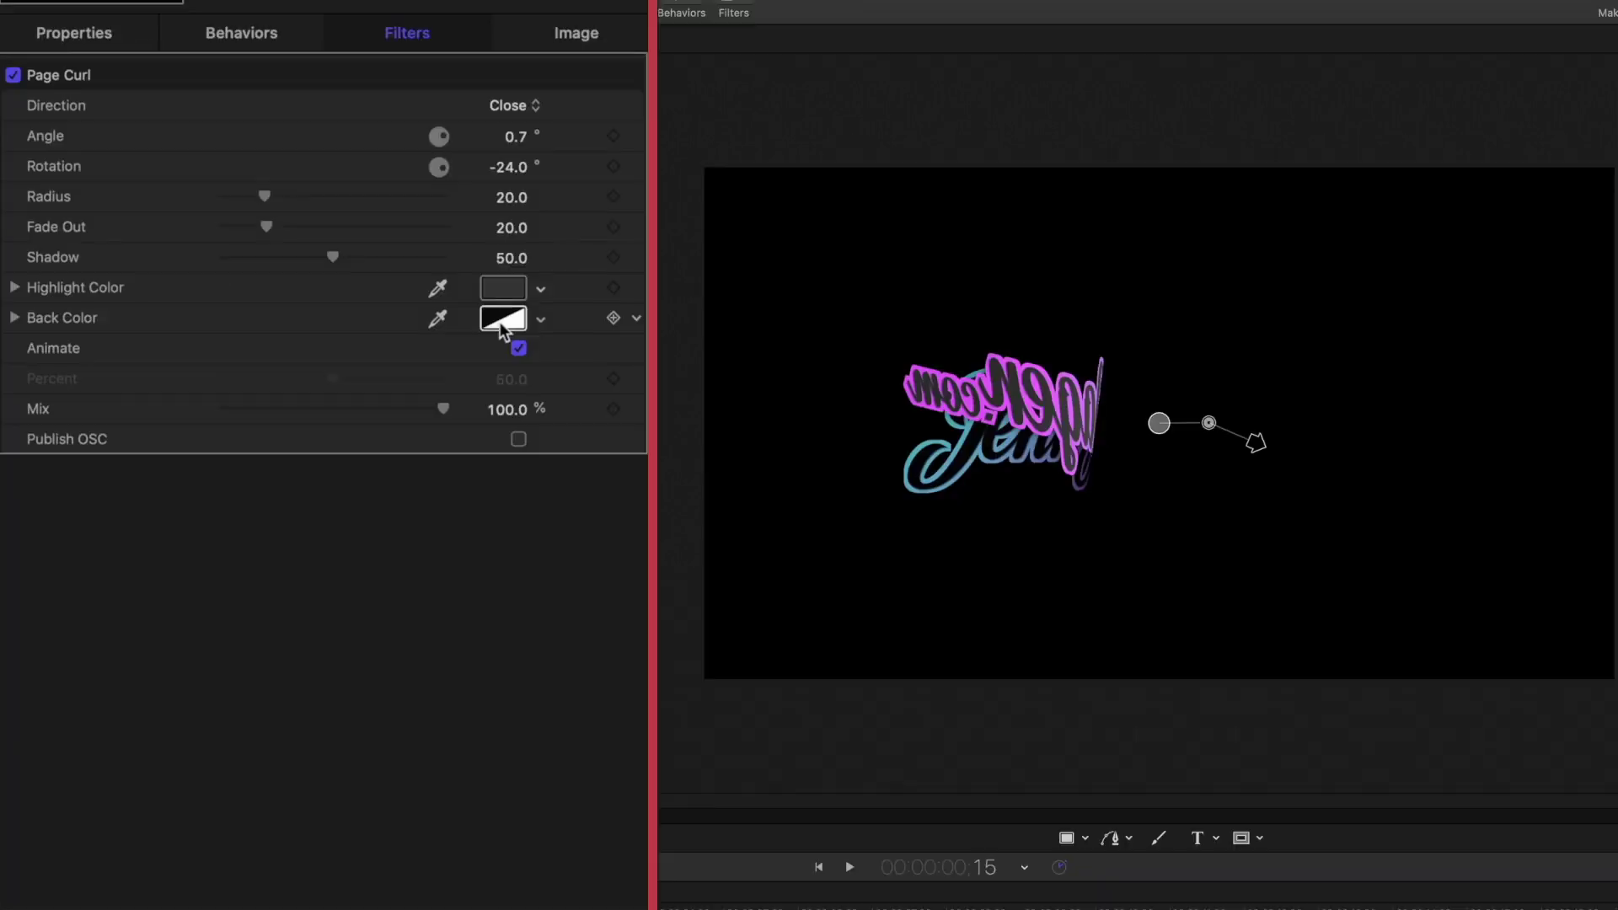
{"action": "left_click", "coordinate": [255, 308]}
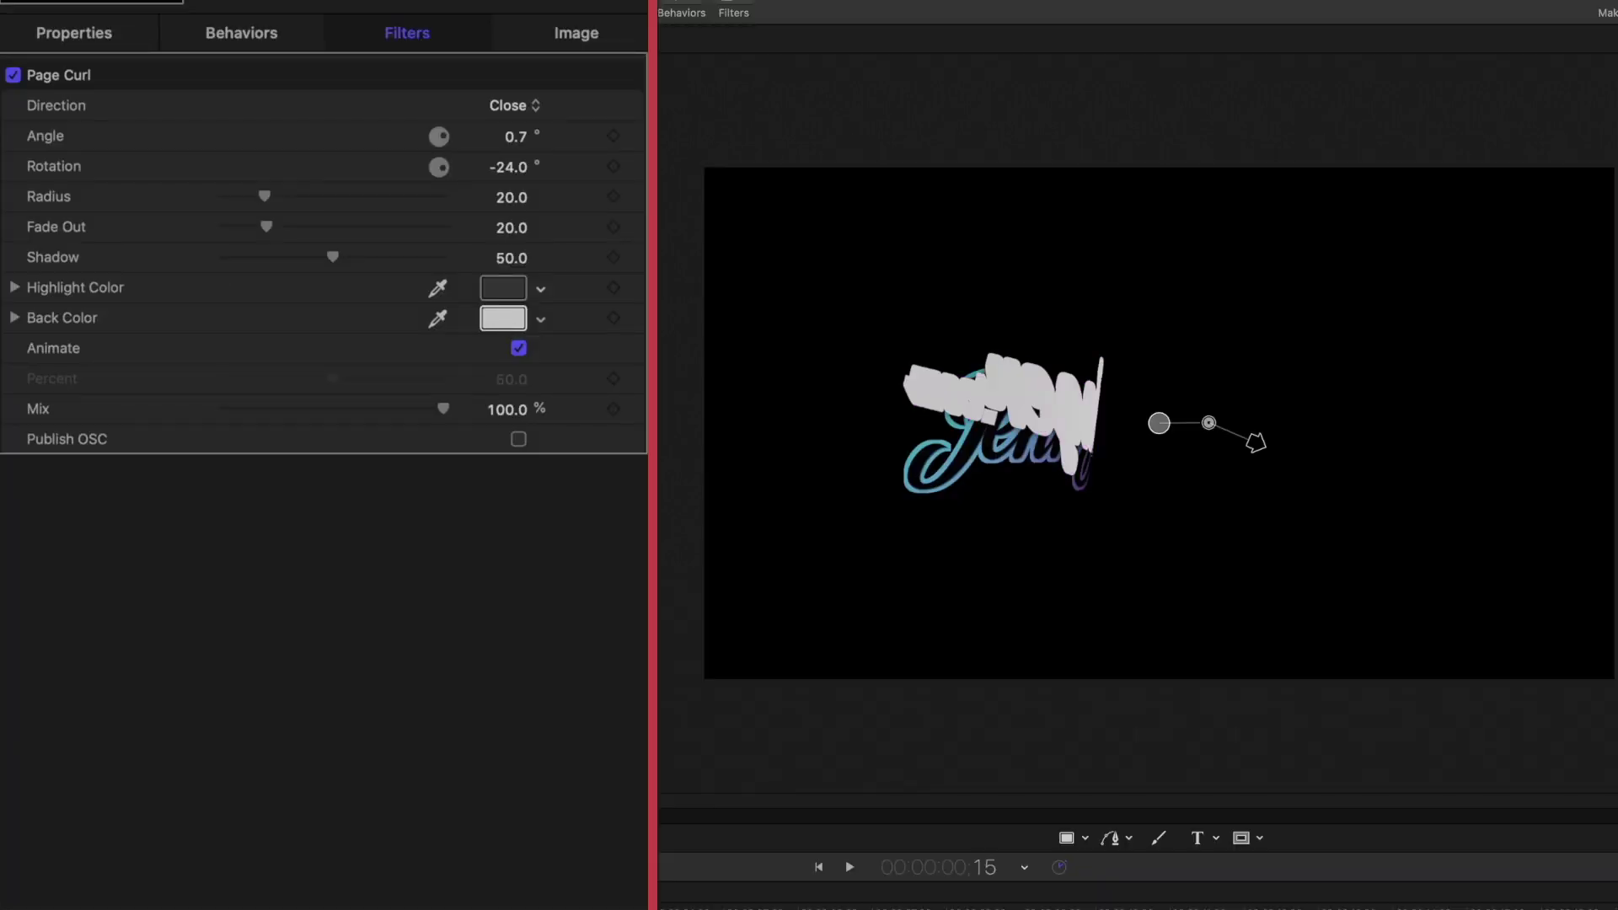
{"action": "left_click", "coordinate": [1073, 480]}
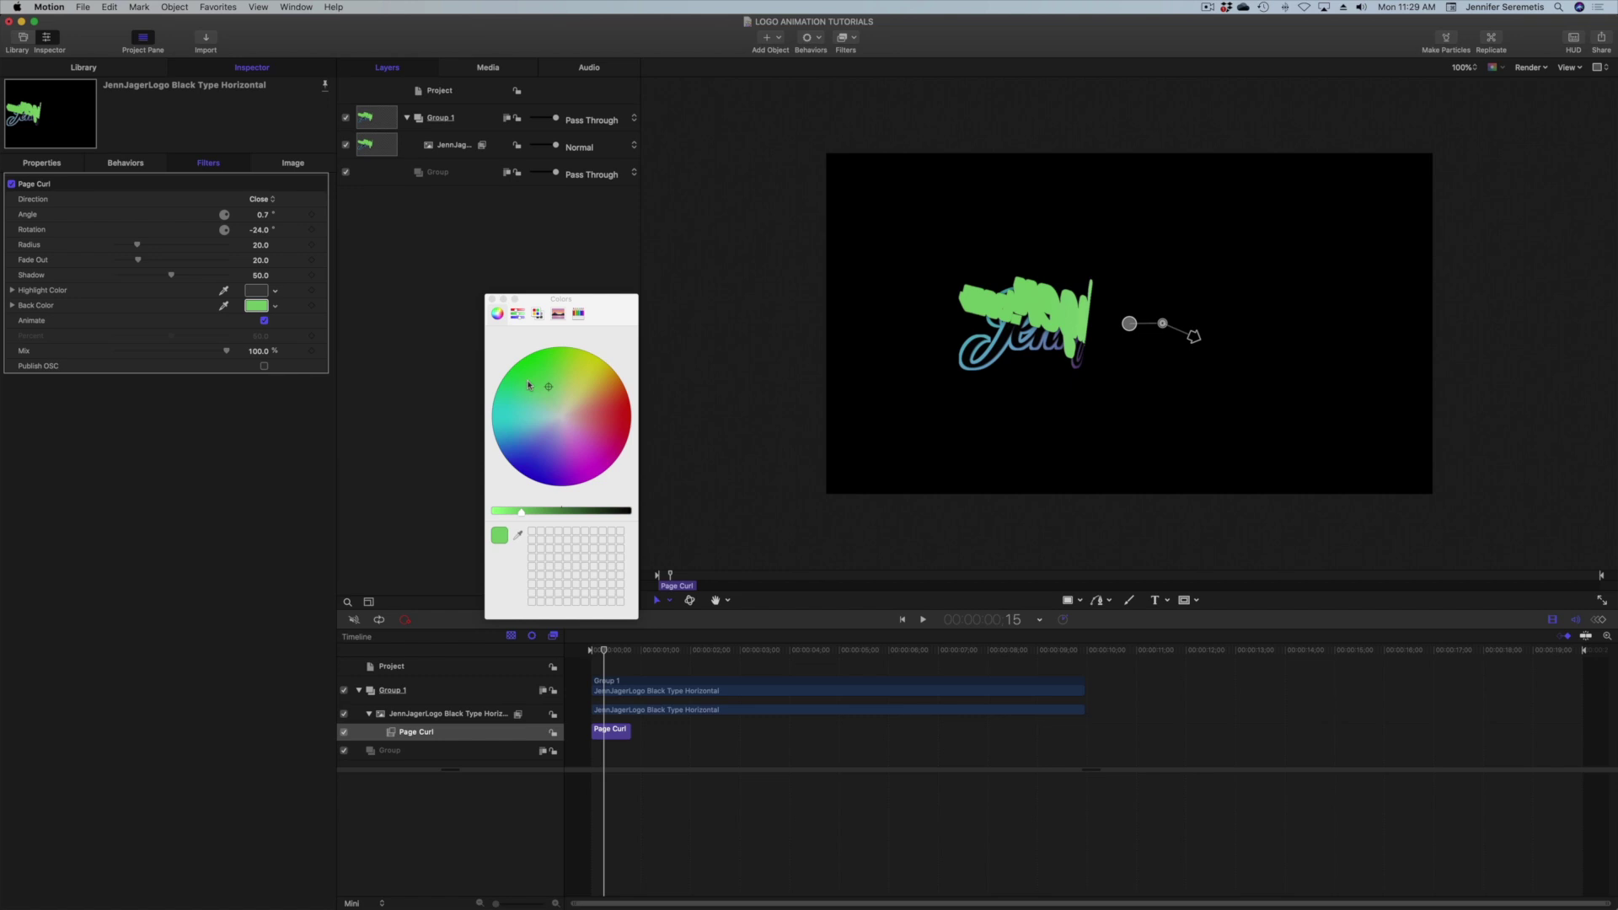
{"action": "left_click", "coordinate": [492, 299]}
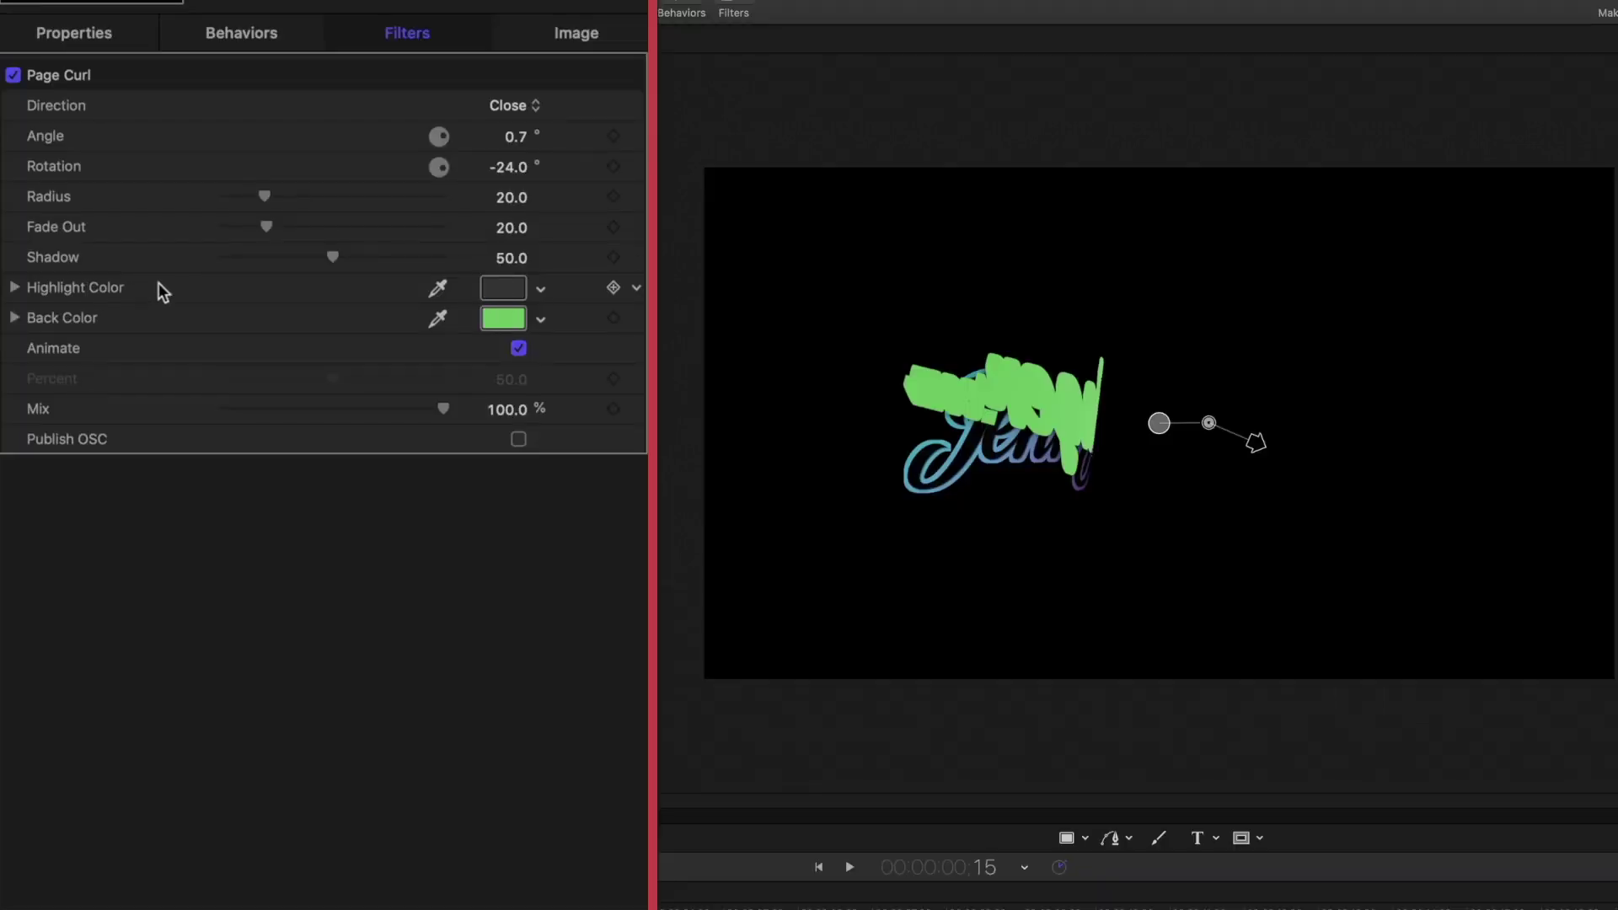
Change the Page Curl's Highlight Color to bright light turquoise and play the animation to preview the colored curl
{"action": "left_click", "coordinate": [503, 283]}
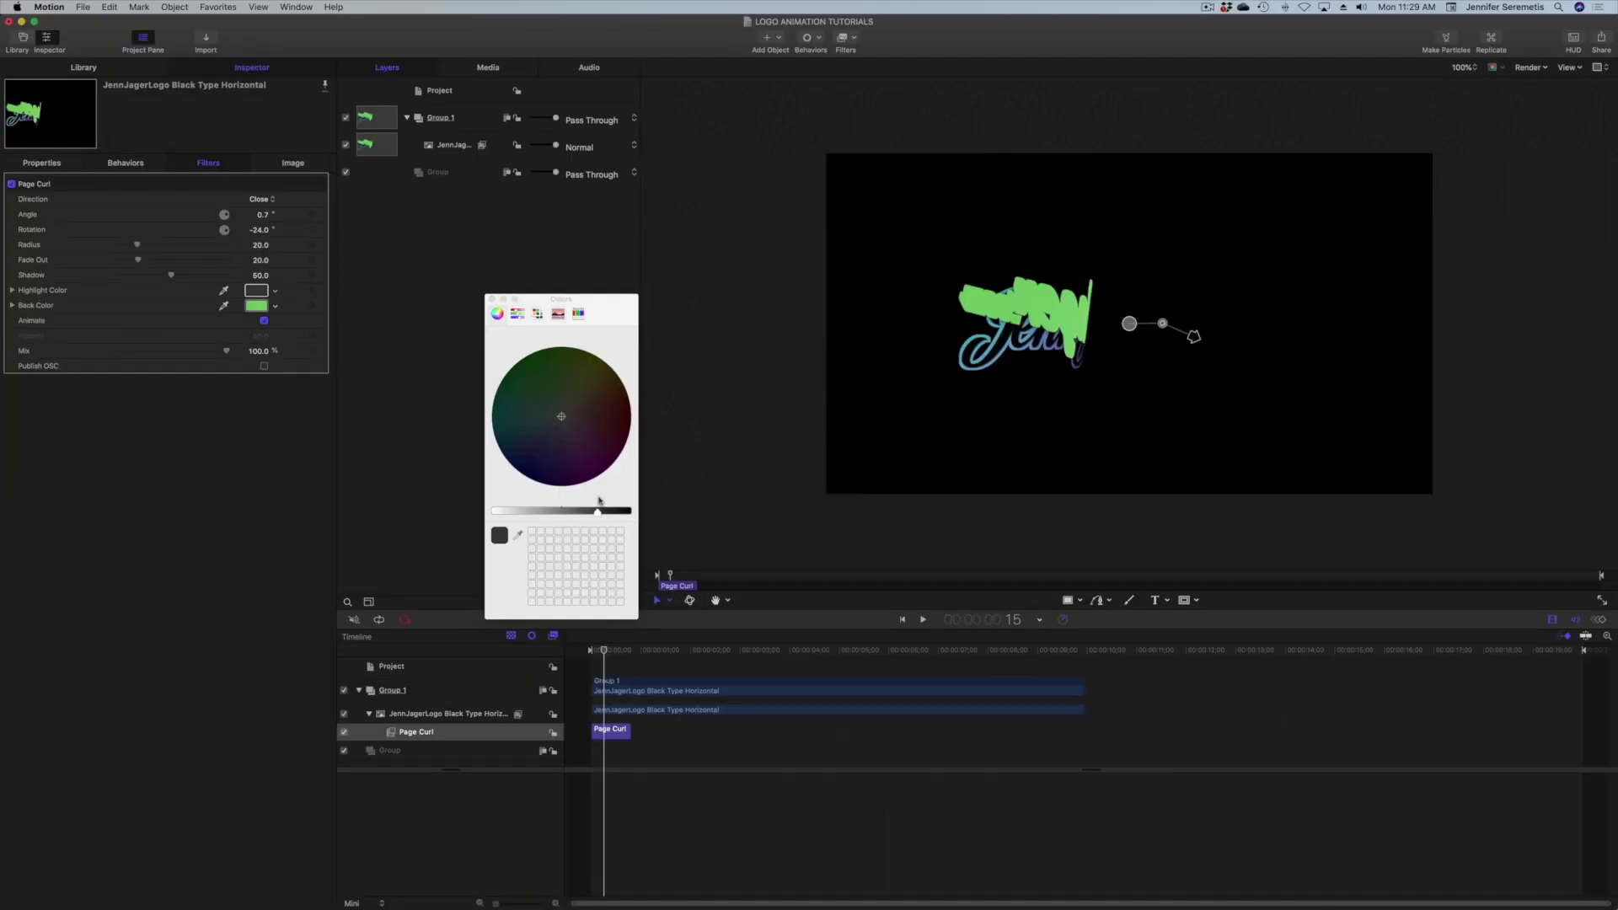
{"action": "left_click_drag", "start_coordinate": [597, 511], "coordinate": [495, 511]}
{"action": "left_click", "coordinate": [524, 416]}
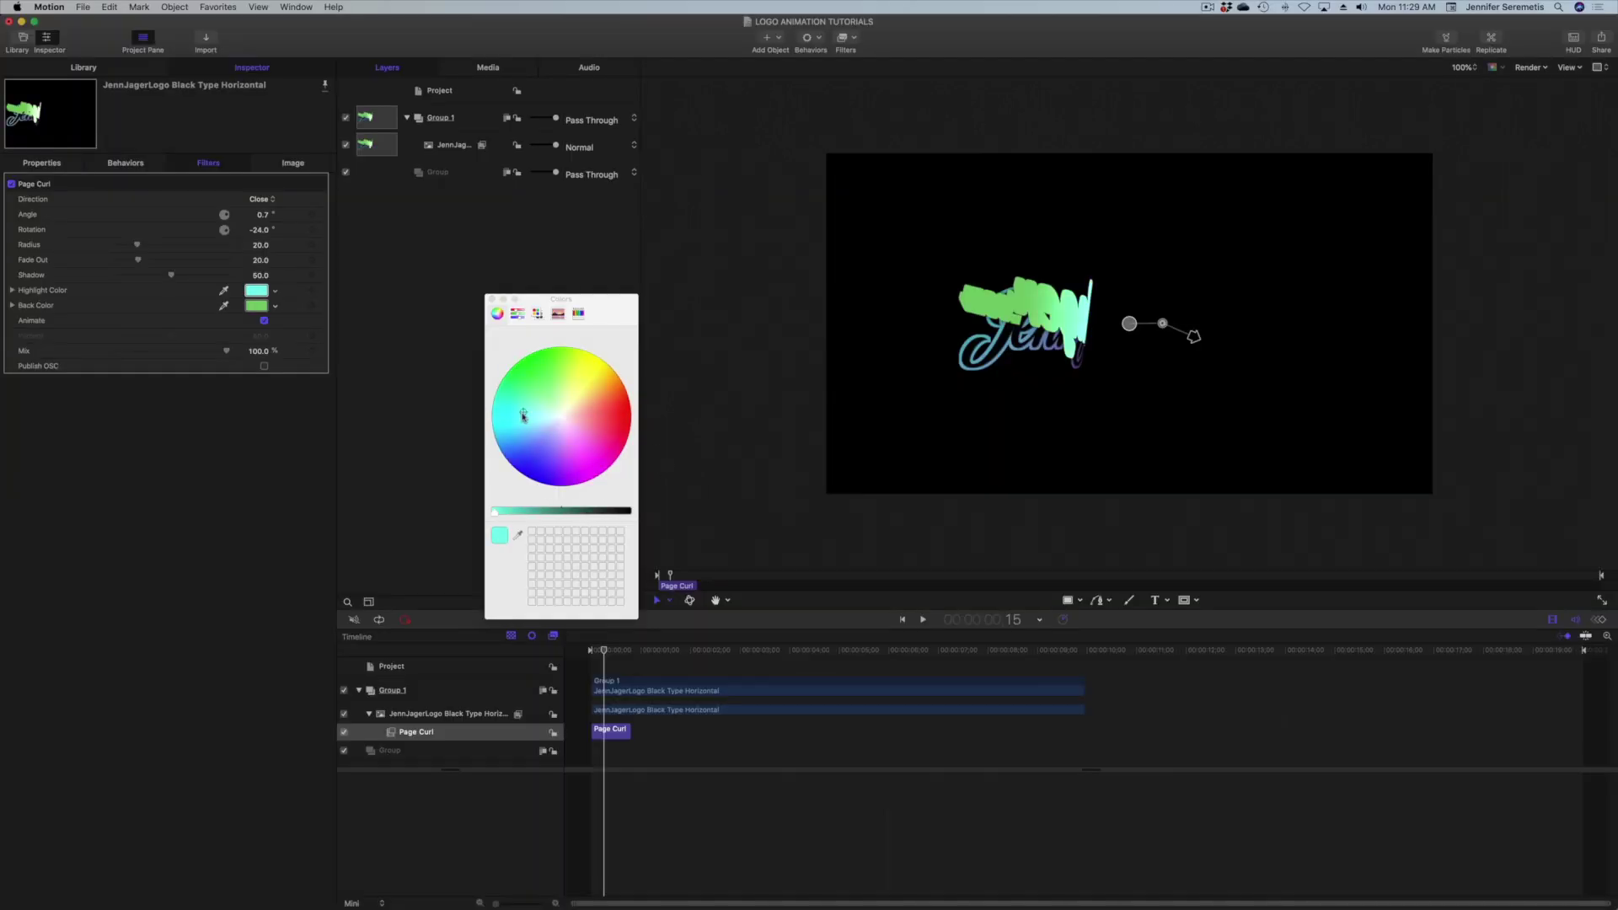
{"action": "left_click", "coordinate": [493, 300]}
{"action": "key", "text": "space"}
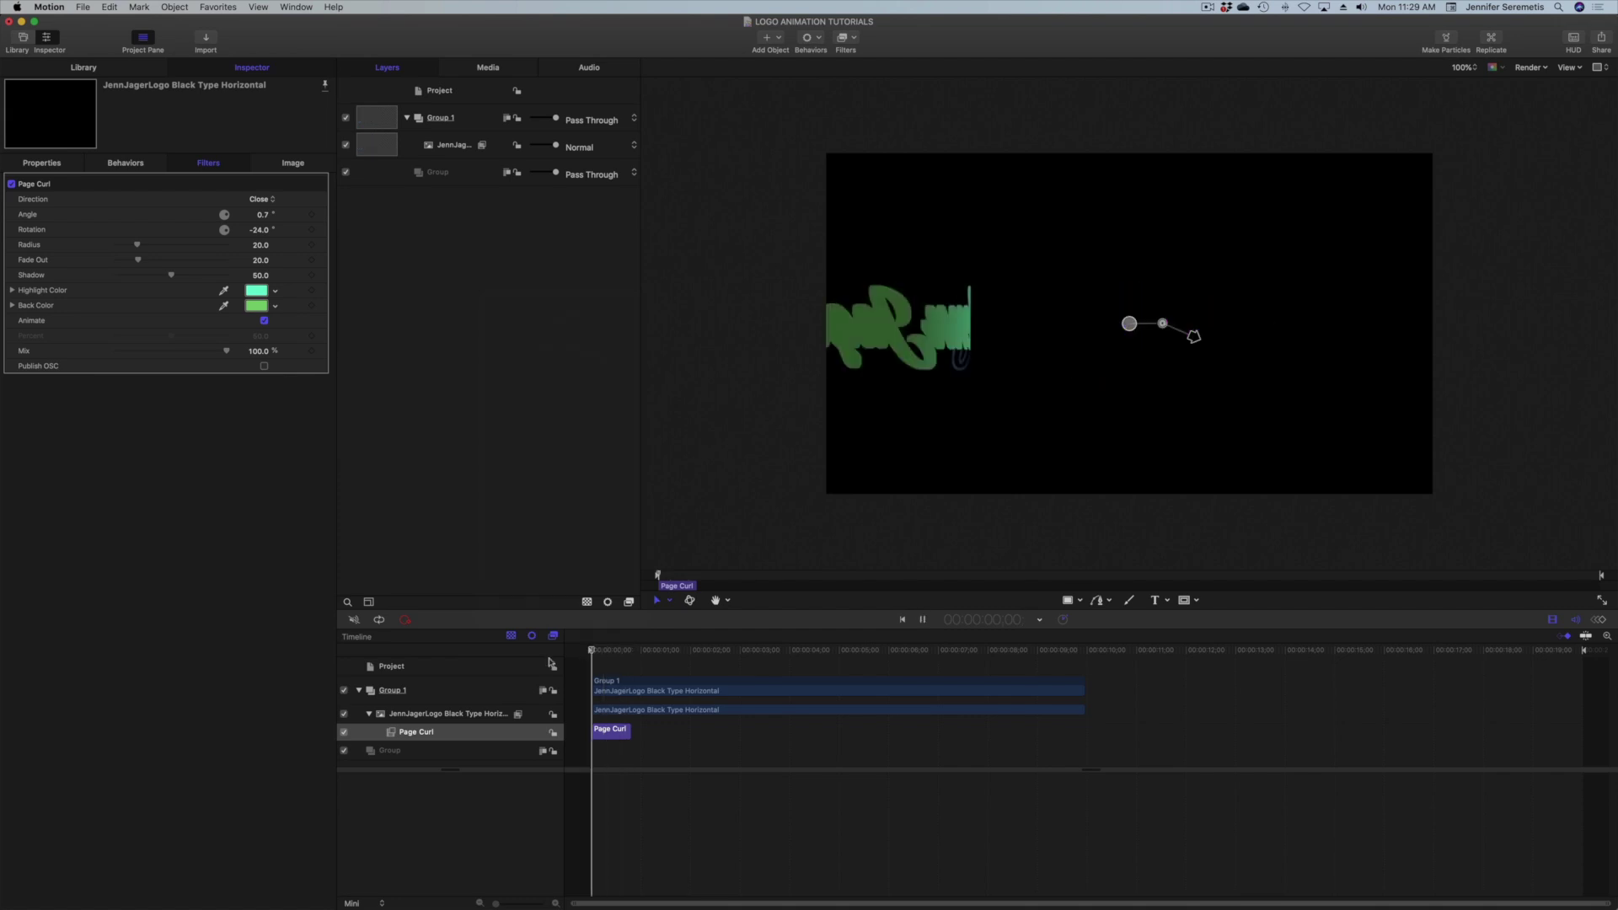
{"action": "left_click", "coordinate": [693, 556]}
{"action": "key", "text": "space"}
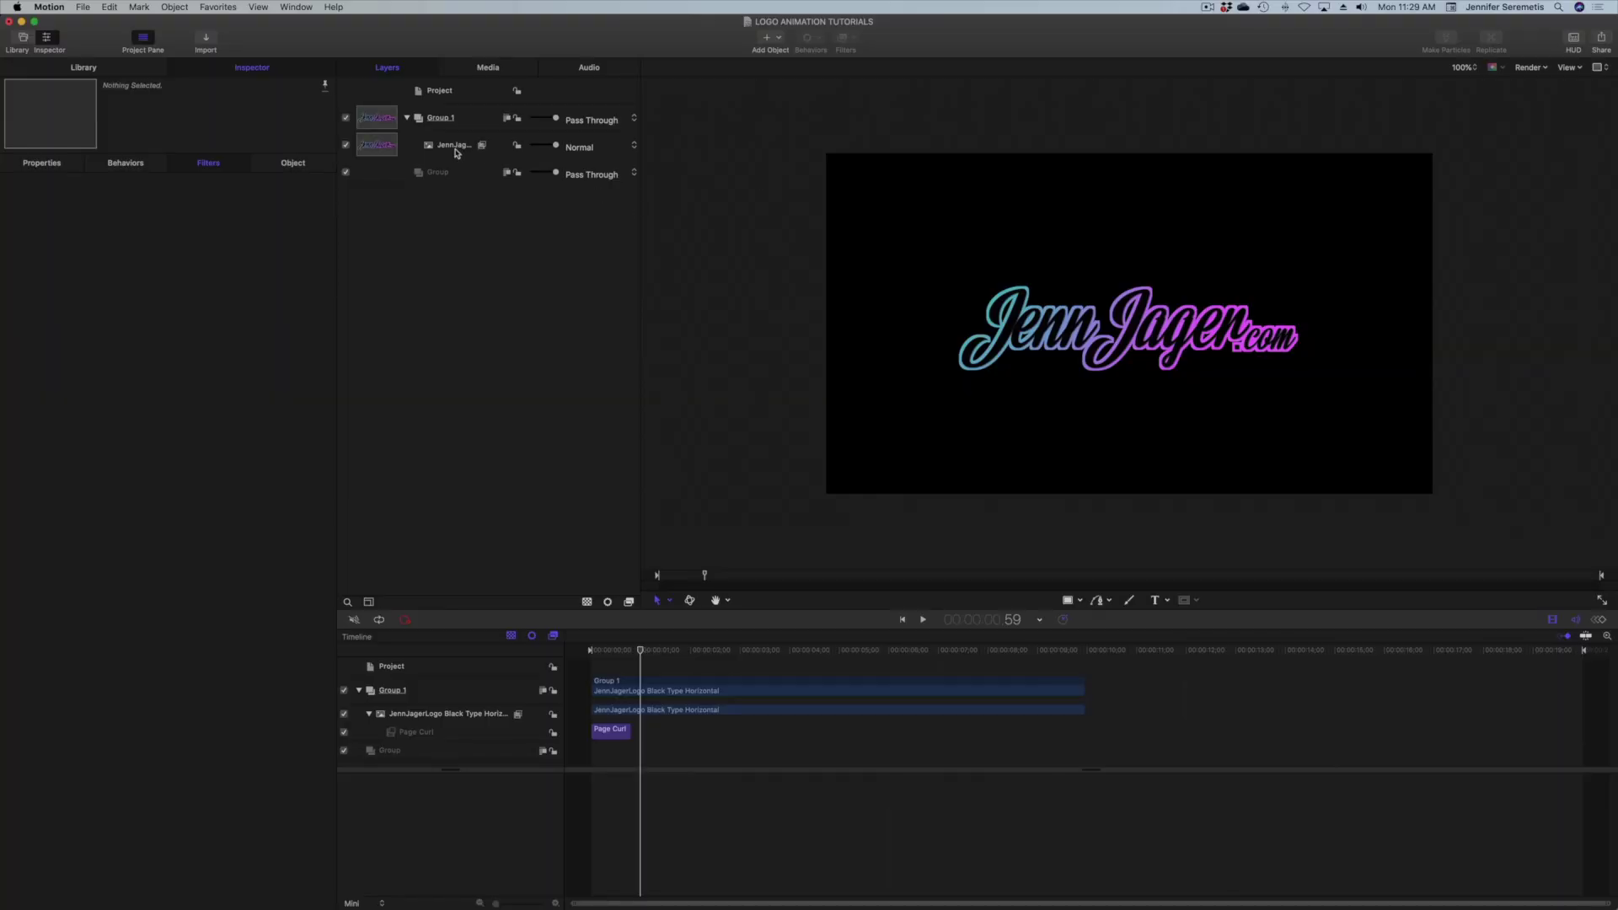
Duplicate the horizontal logo layer and turn off the Page Curl filter on the copy
{"action": "left_click", "coordinate": [457, 153]}
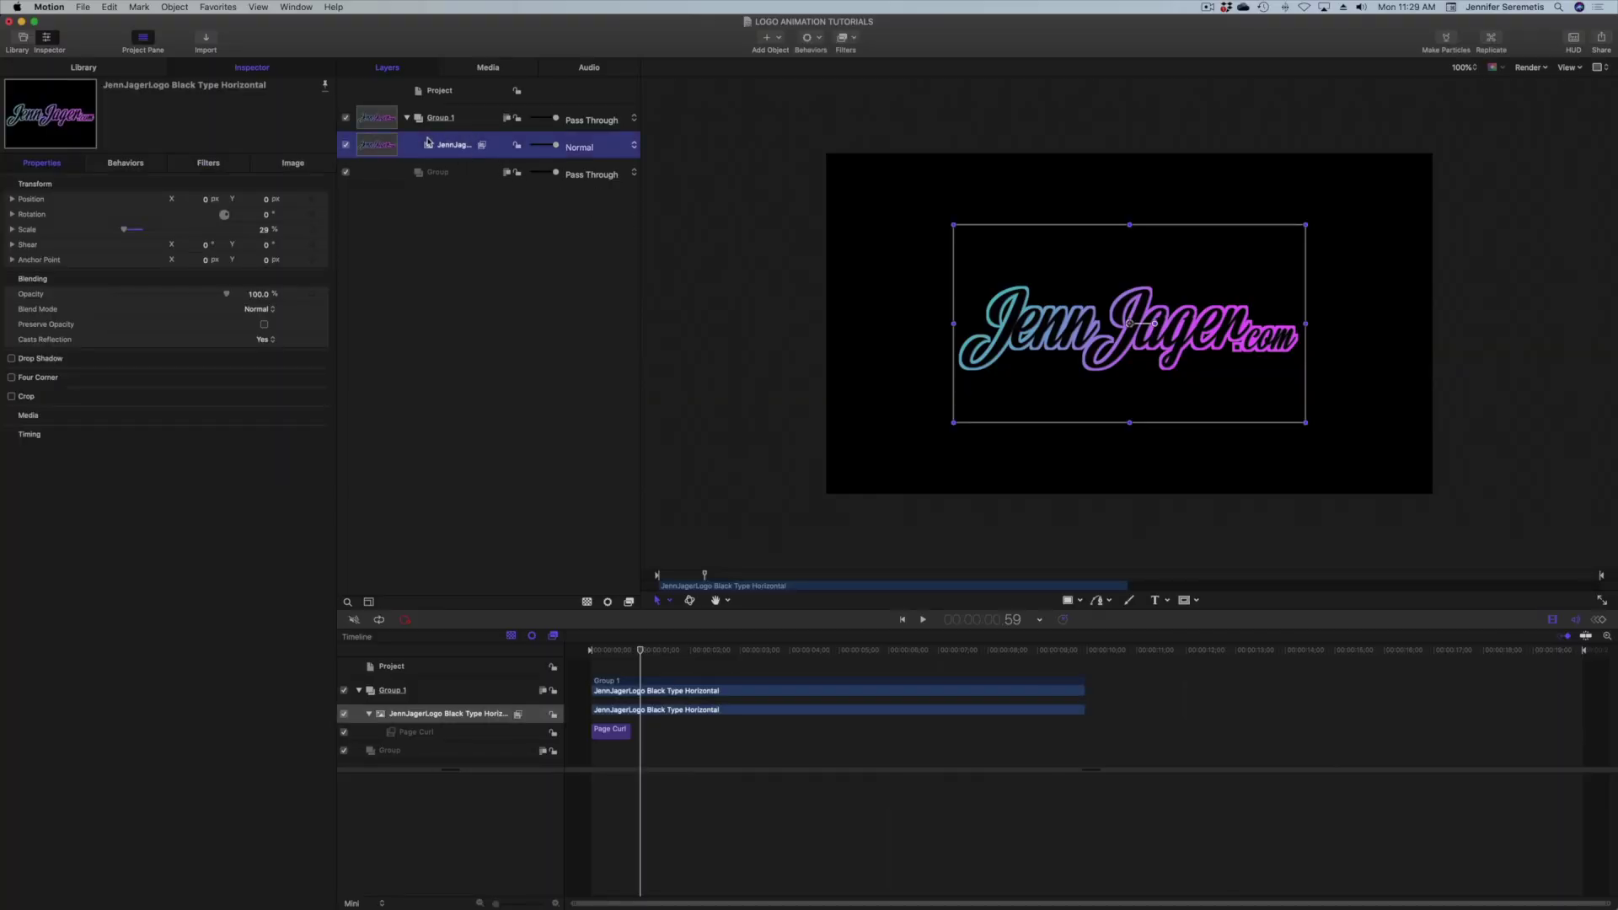
{"action": "right_click", "coordinate": [447, 147]}
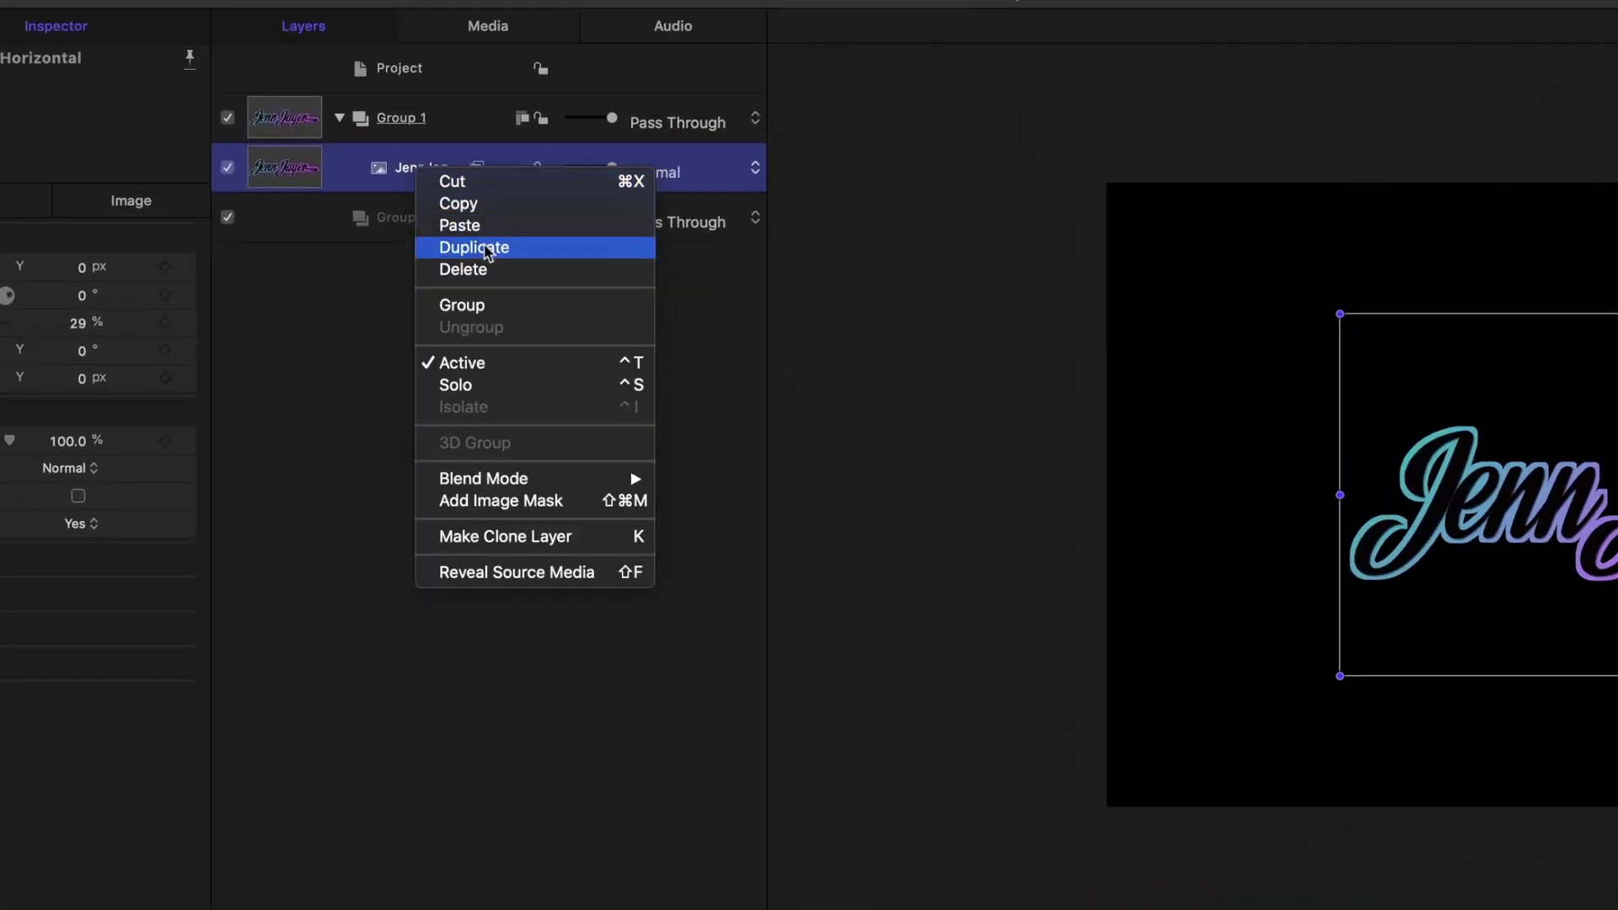
{"action": "left_click", "coordinate": [506, 259]}
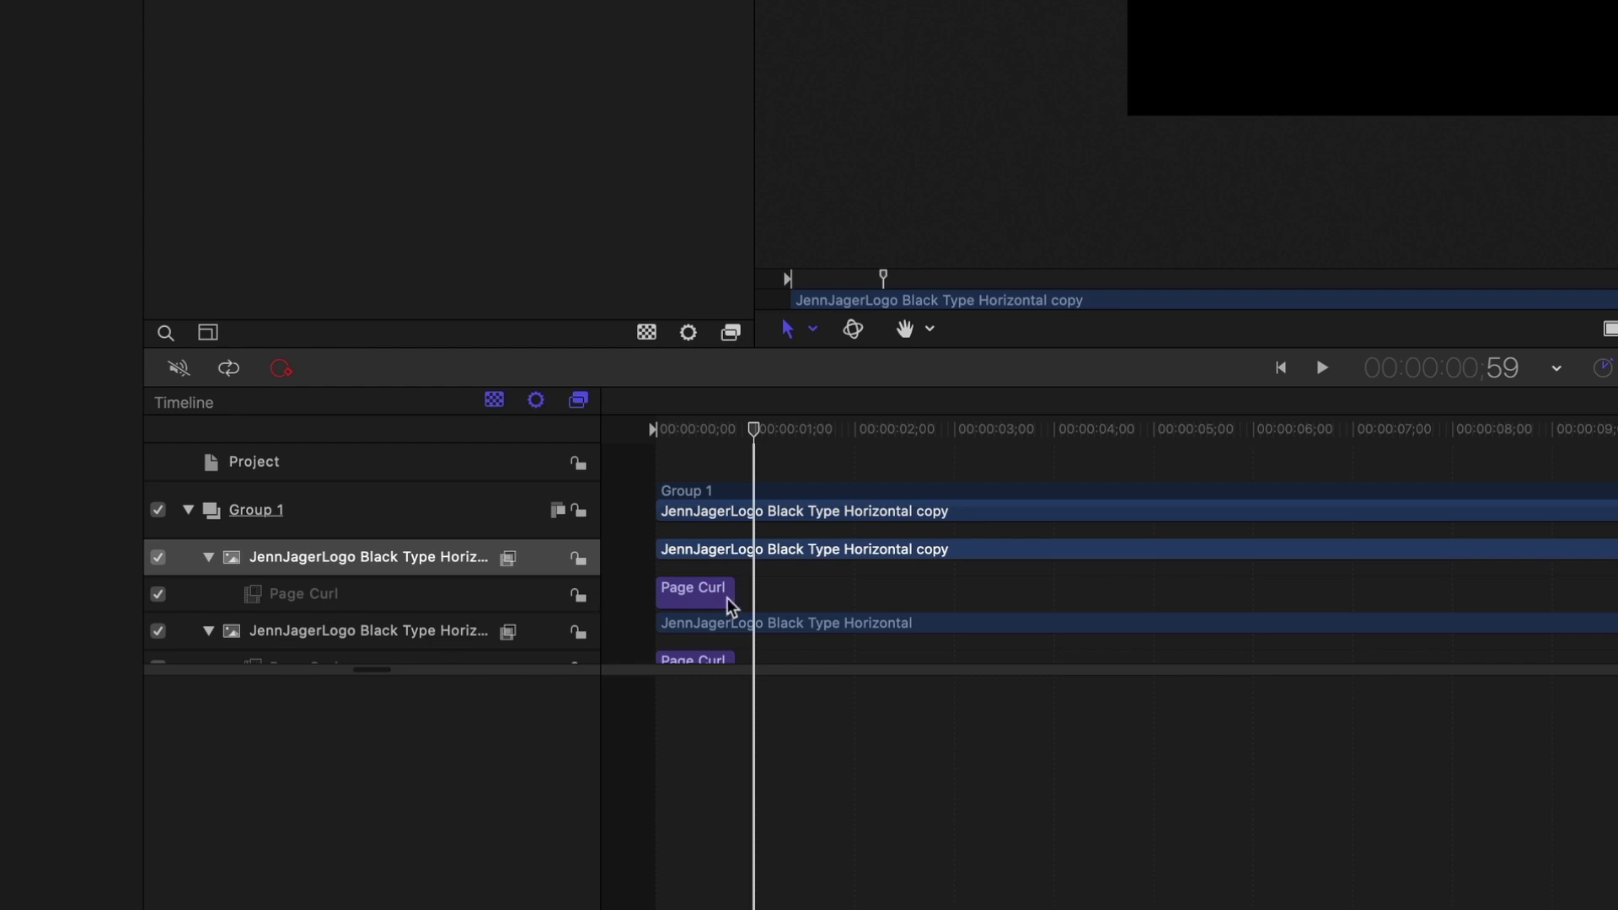
{"action": "left_click", "coordinate": [209, 560]}
{"action": "left_click", "coordinate": [209, 560]}
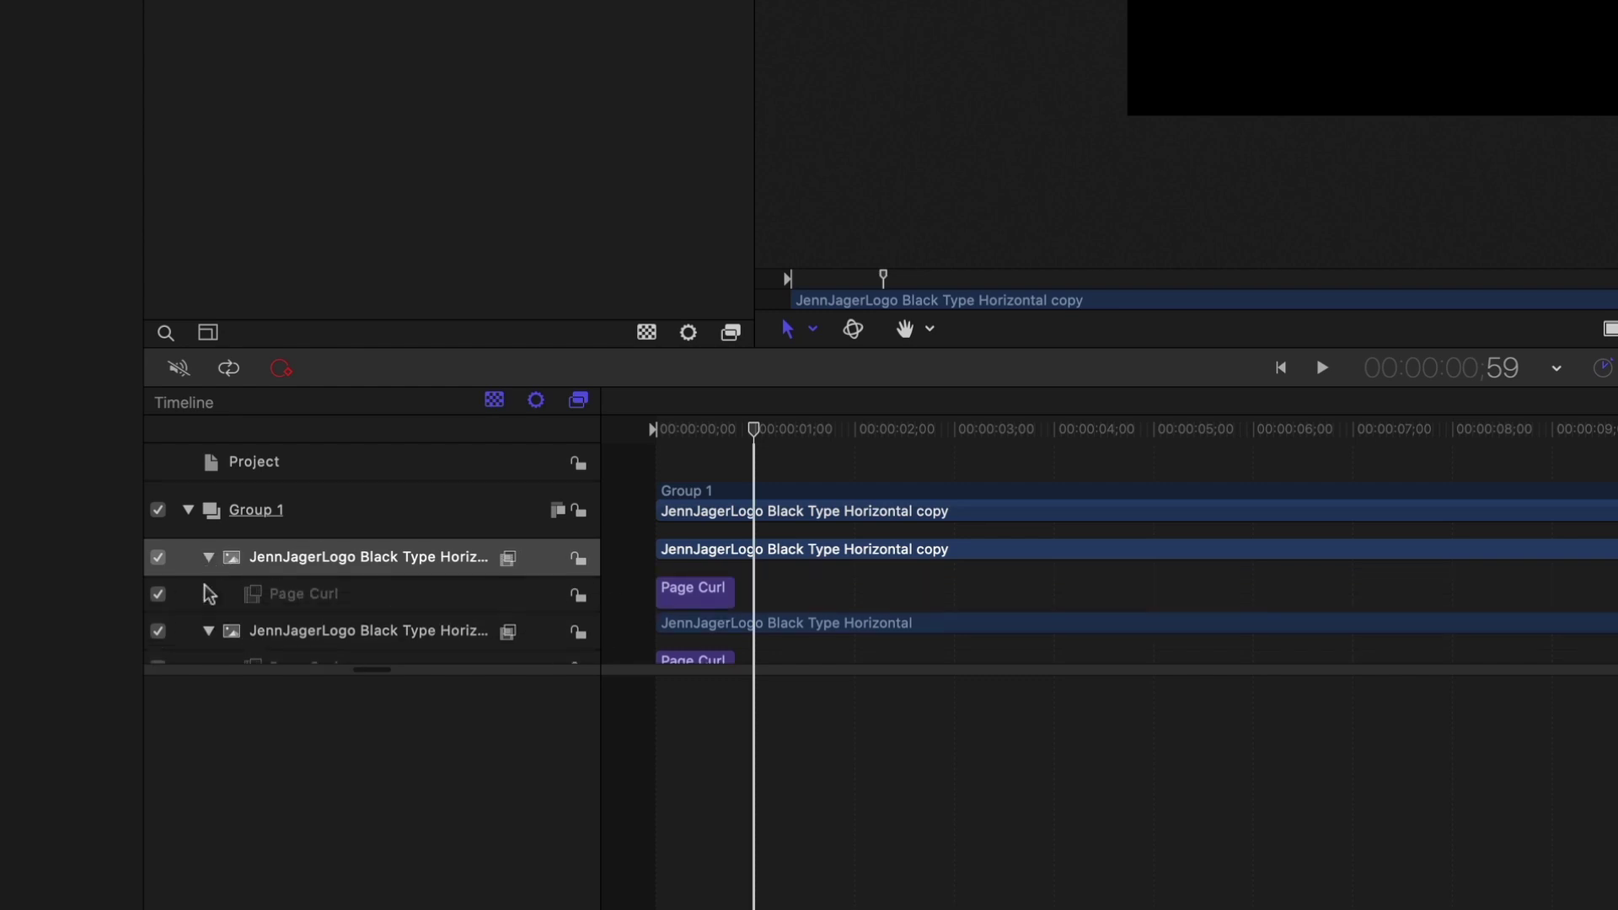
{"action": "left_click", "coordinate": [681, 590]}
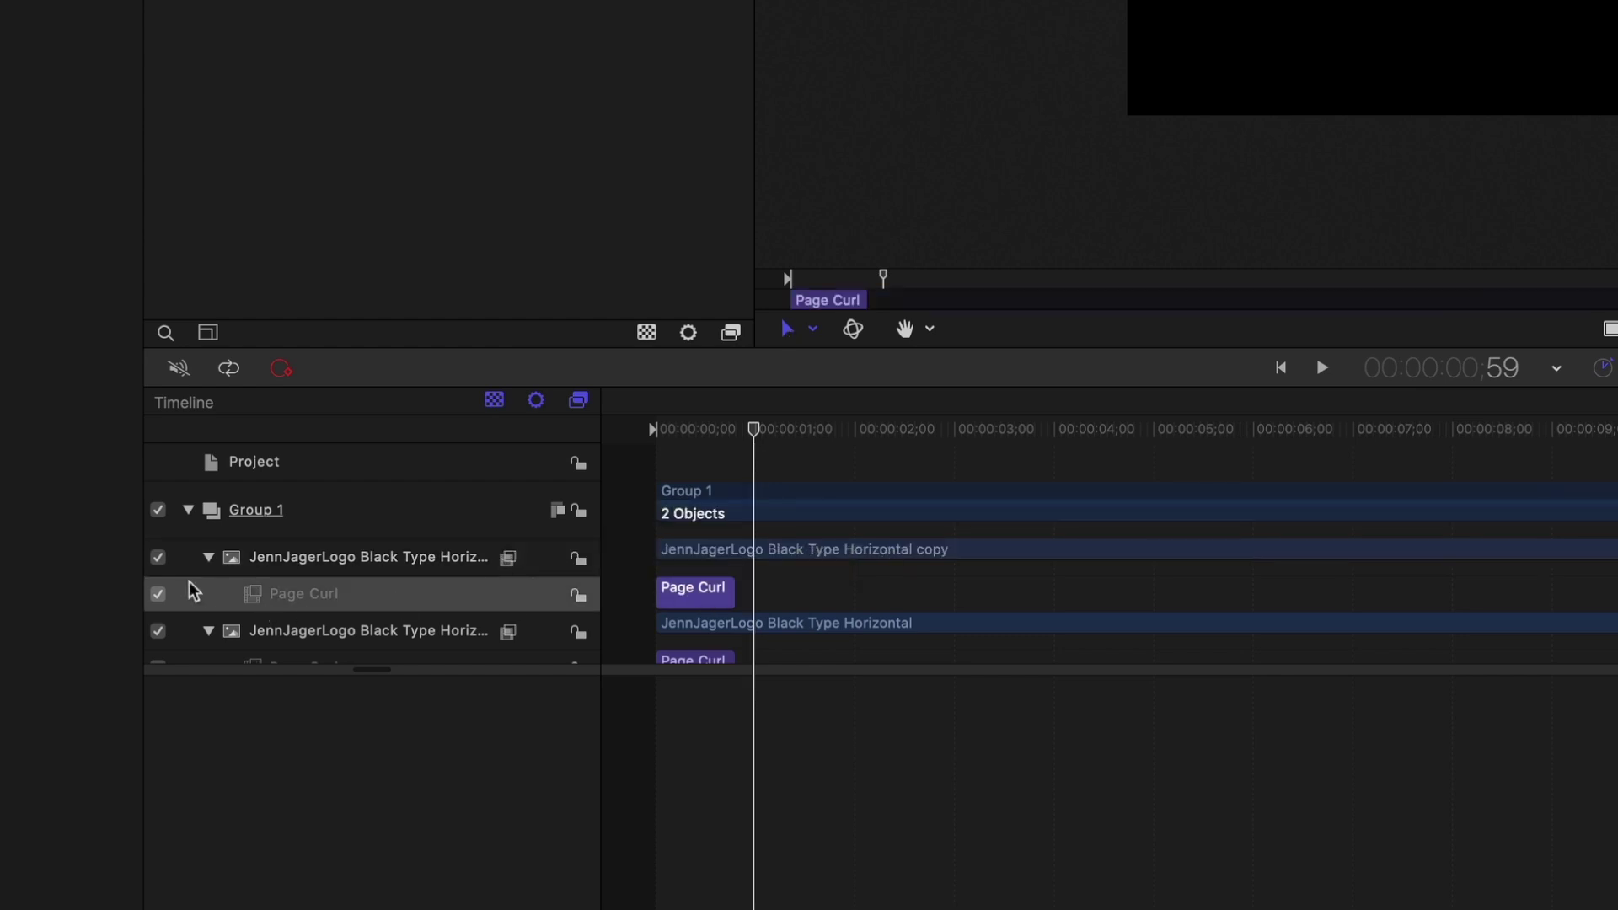
{"action": "left_click", "coordinate": [157, 596]}
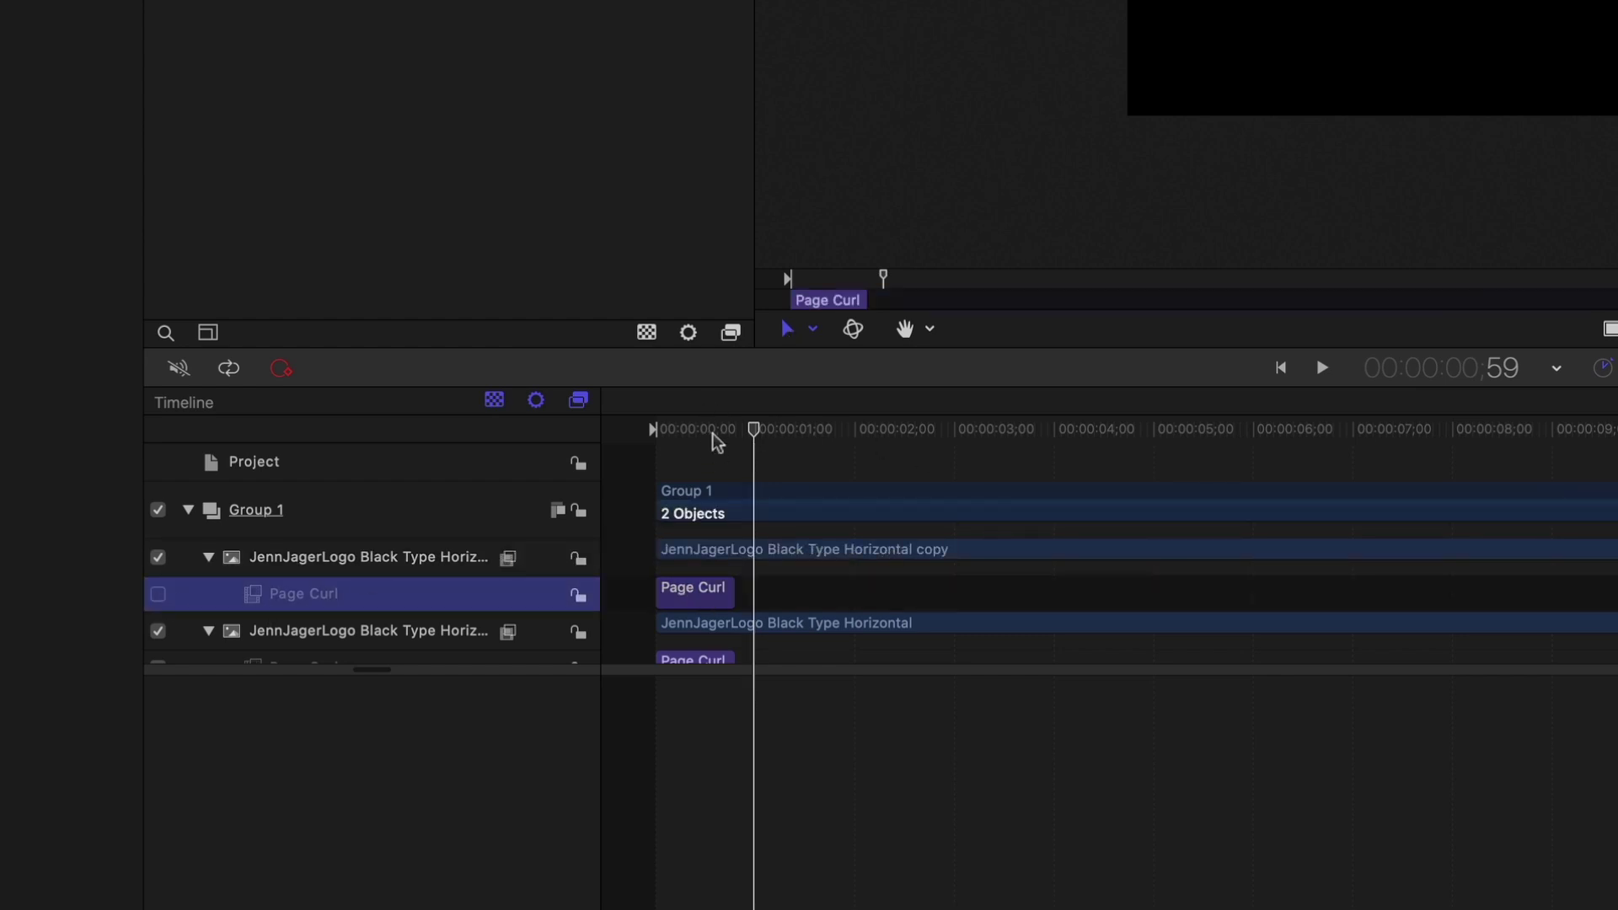
Move the duplicated logo clip to start where the original's Page Curl ends, and scrub to check the timing
{"action": "left_click_drag", "start_coordinate": [721, 556], "coordinate": [799, 569]}
{"action": "left_click_drag", "start_coordinate": [719, 433], "coordinate": [760, 463]}
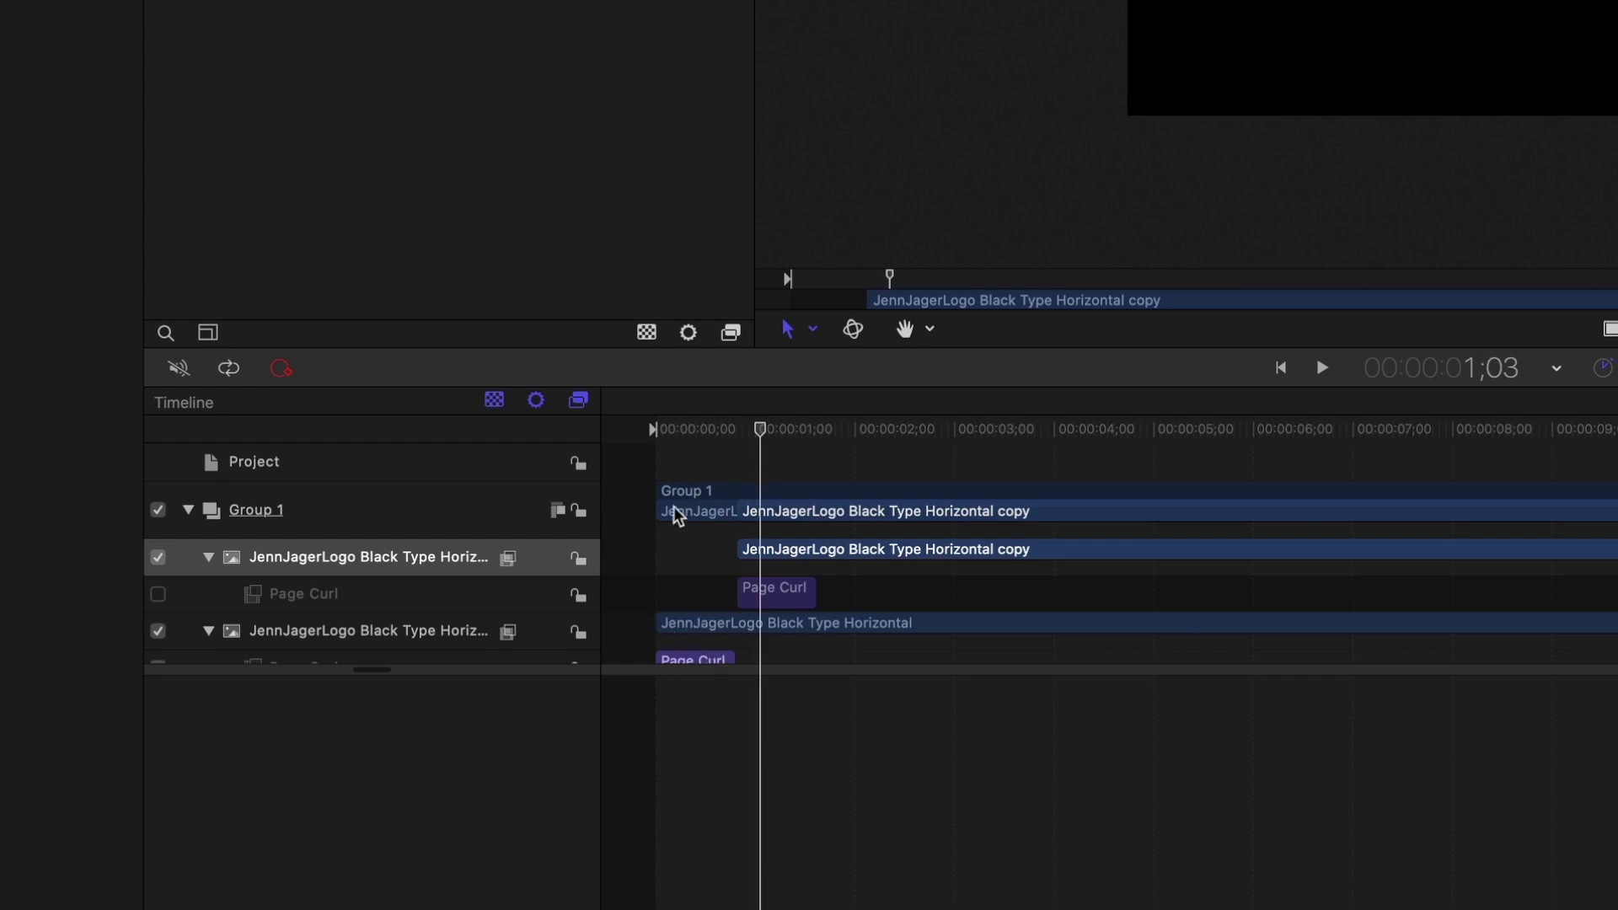
{"action": "left_click_drag", "start_coordinate": [700, 428], "coordinate": [764, 438]}
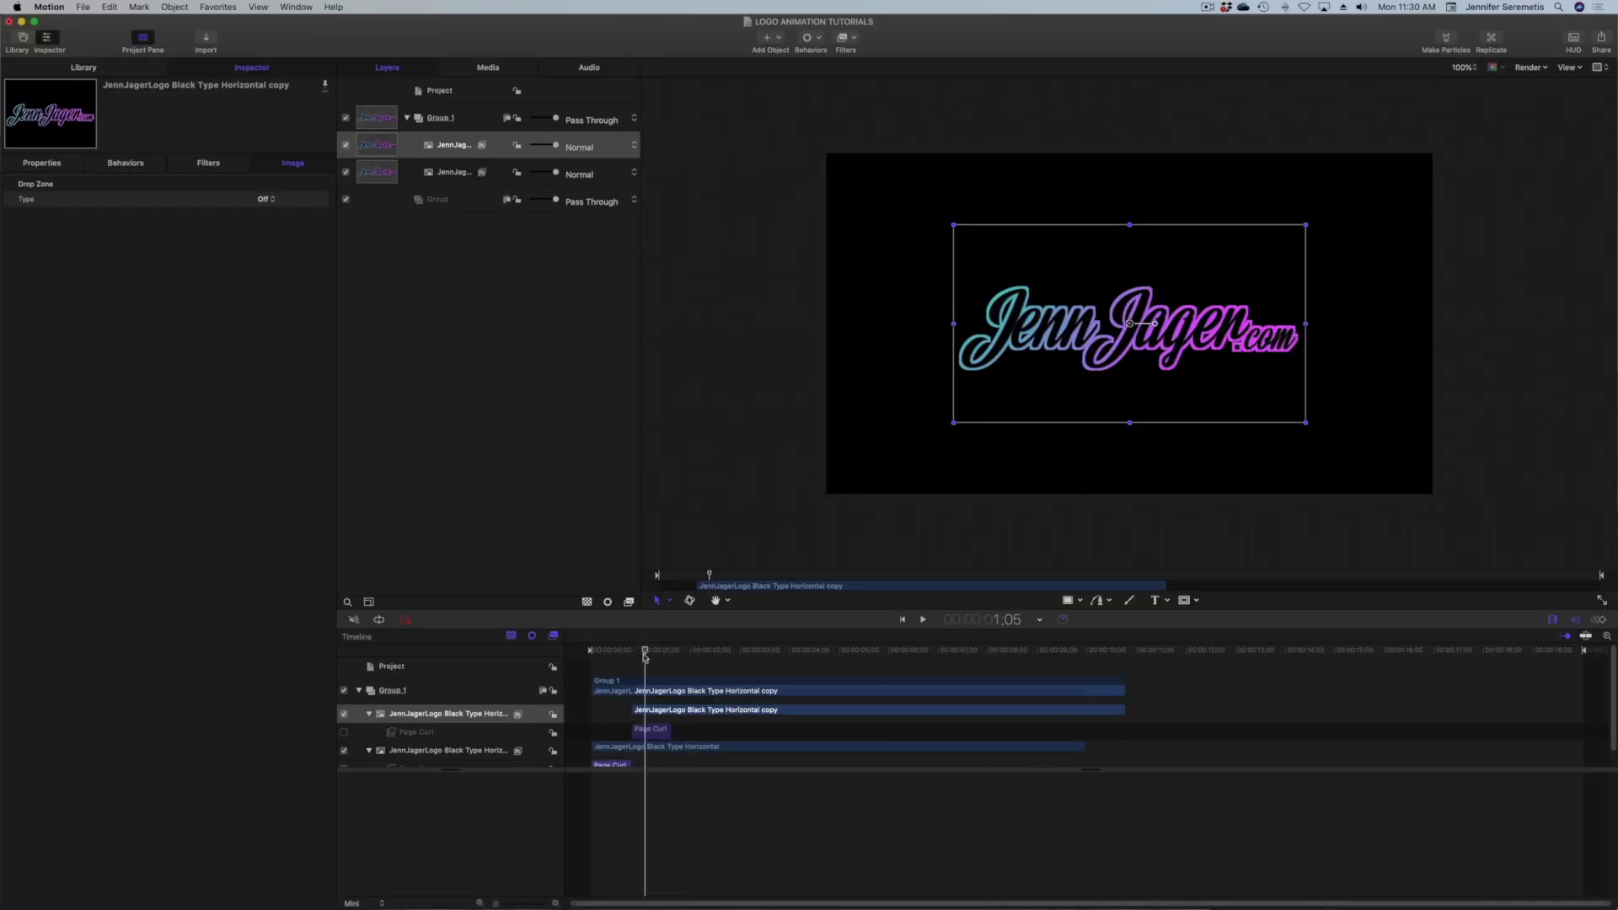
Add the Colorize color filter to the duplicated logo layer
{"action": "left_click_drag", "start_coordinate": [645, 658], "coordinate": [660, 720]}
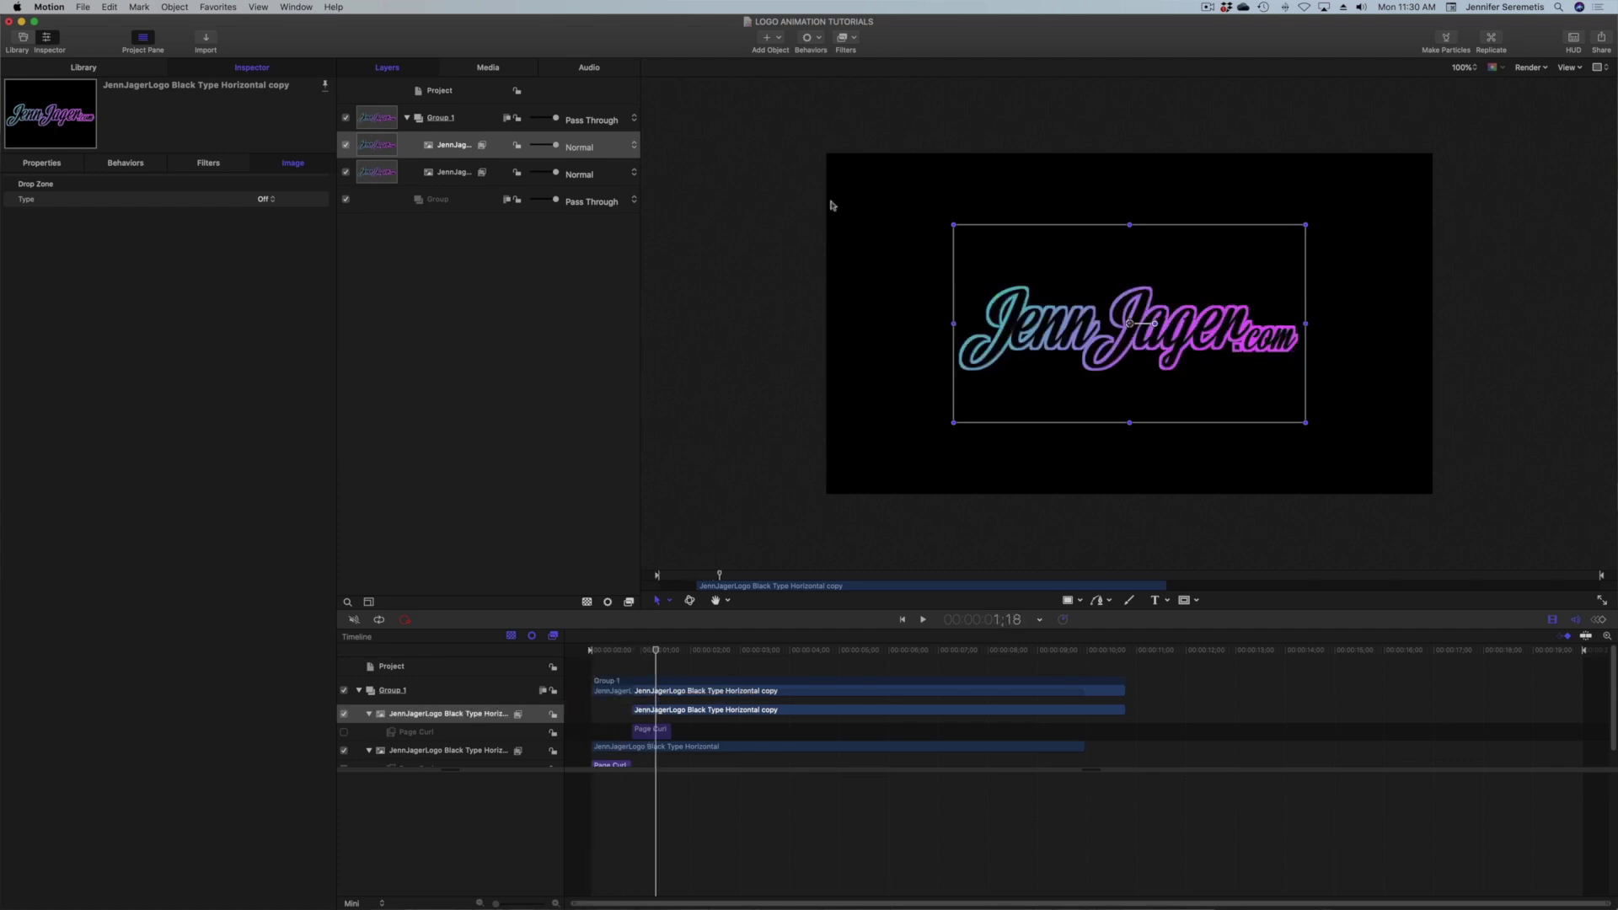
{"action": "left_click", "coordinate": [847, 38]}
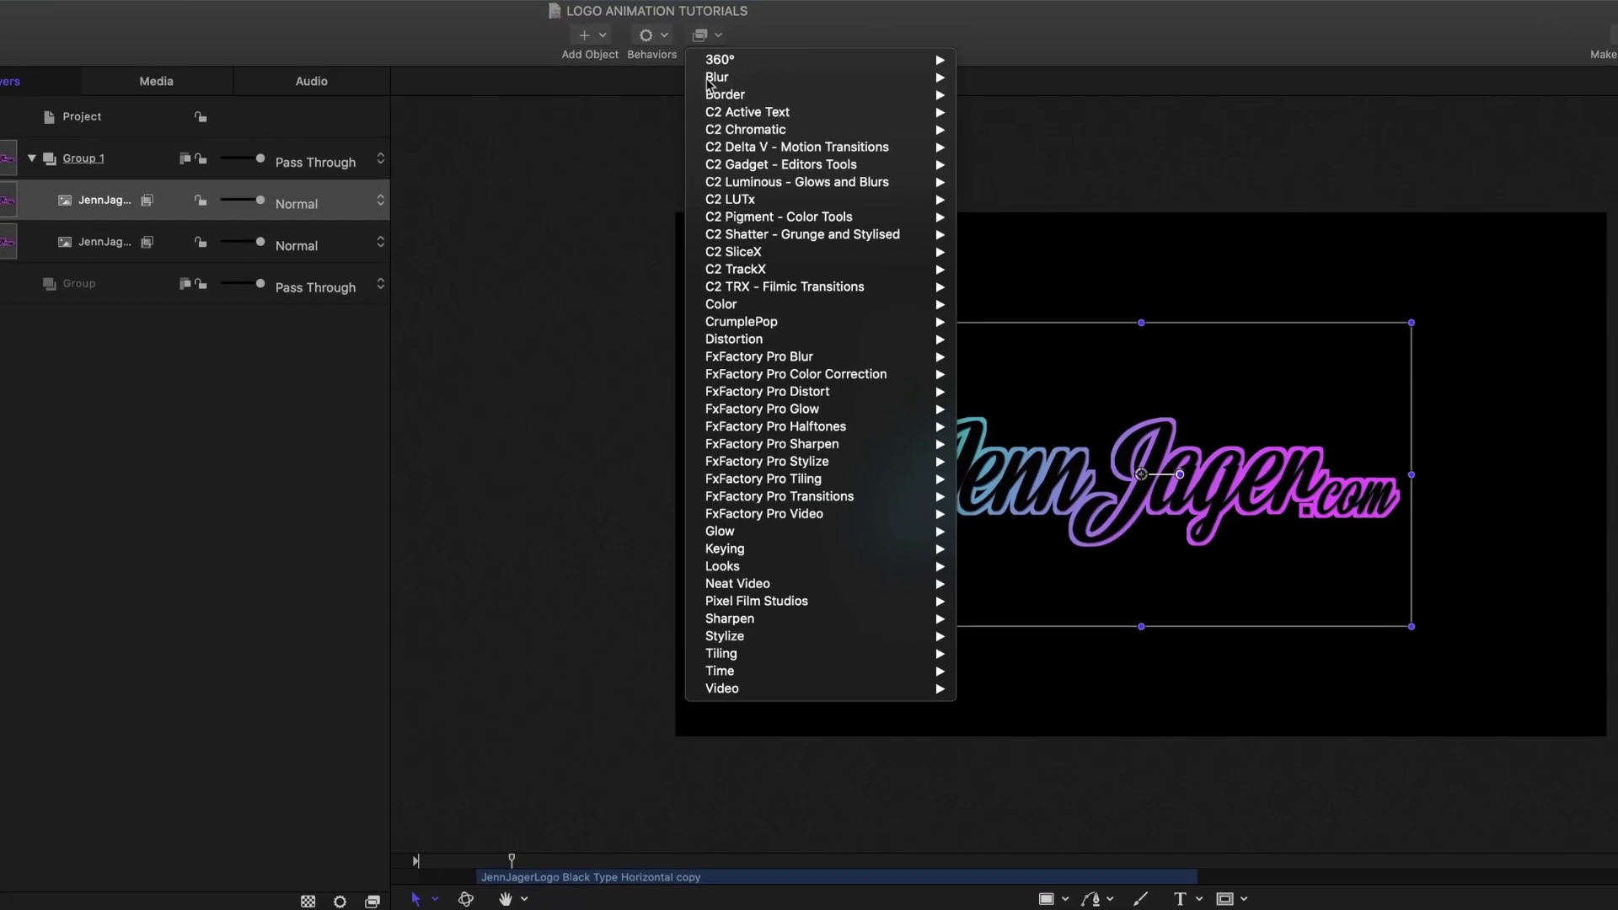
{"action": "mouse_move", "coordinate": [689, 337]}
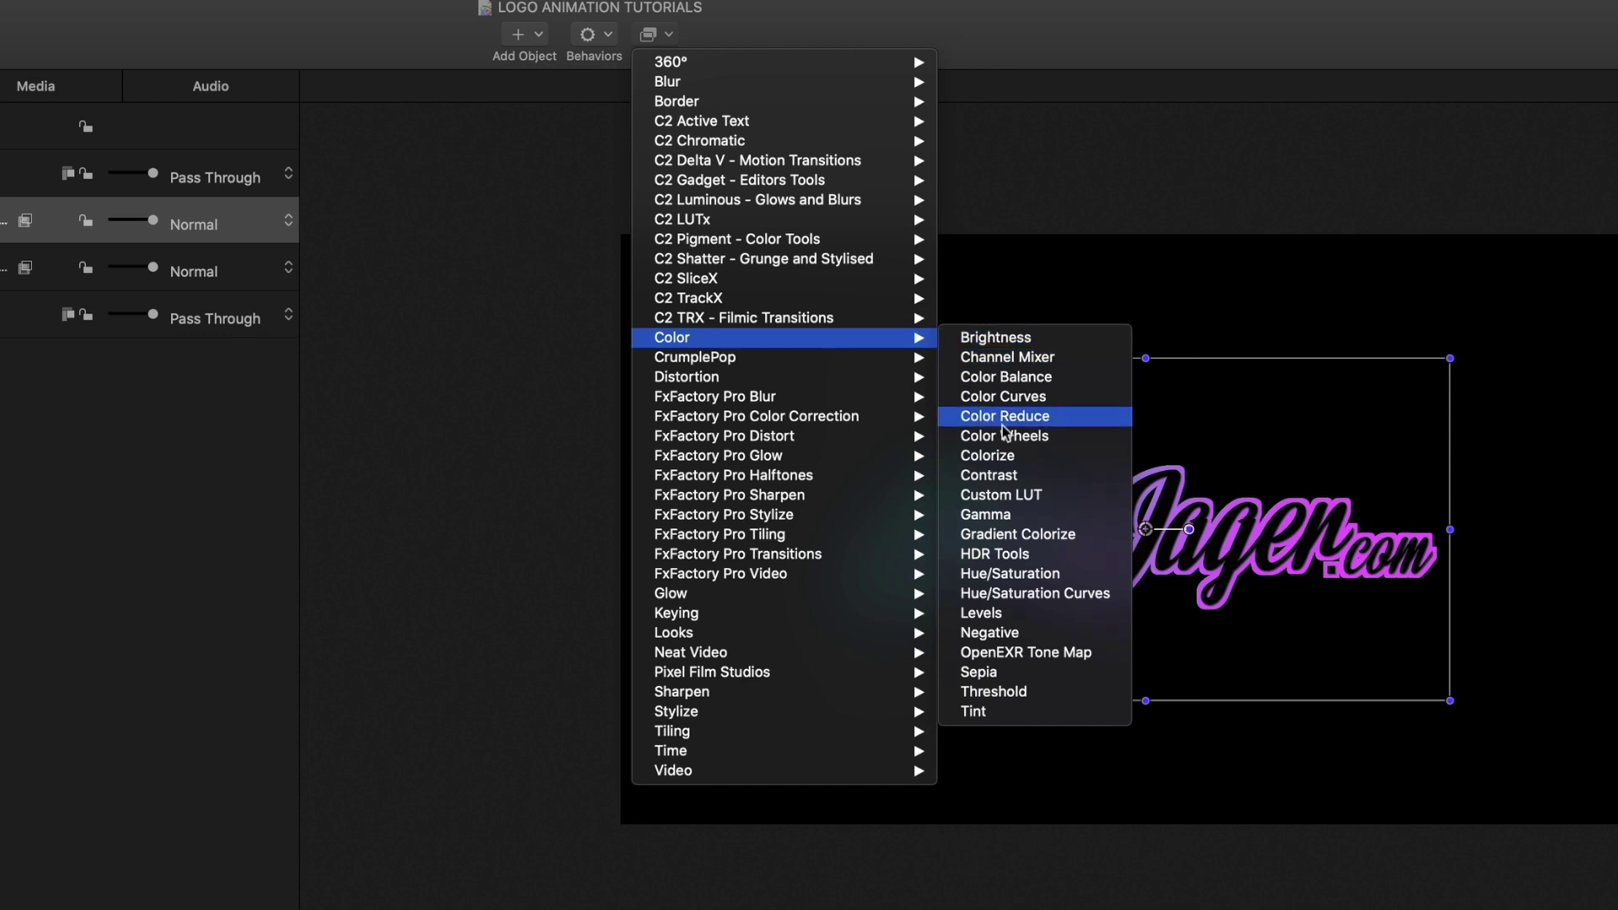
{"action": "left_click", "coordinate": [1014, 455]}
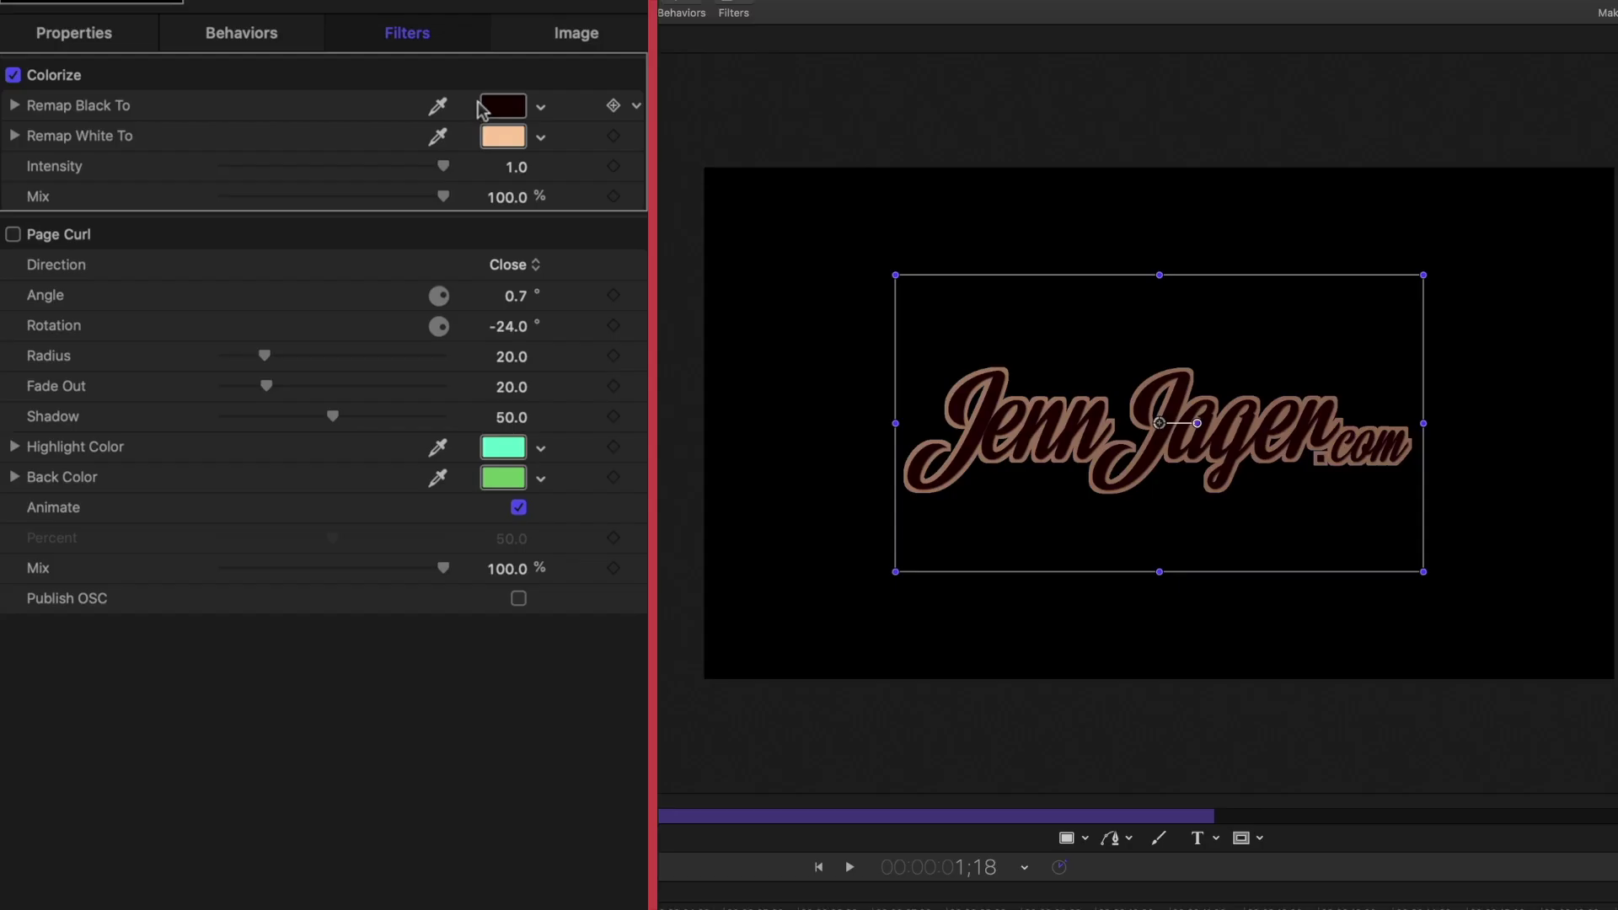
Set both Remap Black To and Remap White To in the Colorize filter to white
{"action": "left_click", "coordinate": [274, 199]}
{"action": "left_click", "coordinate": [268, 336]}
{"action": "left_click_drag", "start_coordinate": [529, 379], "coordinate": [501, 403]}
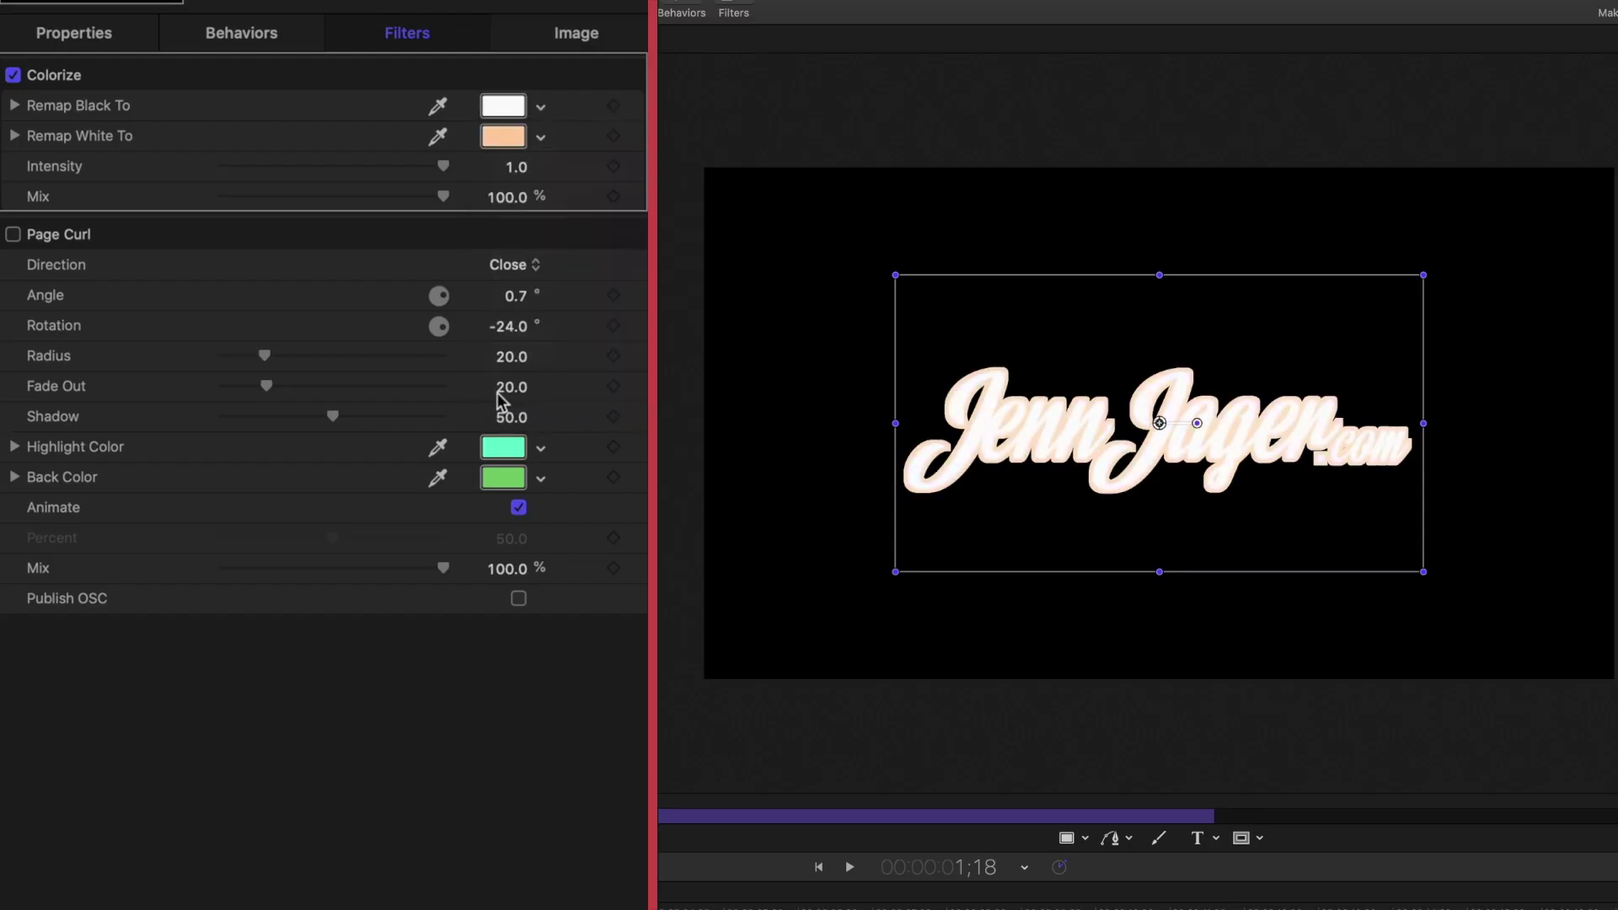
{"action": "left_click", "coordinate": [540, 138]}
{"action": "left_click_drag", "start_coordinate": [497, 415], "coordinate": [496, 433]}
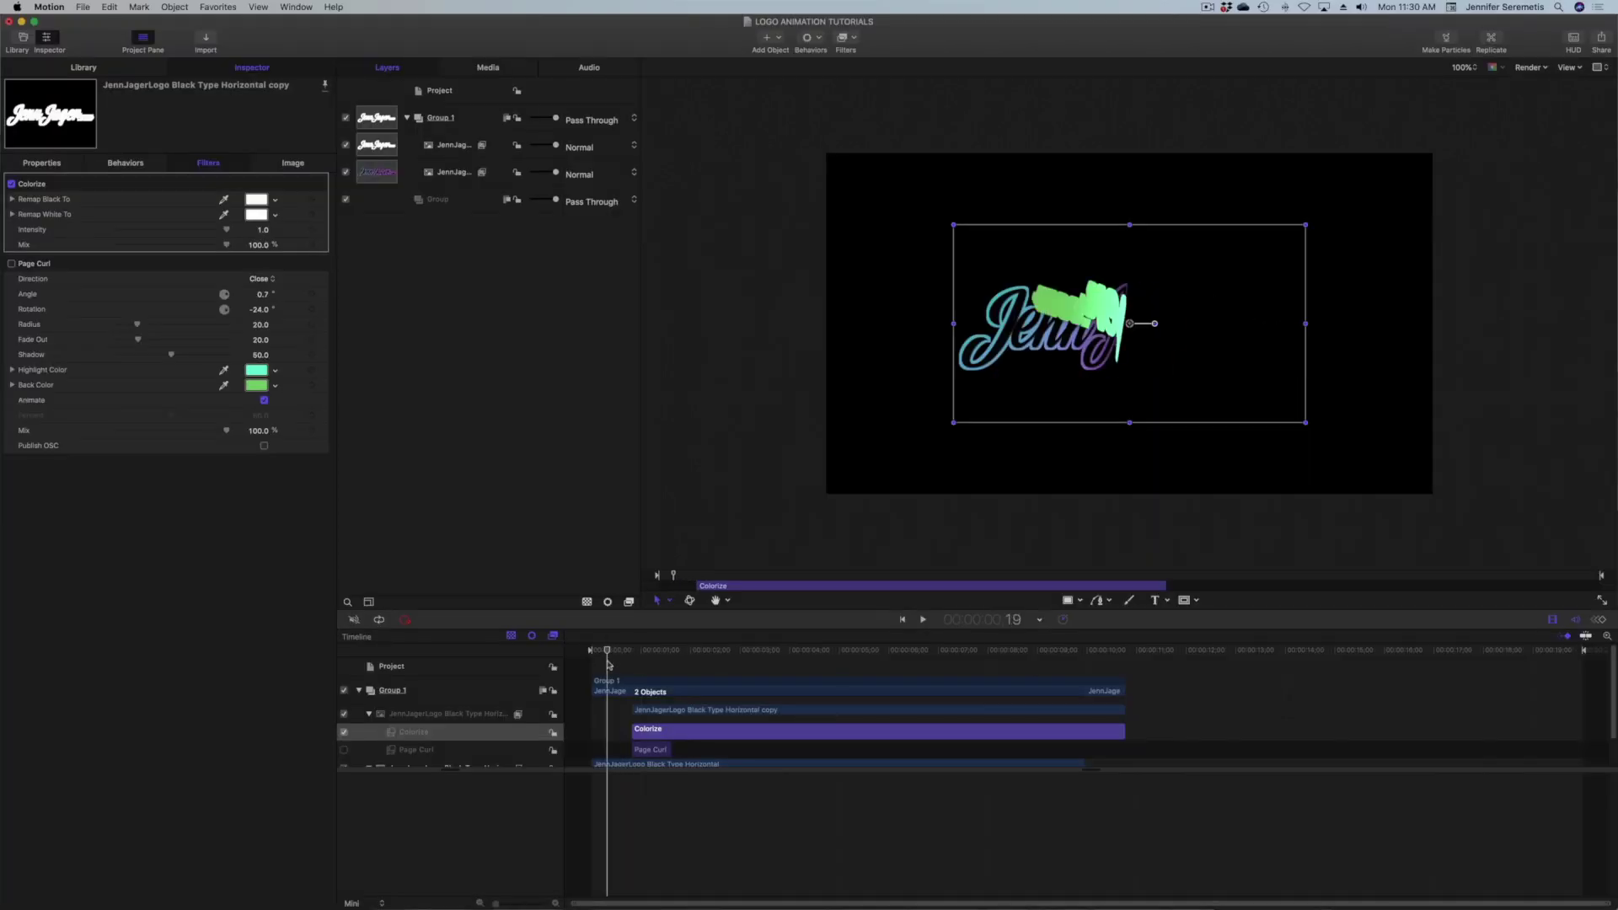
At frame 52, draw a thin, tall rectangle mask on the logo copy across the left edge of its first letter
{"action": "left_click_drag", "start_coordinate": [615, 681], "coordinate": [650, 678]}
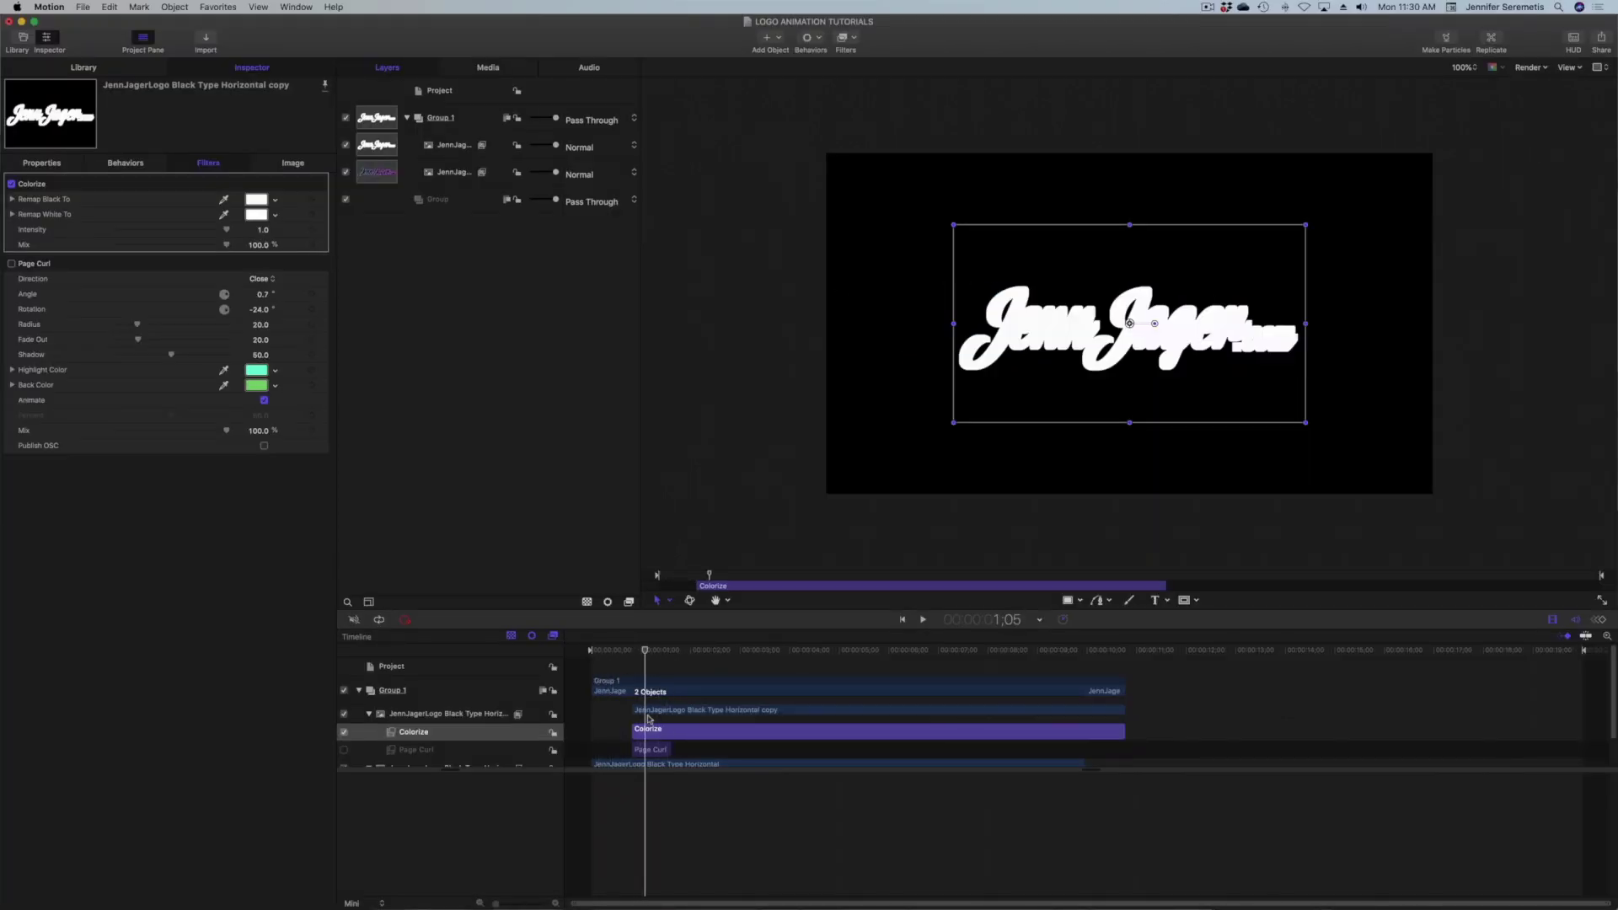
{"action": "left_click", "coordinate": [647, 713]}
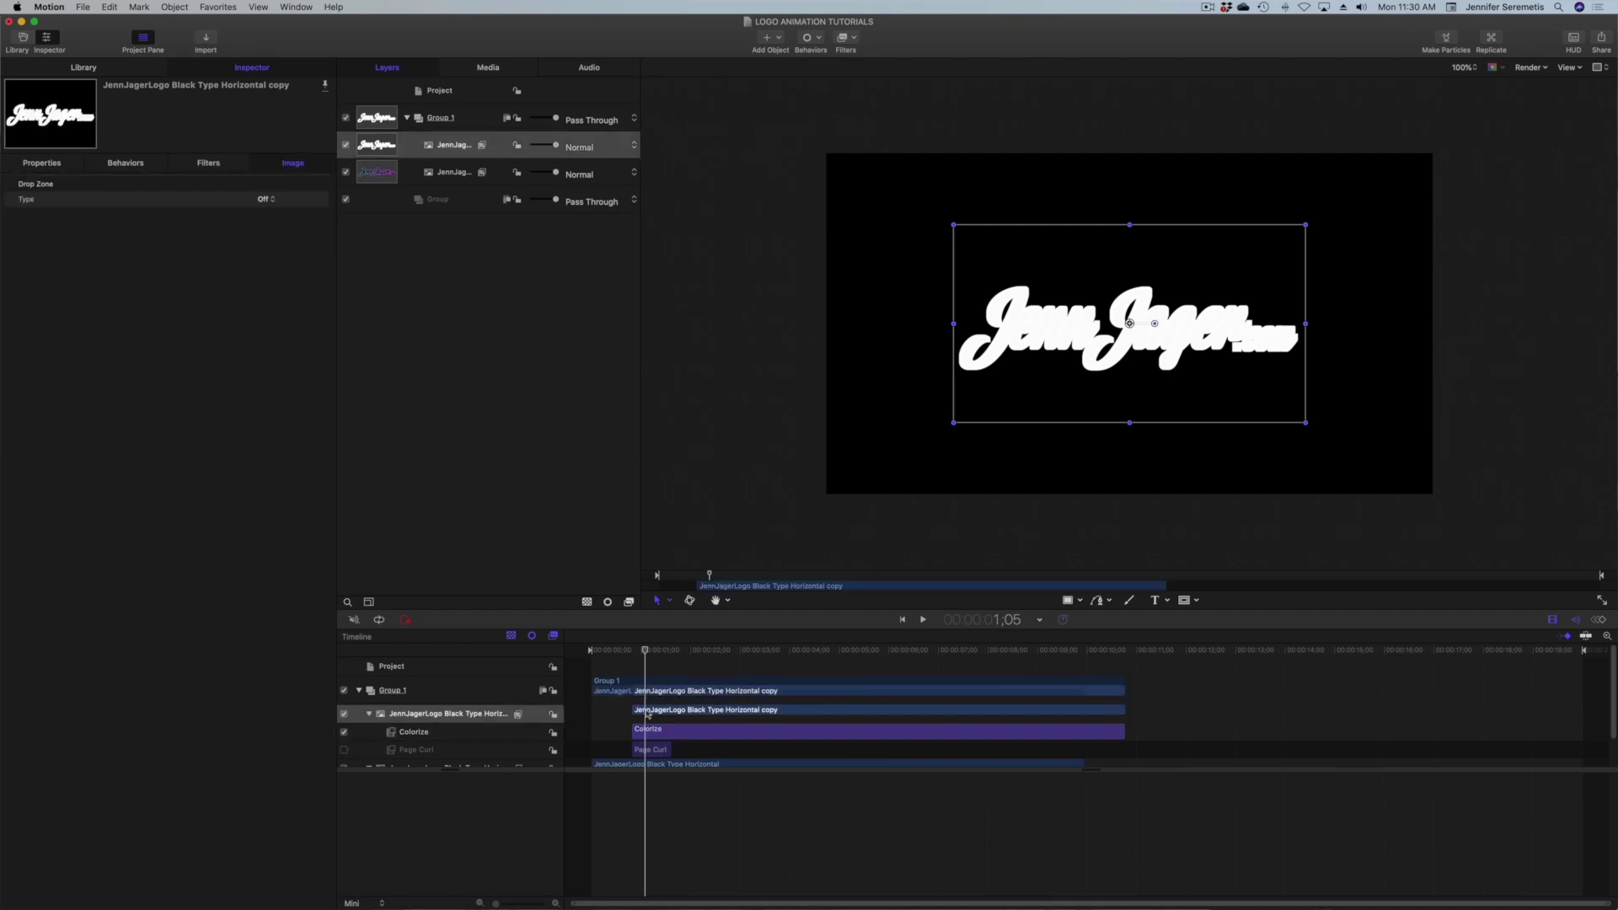
{"action": "left_click_drag", "start_coordinate": [642, 659], "coordinate": [633, 659]}
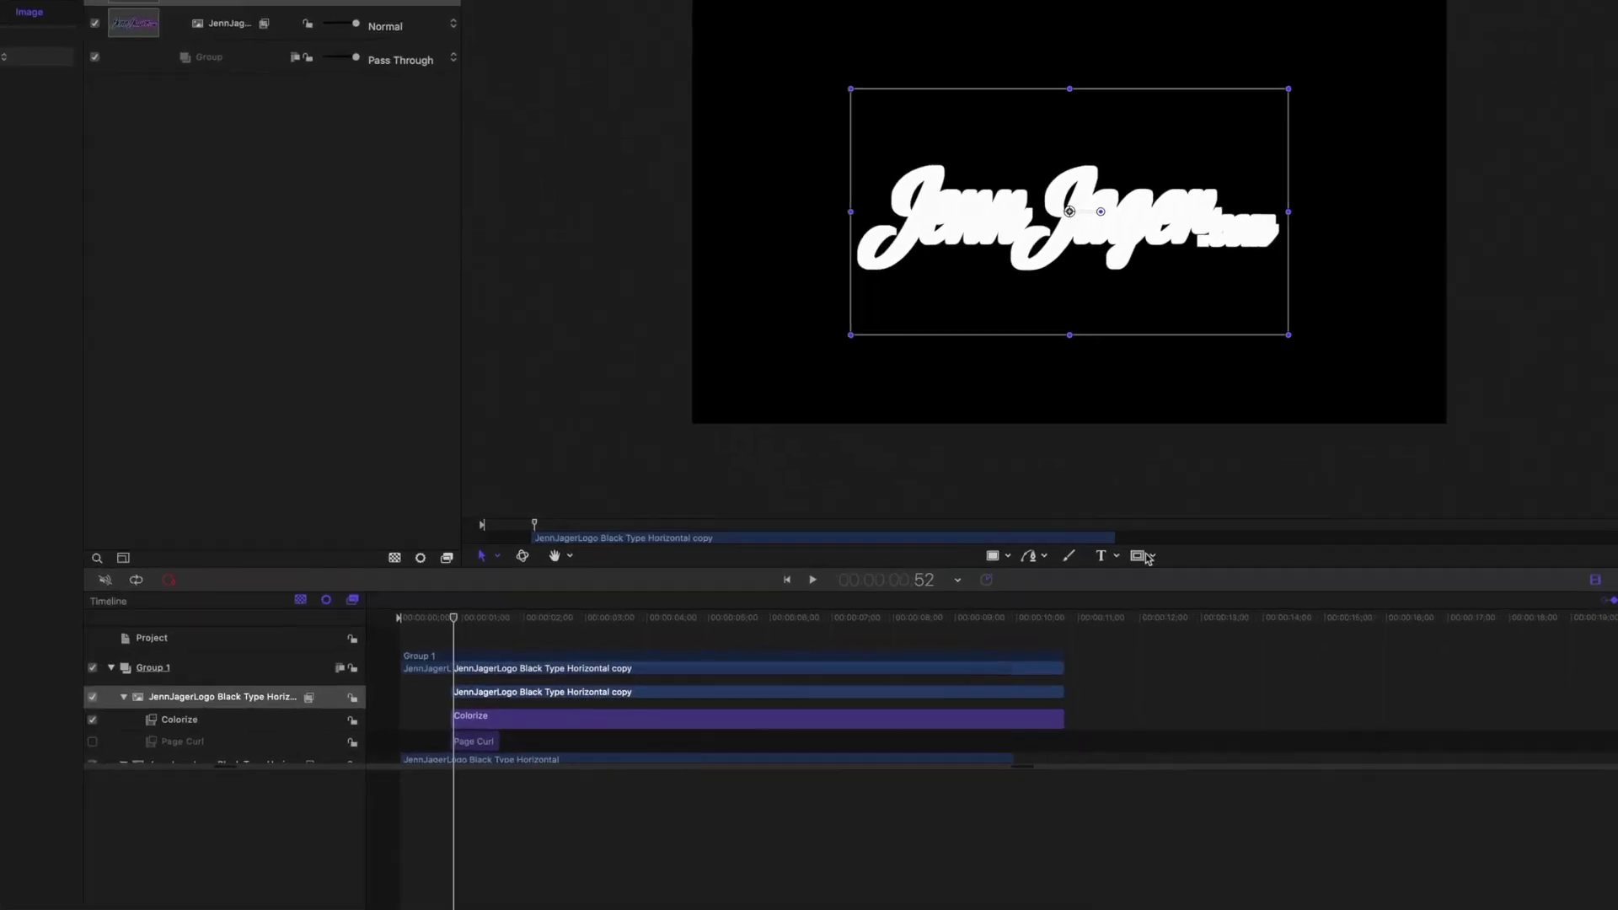
{"action": "left_click", "coordinate": [1196, 601]}
{"action": "left_click", "coordinate": [1089, 511]}
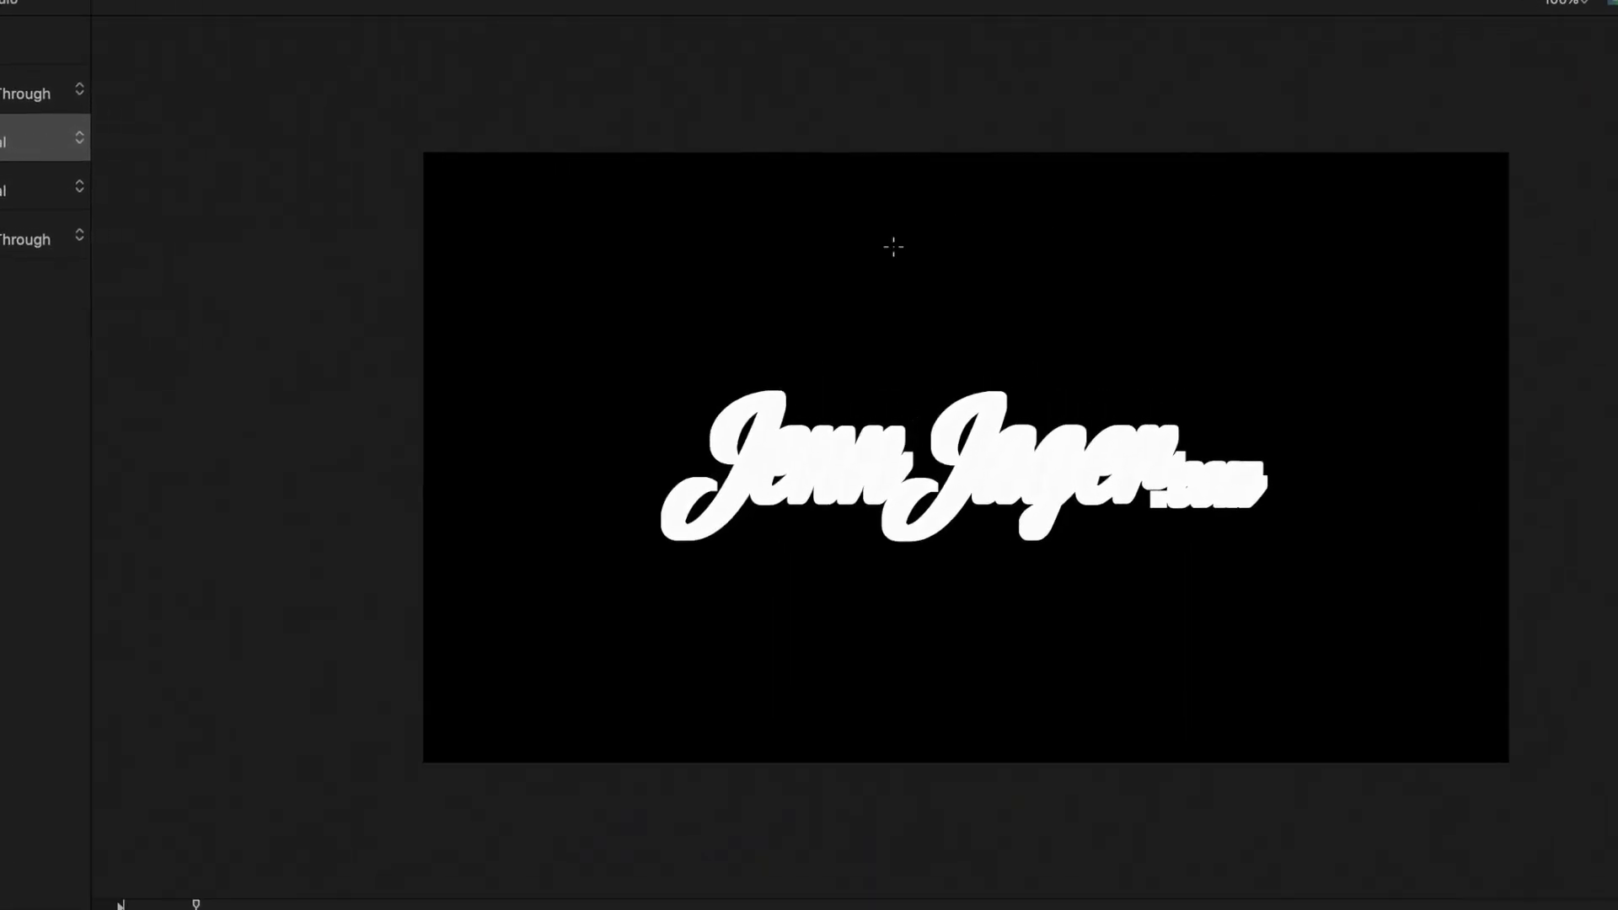
{"action": "left_click_drag", "start_coordinate": [687, 308], "coordinate": [691, 625]}
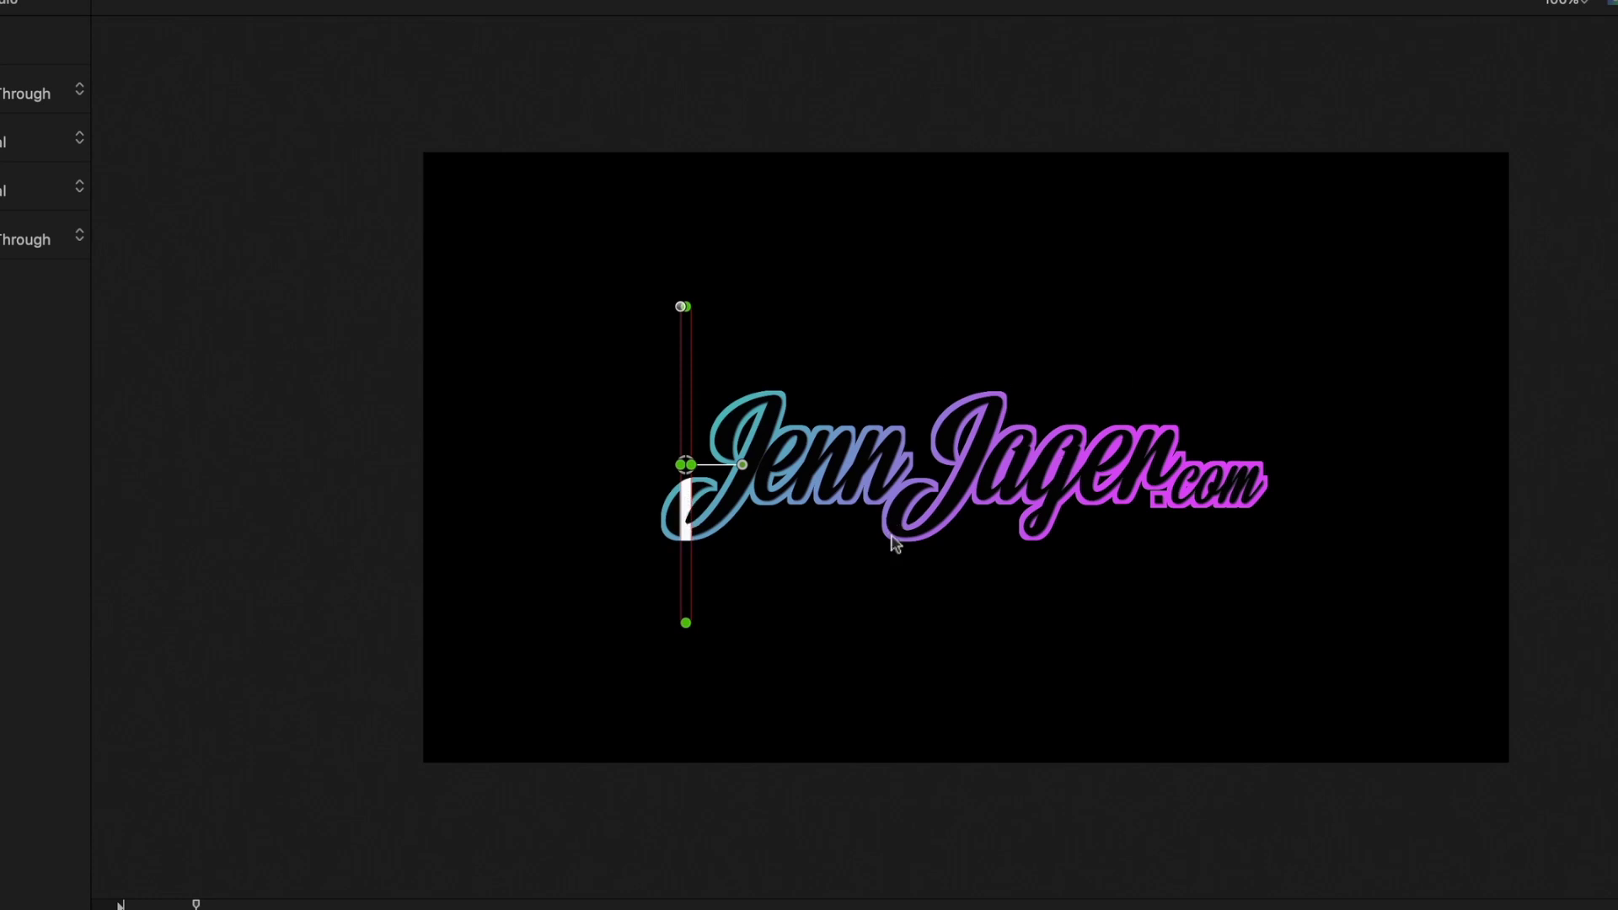
Rotate the rectangle mask clockwise into a diagonal slant and set its Feather to 76
{"action": "left_click_drag", "start_coordinate": [751, 468], "coordinate": [747, 496]}
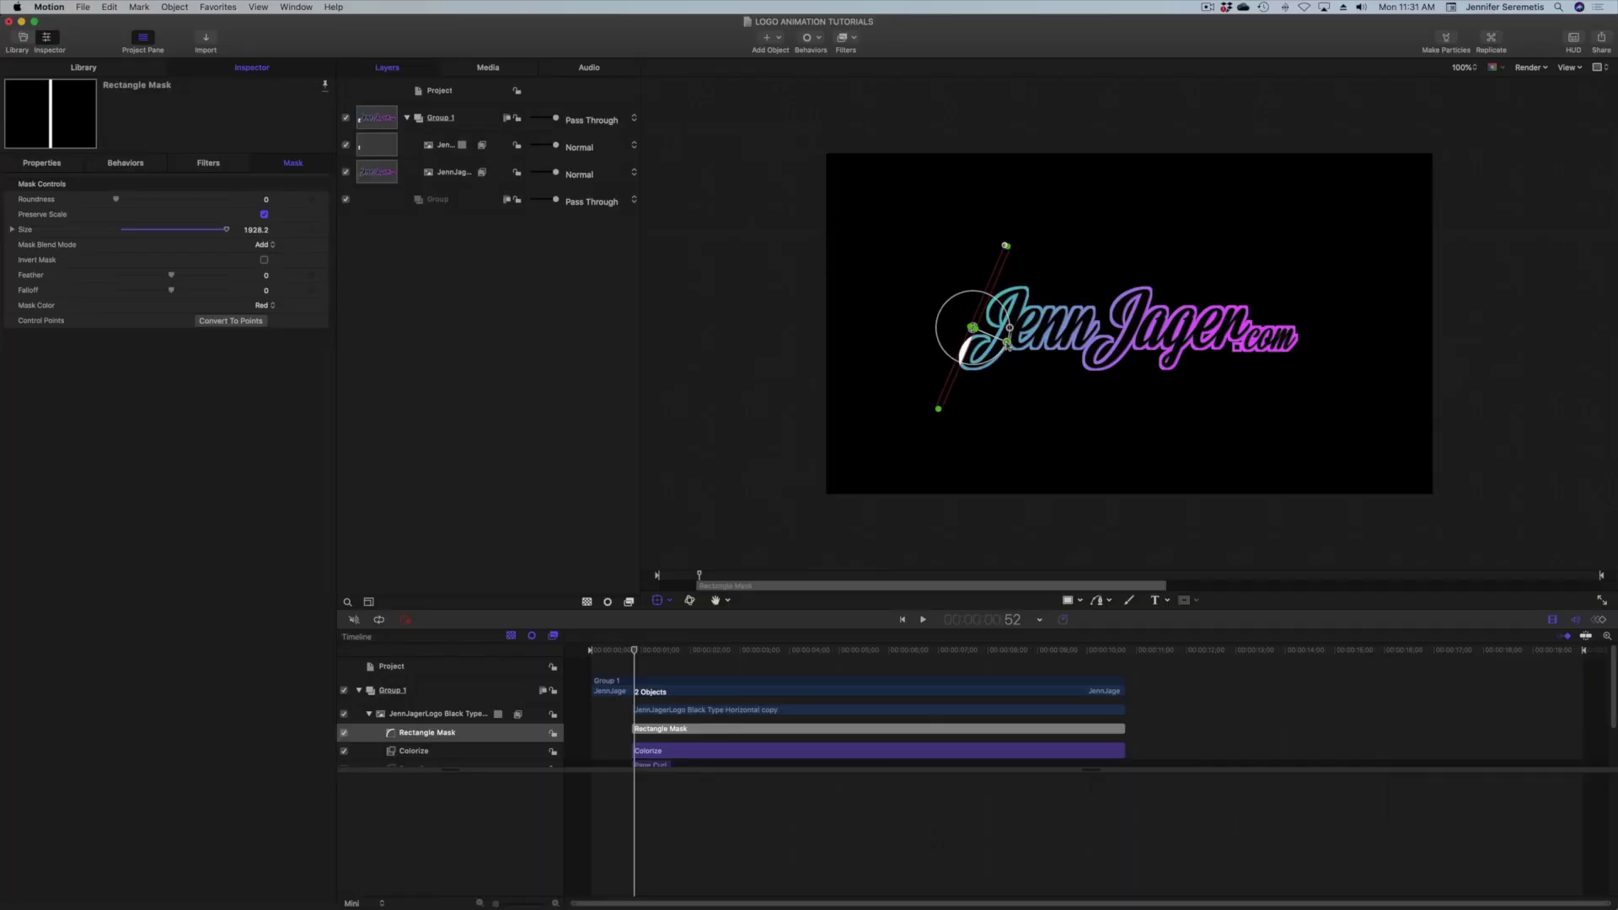
{"action": "left_click_drag", "start_coordinate": [1007, 343], "coordinate": [1004, 352]}
{"action": "left_click_drag", "start_coordinate": [173, 276], "coordinate": [212, 273]}
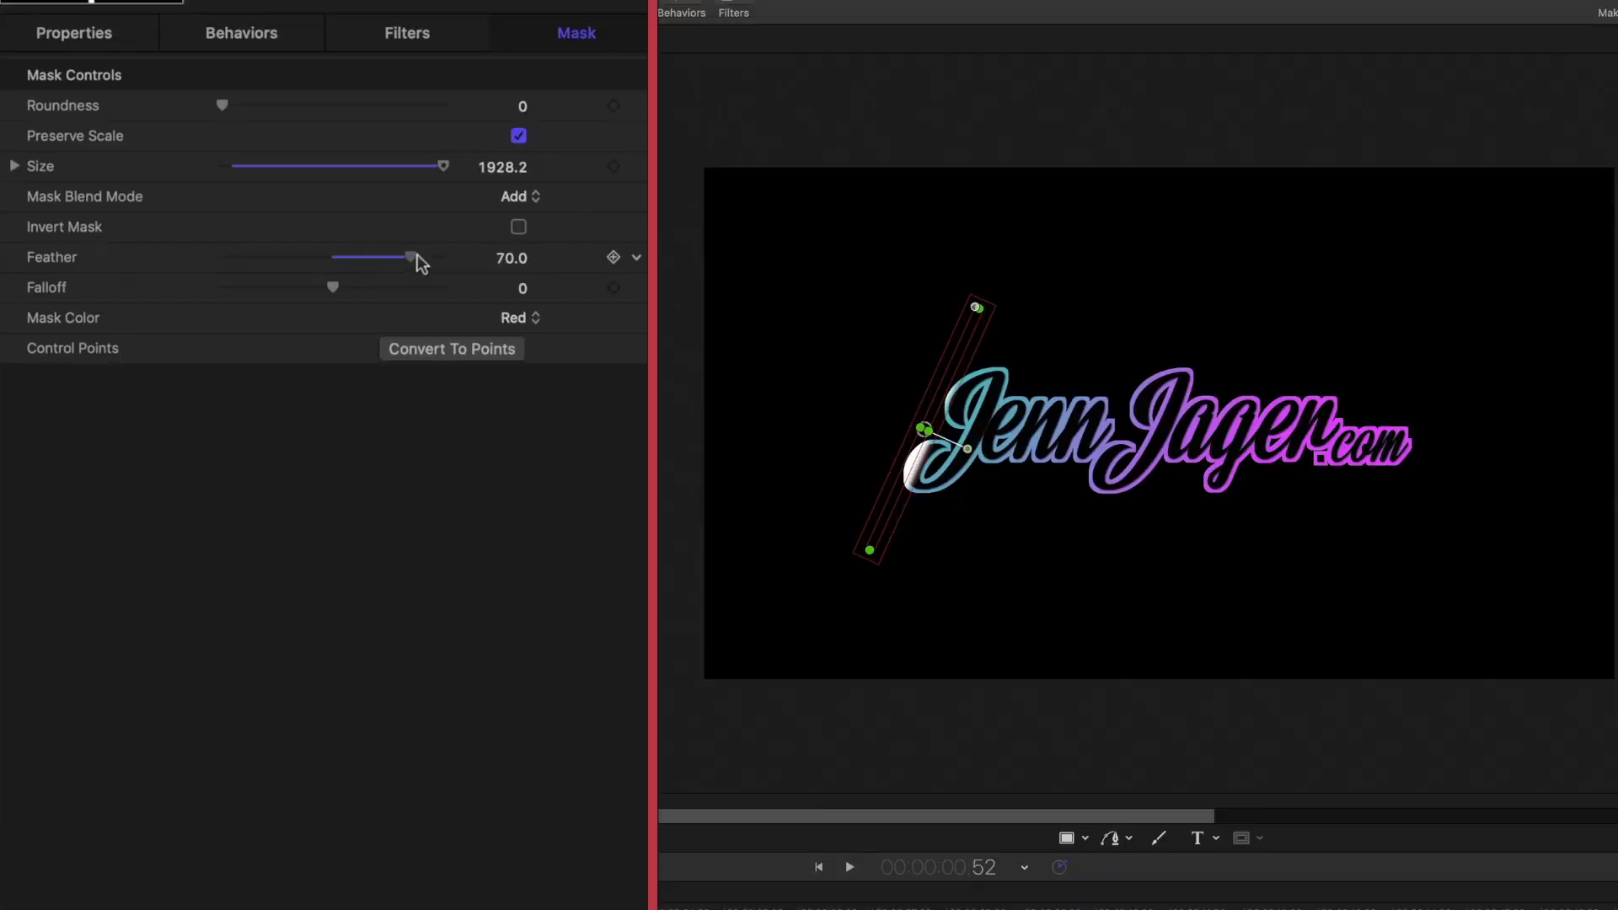
{"action": "mouse_move", "coordinate": [416, 254]}
{"action": "left_mouse_down"}
{"action": "mouse_move", "coordinate": [439, 254]}
{"action": "mouse_move", "coordinate": [416, 255]}
{"action": "left_mouse_up"}
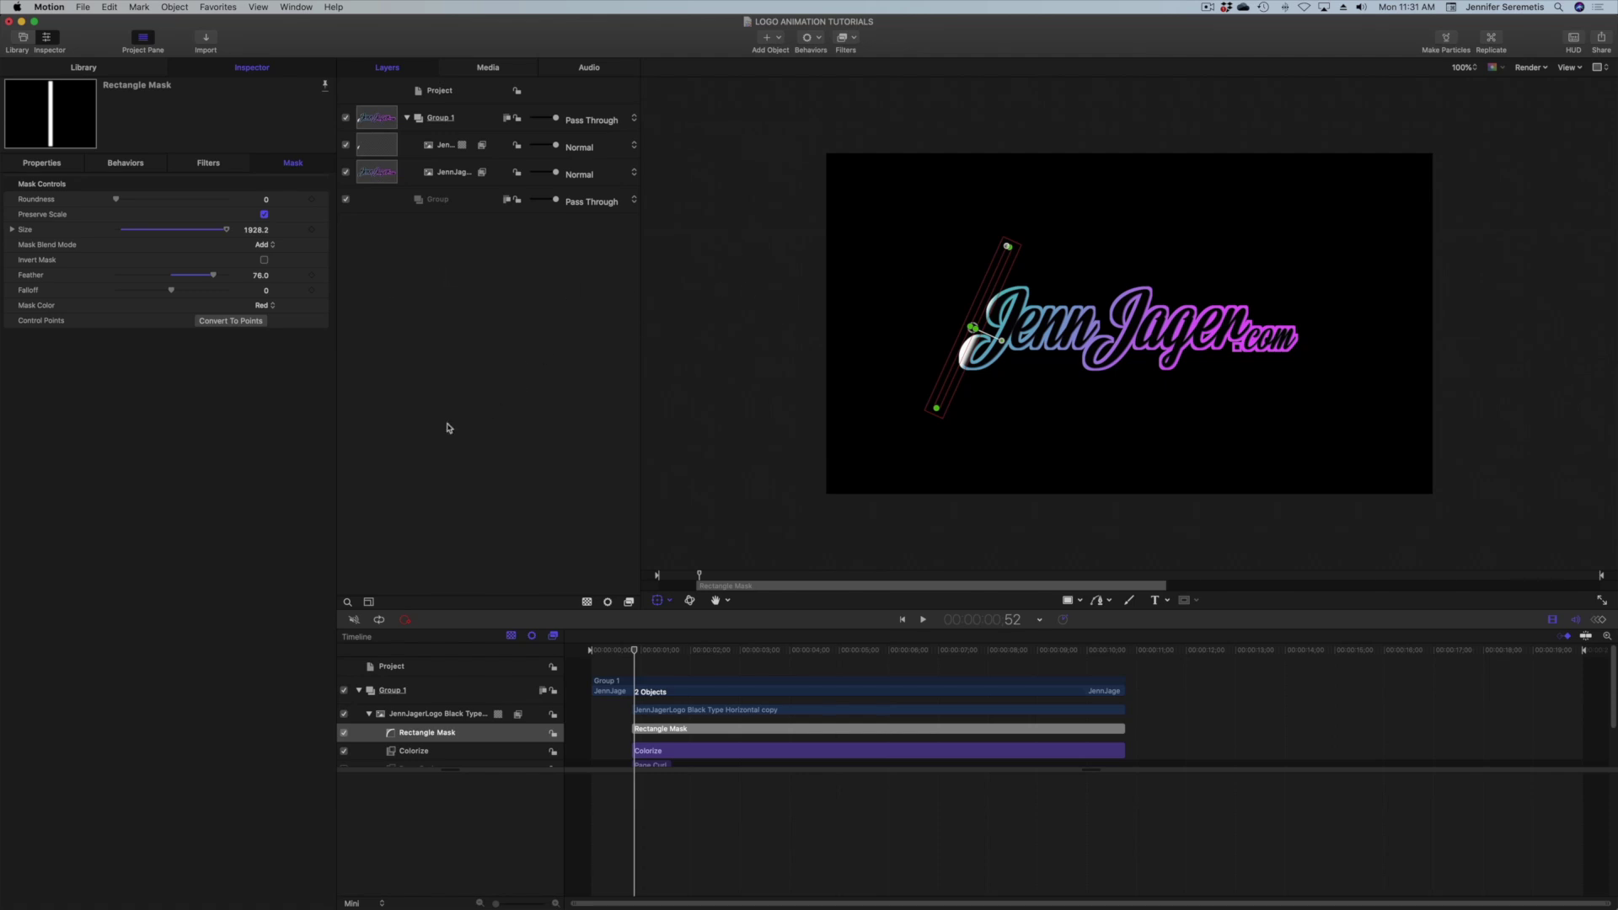
At frame 50, convert the rectangle mask on the logo copy to control points
{"action": "left_click_drag", "start_coordinate": [642, 656], "coordinate": [633, 658]}
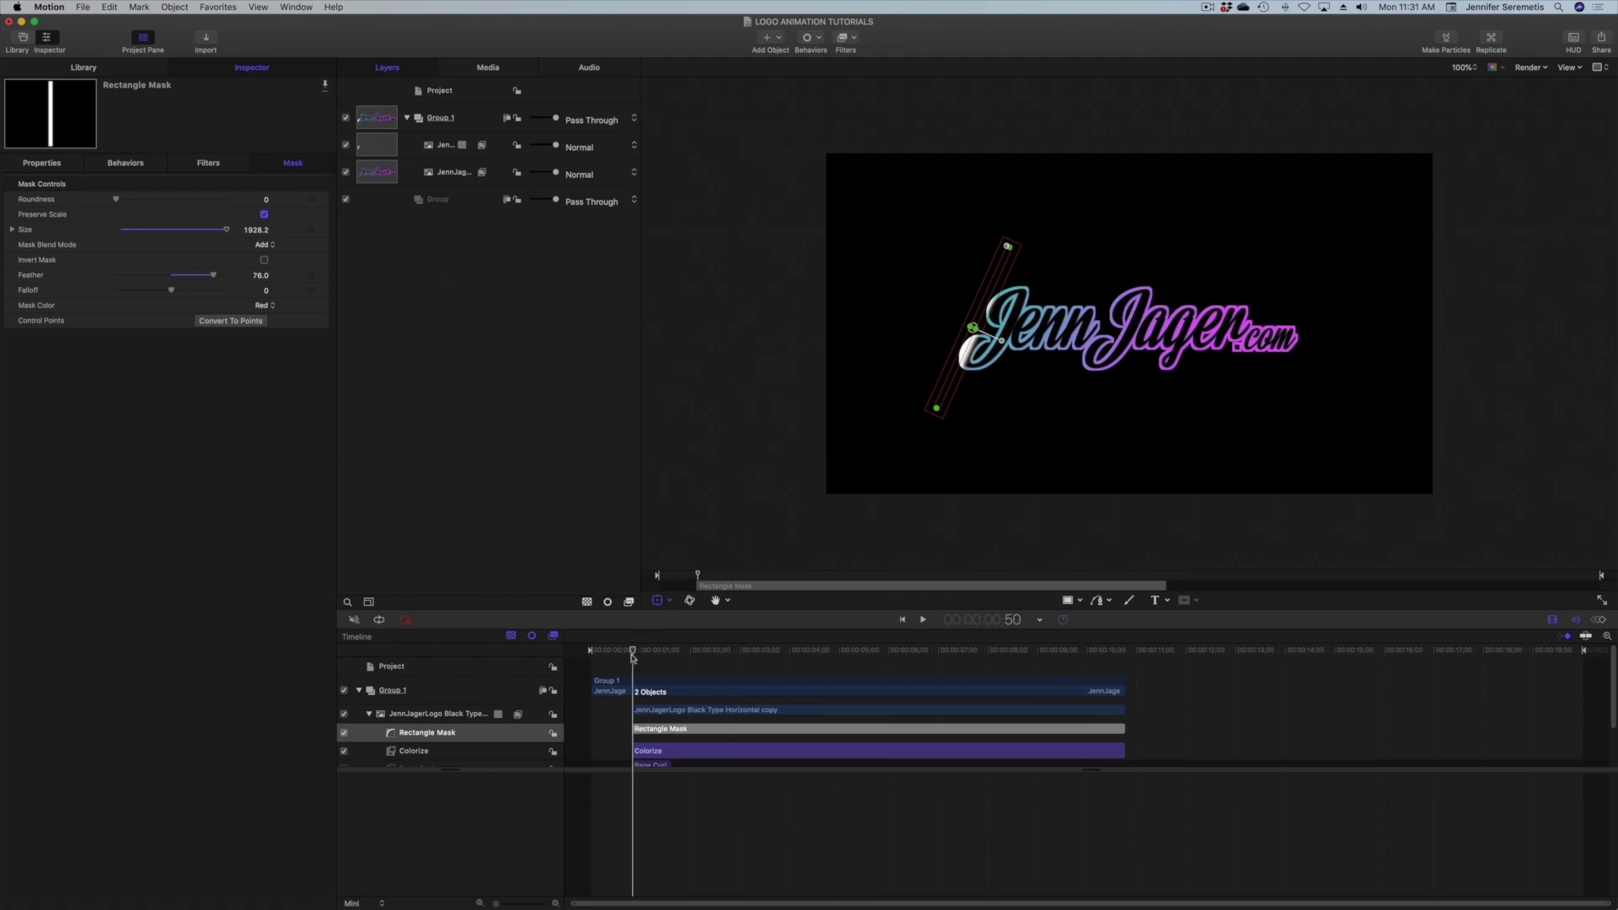
{"action": "left_click", "coordinate": [640, 712]}
{"action": "left_click", "coordinate": [639, 730]}
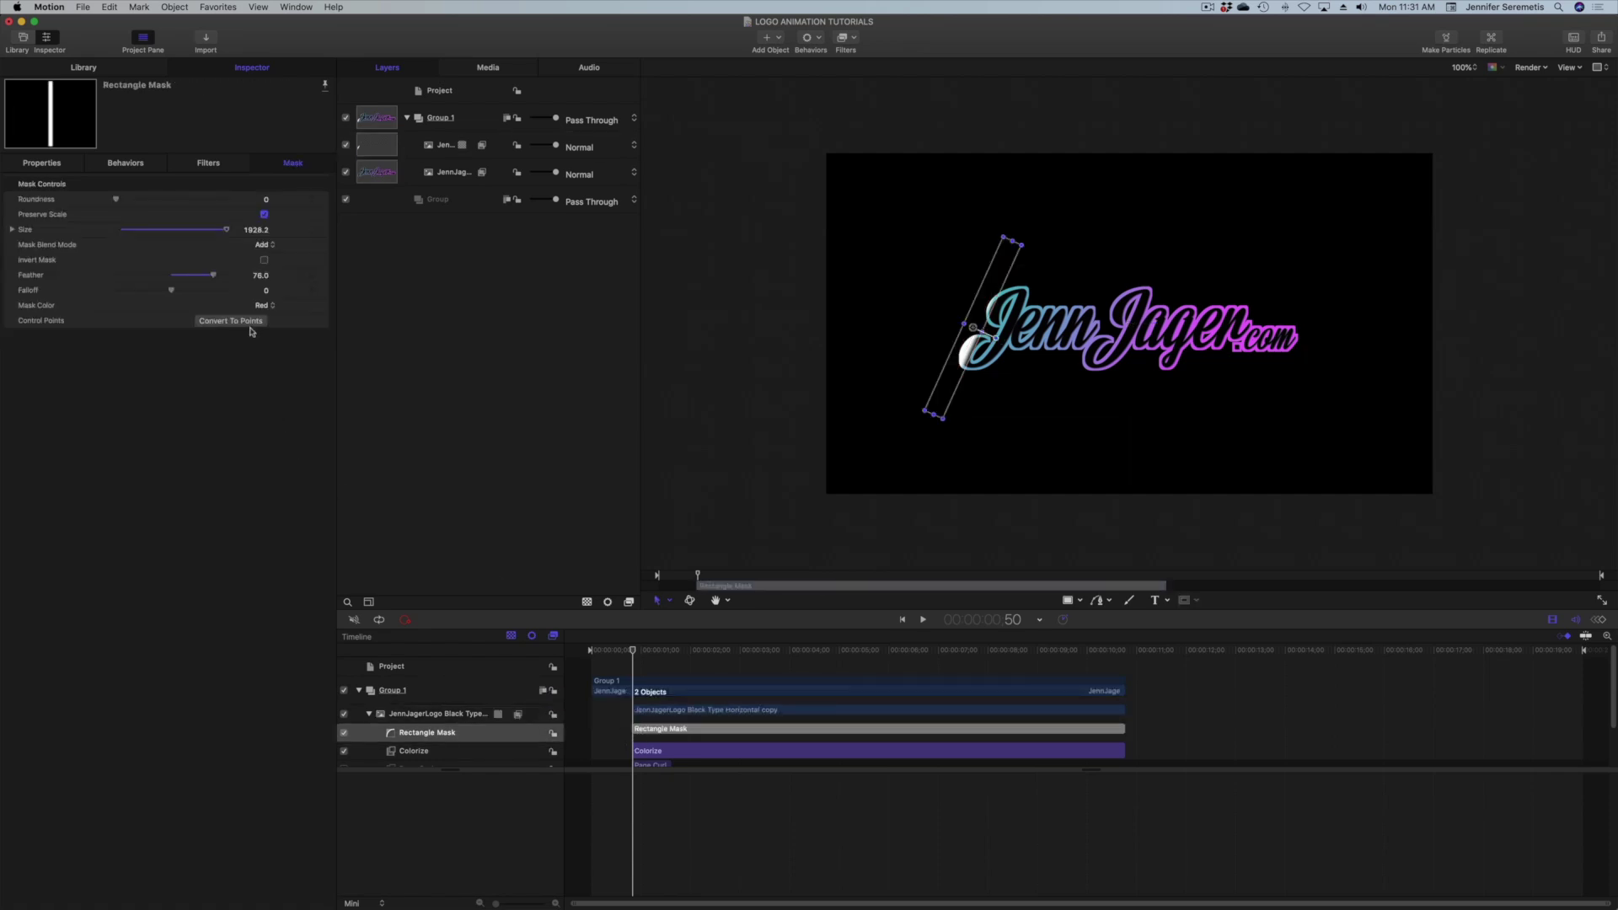
{"action": "left_click", "coordinate": [251, 323]}
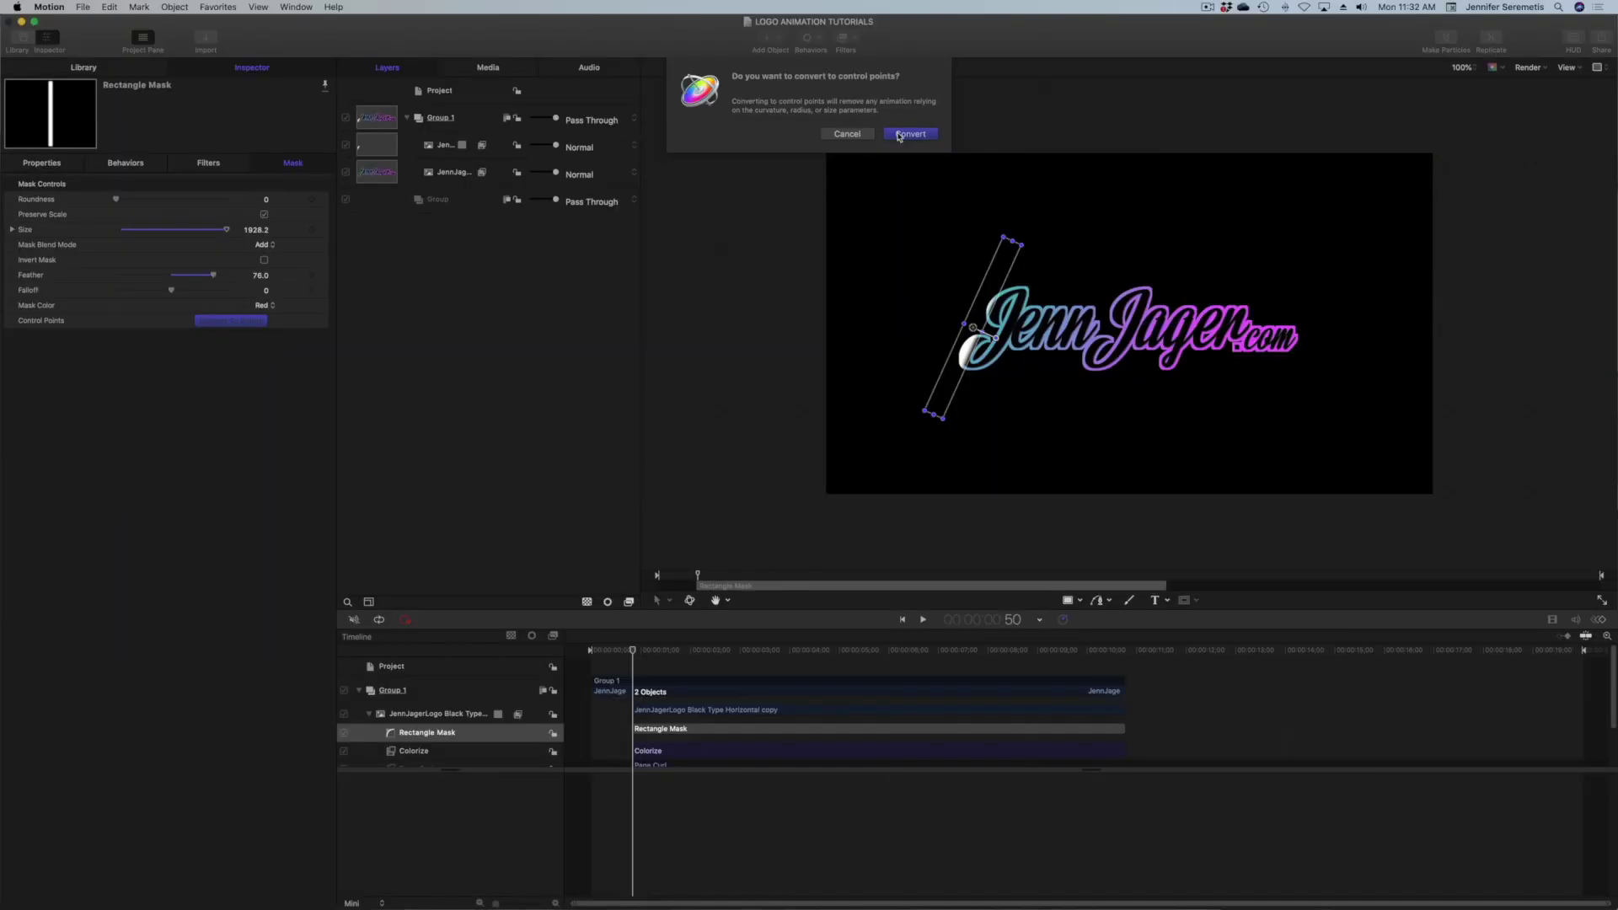
{"action": "left_click", "coordinate": [1346, 195]}
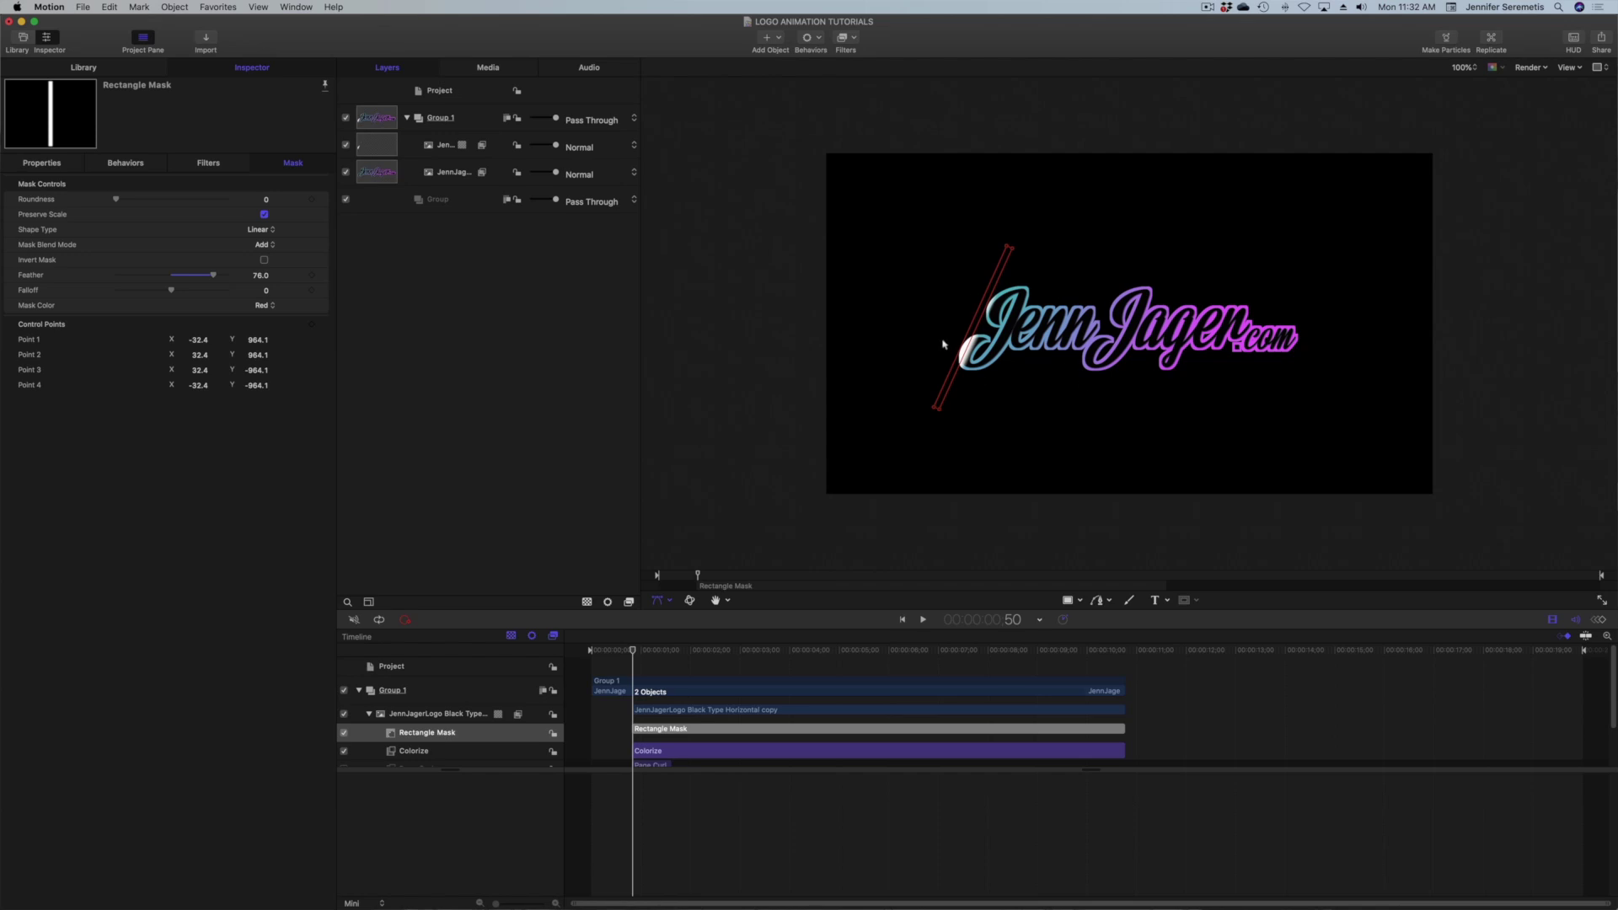
Record keyframes moving the slanted mask from just left of the logo at frame 50 to just past its right end at 1;54
{"action": "key", "text": "a"}
{"action": "left_click_drag", "start_coordinate": [984, 309], "coordinate": [969, 300]}
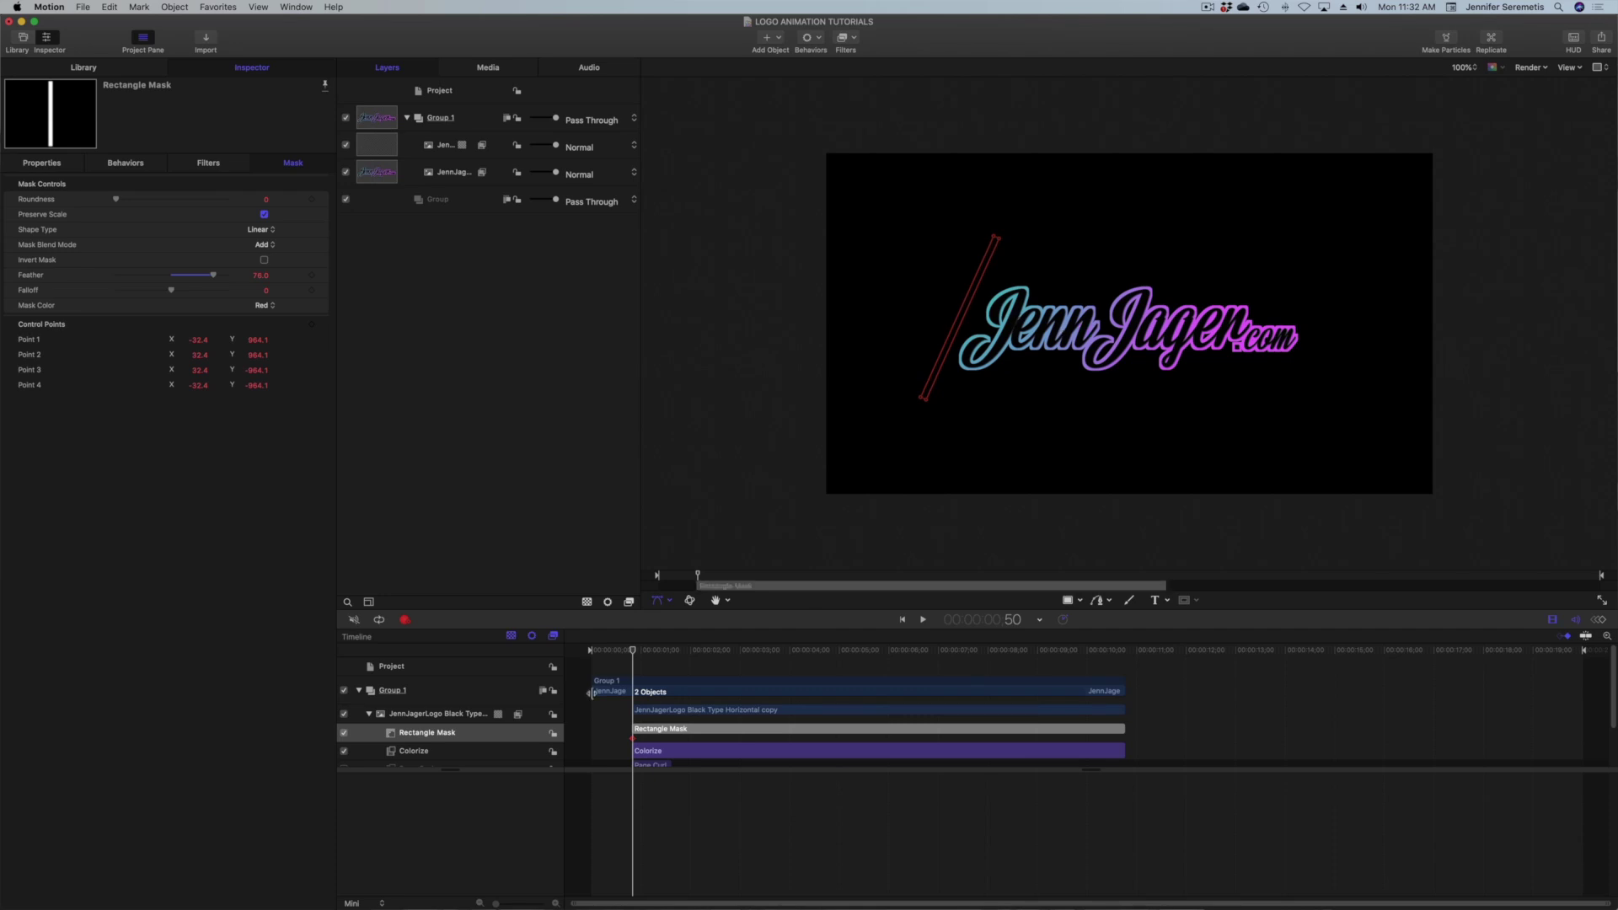
{"action": "left_click_drag", "start_coordinate": [634, 651], "coordinate": [687, 657]}
{"action": "left_click_drag", "start_coordinate": [964, 315], "coordinate": [1327, 354]}
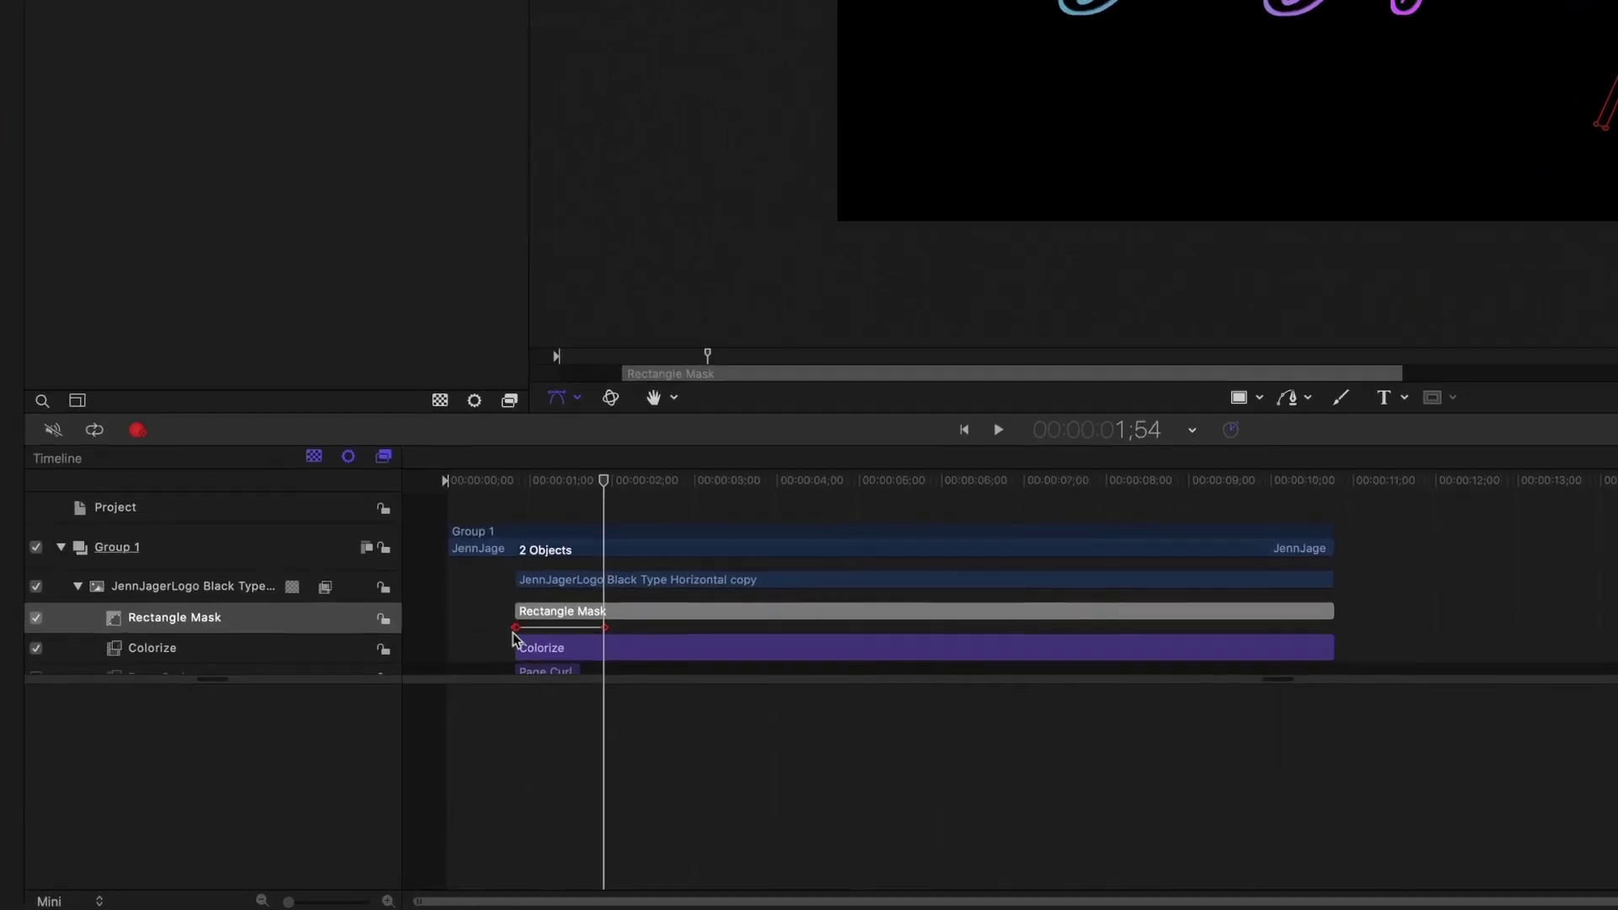
Delete the mask's extra keyframe at frame 48, move its frame 50 keyframe to 48, and stop keyframe recording
{"action": "left_click_drag", "start_coordinate": [481, 425], "coordinate": [469, 425]}
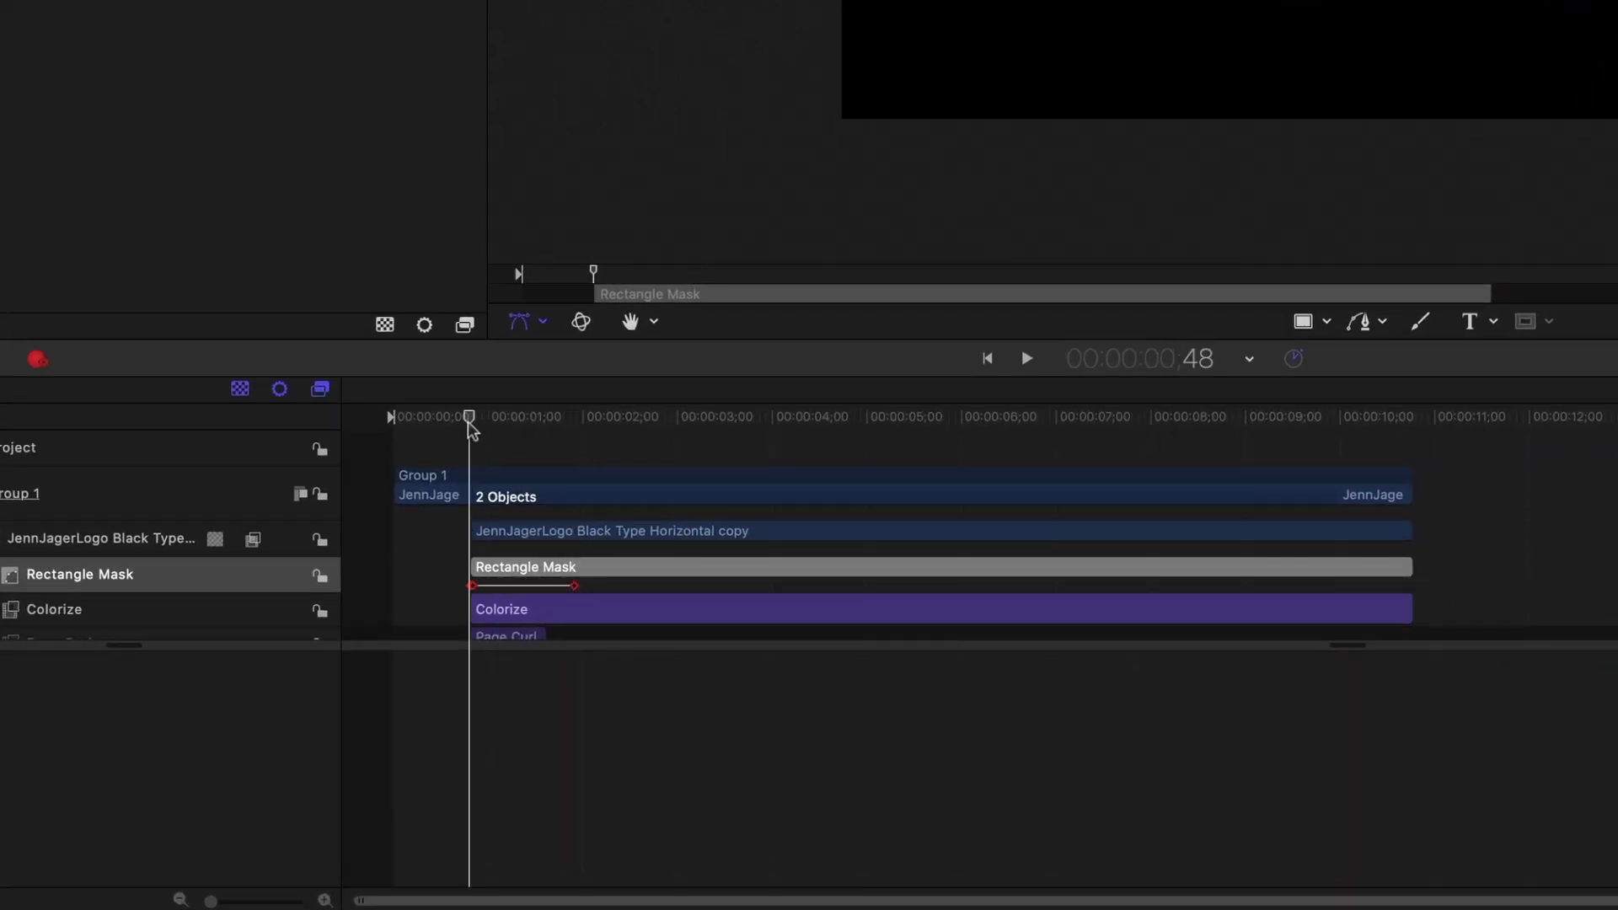
{"action": "left_click_drag", "start_coordinate": [211, 902], "coordinate": [318, 900]}
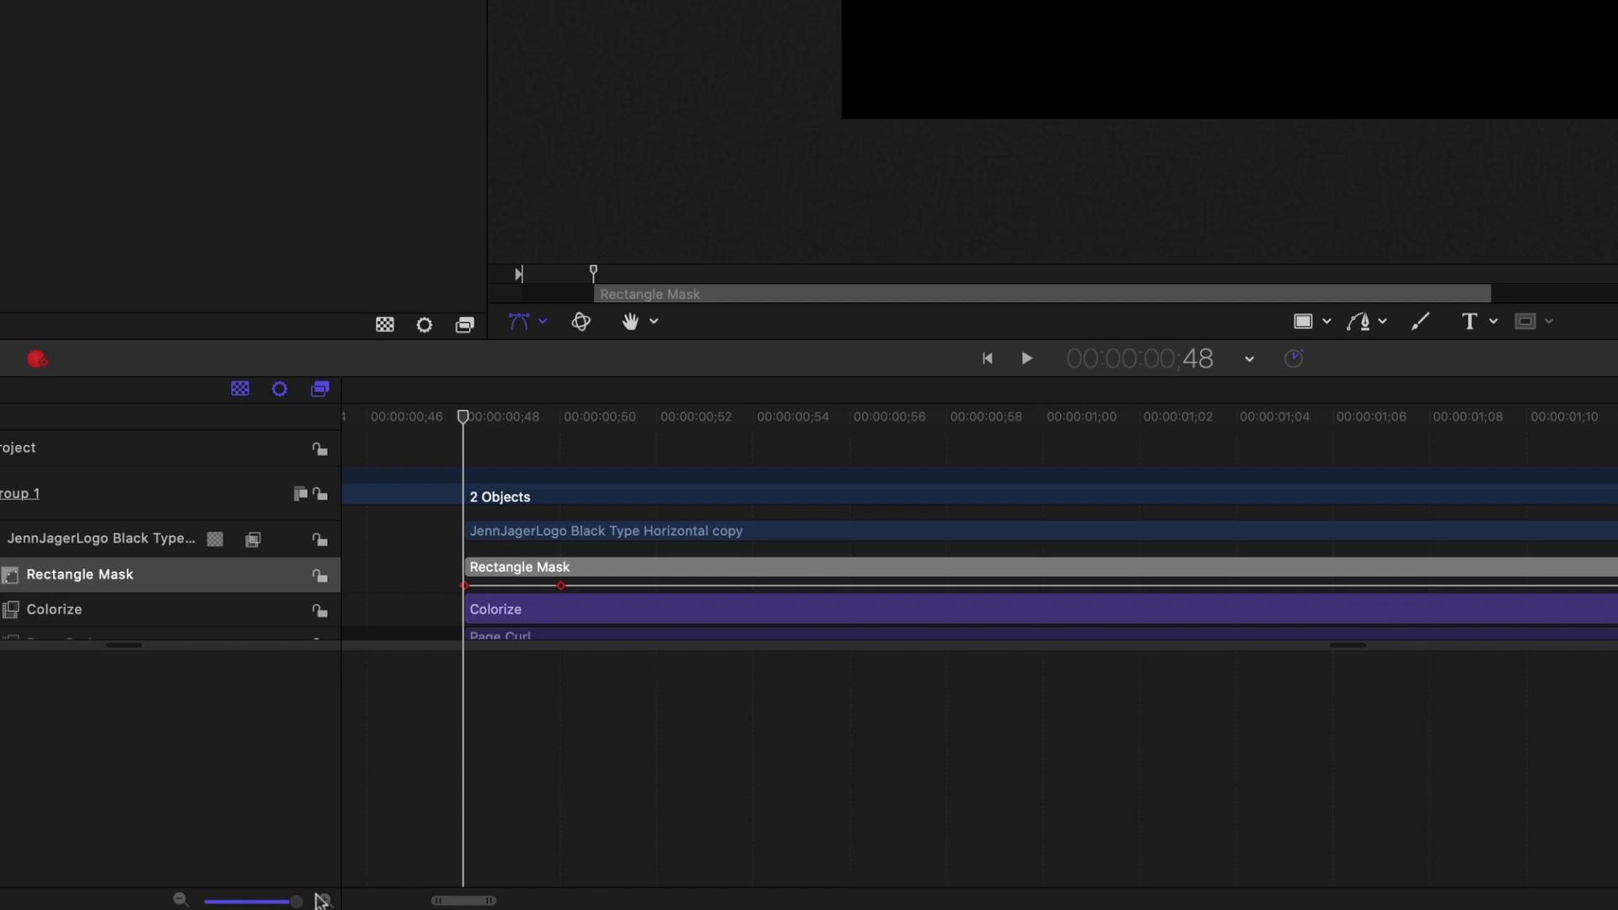
{"action": "right_click", "coordinate": [464, 586]}
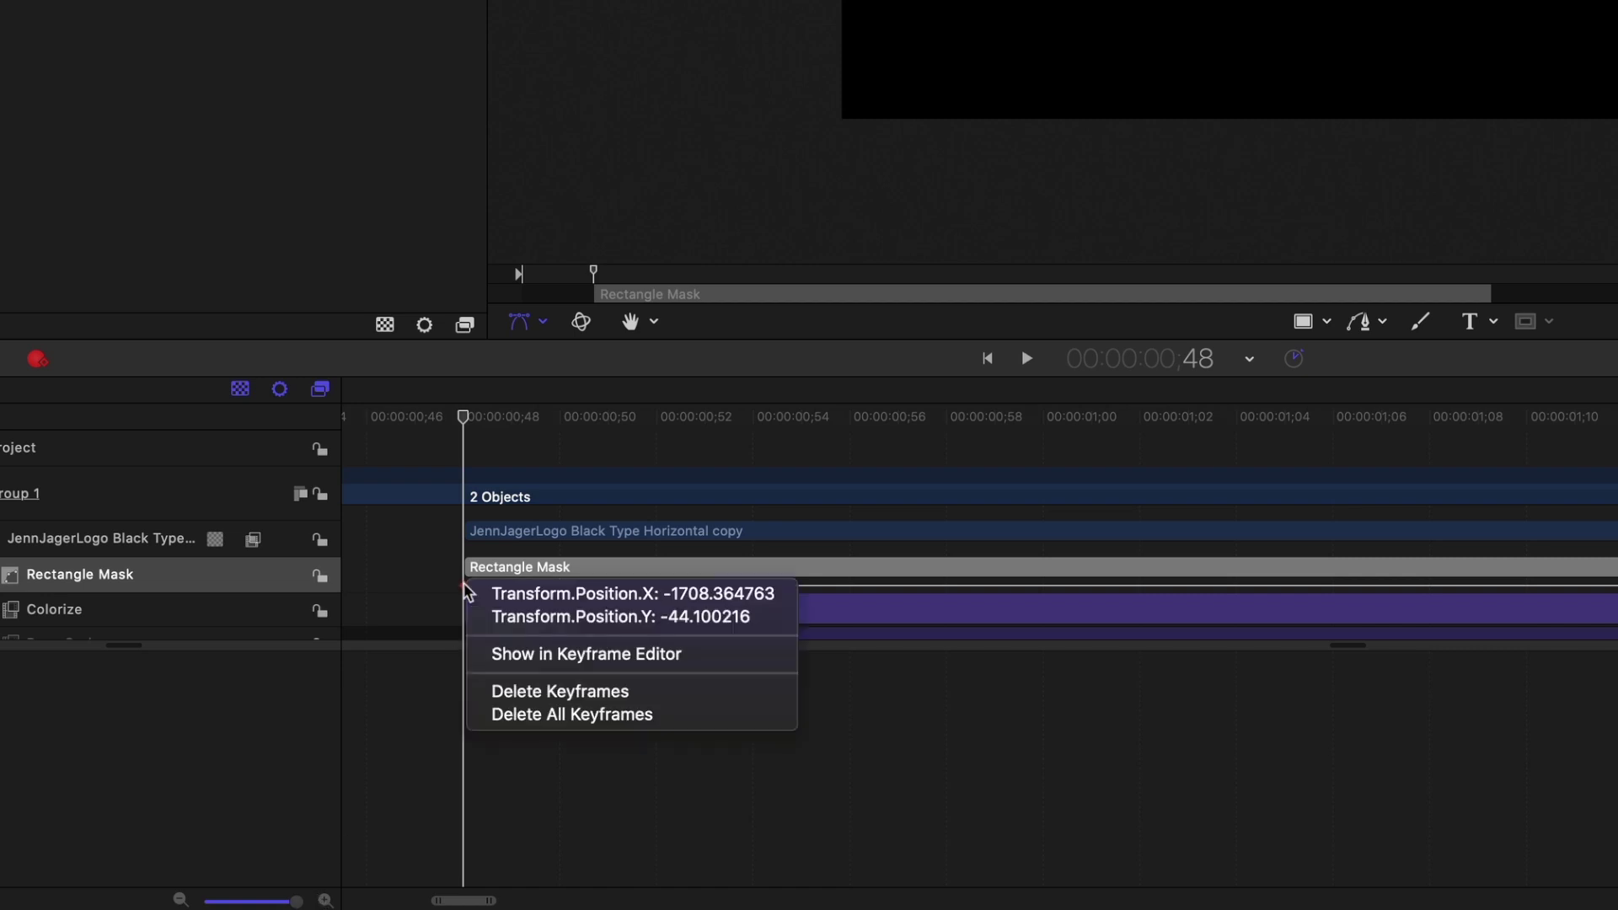
{"action": "left_click", "coordinate": [497, 691]}
{"action": "left_click_drag", "start_coordinate": [560, 586], "coordinate": [465, 586]}
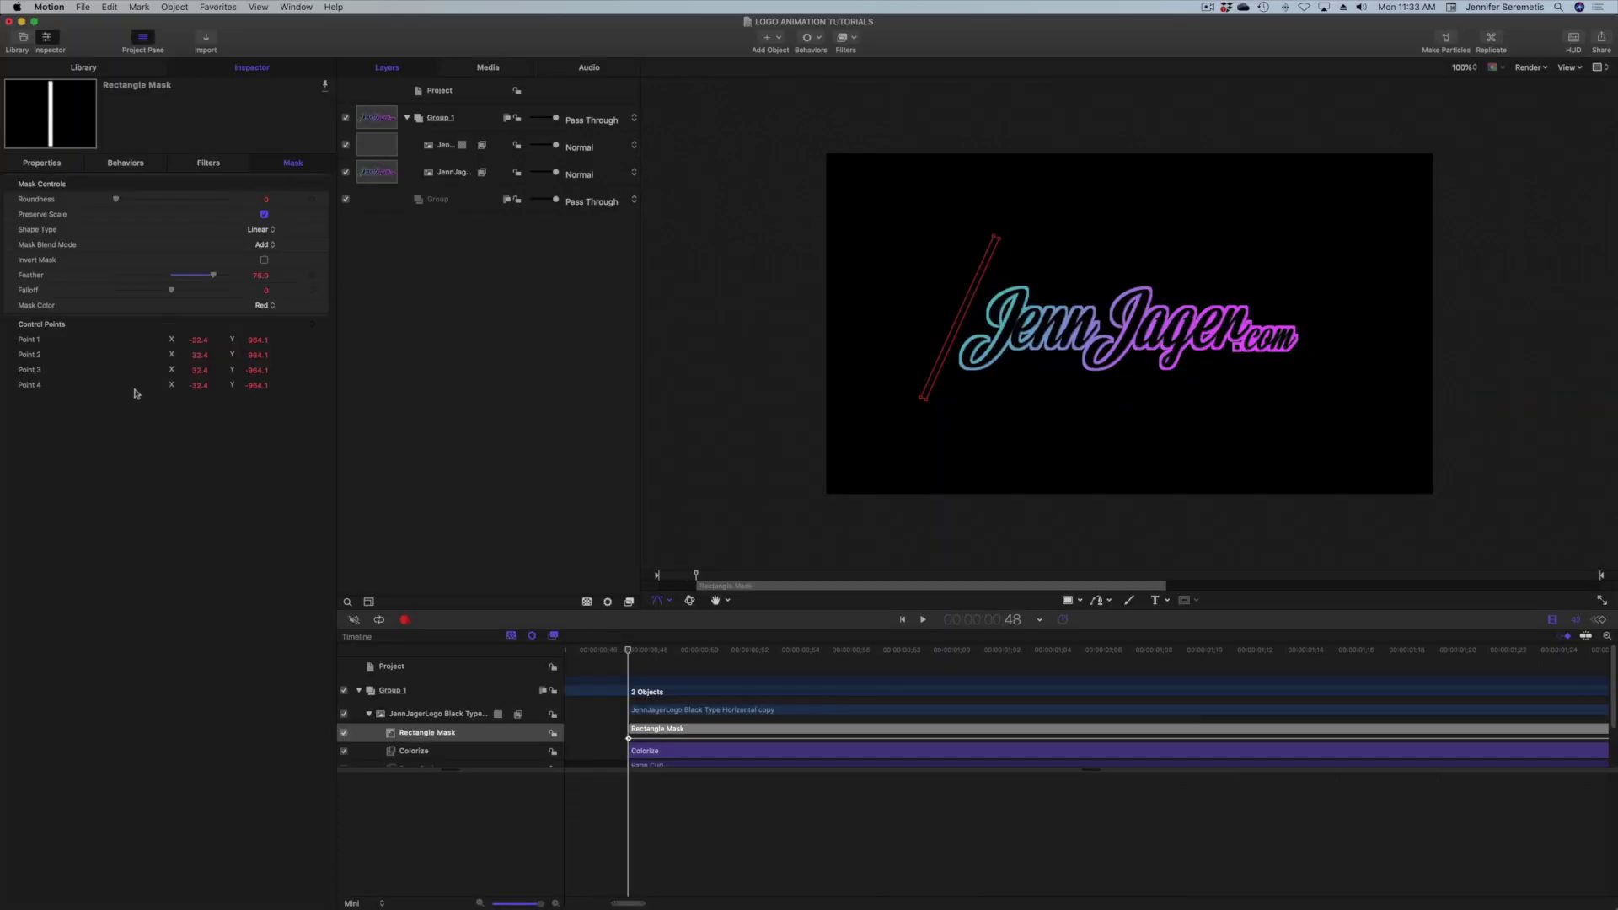
{"action": "key", "text": "a"}
Deselect everything and play back the shine sweeping across the logo
{"action": "mouse_move", "coordinate": [644, 654]}
{"action": "left_mouse_down"}
{"action": "mouse_move", "coordinate": [918, 693]}
{"action": "mouse_move", "coordinate": [1180, 693]}
{"action": "mouse_move", "coordinate": [1585, 670]}
{"action": "mouse_move", "coordinate": [1614, 628]}
{"action": "mouse_move", "coordinate": [1382, 651]}
{"action": "mouse_move", "coordinate": [634, 651]}
{"action": "left_mouse_up"}
{"action": "key", "text": "super+shift+a"}
{"action": "key", "text": "space"}
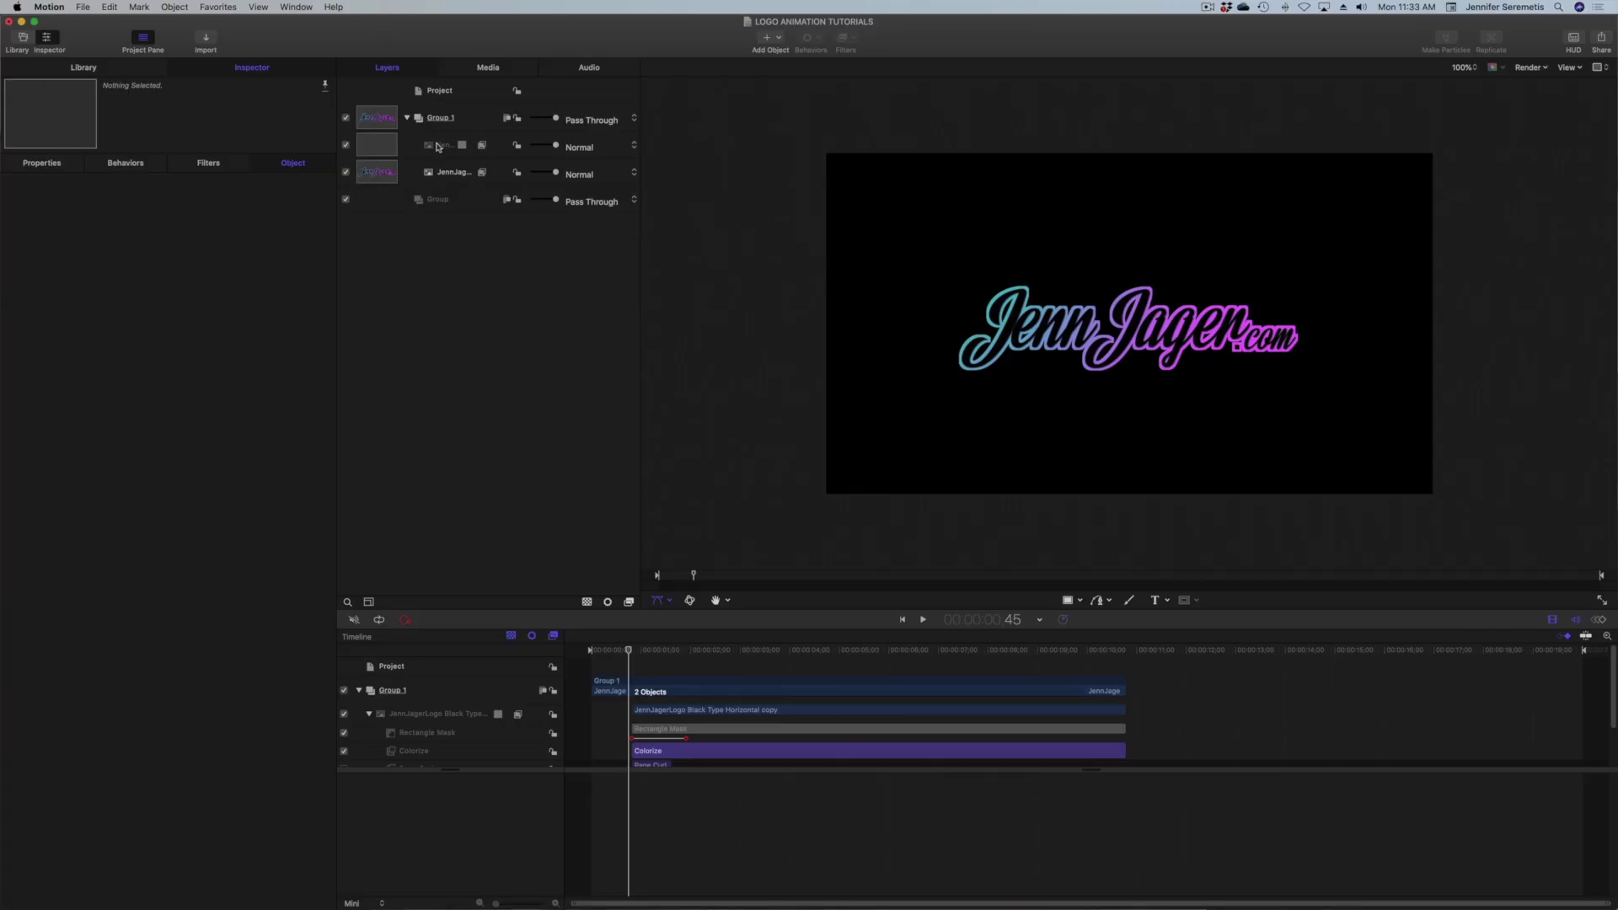
With the playhead at frame 56, place the masked white logo copy in its own group inside Group 1
{"action": "left_click", "coordinate": [438, 148]}
{"action": "mouse_move", "coordinate": [629, 660]}
{"action": "left_mouse_down"}
{"action": "mouse_move", "coordinate": [692, 672]}
{"action": "mouse_move", "coordinate": [621, 674]}
{"action": "mouse_move", "coordinate": [700, 679]}
{"action": "mouse_move", "coordinate": [638, 687]}
{"action": "left_mouse_up"}
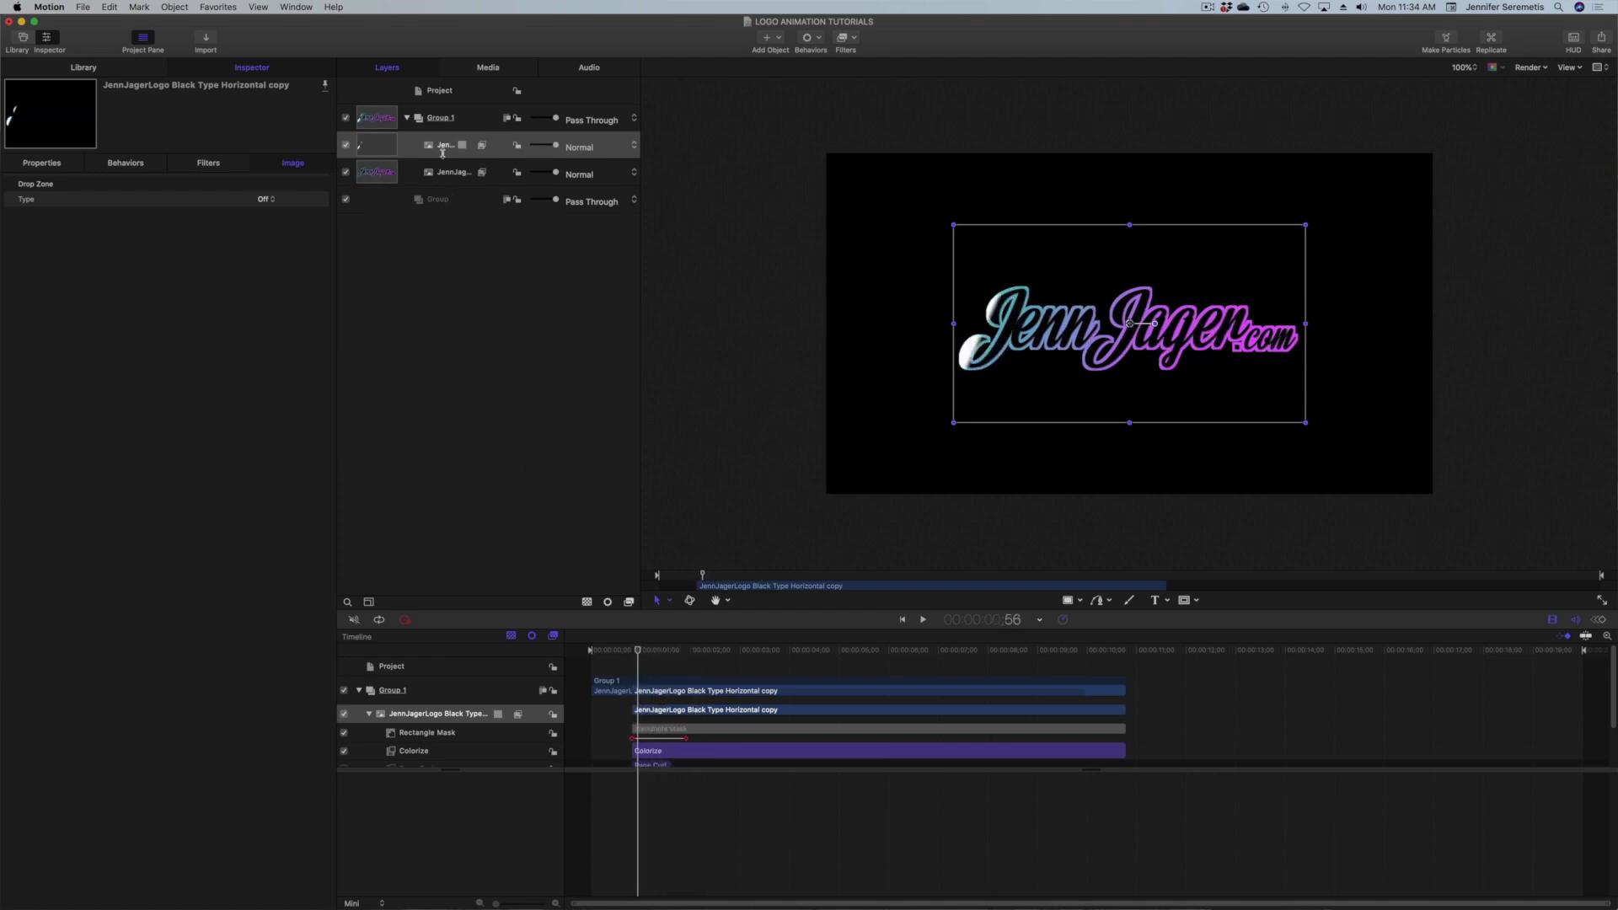
{"action": "right_click", "coordinate": [432, 146]}
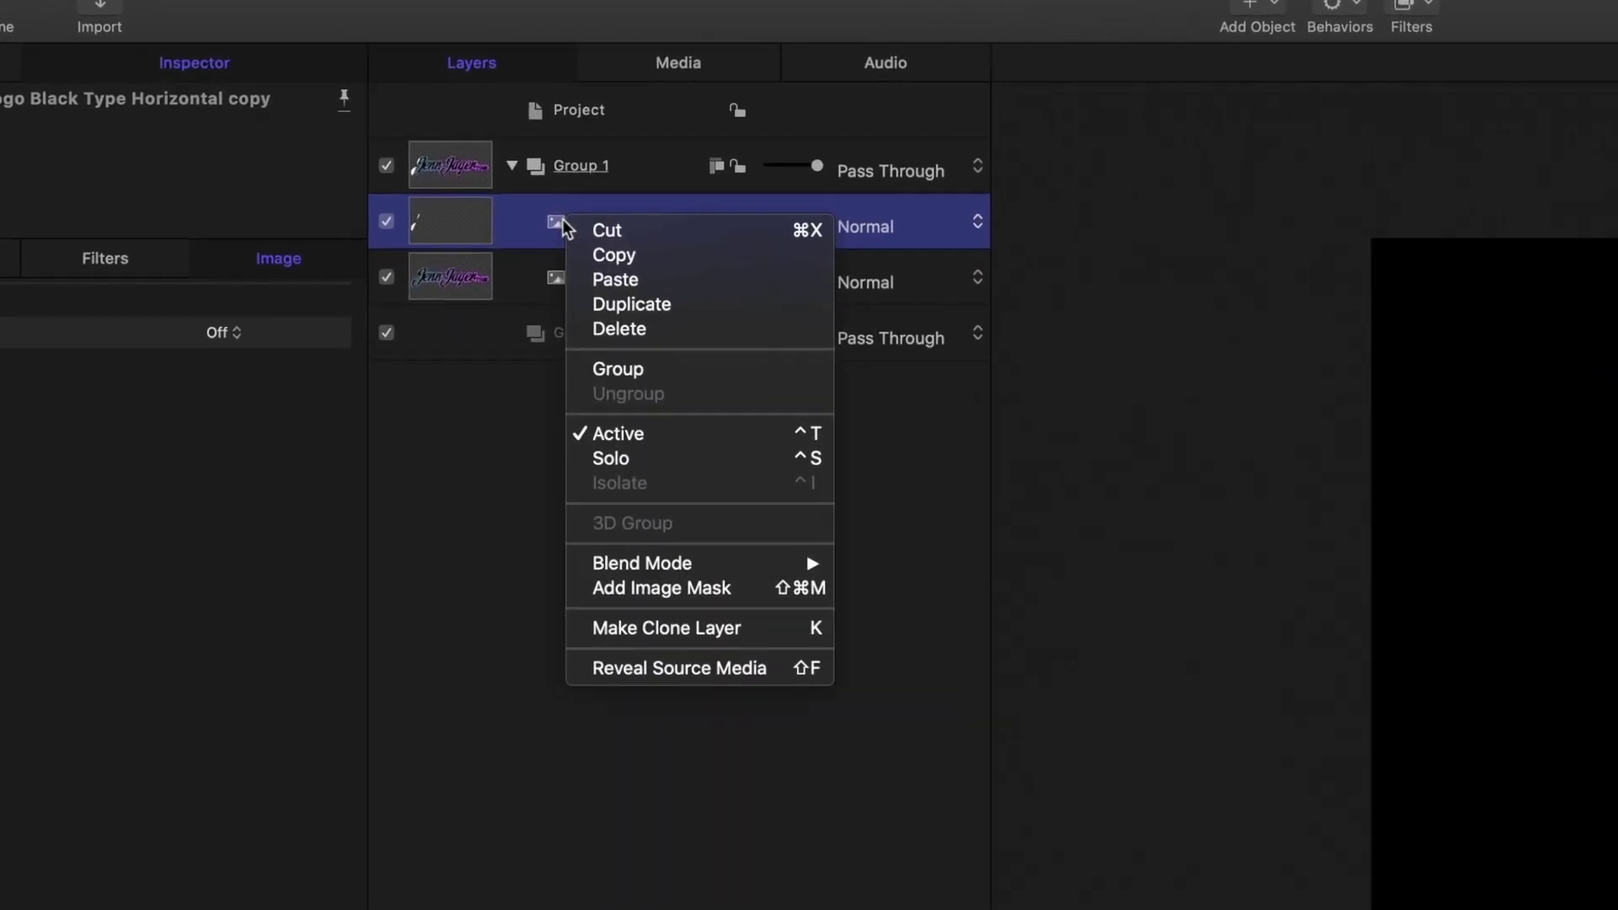
{"action": "left_click", "coordinate": [603, 372]}
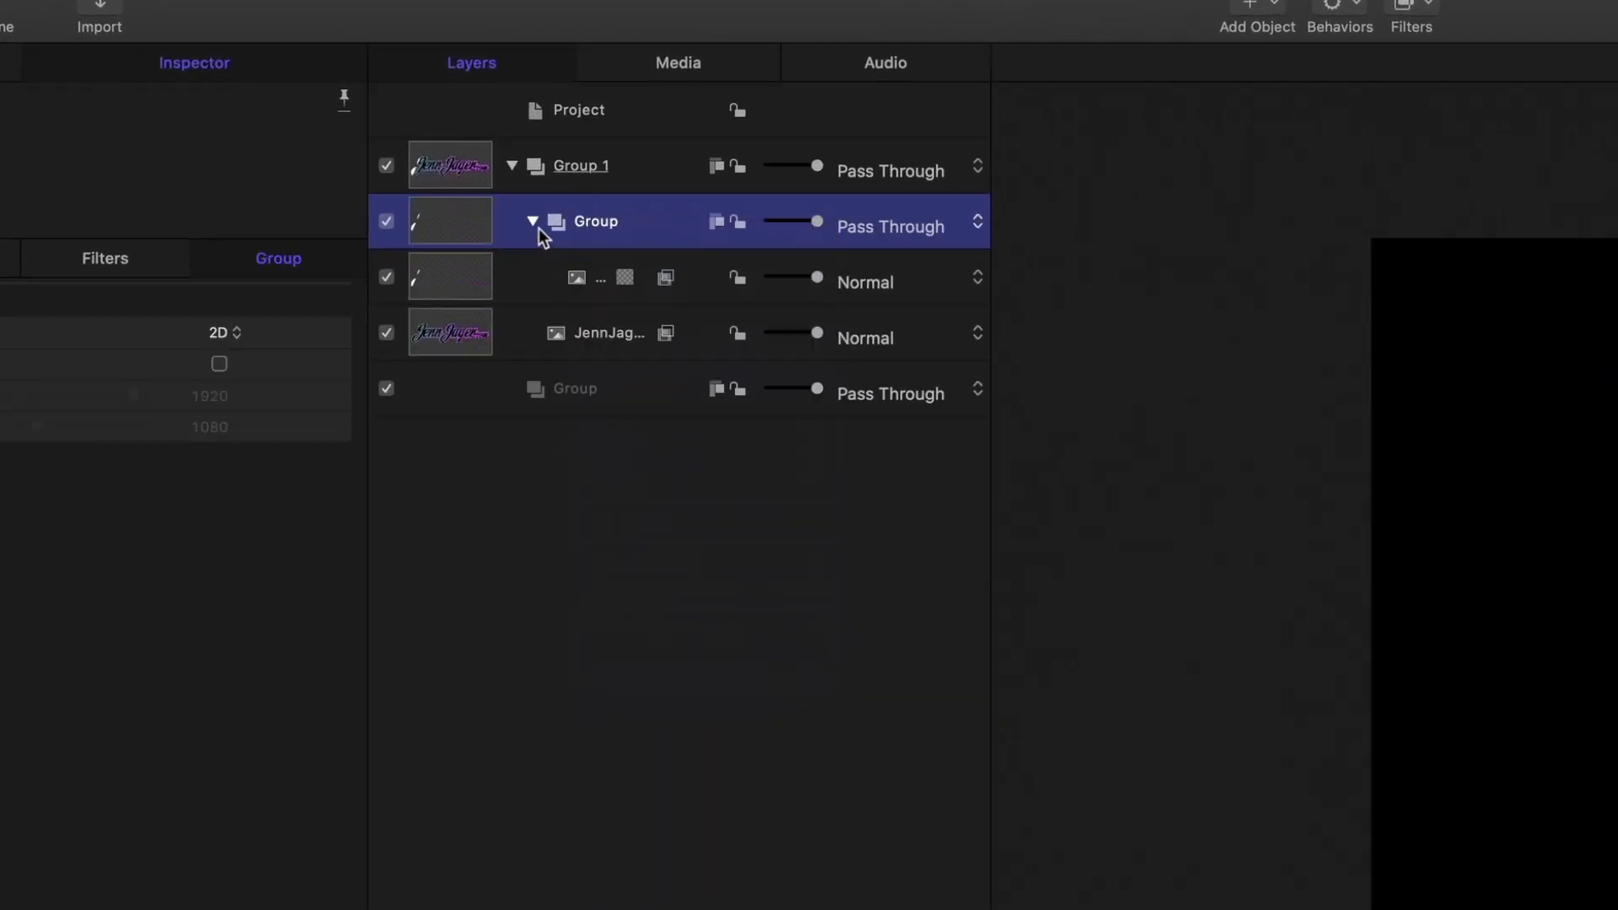
{"action": "left_click", "coordinate": [533, 222]}
{"action": "left_click", "coordinate": [533, 222]}
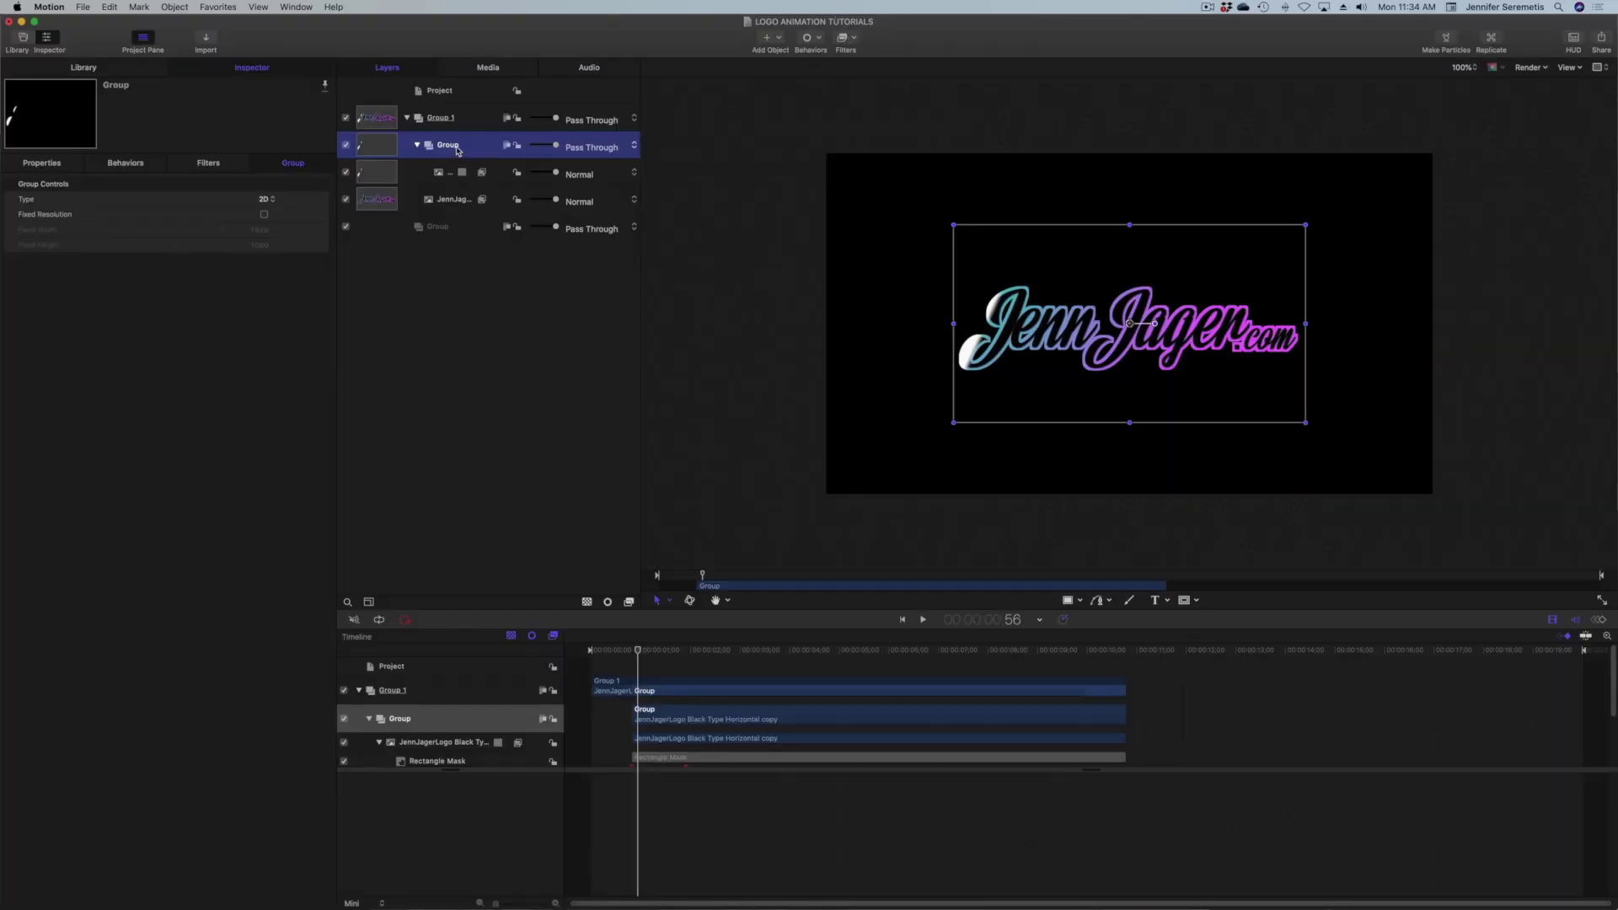
Add the Glint glow filter to the new group containing the masked logo copy
{"action": "left_click", "coordinate": [854, 38]}
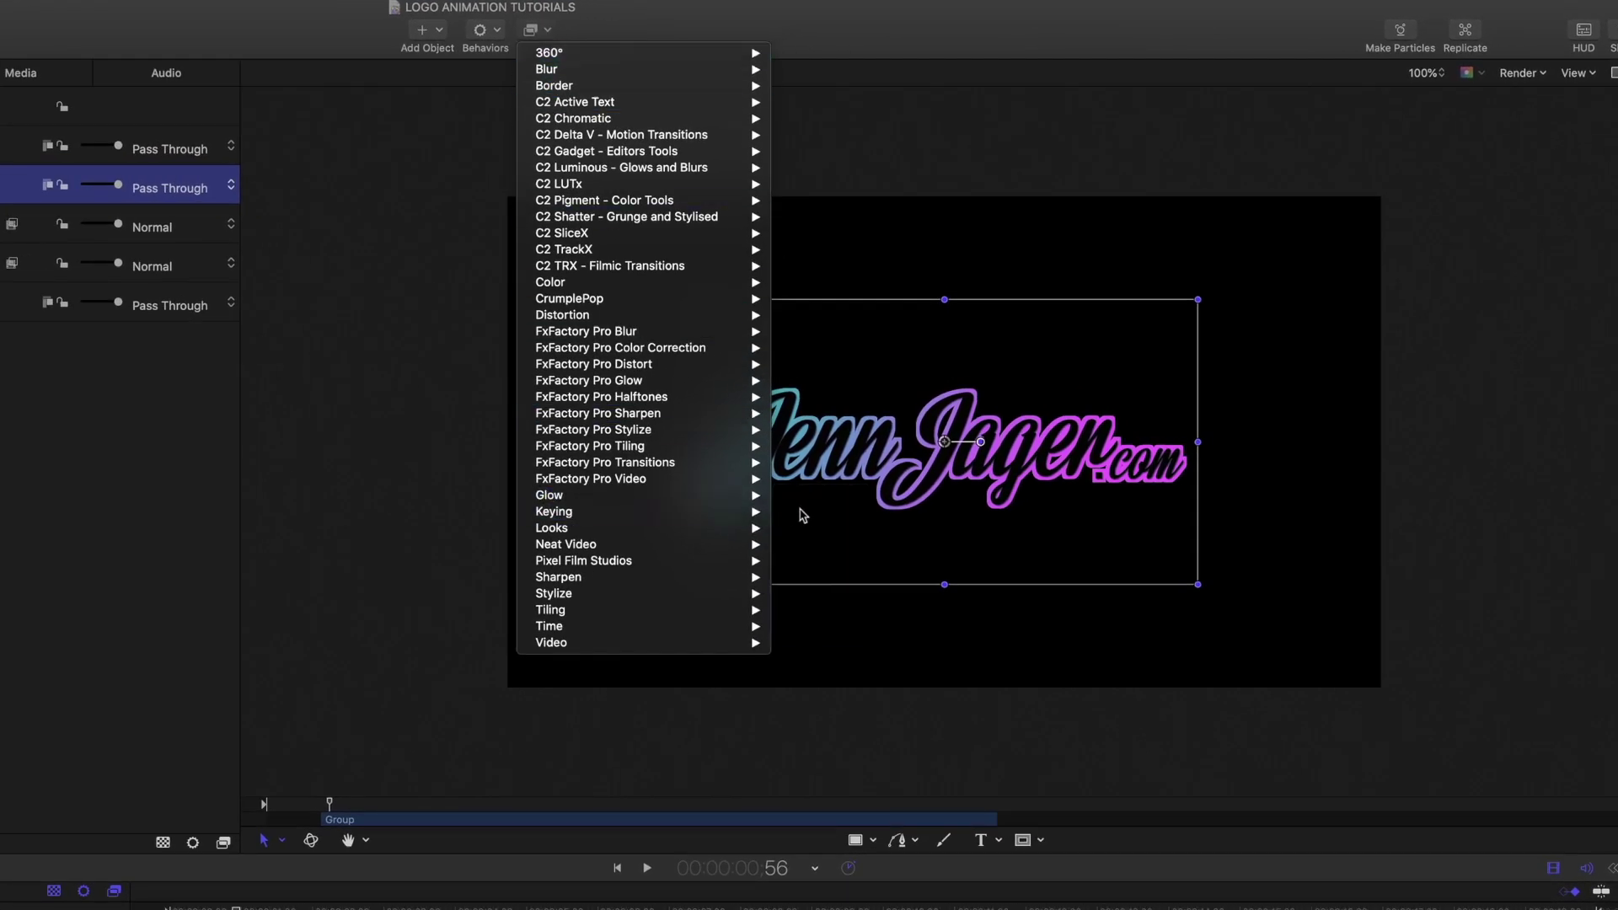
{"action": "mouse_move", "coordinate": [745, 497]}
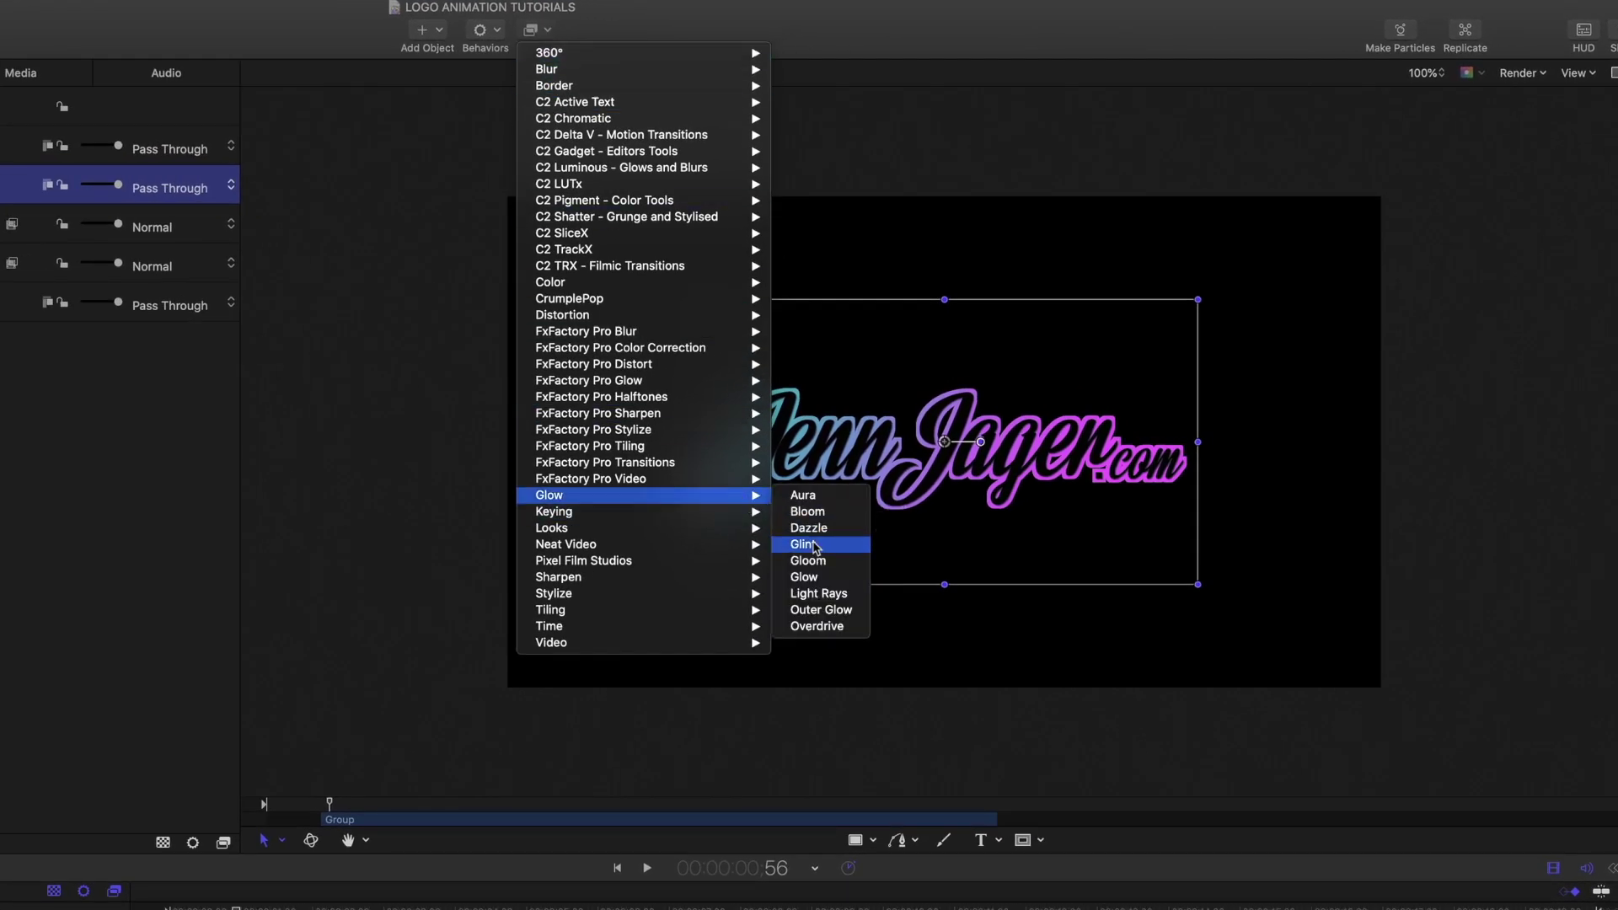
{"action": "left_click", "coordinate": [813, 545]}
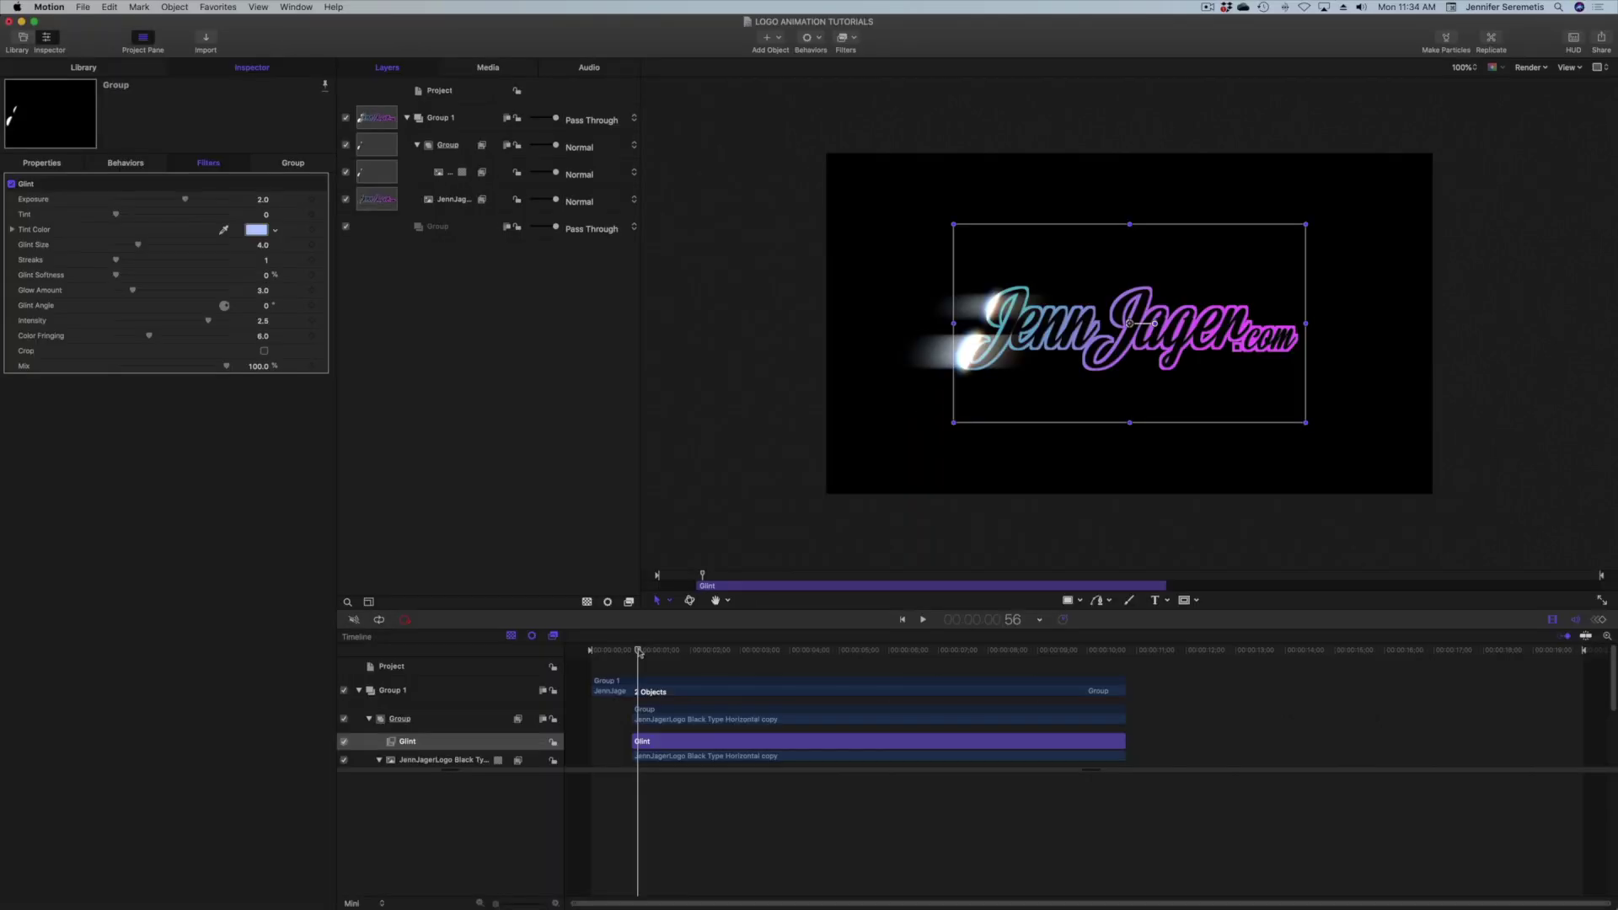
At frame 55, set the Glint filter's Exposure to 3.0 and its Streaks to 5
{"action": "mouse_move", "coordinate": [641, 651]}
{"action": "left_mouse_down"}
{"action": "mouse_move", "coordinate": [696, 658]}
{"action": "mouse_move", "coordinate": [638, 677]}
{"action": "left_mouse_up"}
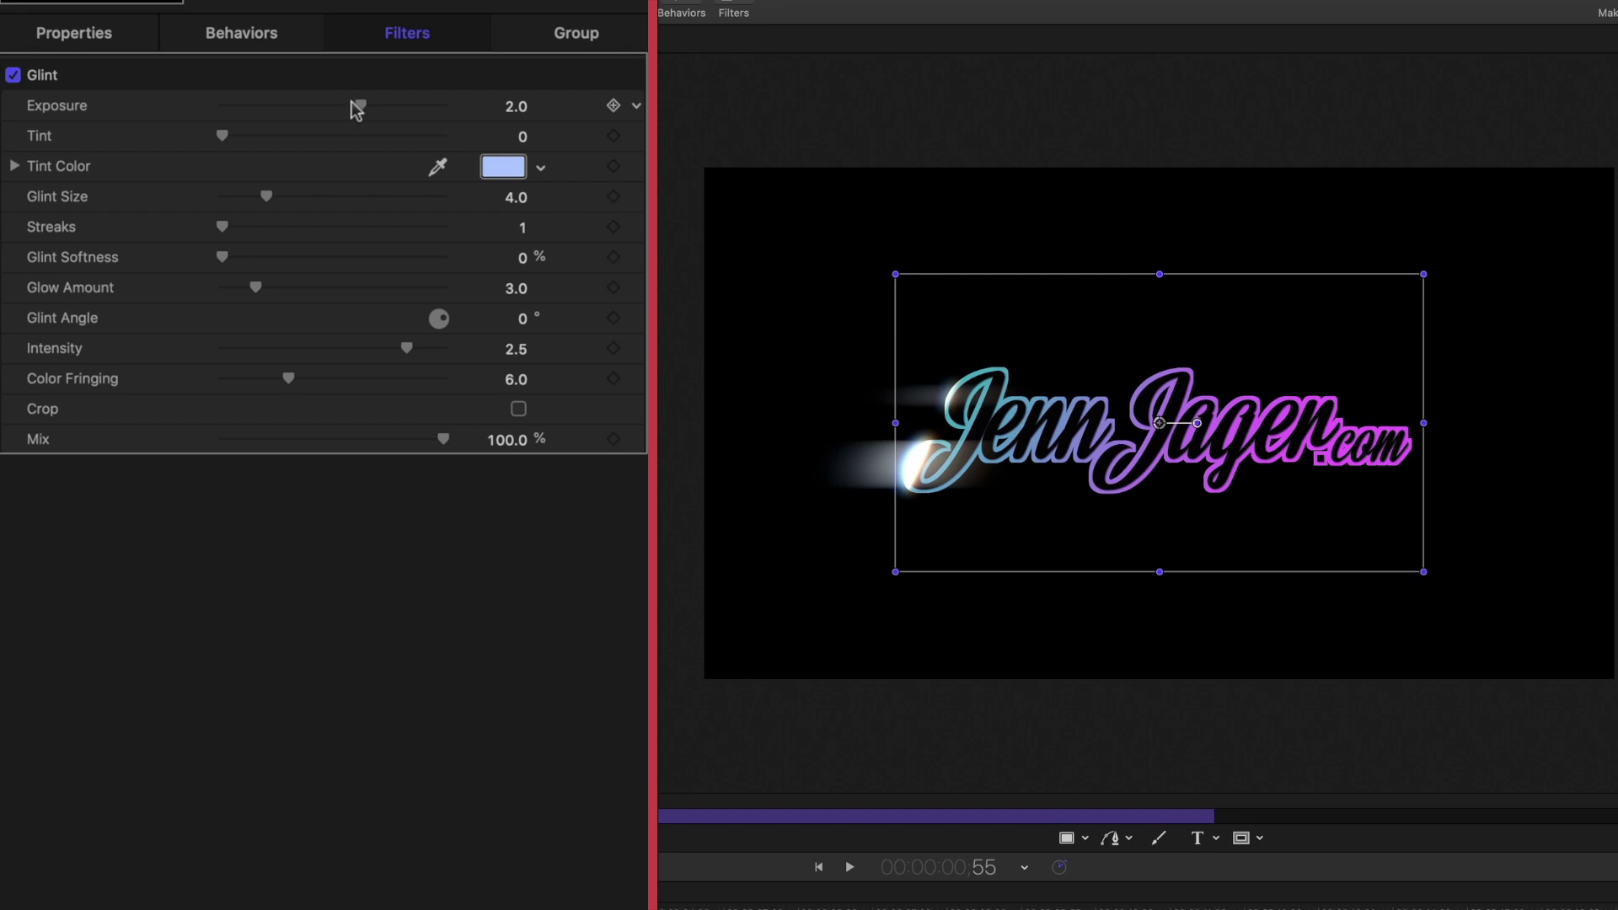
{"action": "mouse_move", "coordinate": [356, 106]}
{"action": "left_mouse_down"}
{"action": "mouse_move", "coordinate": [389, 114]}
{"action": "mouse_move", "coordinate": [373, 114]}
{"action": "left_mouse_up"}
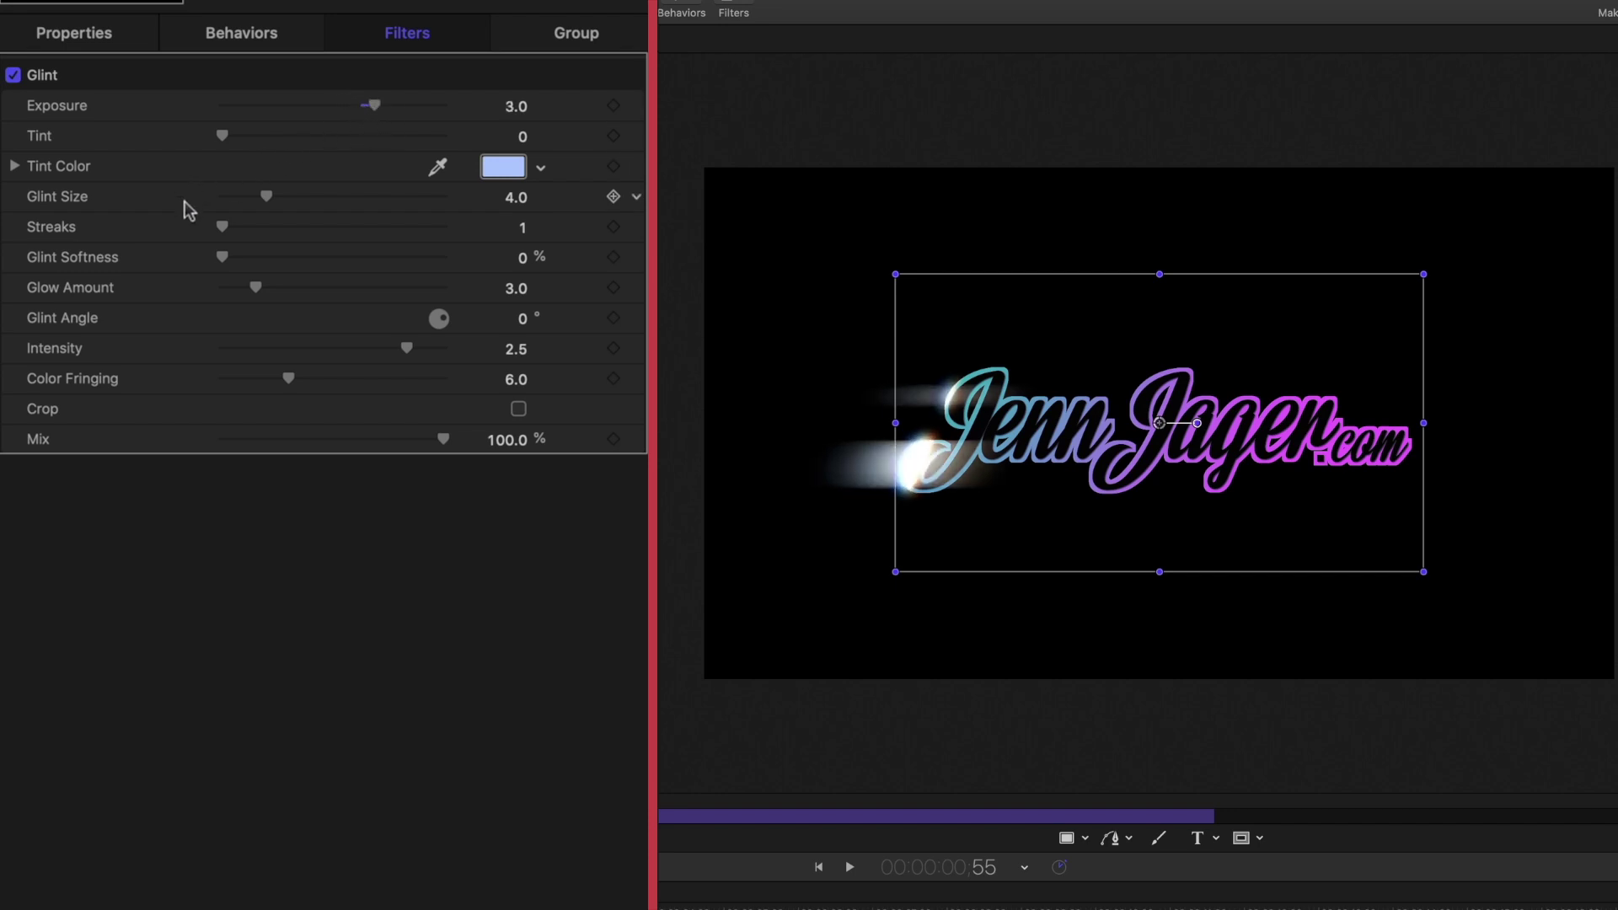
{"action": "left_click", "coordinate": [254, 226]}
{"action": "mouse_move", "coordinate": [256, 225]}
{"action": "left_mouse_down"}
{"action": "mouse_move", "coordinate": [387, 221]}
{"action": "mouse_move", "coordinate": [289, 244]}
{"action": "mouse_move", "coordinate": [318, 231]}
{"action": "left_mouse_up"}
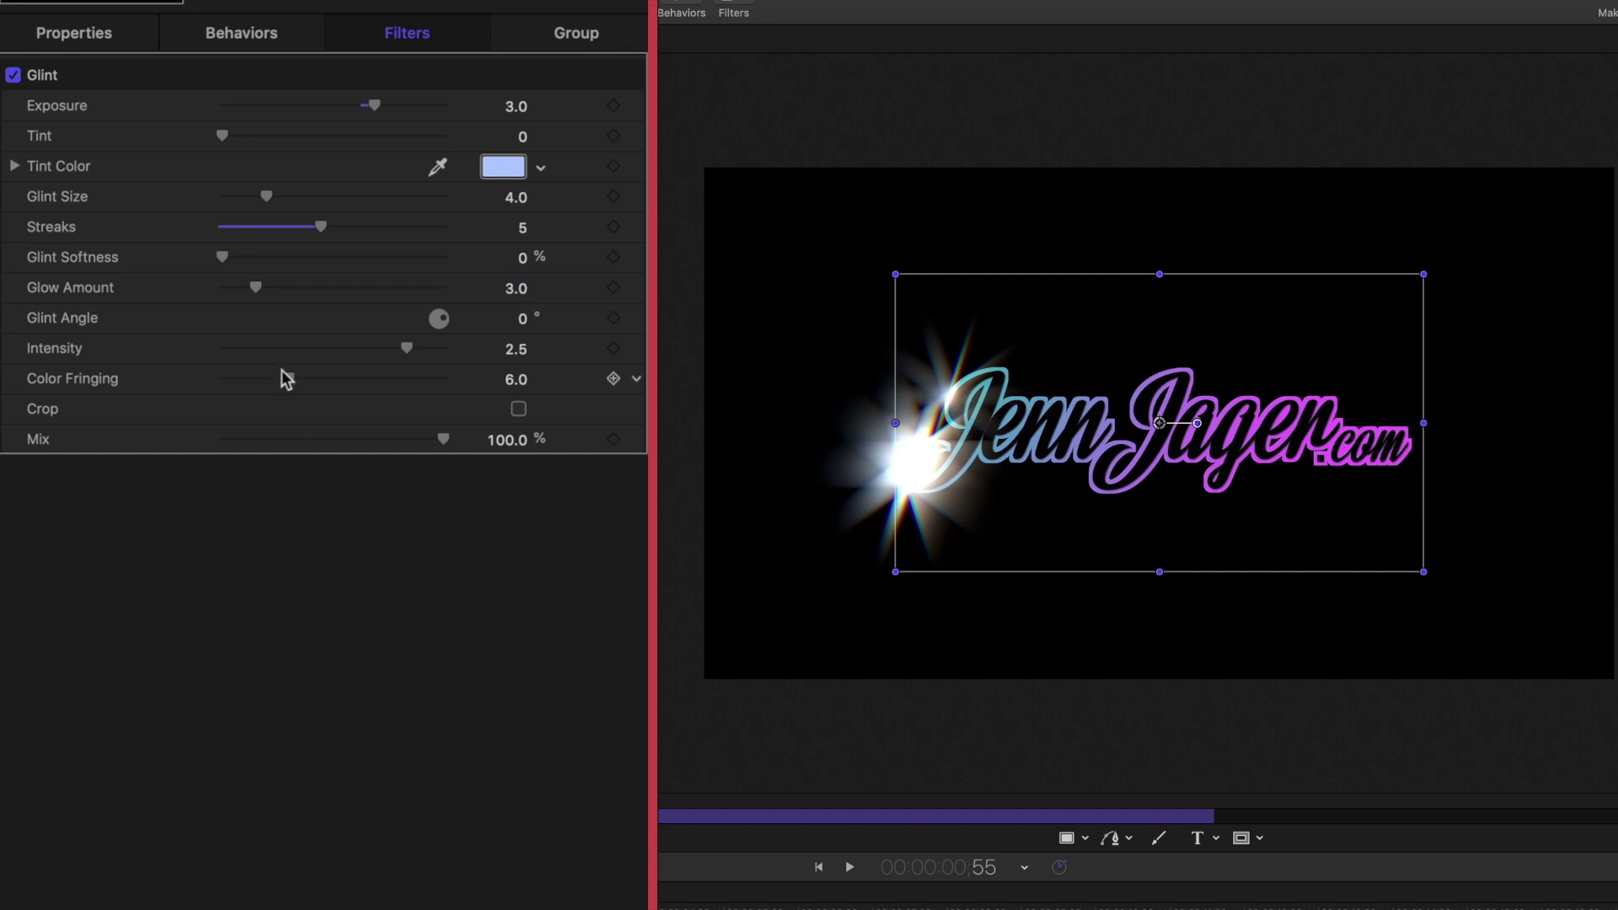
Set the Glint filter's Intensity to 2.18 and Color Fringing to 19, and play back the sweep
{"action": "left_click_drag", "start_coordinate": [407, 349], "coordinate": [386, 360]}
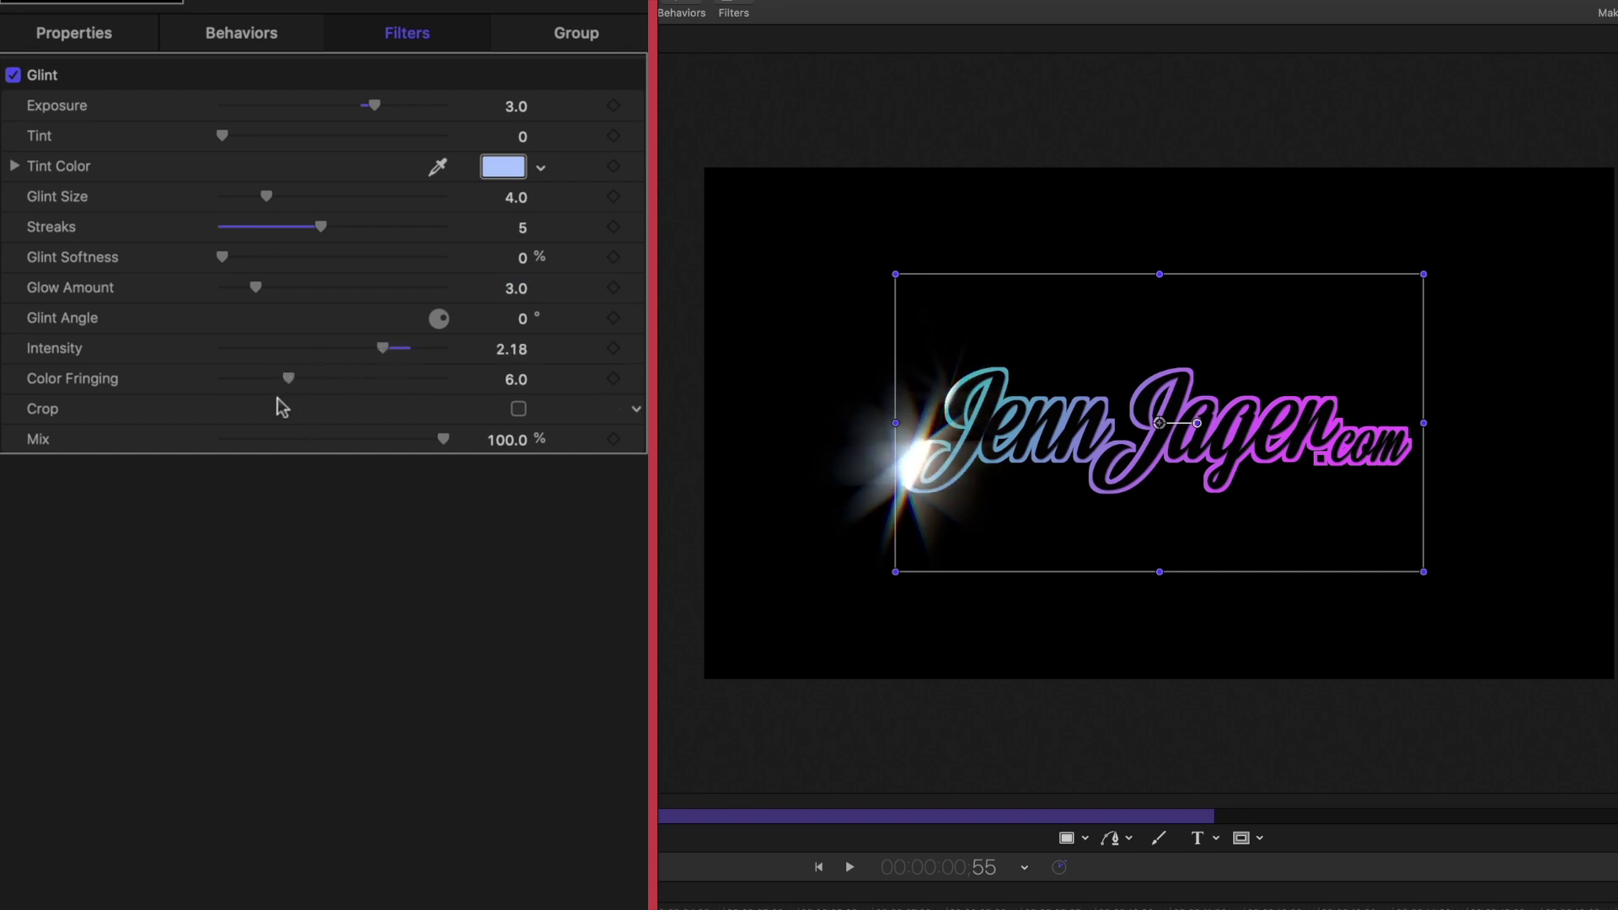
{"action": "left_click_drag", "start_coordinate": [296, 378], "coordinate": [489, 378]}
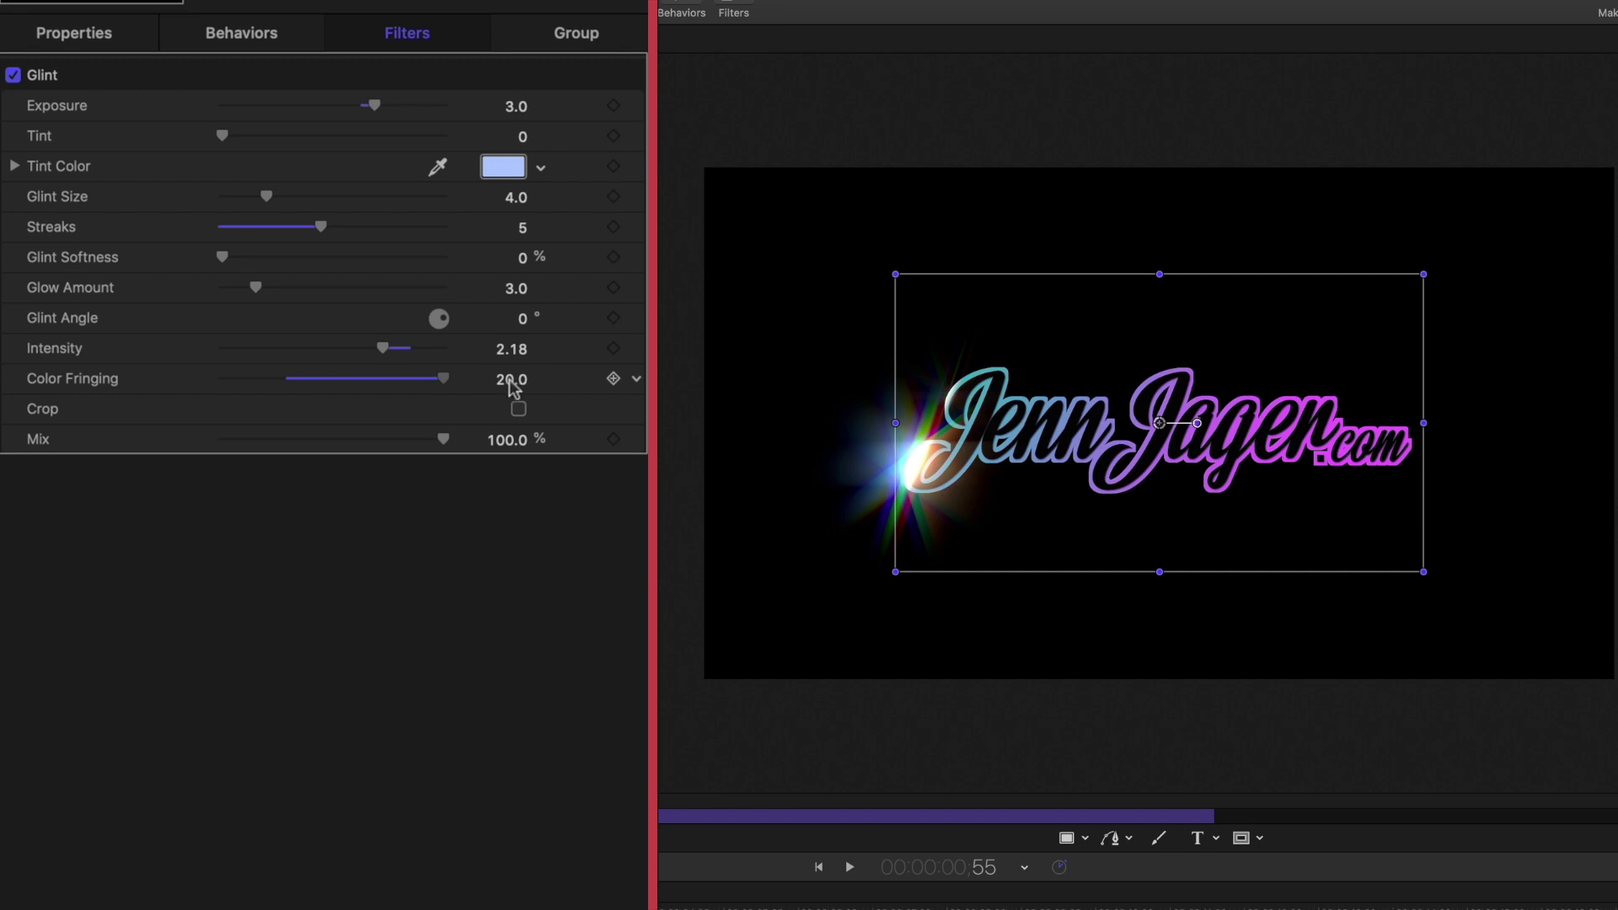
{"action": "left_click_drag", "start_coordinate": [510, 379], "coordinate": [510, 379]}
{"action": "left_click_drag", "start_coordinate": [510, 379], "coordinate": [510, 380]}
{"action": "key", "text": "space"}
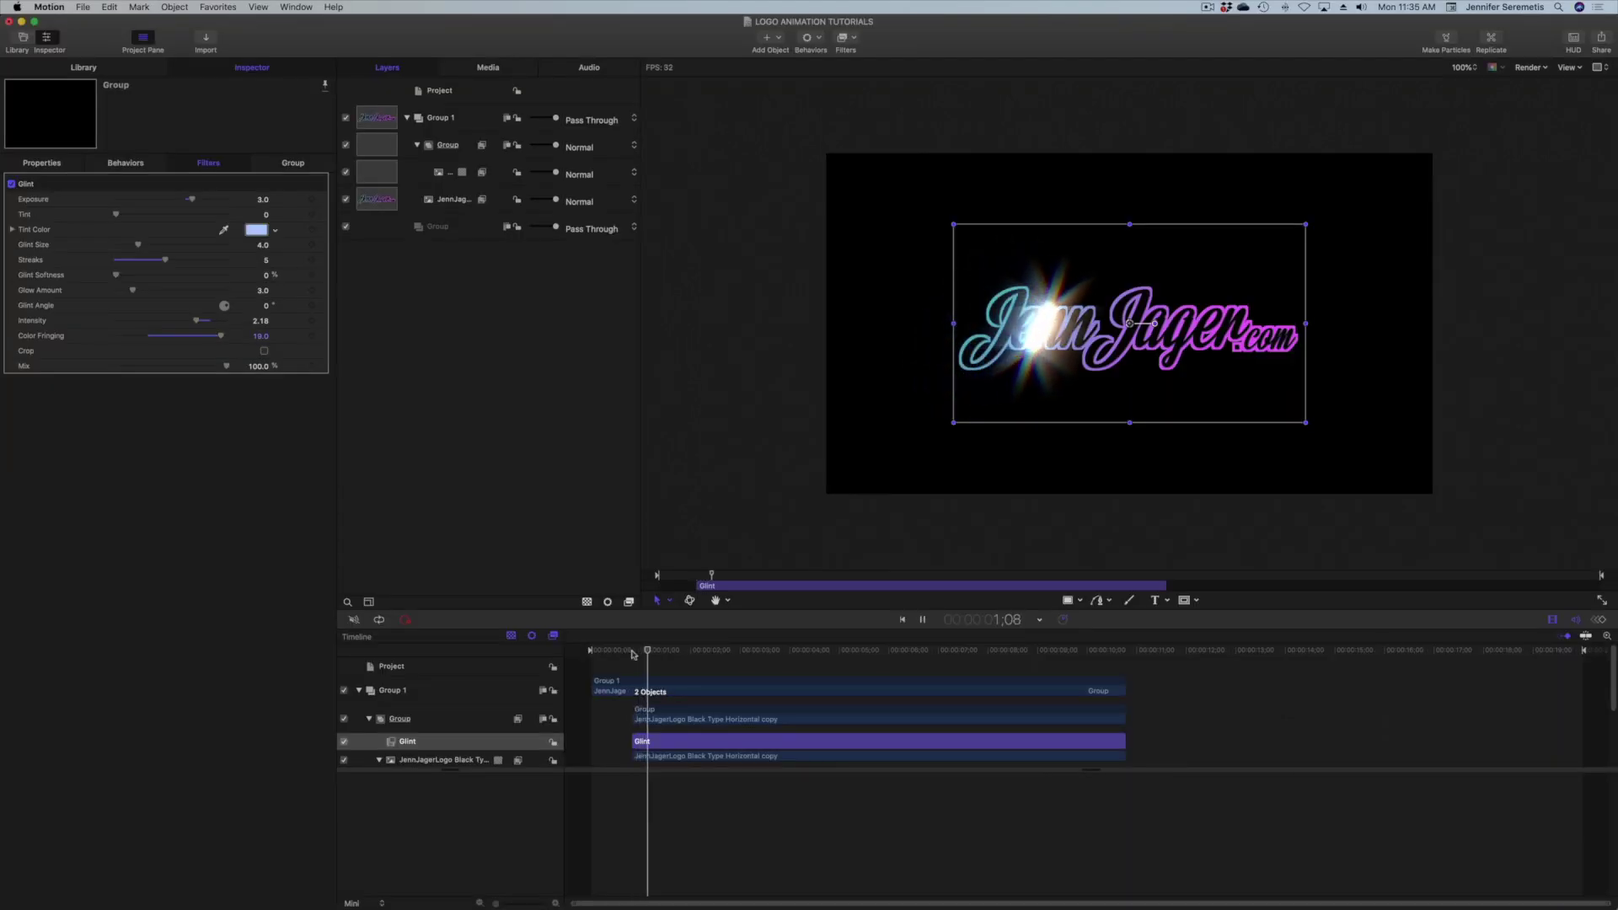
{"action": "key", "text": "space"}
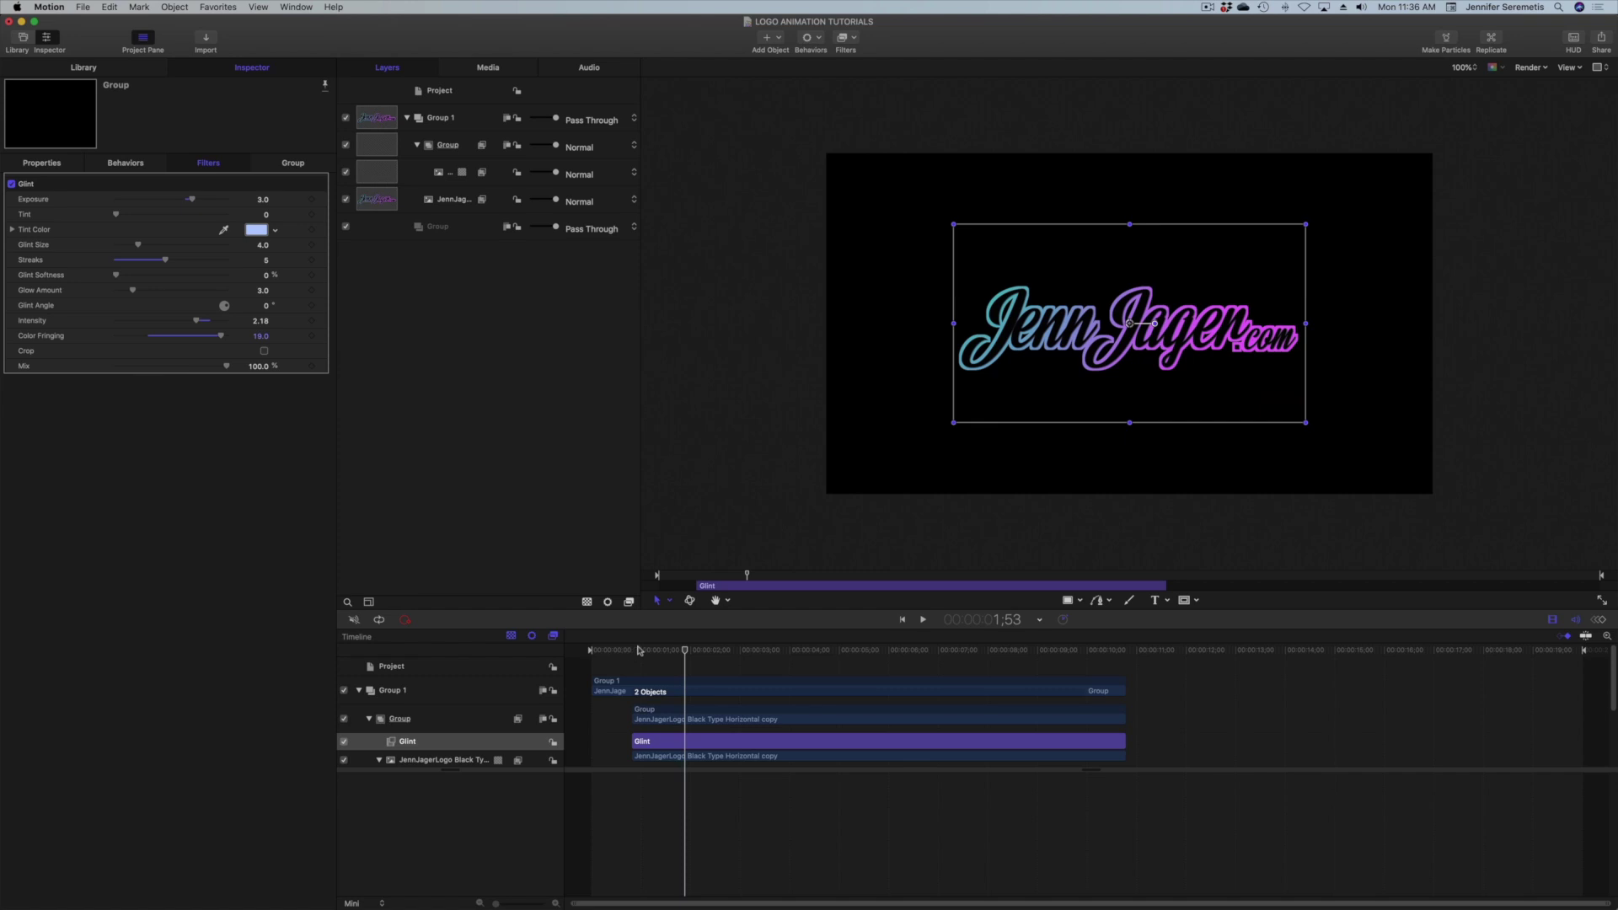
At 1;23, lower the glint group's Opacity to about 38% and play the animation from the beginning
{"action": "left_click_drag", "start_coordinate": [648, 652], "coordinate": [660, 651]}
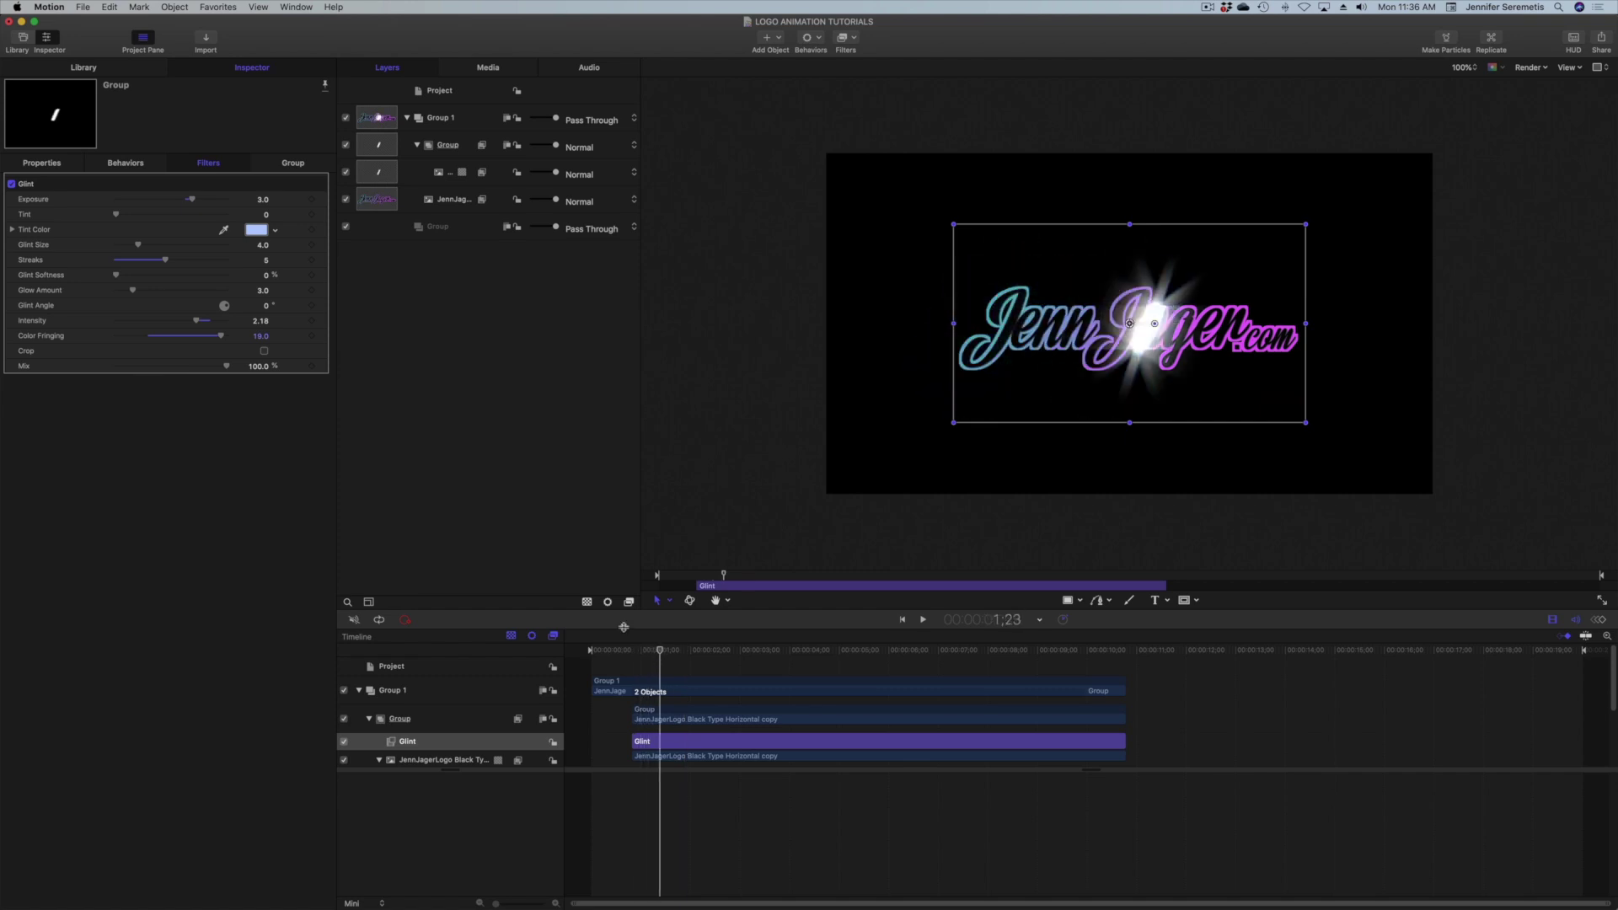
{"action": "left_click", "coordinate": [452, 146]}
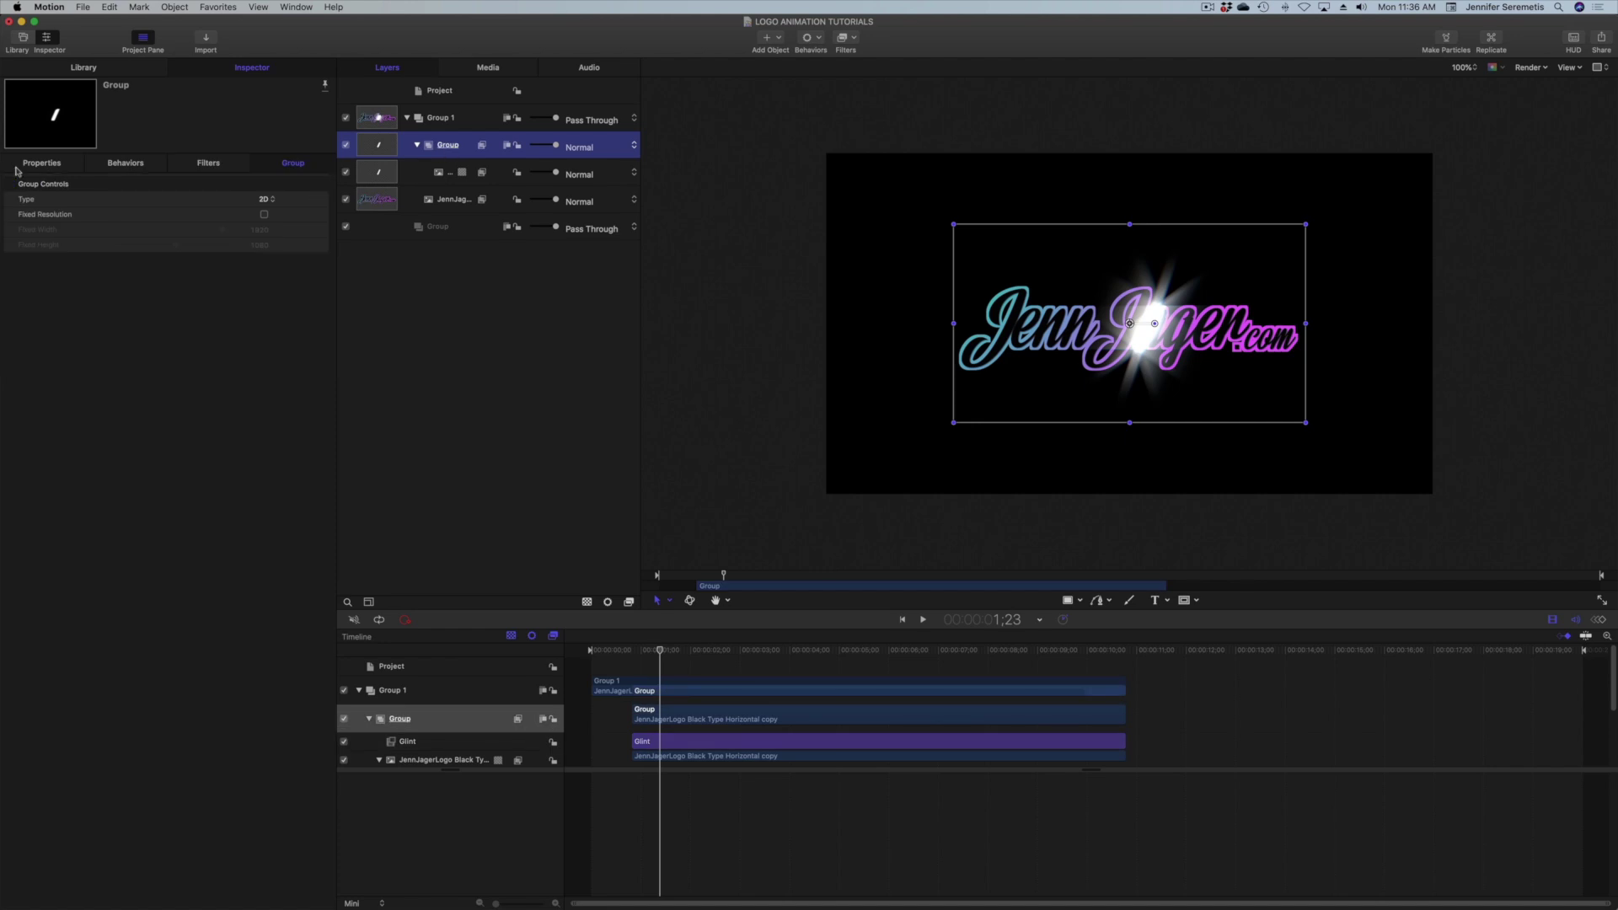
{"action": "left_click", "coordinate": [59, 167]}
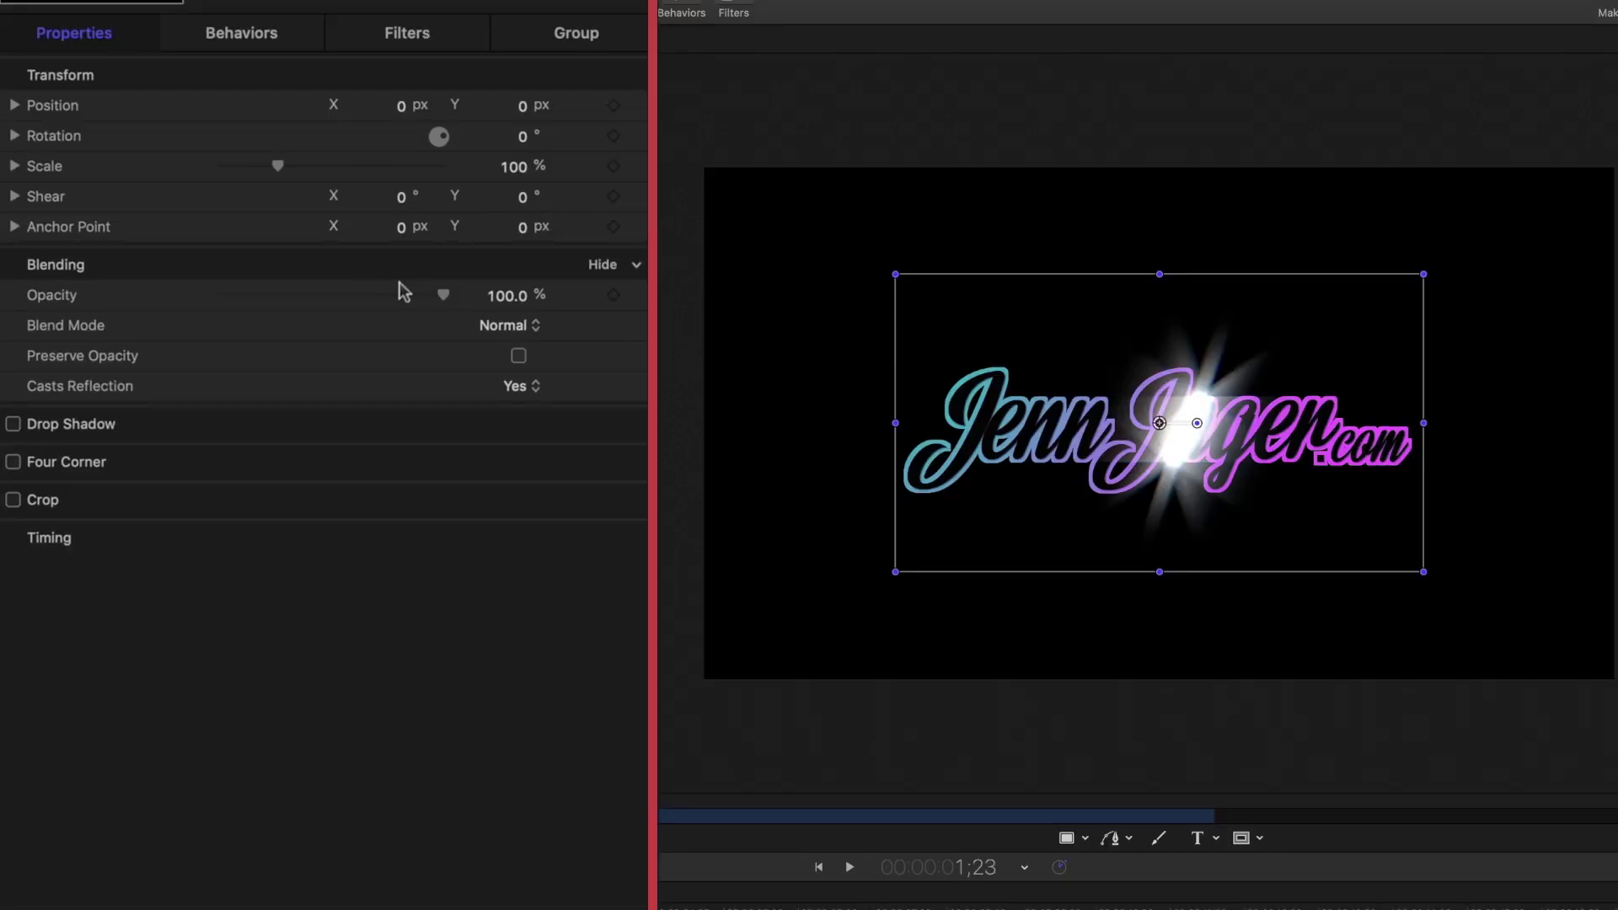
{"action": "left_click_drag", "start_coordinate": [438, 293], "coordinate": [300, 312]}
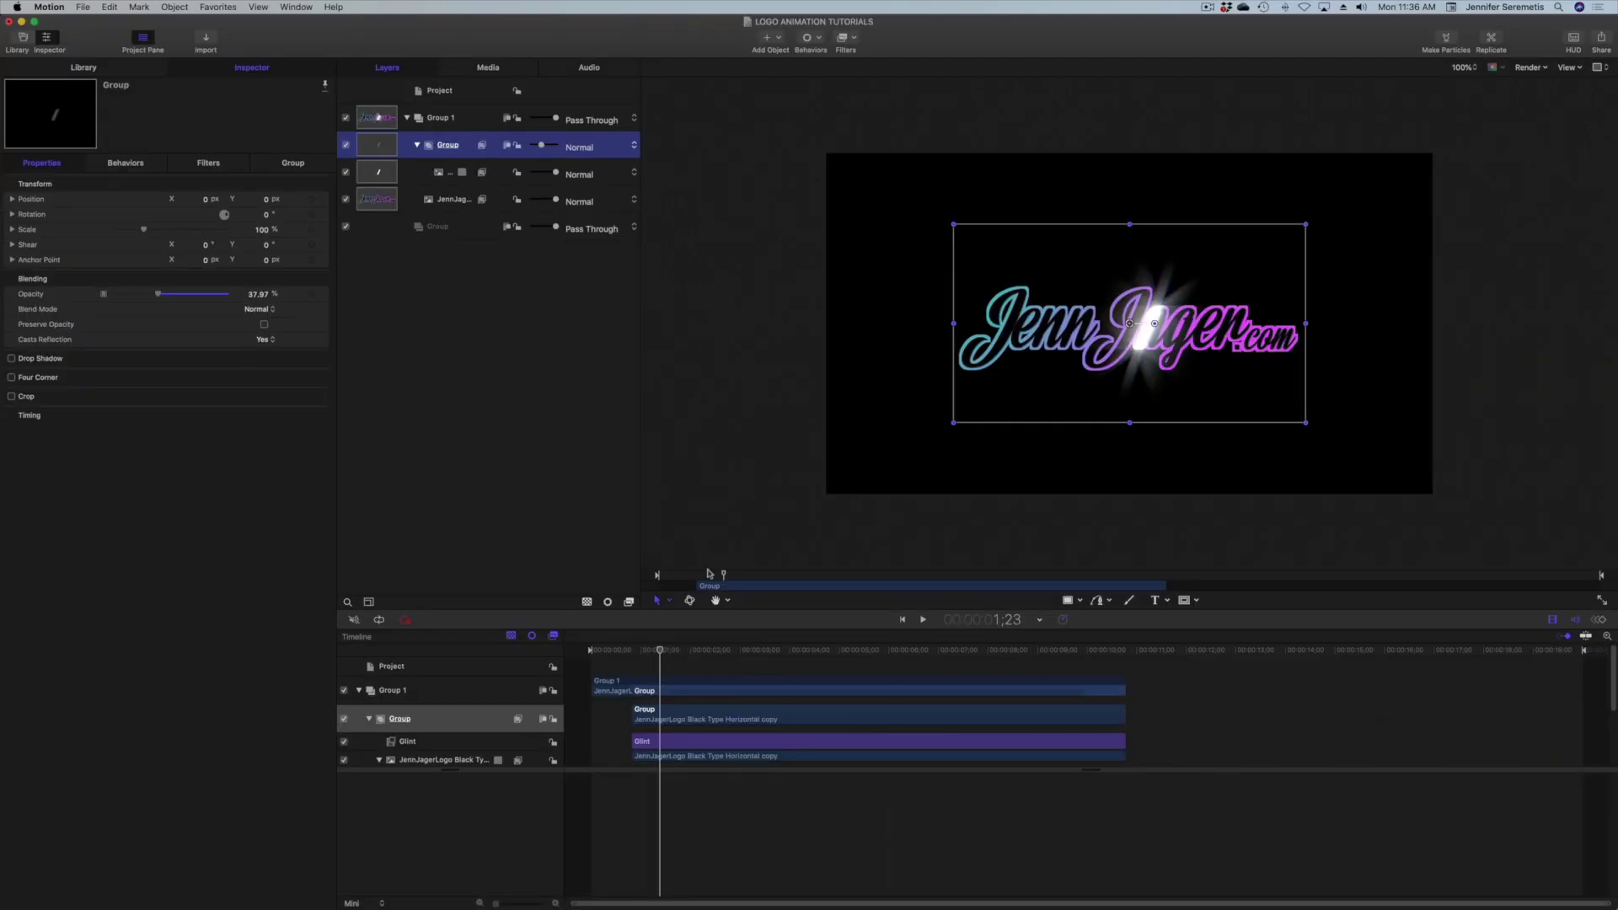
{"action": "left_click_drag", "start_coordinate": [659, 651], "coordinate": [581, 658]}
{"action": "key", "text": "space"}
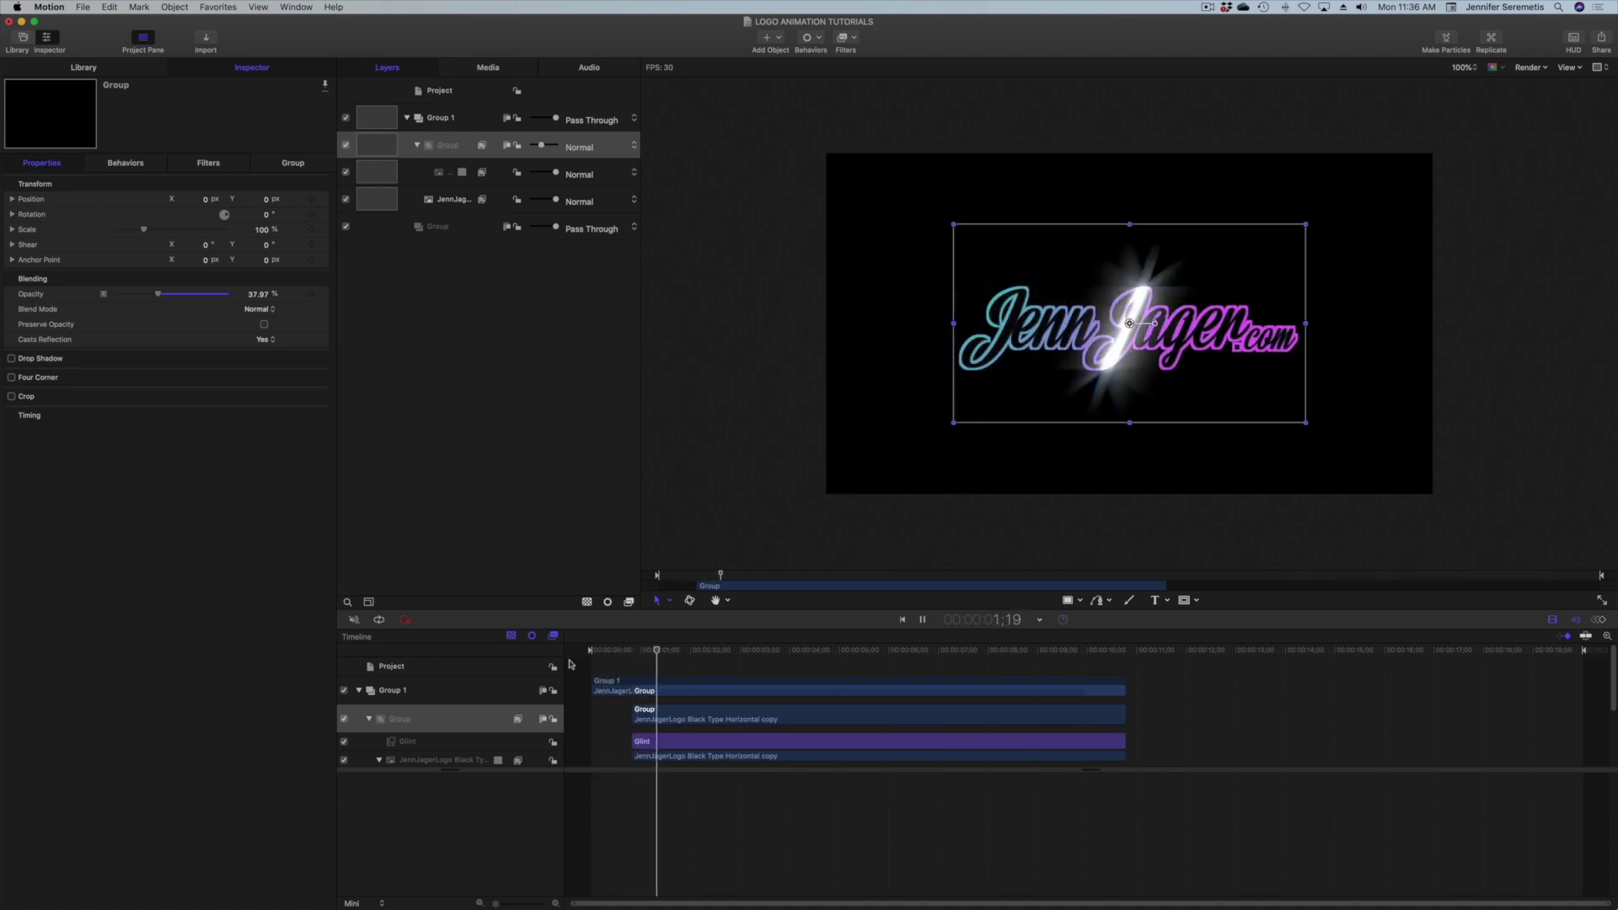
{"action": "key", "text": "space"}
Move the rectangle mask's last keyframe earlier to speed up the shine, and replay the sweep
{"action": "left_click", "coordinate": [570, 664]}
{"action": "scroll", "coordinate": [800, 716], "scroll_direction": "down", "scroll_amount": 3}
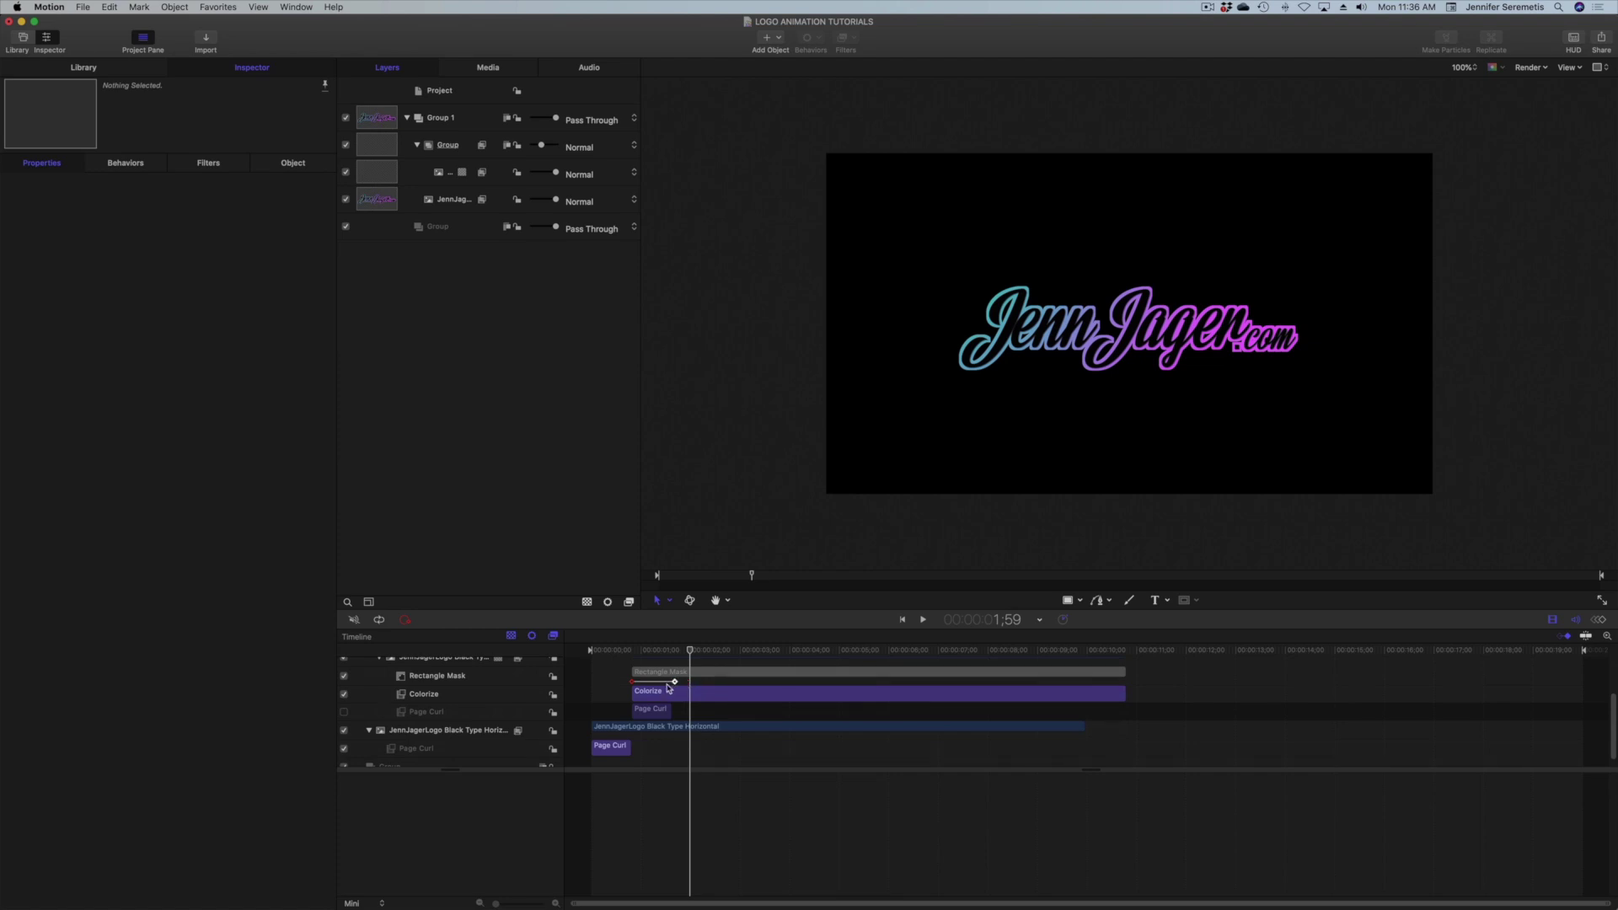
{"action": "left_click", "coordinate": [631, 656]}
{"action": "key", "text": "space"}
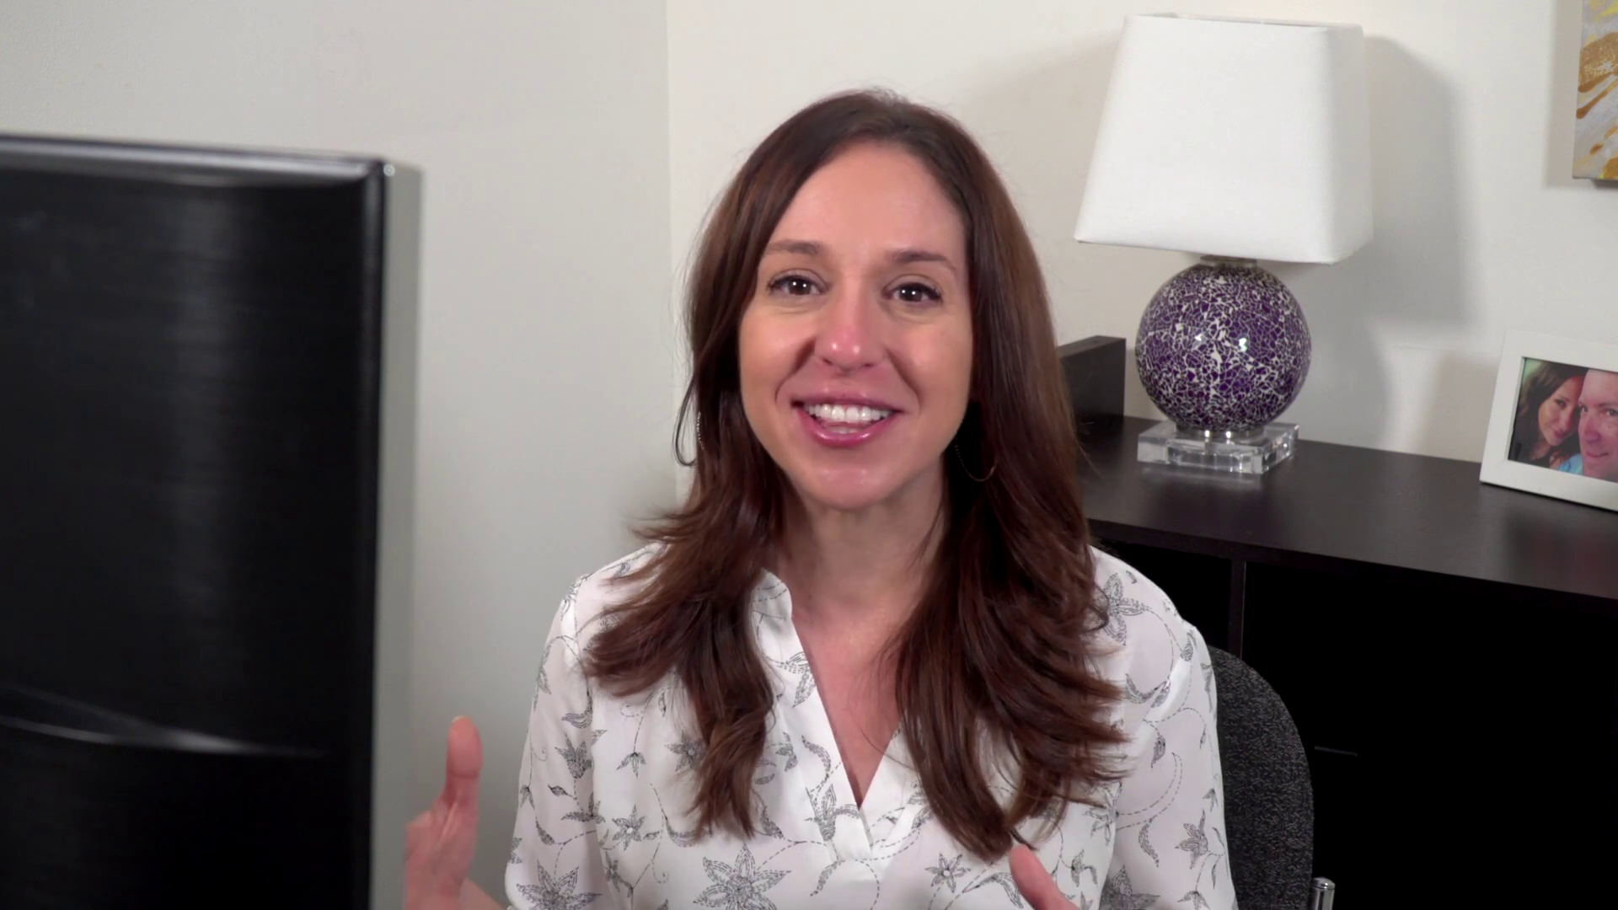
In Finder, open the "no website" folder and import horizontal_flat_nowebsite copy.png as a layer in the Motion project
{"action": "left_click", "coordinate": [1004, 282]}
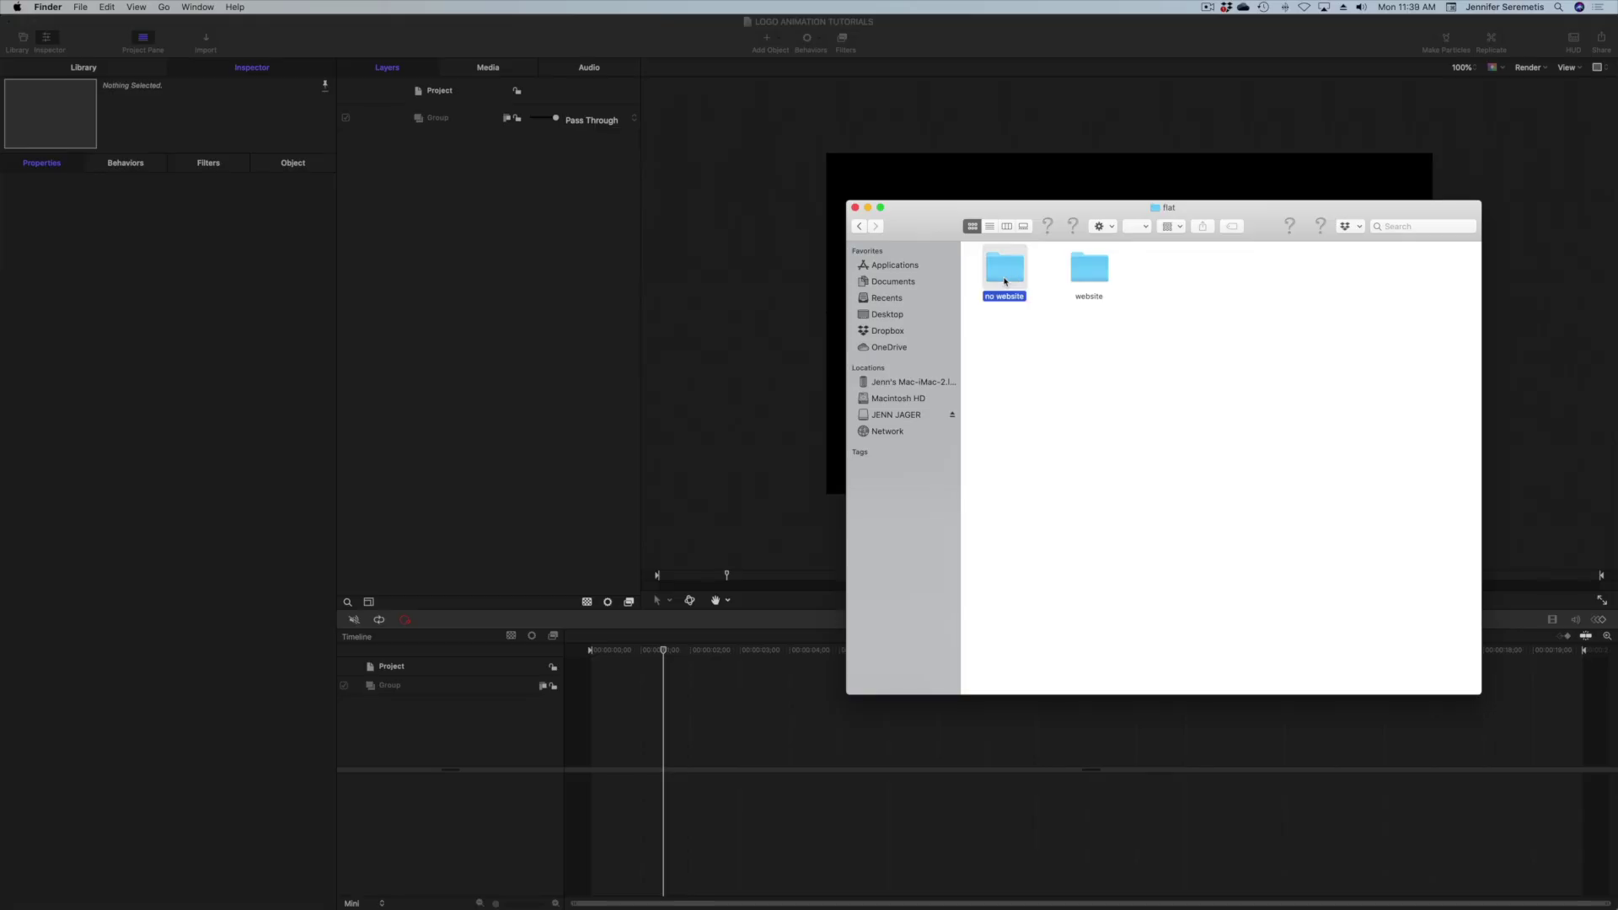
{"action": "double_click", "coordinate": [1004, 282]}
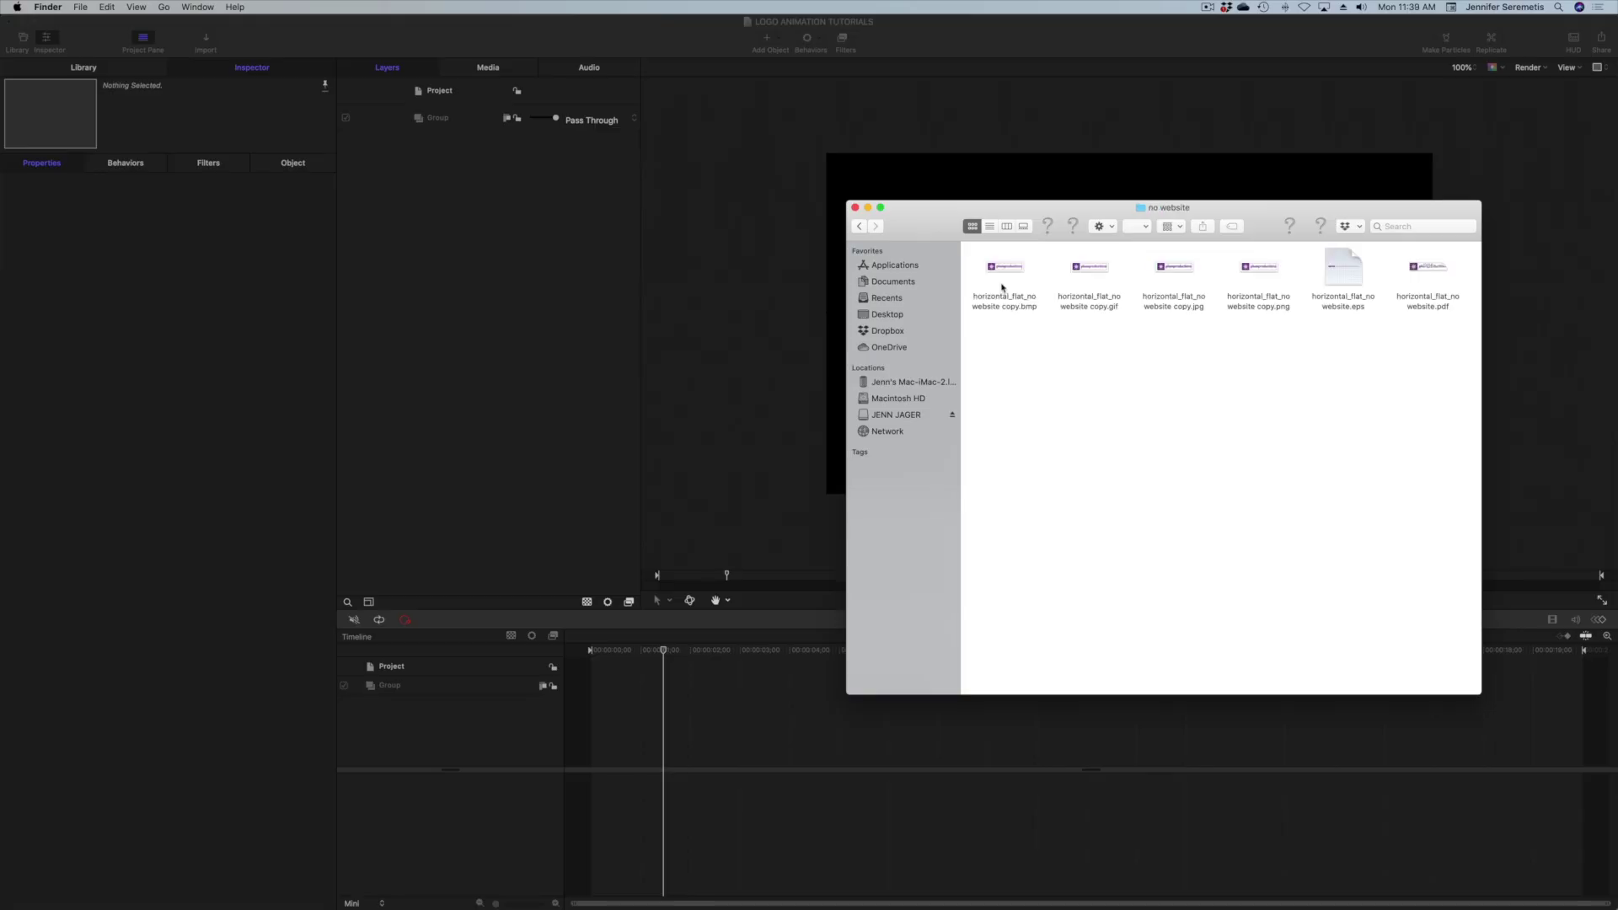
{"action": "left_click_drag", "start_coordinate": [1259, 270], "coordinate": [455, 127]}
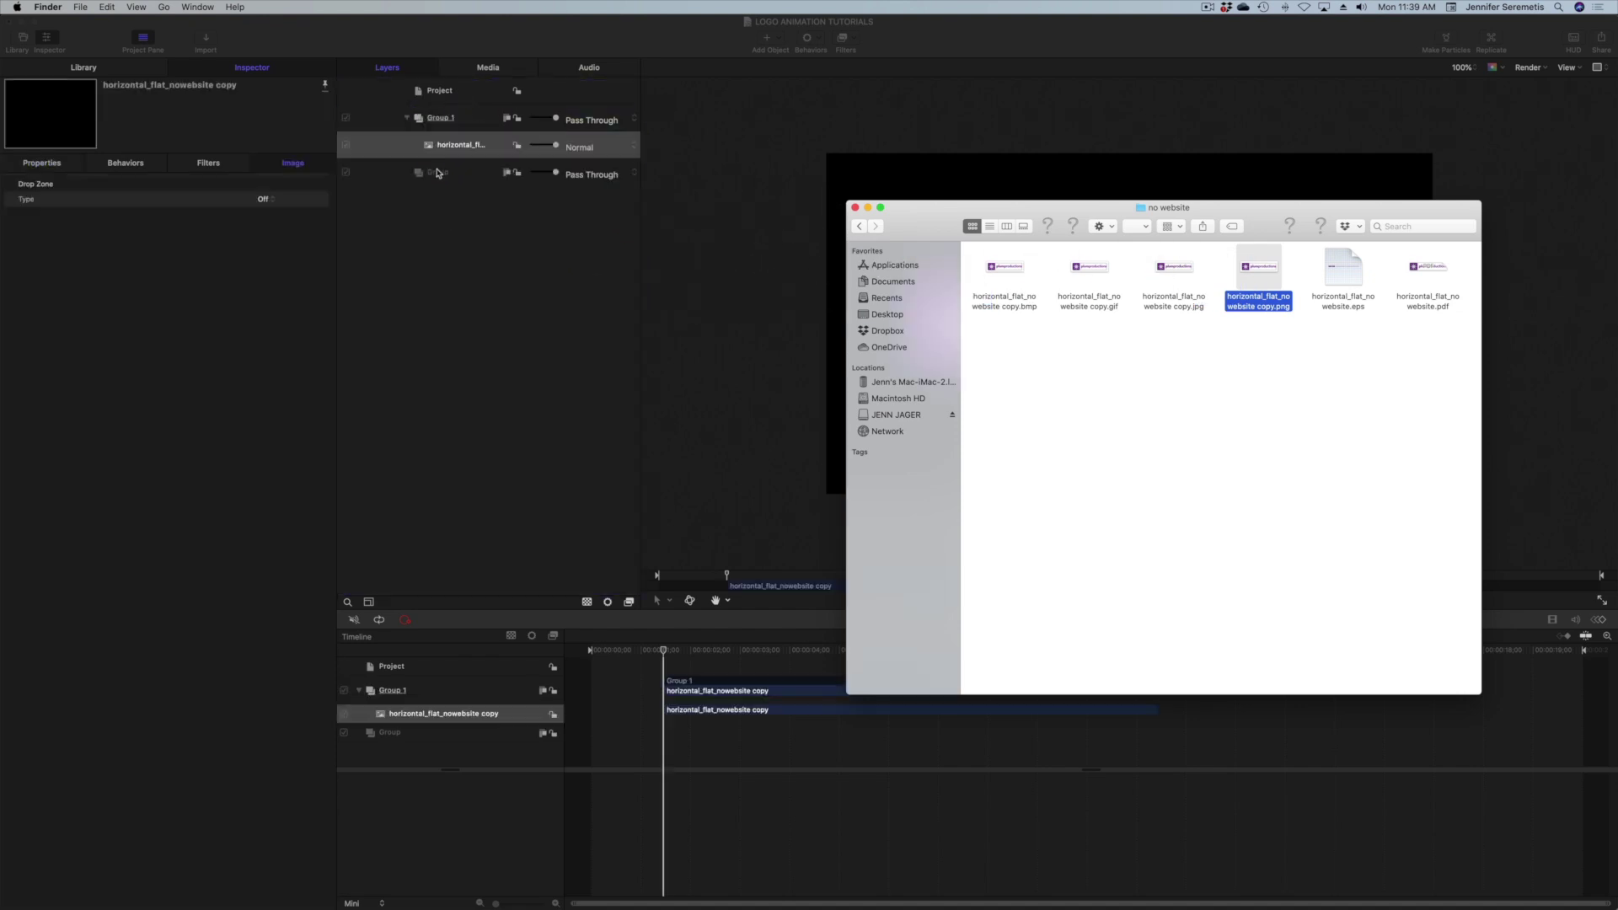
Switch back to Motion, move Group 1 to the start of the timeline, and place the playhead at 2;02
{"action": "left_click", "coordinate": [477, 280]}
{"action": "left_click_drag", "start_coordinate": [700, 685], "coordinate": [629, 685]}
{"action": "left_click_drag", "start_coordinate": [630, 652], "coordinate": [692, 678]}
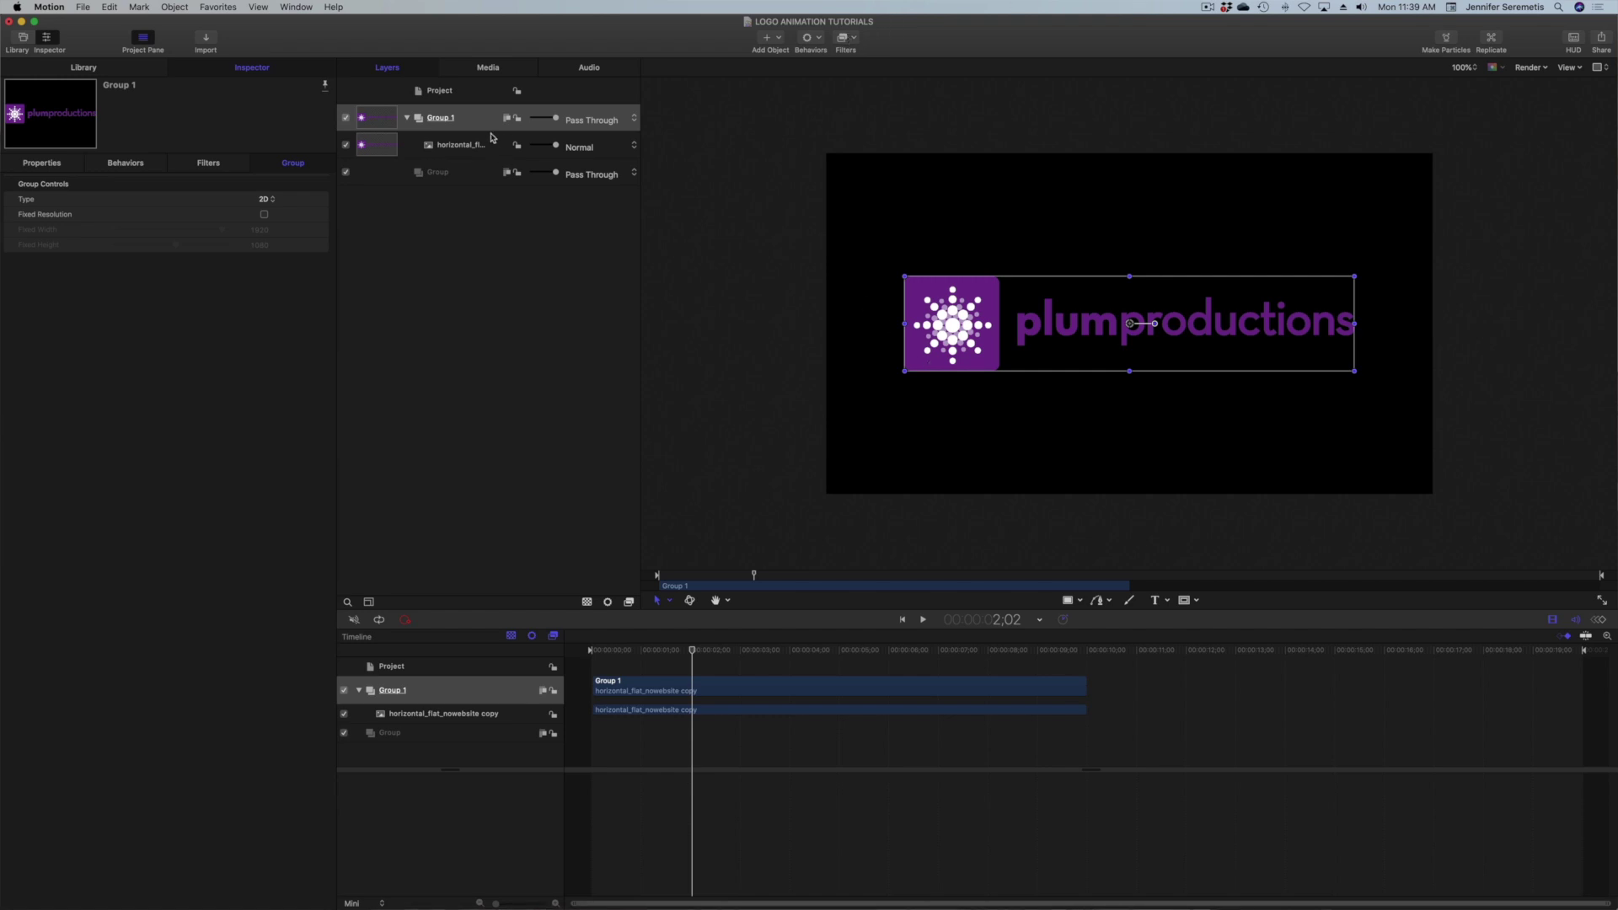
Apply the Luma Keyer filter to the logo layer, shift its lower Luma handle toward white, and invert the key
{"action": "left_click", "coordinate": [461, 146]}
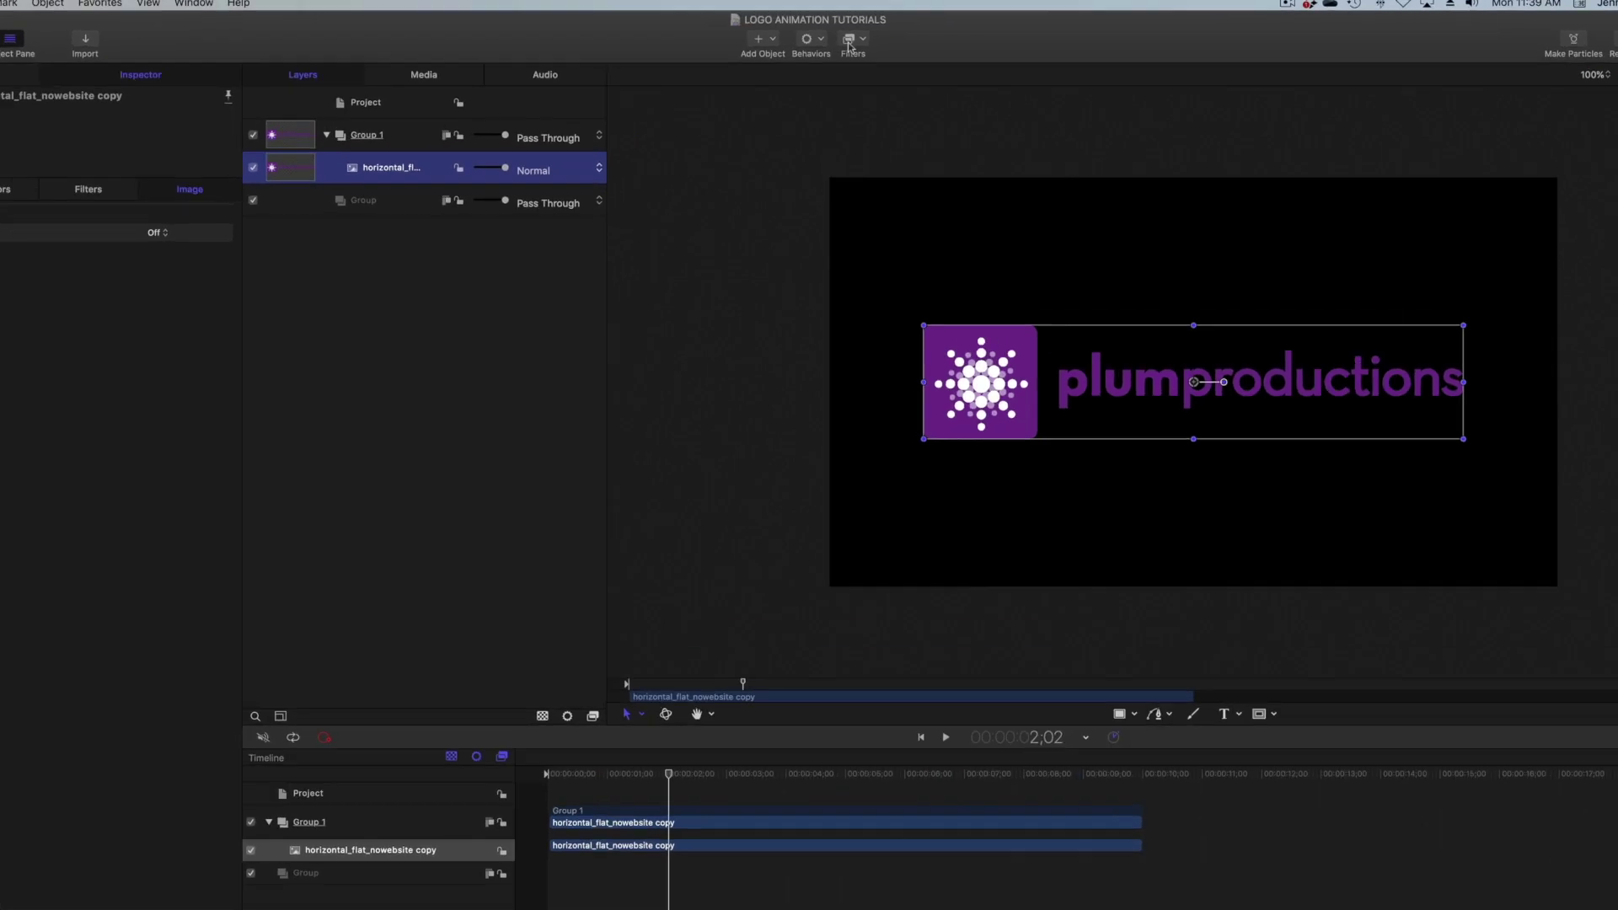
{"action": "left_click", "coordinate": [842, 38]}
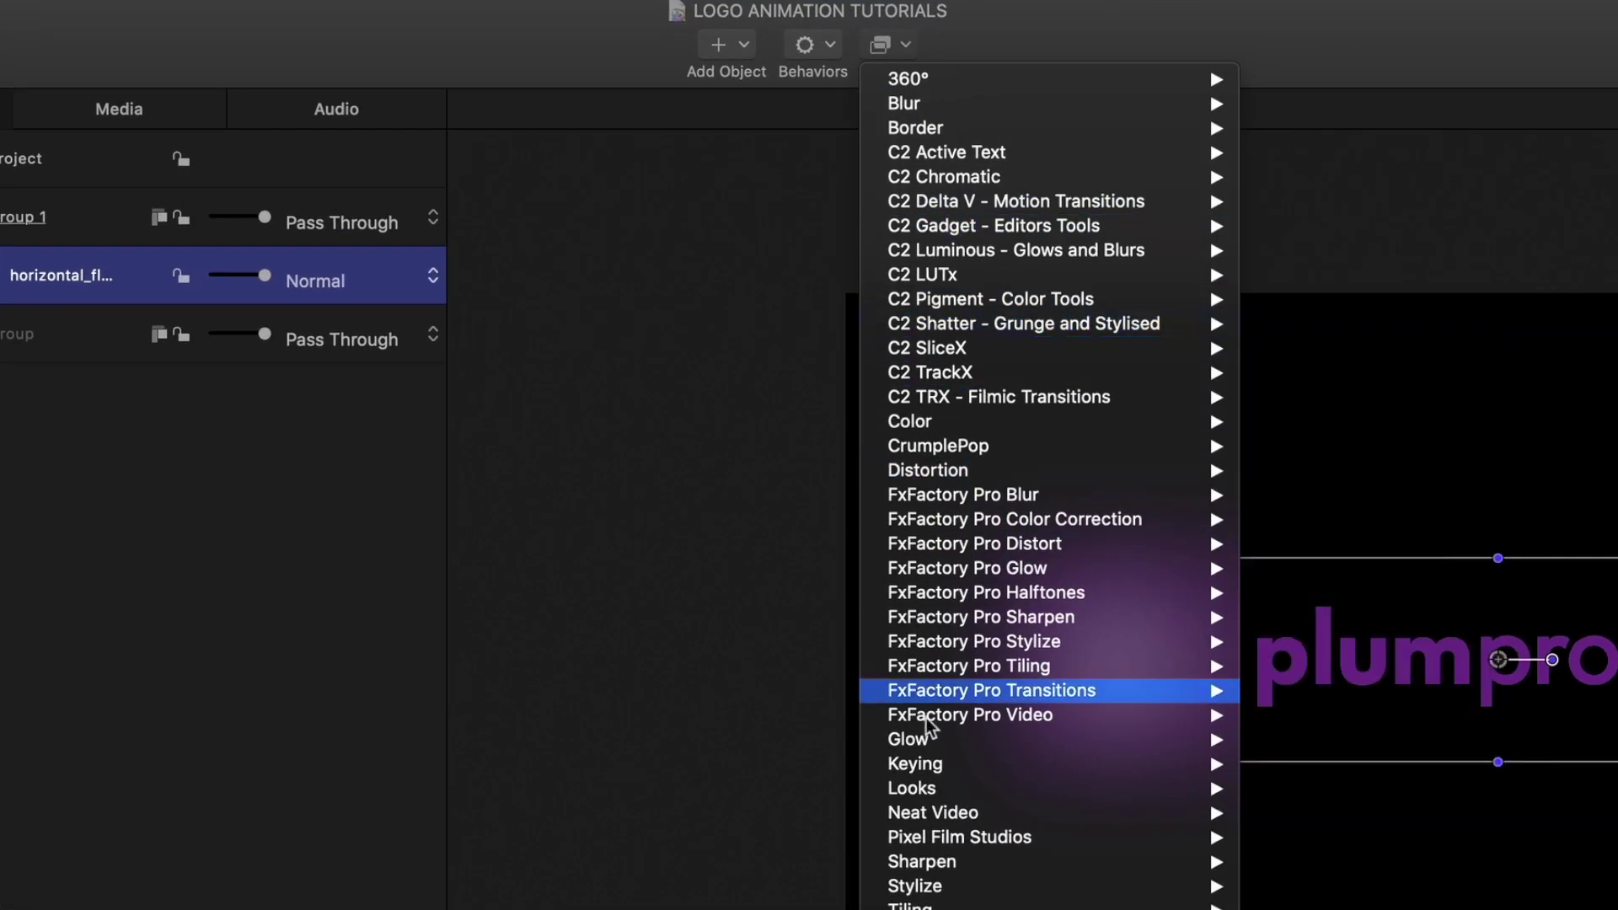
{"action": "mouse_move", "coordinate": [1098, 763]}
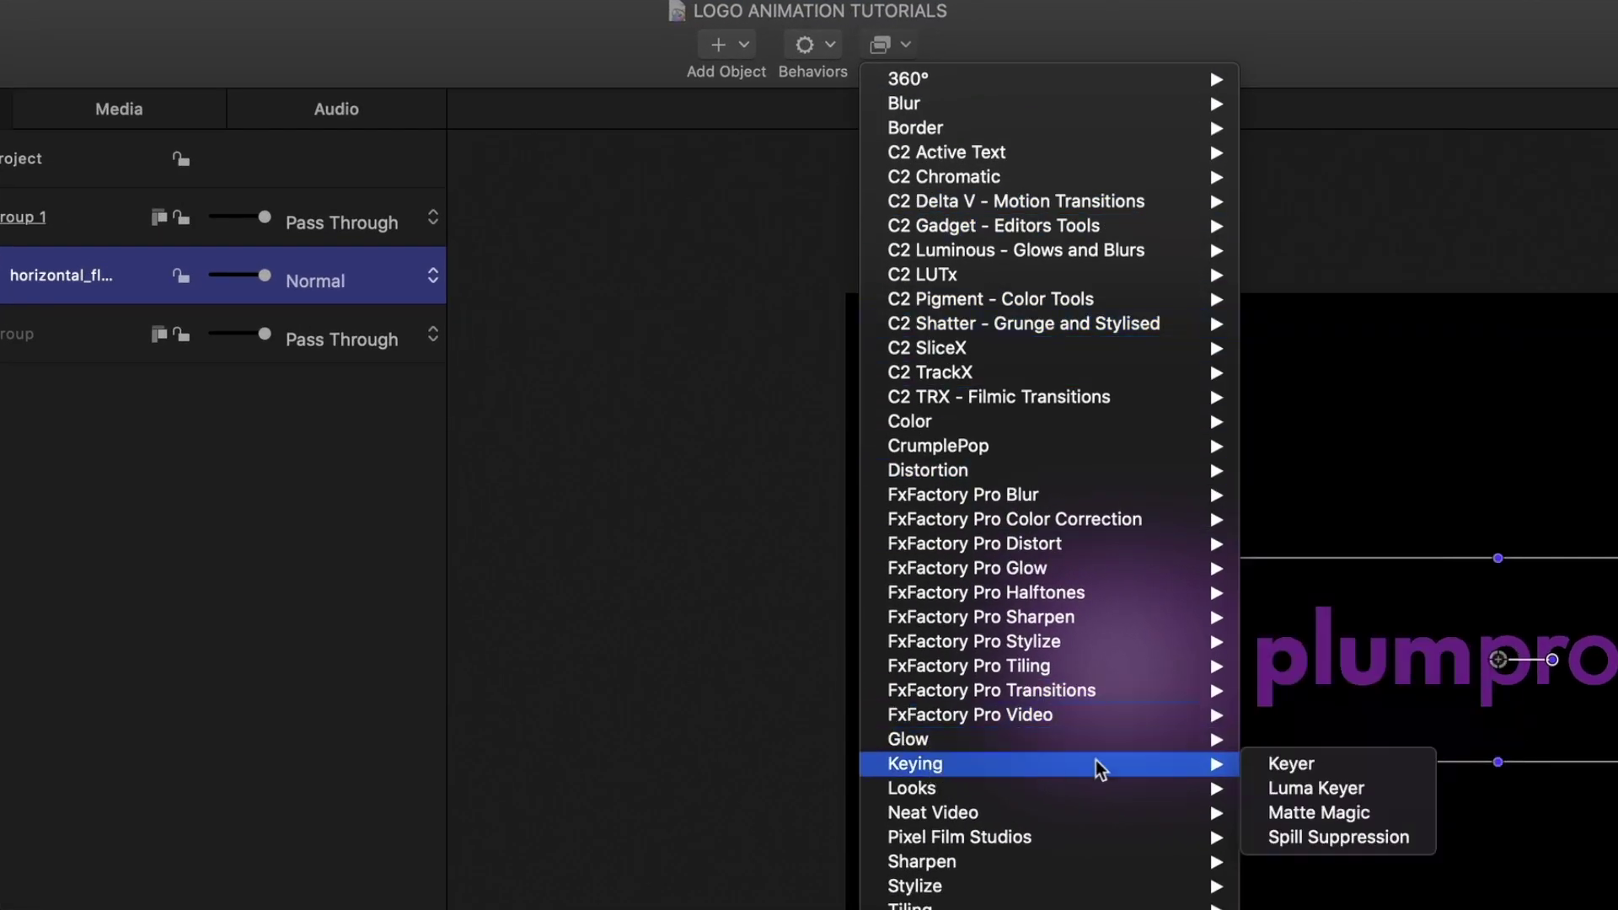
{"action": "left_click", "coordinate": [1309, 787]}
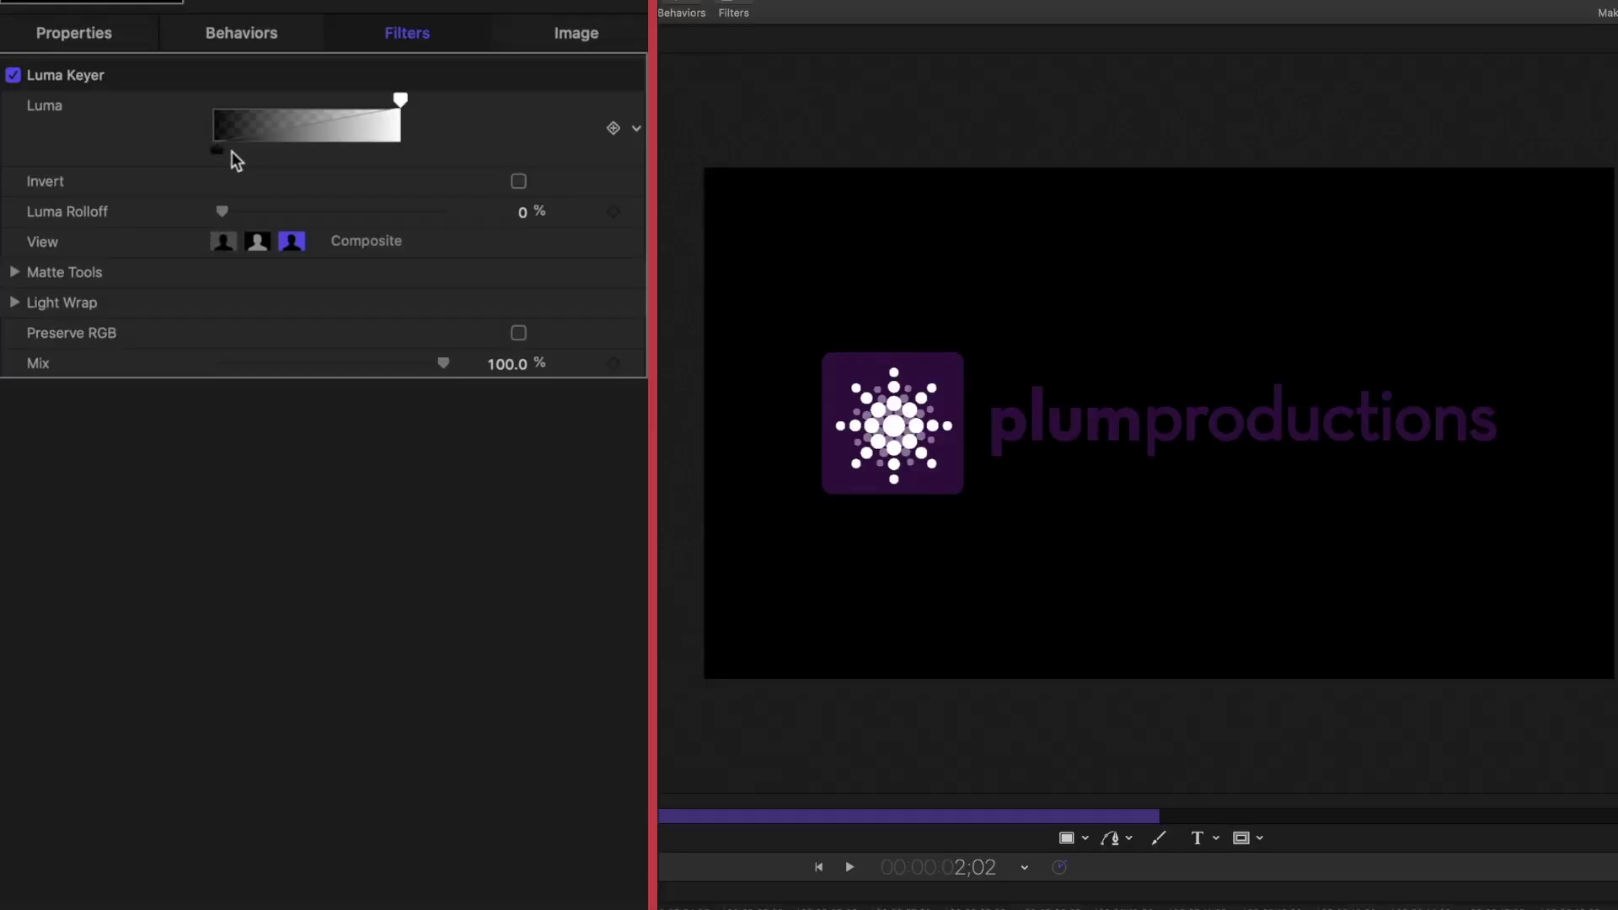
{"action": "left_click_drag", "start_coordinate": [231, 150], "coordinate": [350, 166]}
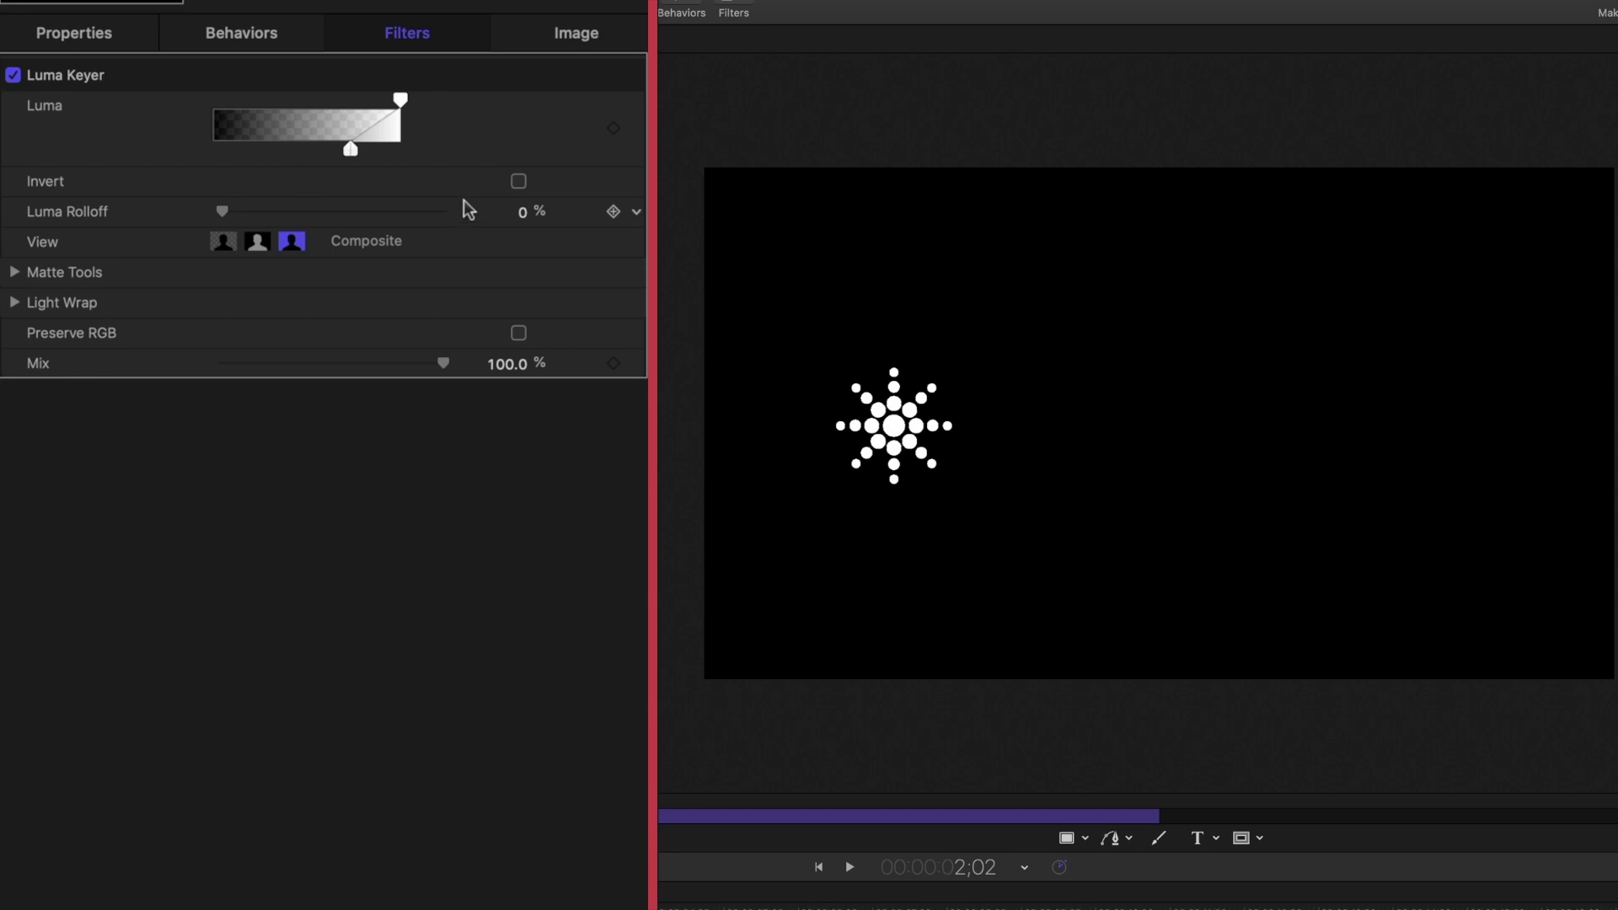
{"action": "left_click", "coordinate": [518, 183]}
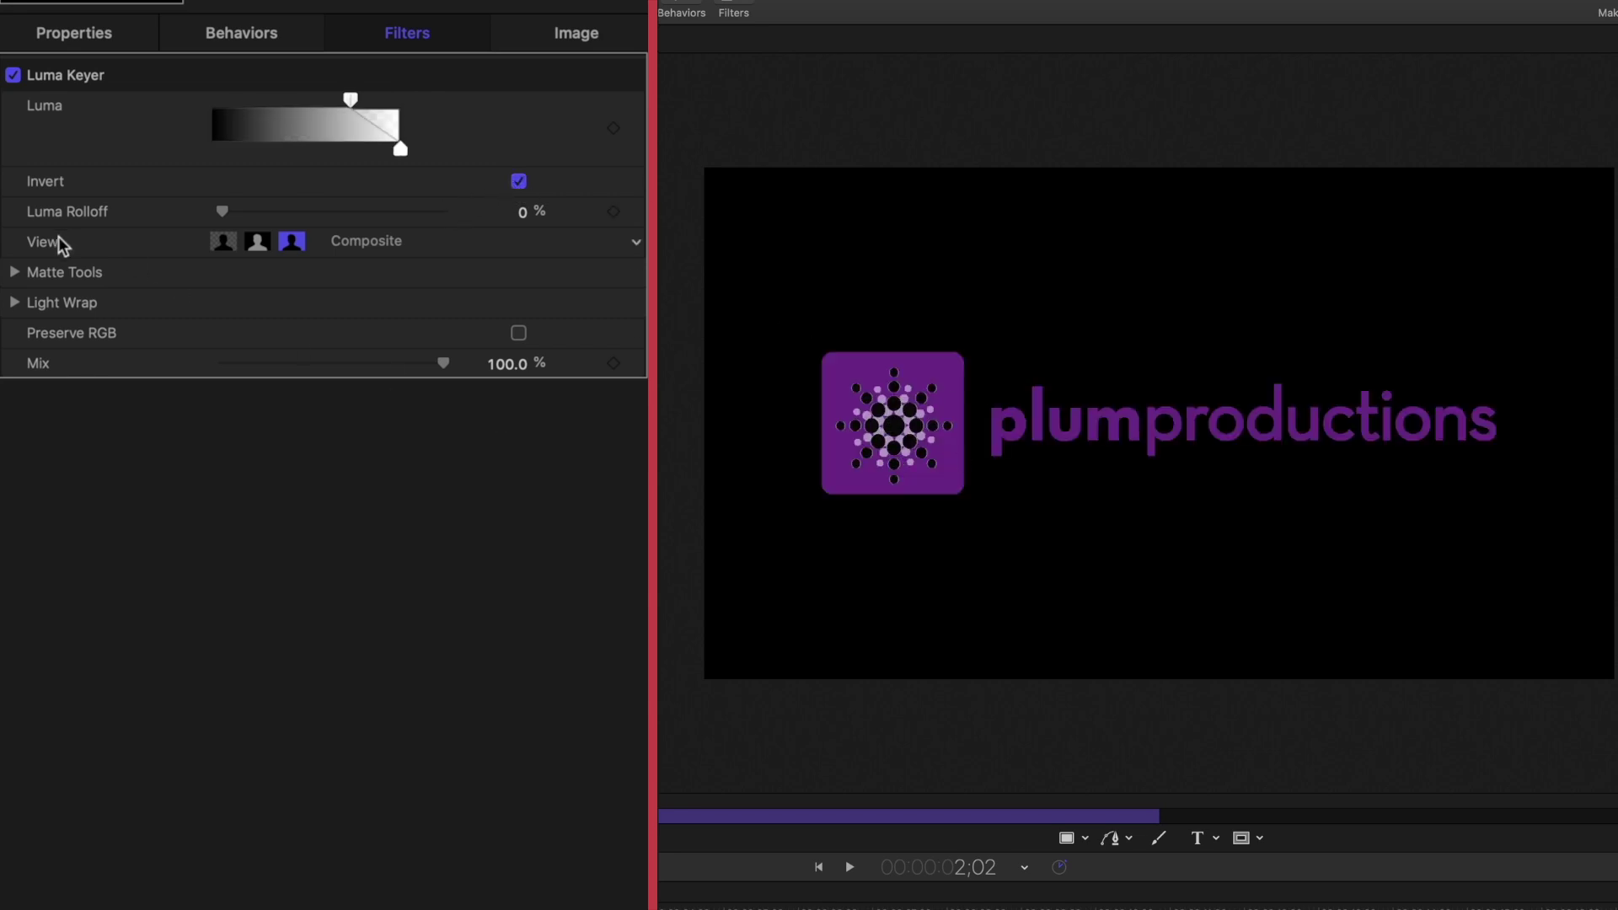
In the Luma Keyer's Matte Tools, set the Levels black point to 0.06, white point to 0.65, and Shrink/Expand to 3.0
{"action": "left_click", "coordinate": [14, 271]}
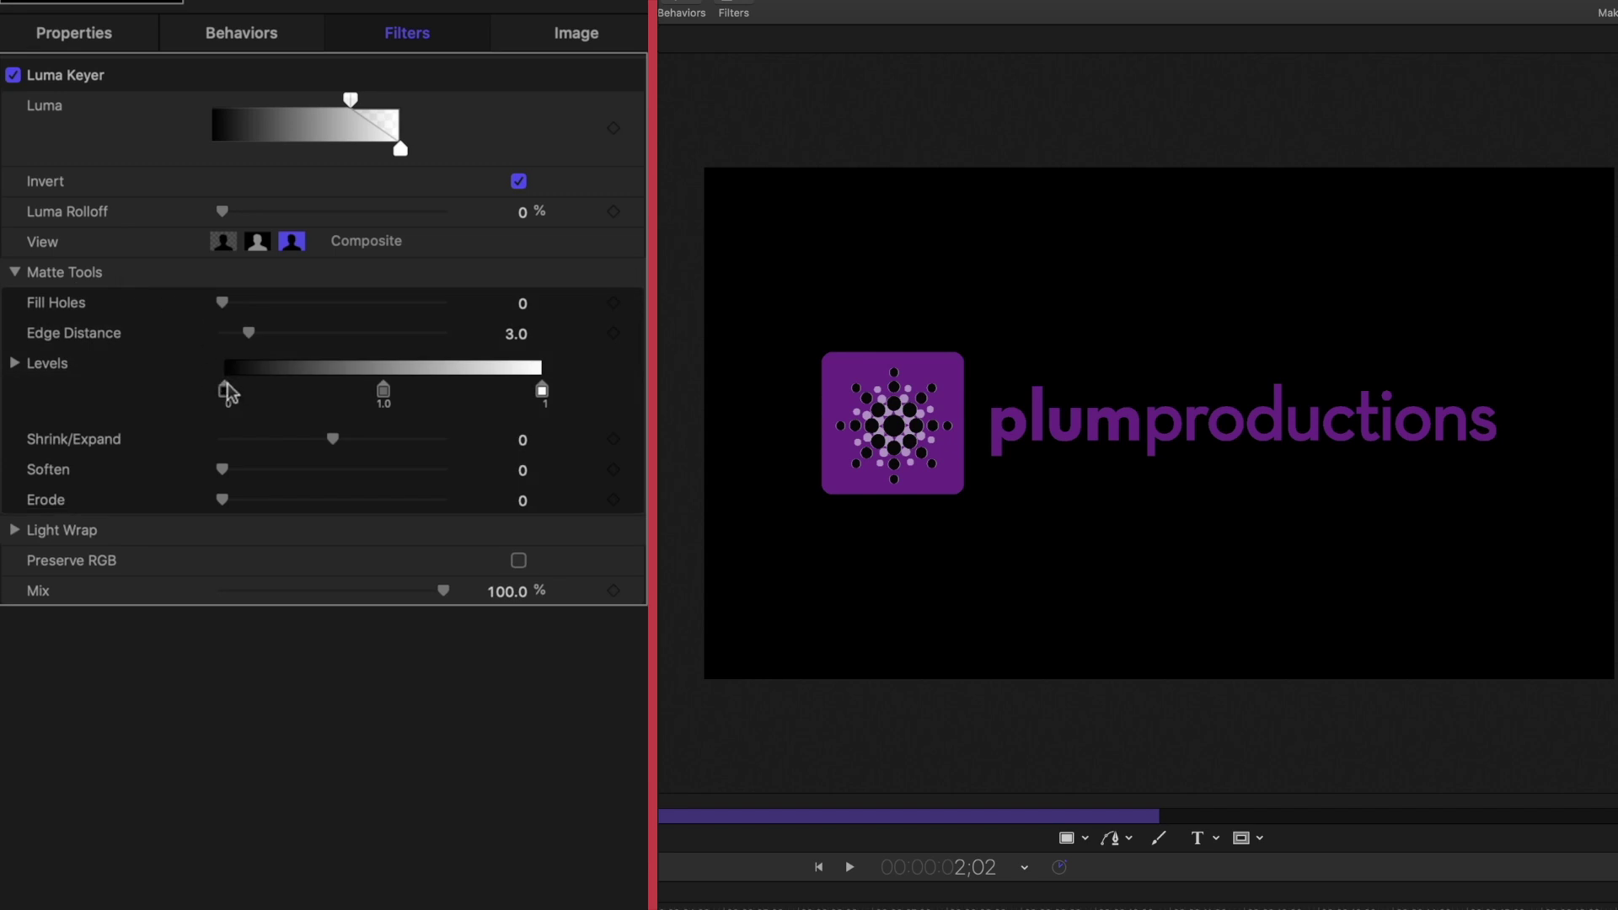
{"action": "mouse_move", "coordinate": [243, 388]}
{"action": "left_mouse_down"}
{"action": "mouse_move", "coordinate": [310, 388]}
{"action": "mouse_move", "coordinate": [260, 388]}
{"action": "left_mouse_up"}
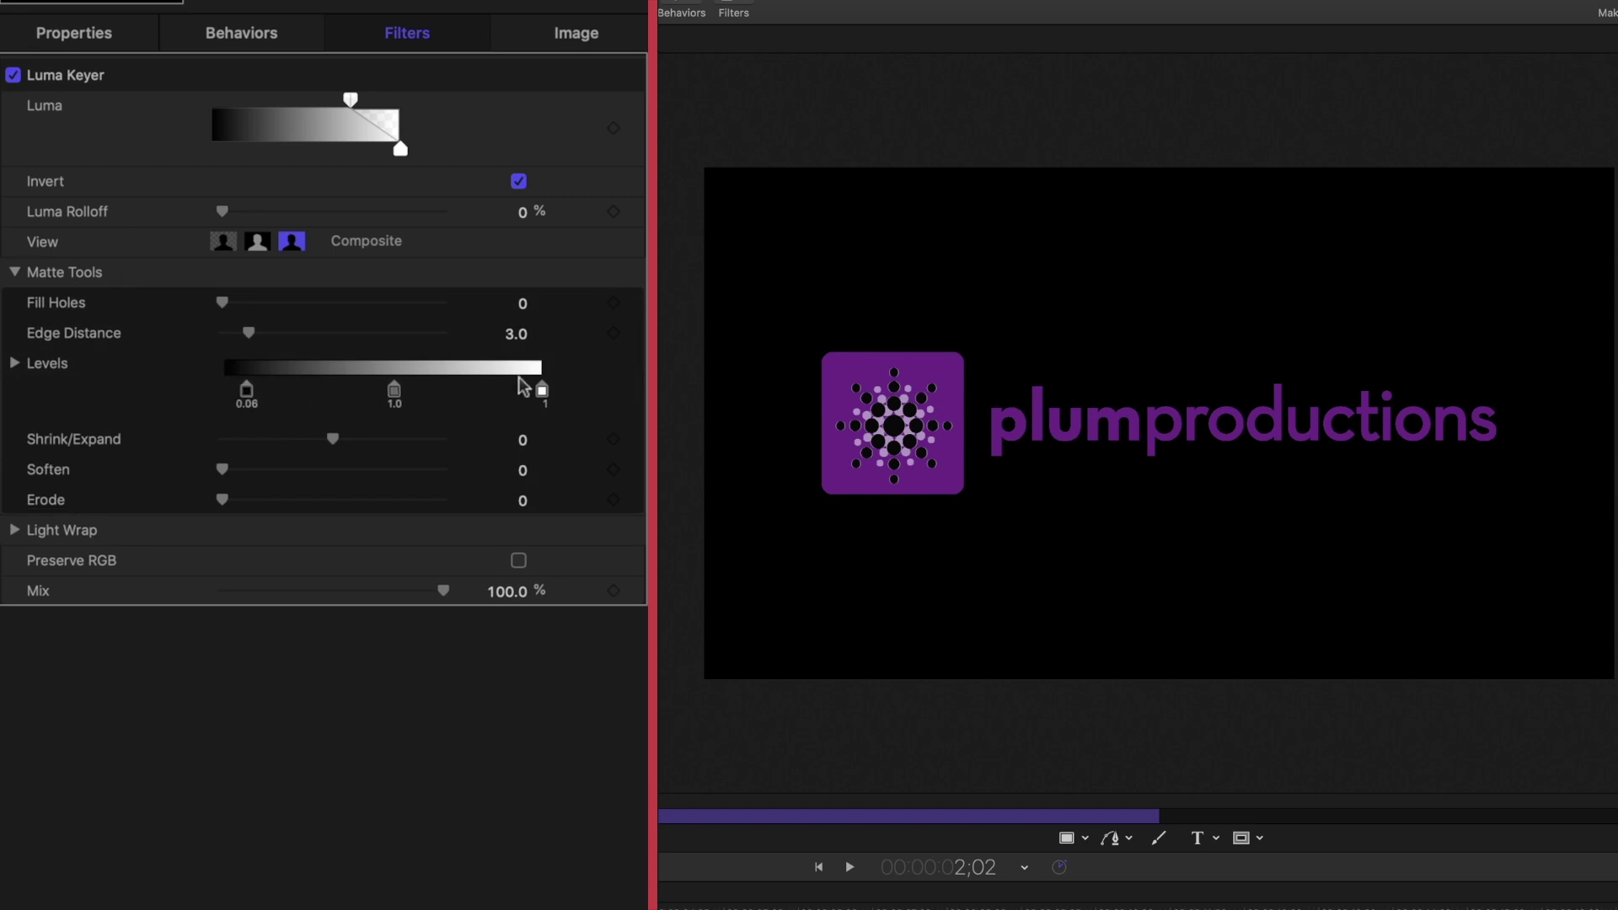
{"action": "left_click_drag", "start_coordinate": [540, 387], "coordinate": [433, 393]}
{"action": "left_click_drag", "start_coordinate": [333, 439], "coordinate": [366, 440]}
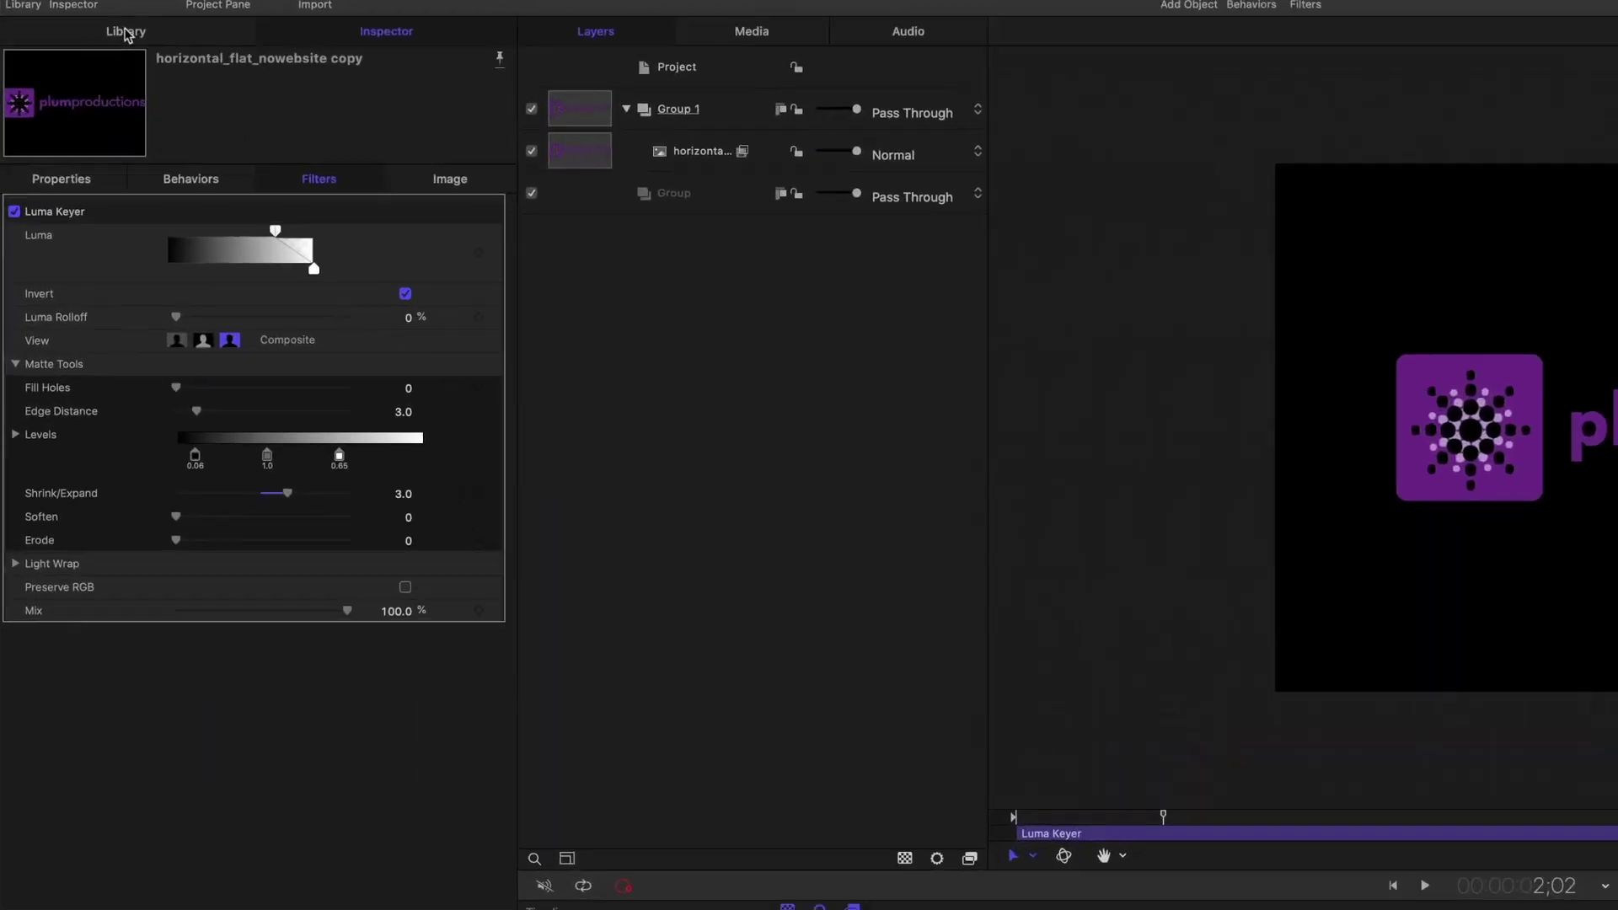
Add the Gradient generator from the Library to Group 1, beneath the logo layer
{"action": "left_click", "coordinate": [159, 23]}
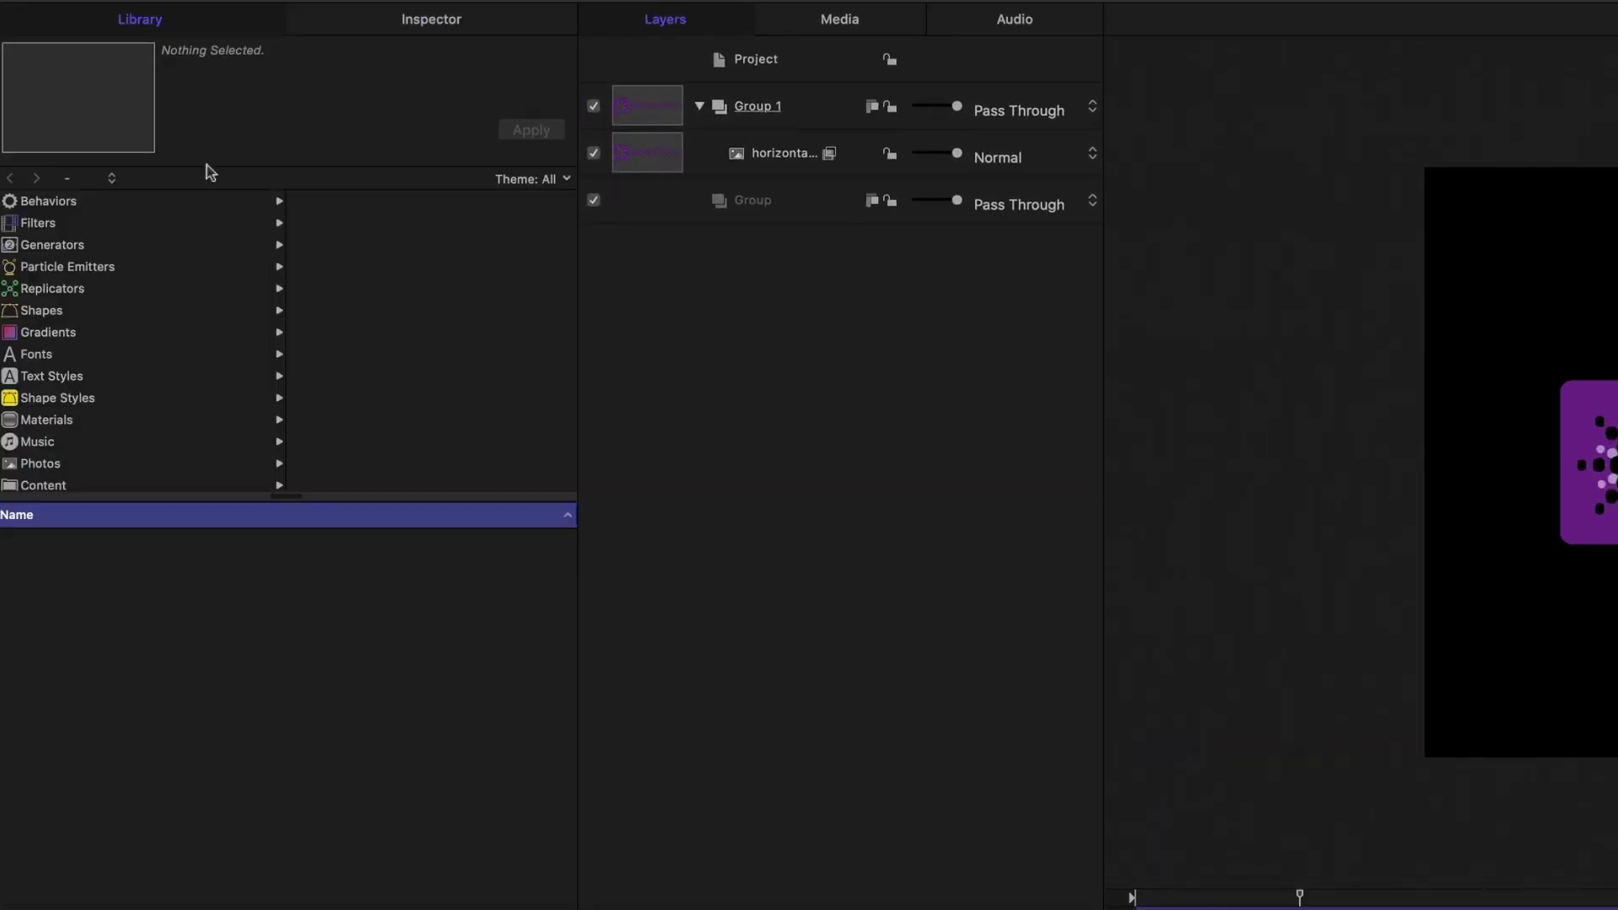
{"action": "left_click", "coordinate": [73, 248]}
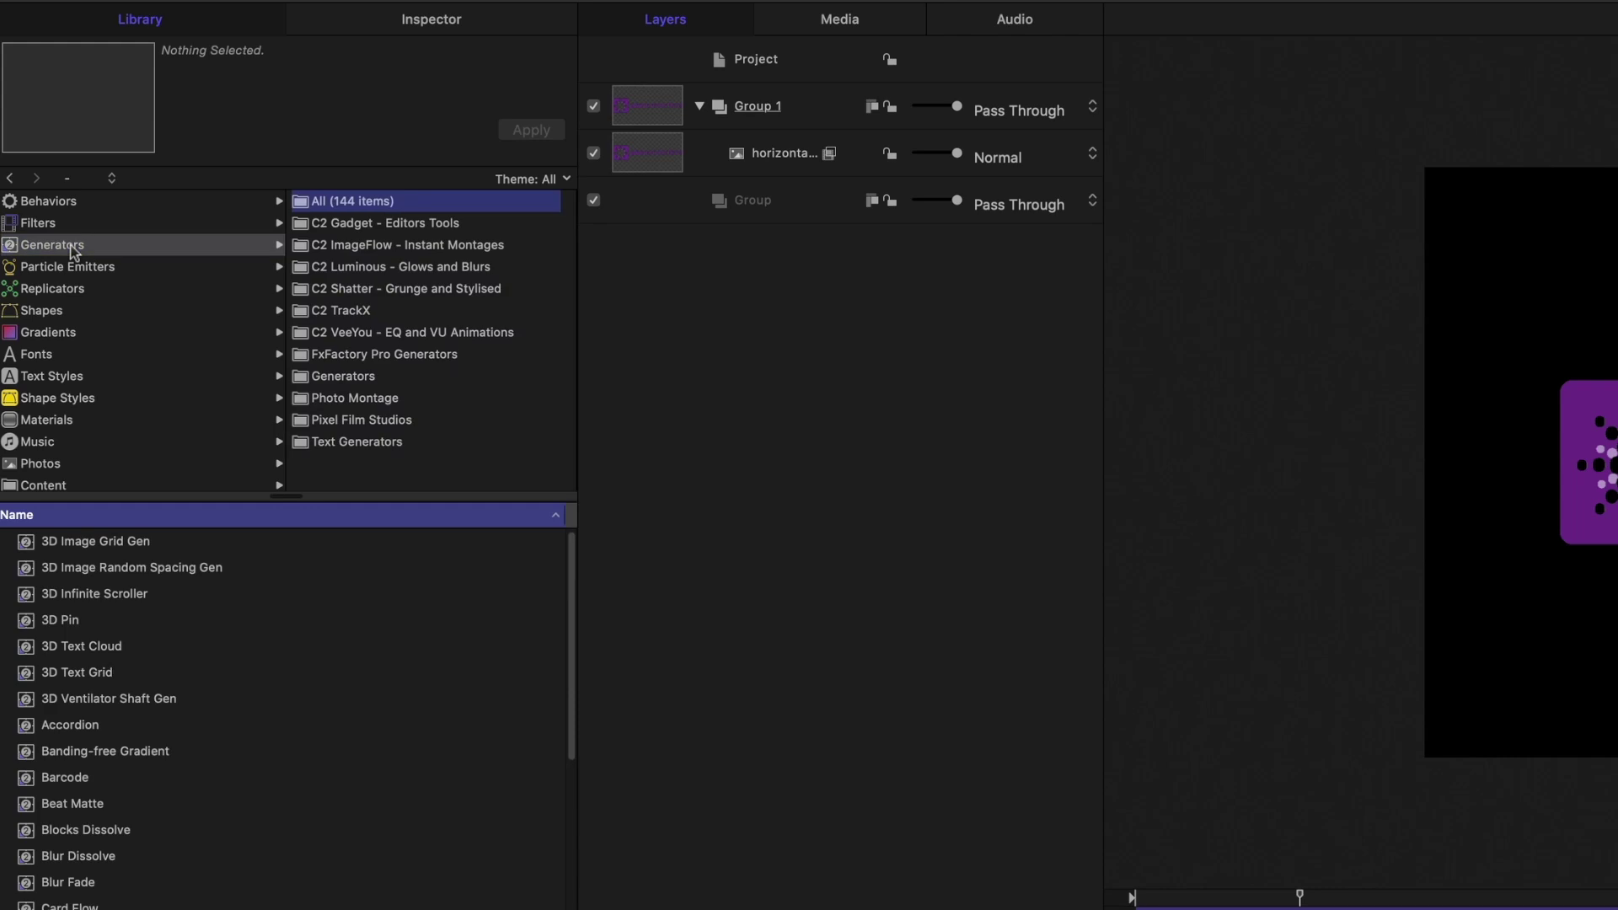
{"action": "scroll", "coordinate": [159, 725], "scroll_direction": "down", "scroll_amount": 5}
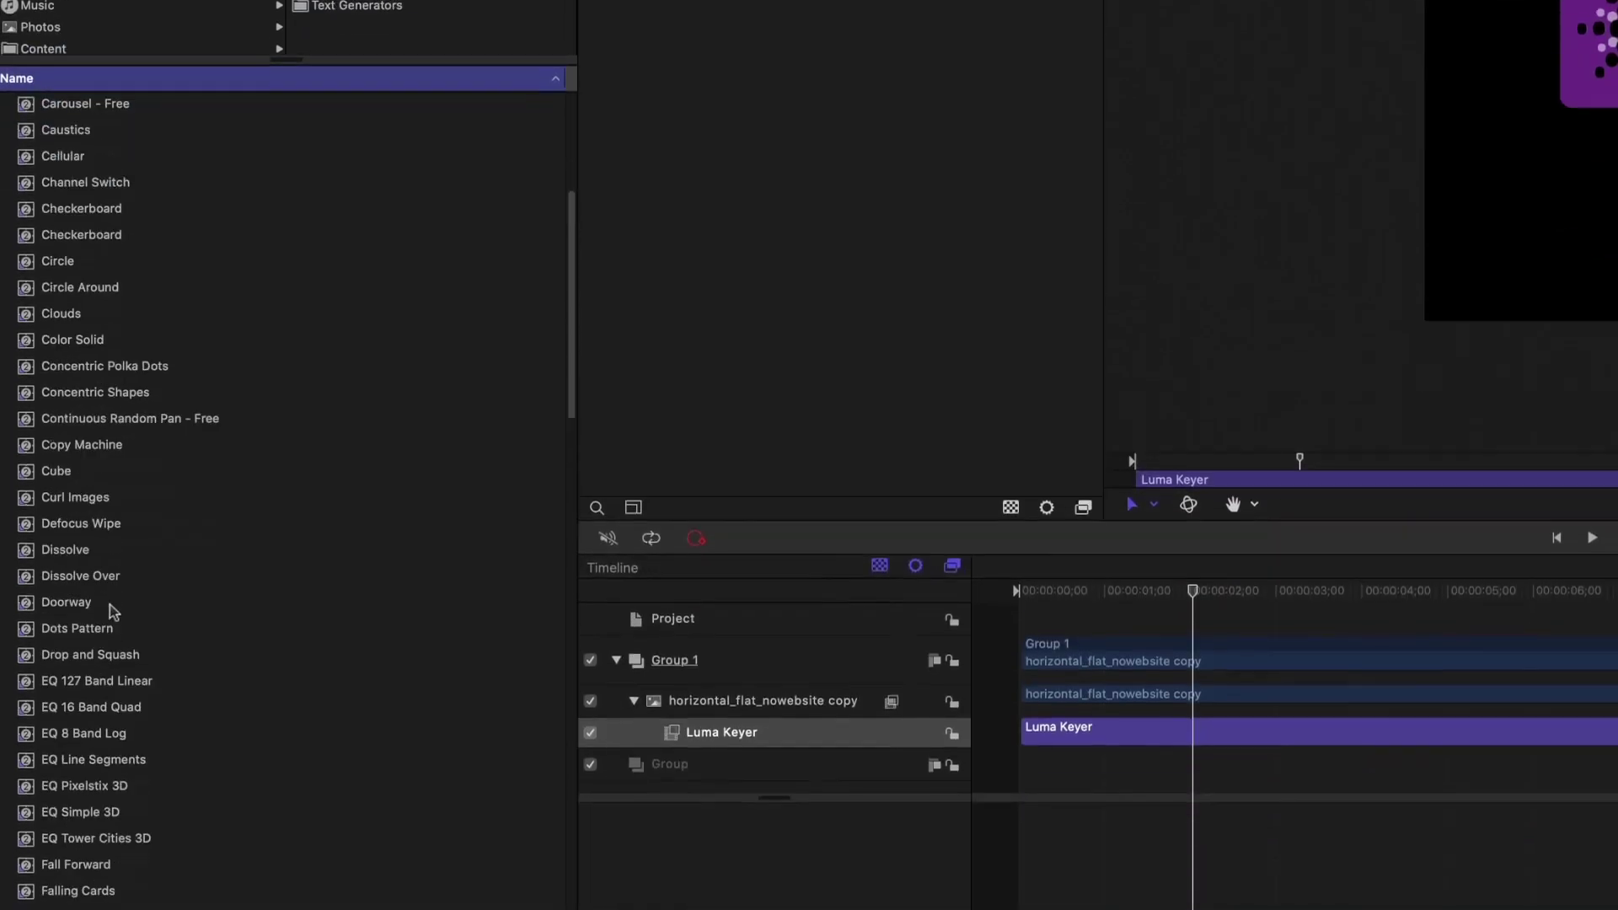
{"action": "scroll", "coordinate": [118, 523], "scroll_direction": "down", "scroll_amount": 6}
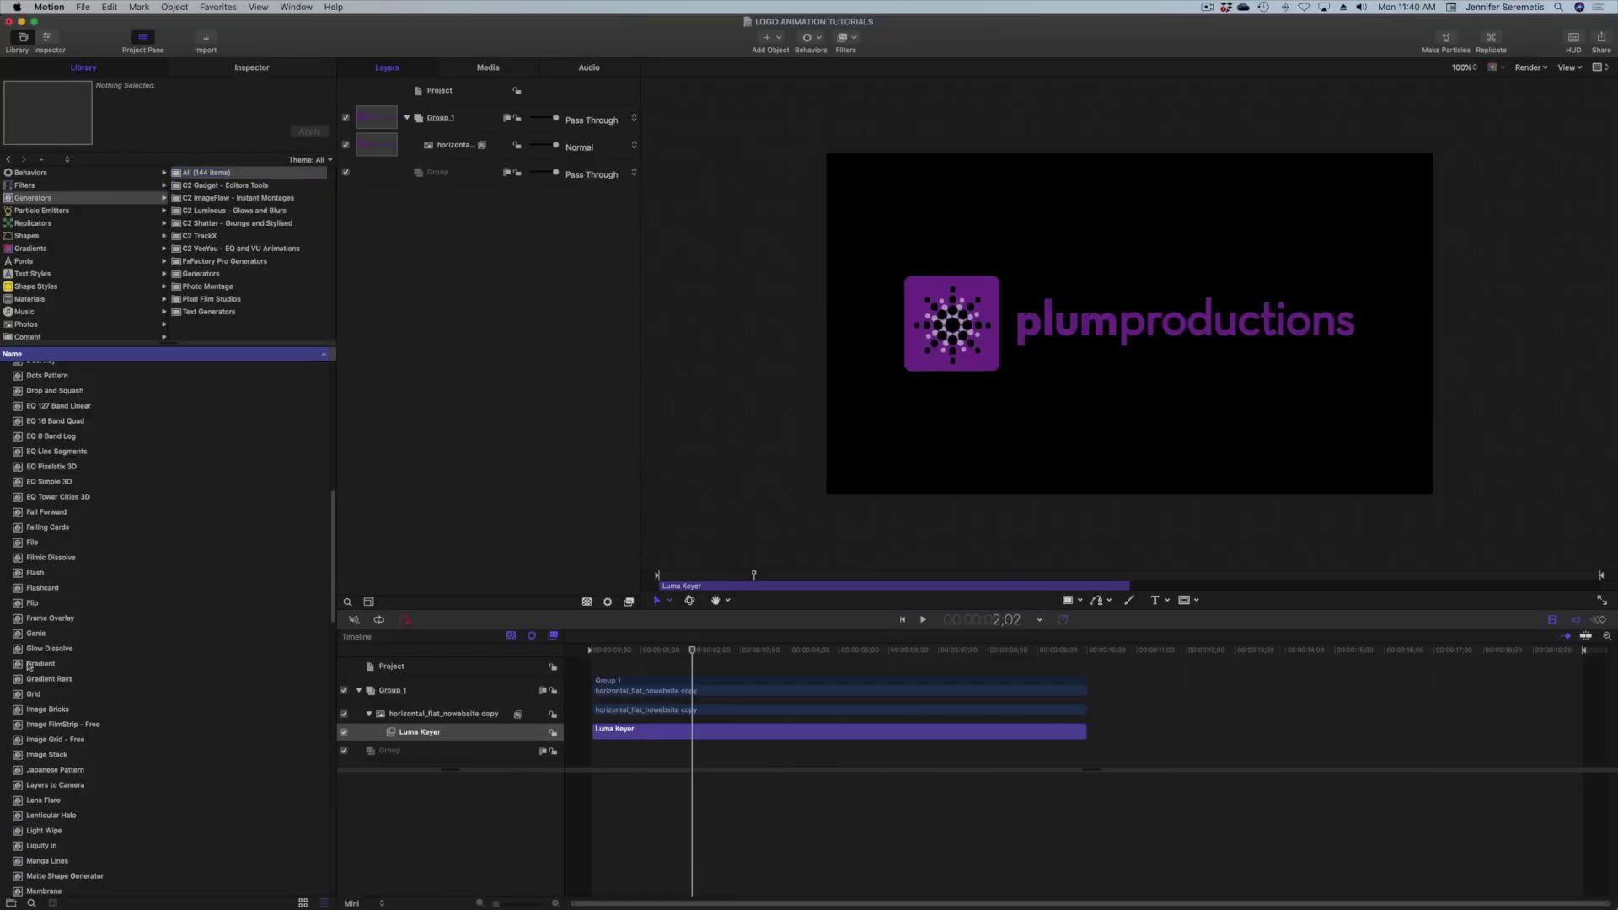
{"action": "left_click_drag", "start_coordinate": [40, 544], "coordinate": [745, 145]}
{"action": "left_click_drag", "start_coordinate": [431, 465], "coordinate": [451, 160]}
{"action": "left_click", "coordinate": [474, 180]}
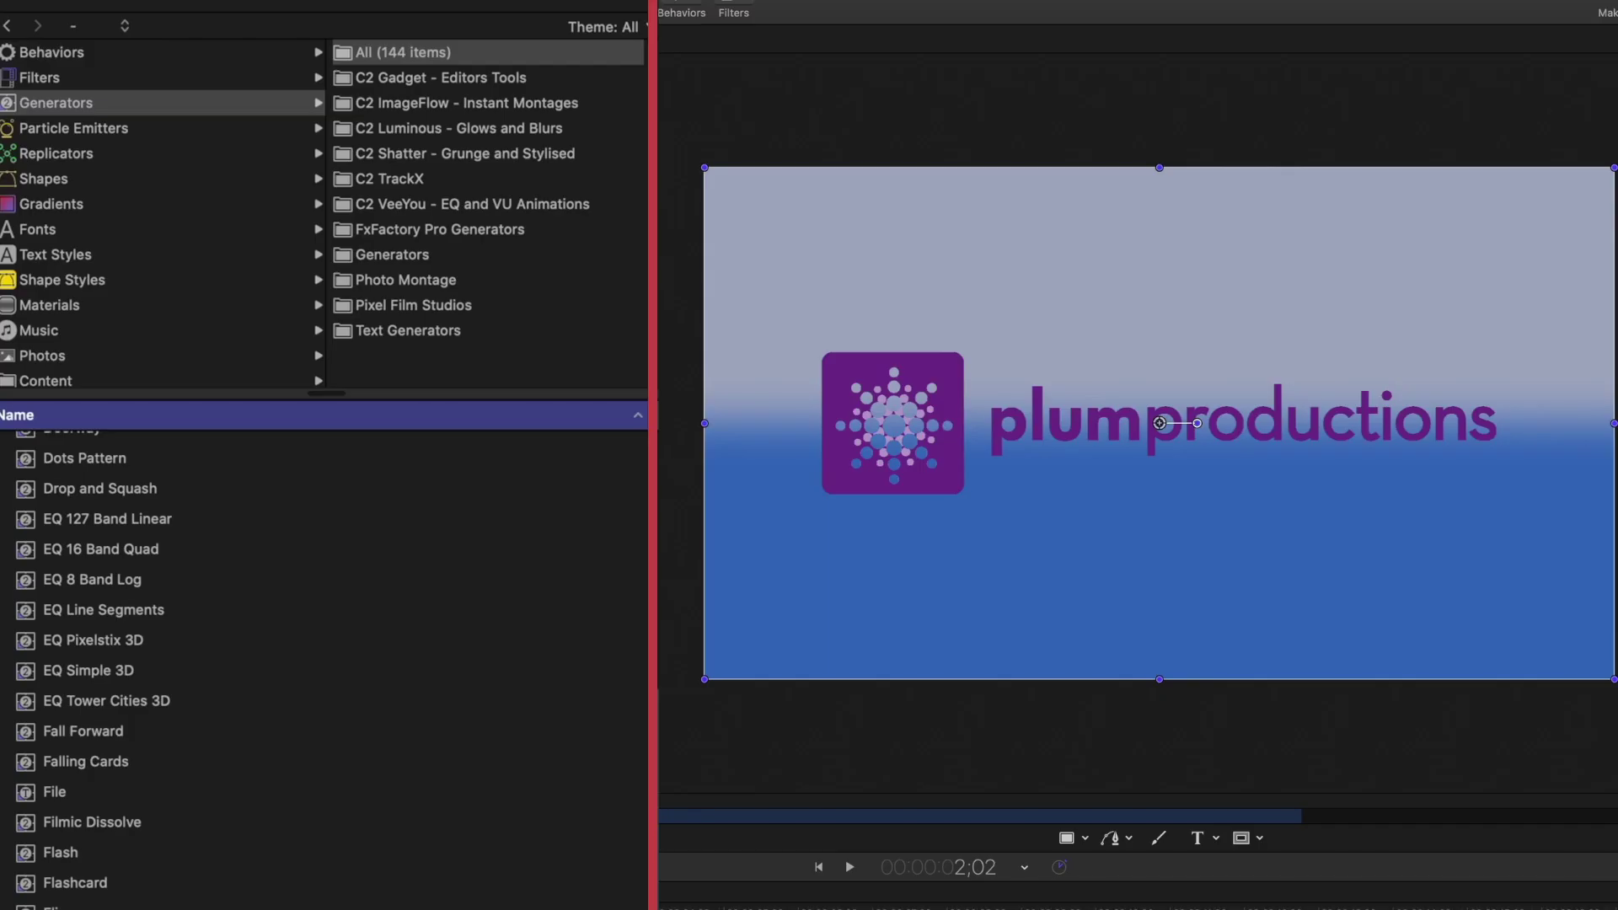
Angle the gradient by setting Start to X -201, Y 215 px and End to X 223, Y -237.2 px
{"action": "left_click", "coordinate": [253, 69]}
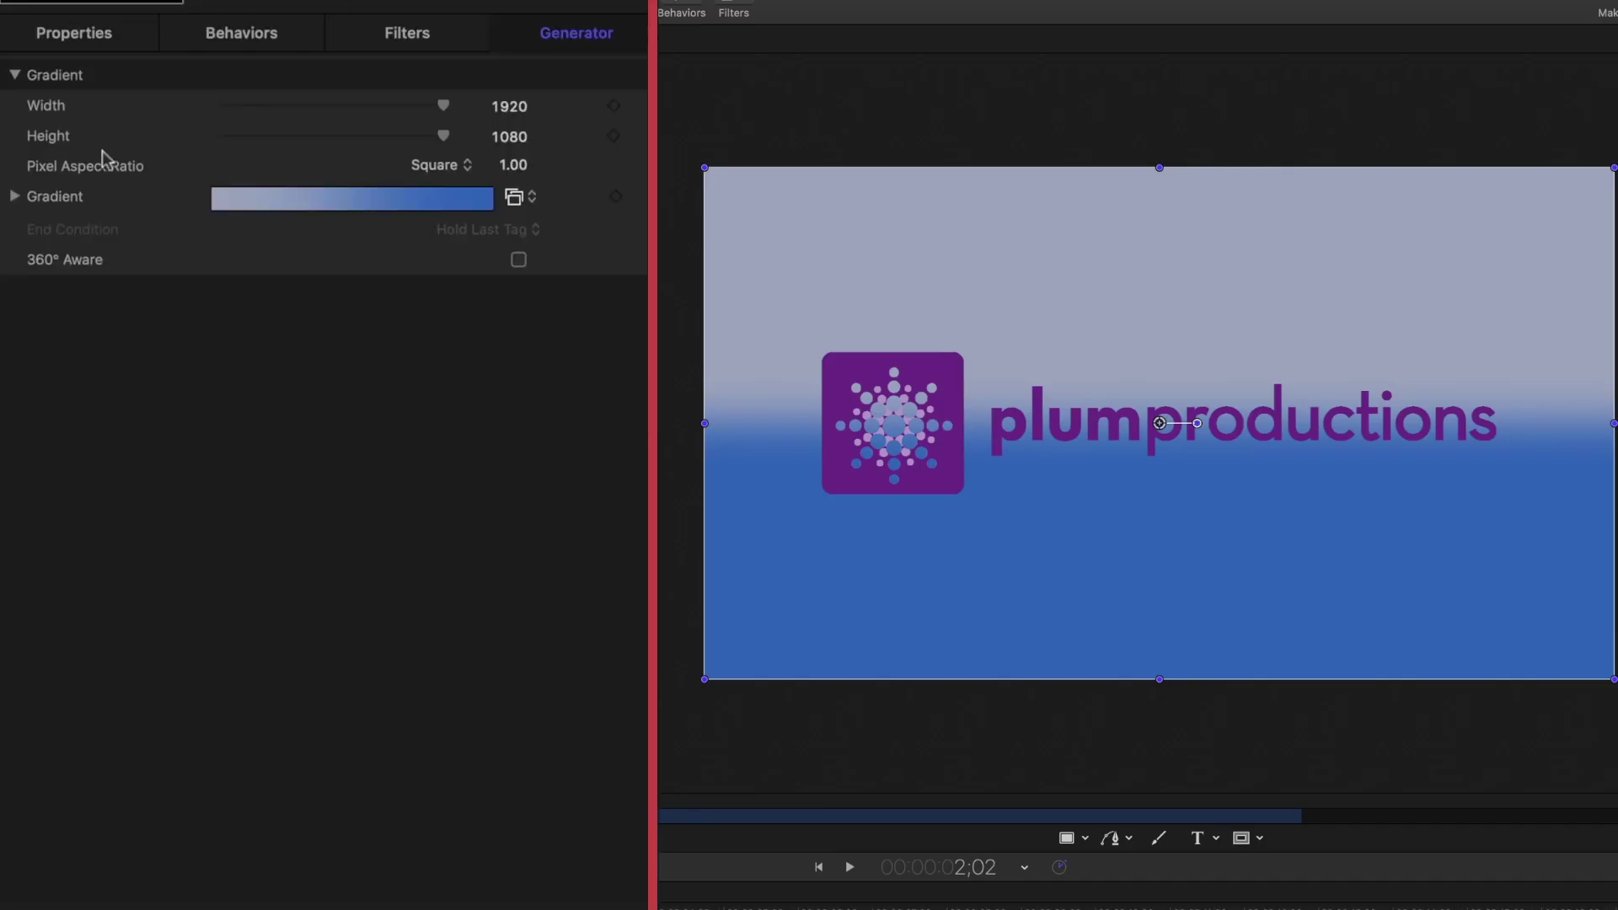
{"action": "left_click", "coordinate": [14, 197]}
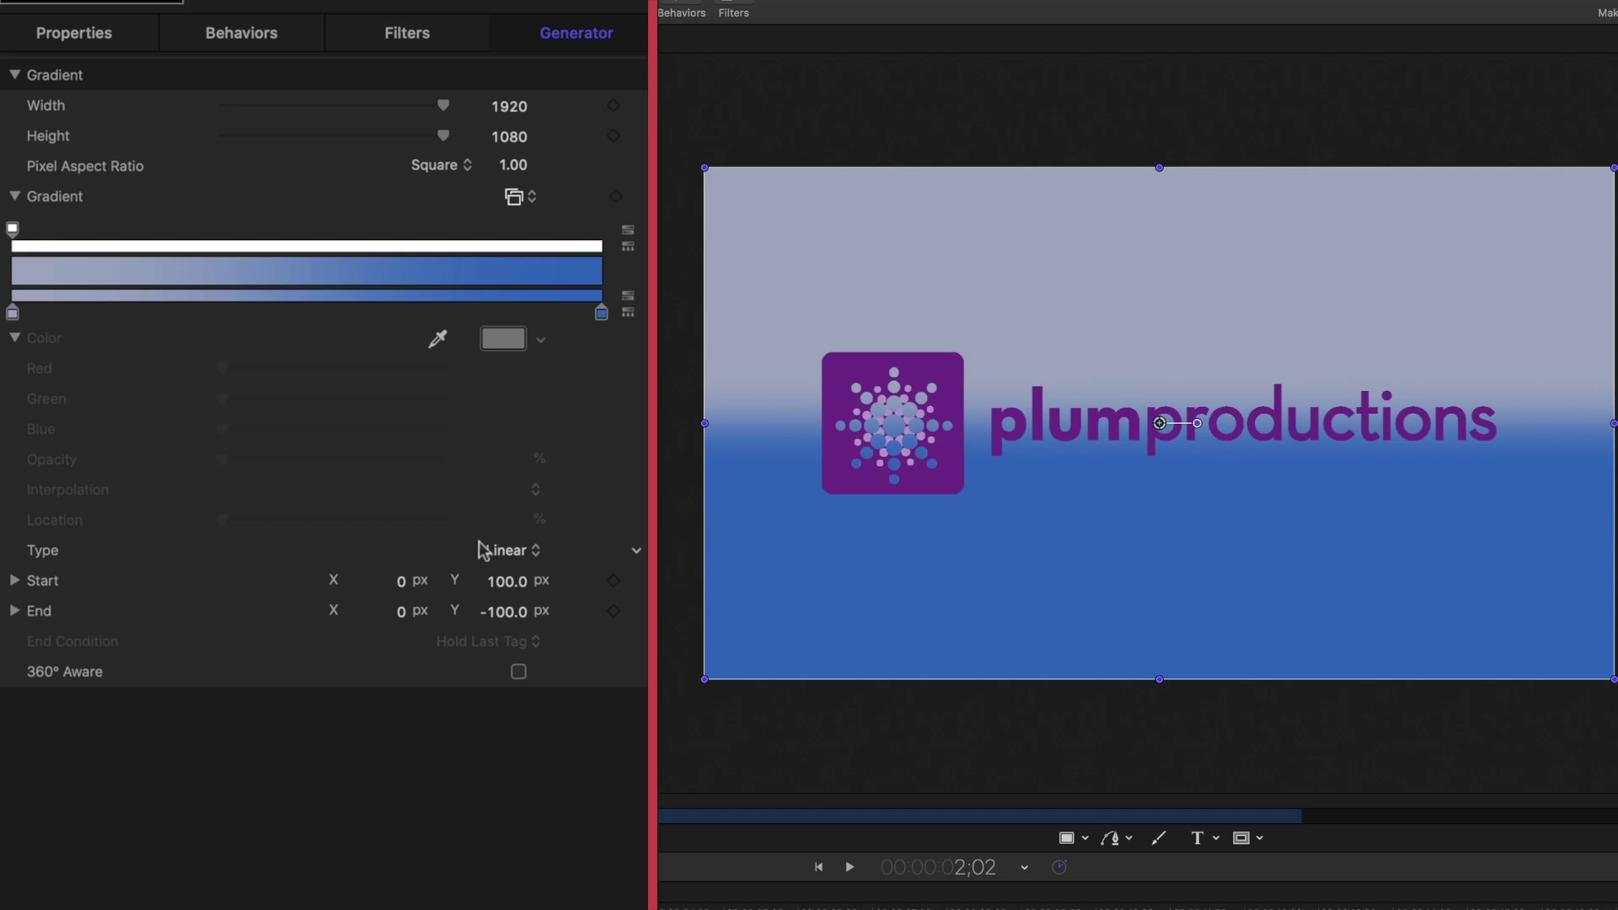
{"action": "left_click_drag", "start_coordinate": [505, 581], "coordinate": [508, 580]}
{"action": "left_click_drag", "start_coordinate": [506, 581], "coordinate": [507, 580]}
{"action": "left_click_drag", "start_coordinate": [405, 581], "coordinate": [403, 583]}
{"action": "left_click_drag", "start_coordinate": [503, 612], "coordinate": [503, 612]}
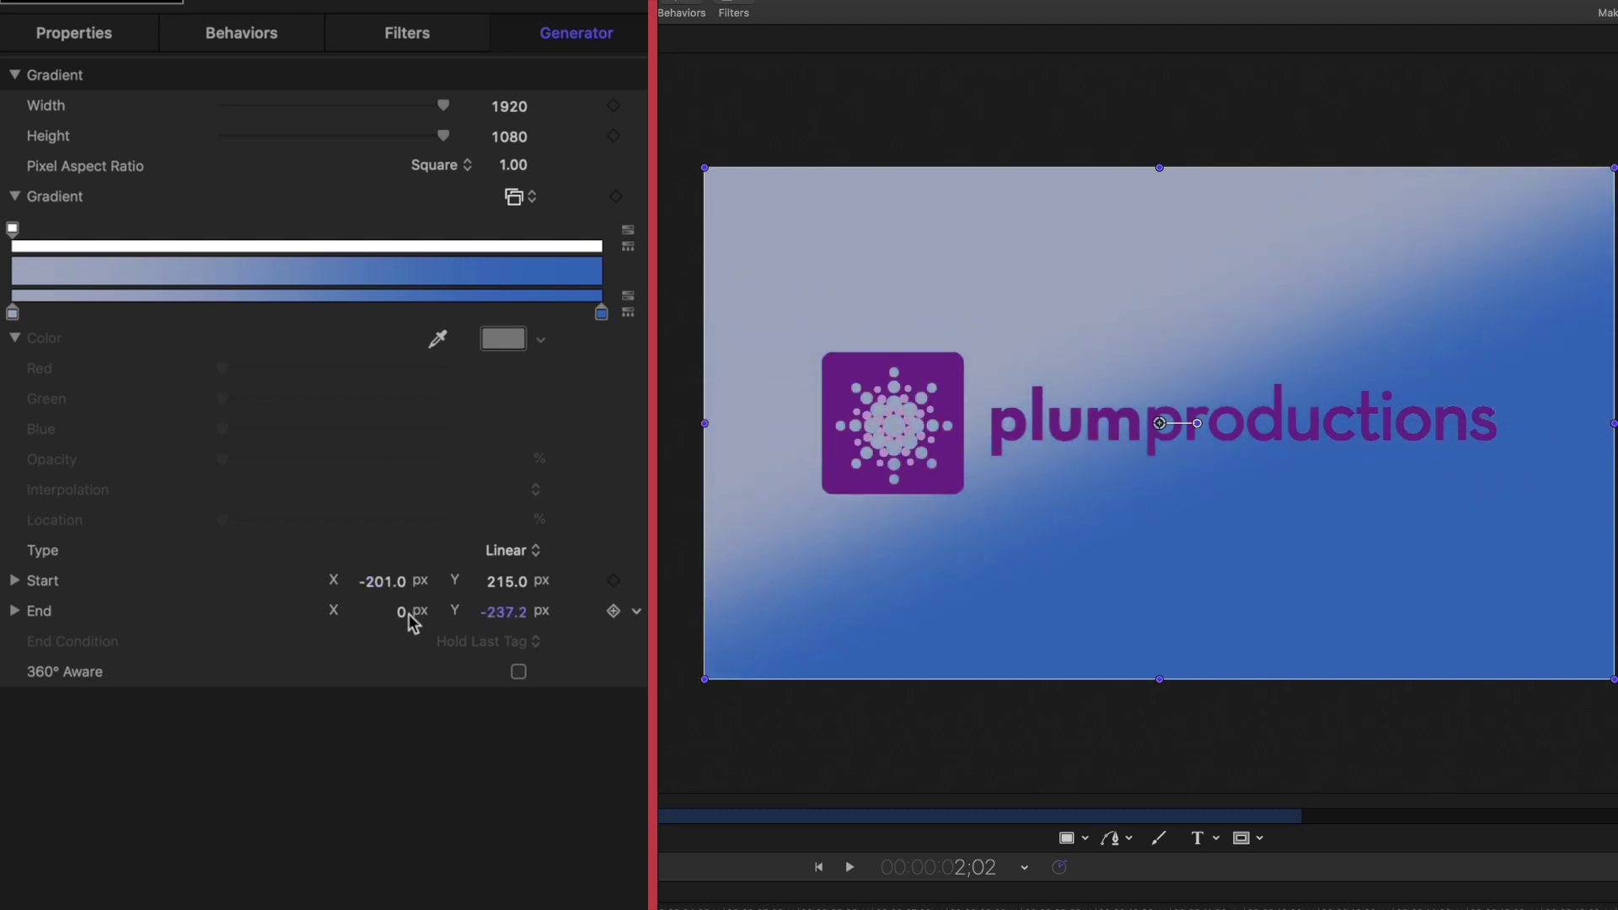
{"action": "left_click_drag", "start_coordinate": [401, 611], "coordinate": [401, 611]}
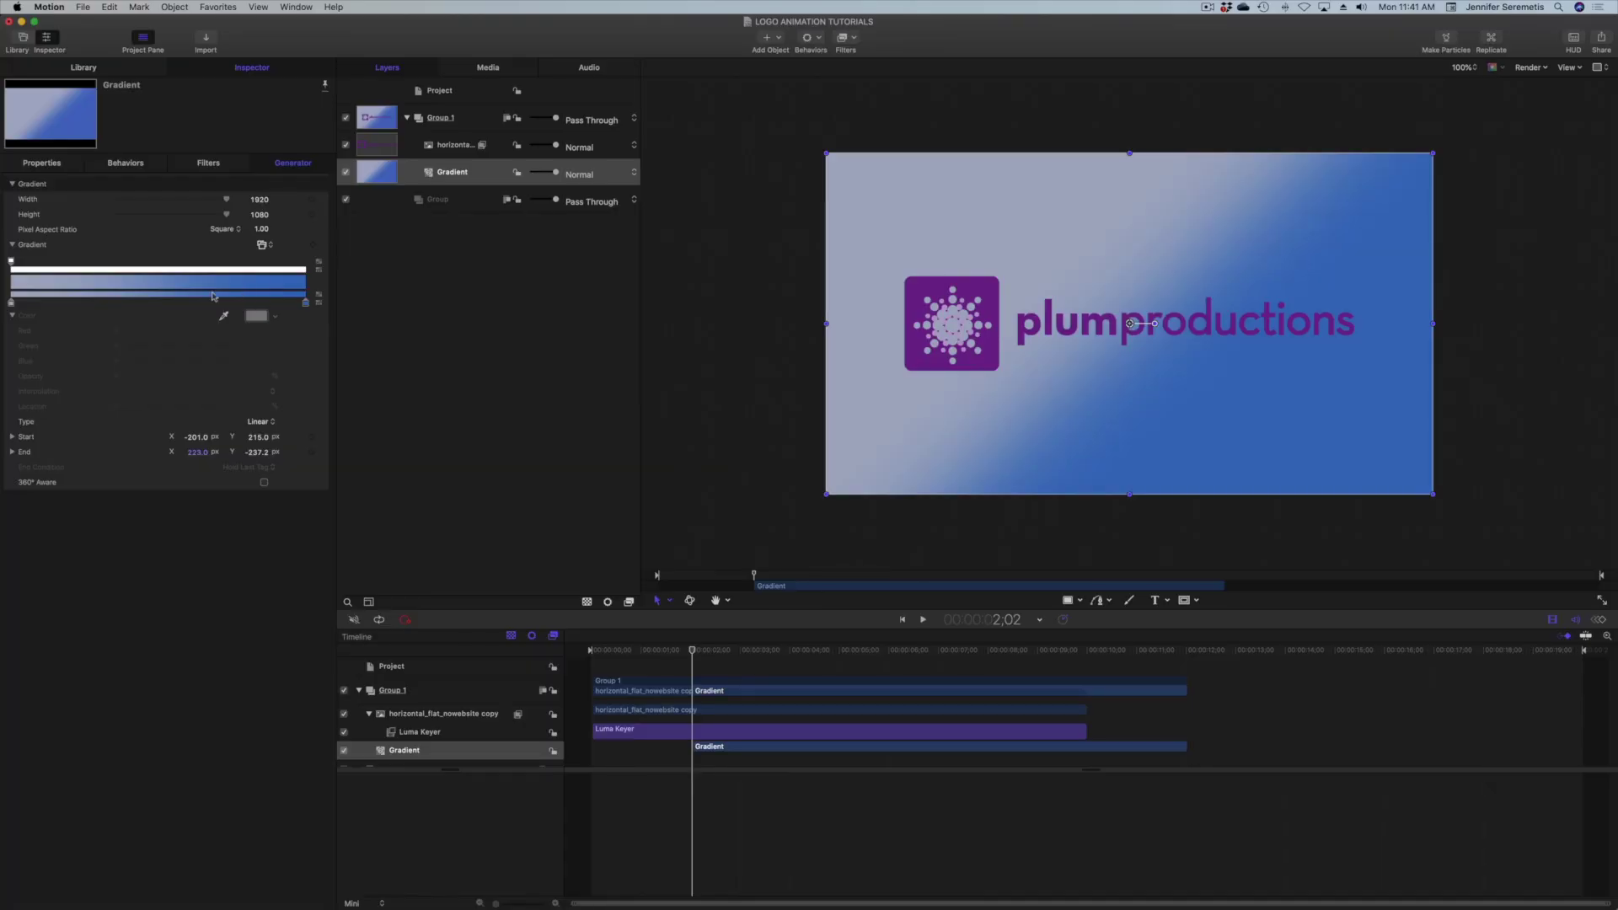
Color the gradient's first tag crimson and add a second tag at 9.28% in orange-red (Red 0.76, Green 0.33, Blue 0.19)
{"action": "left_click", "coordinate": [11, 303]}
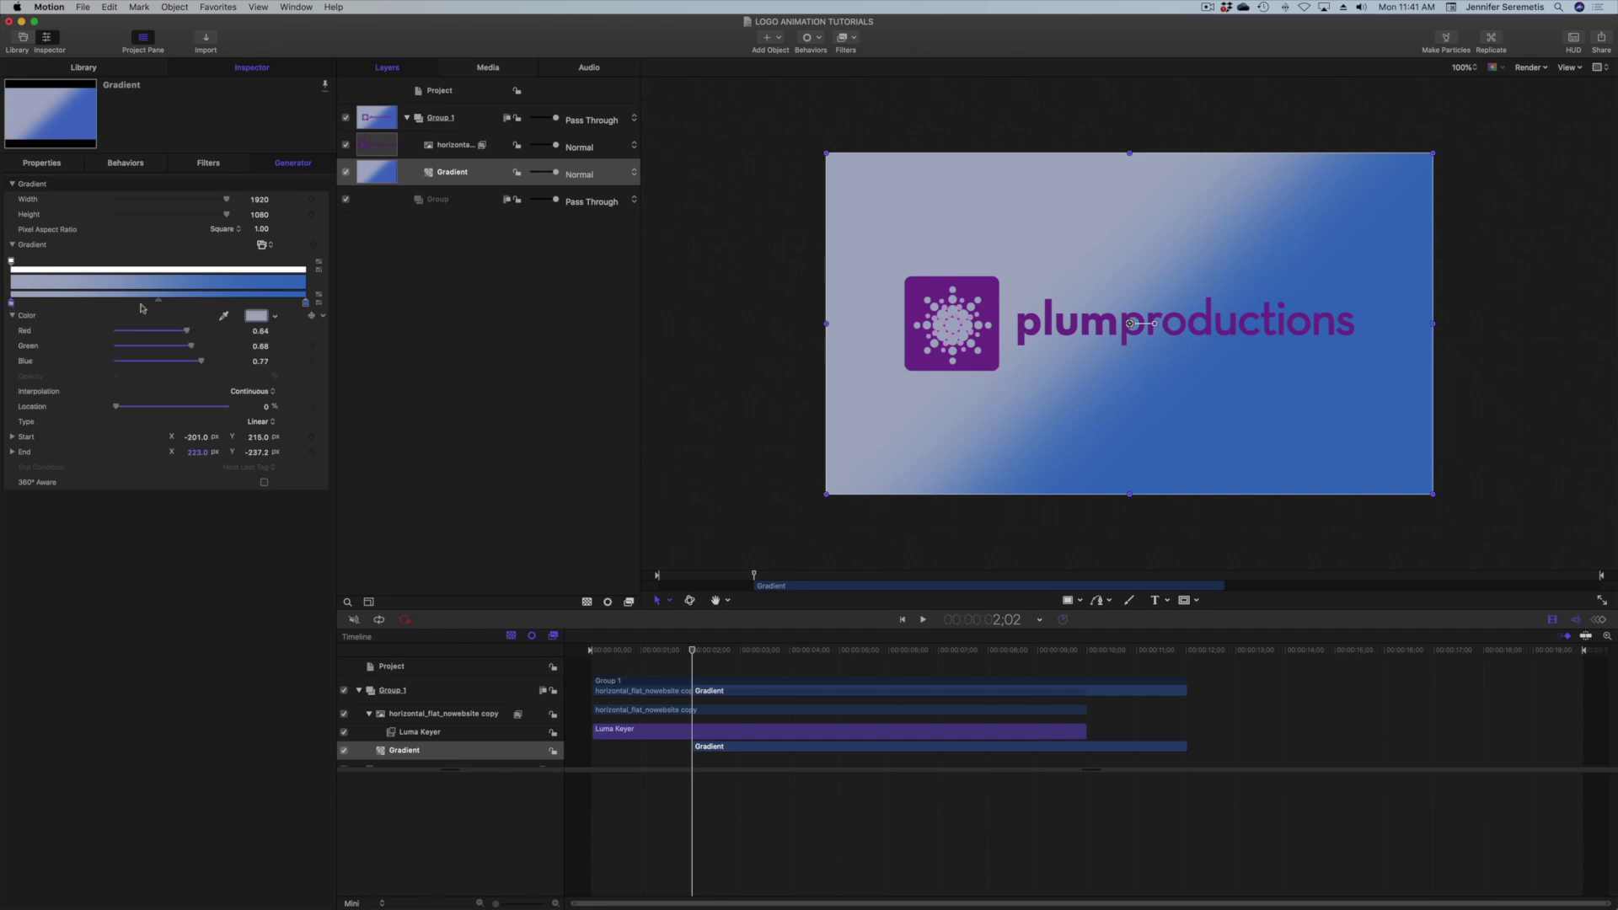
{"action": "left_click", "coordinate": [262, 316]}
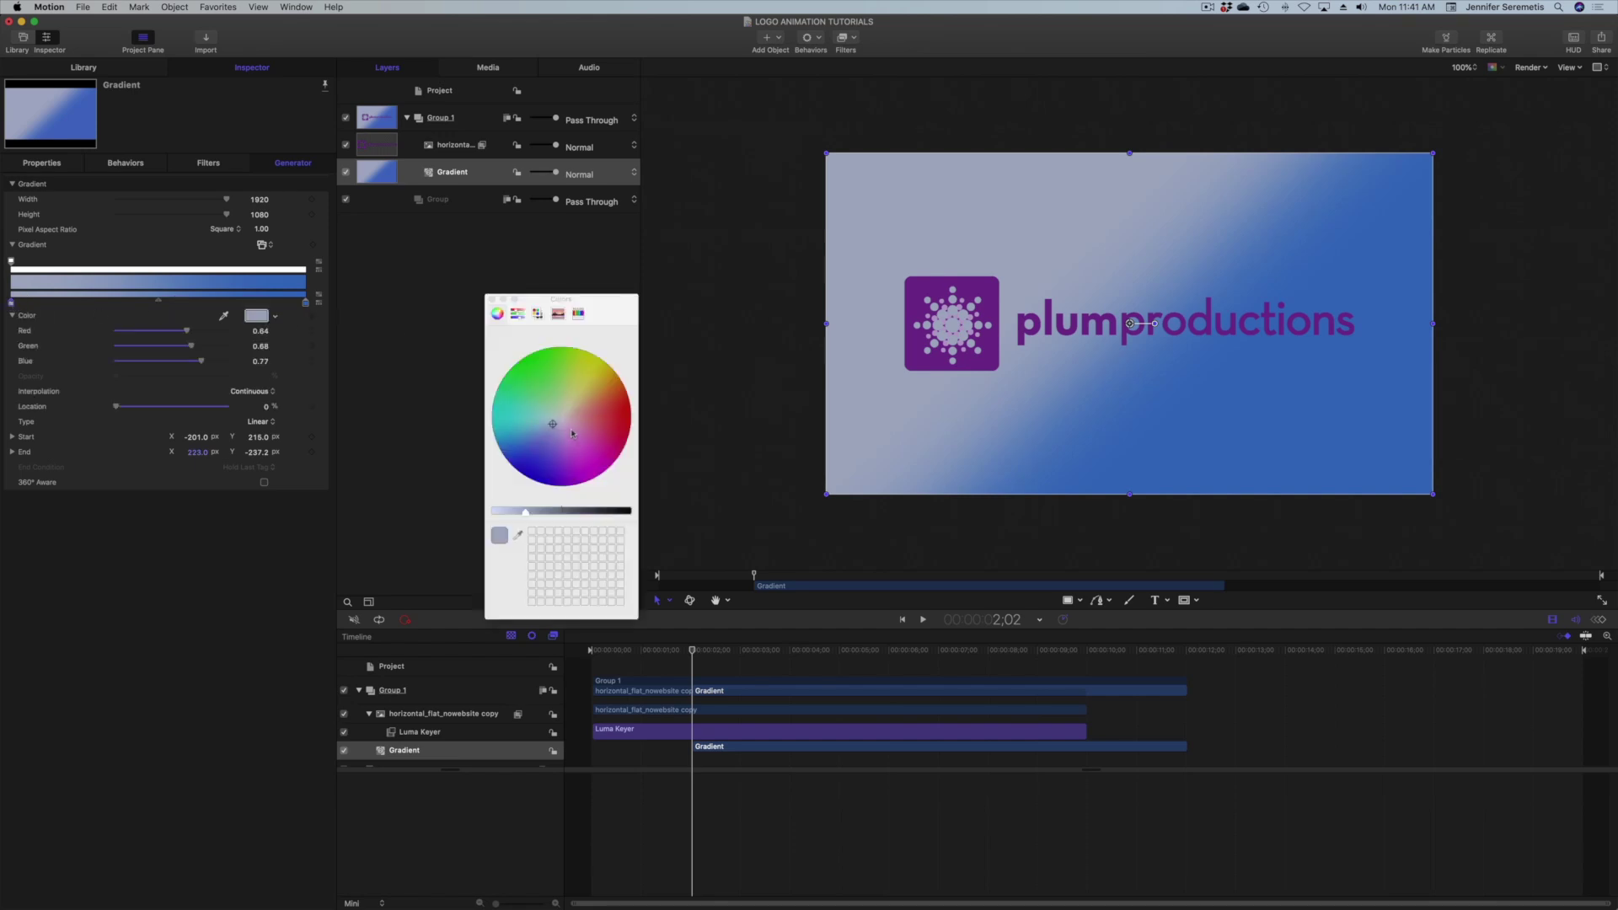
{"action": "left_click_drag", "start_coordinate": [581, 438], "coordinate": [615, 440]}
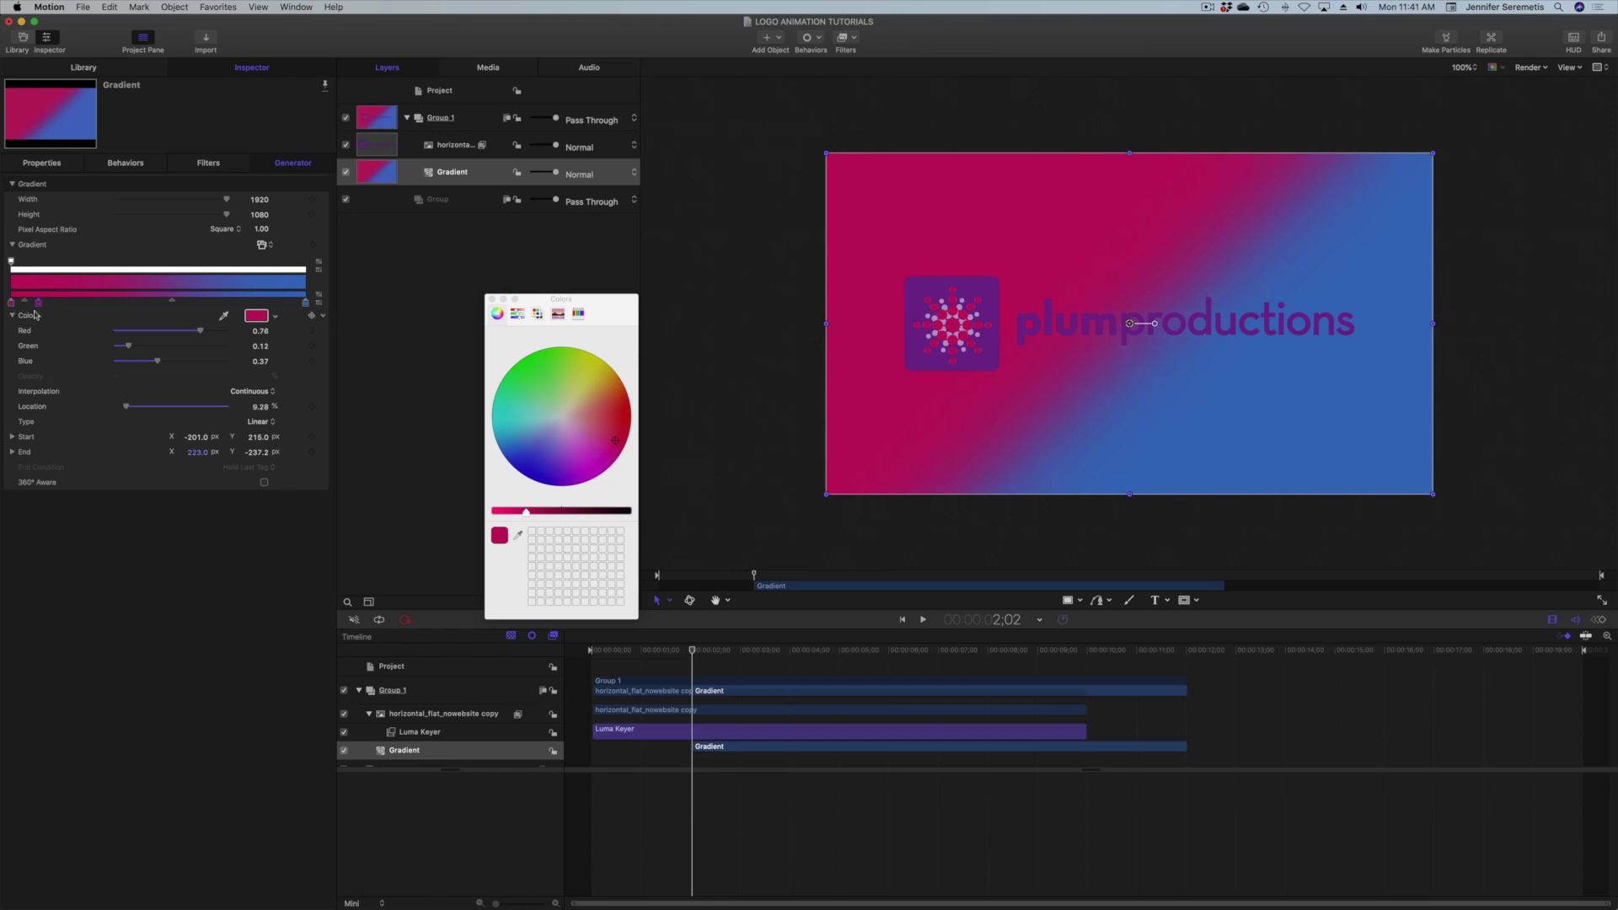
{"action": "left_click_drag", "start_coordinate": [612, 432], "coordinate": [611, 404]}
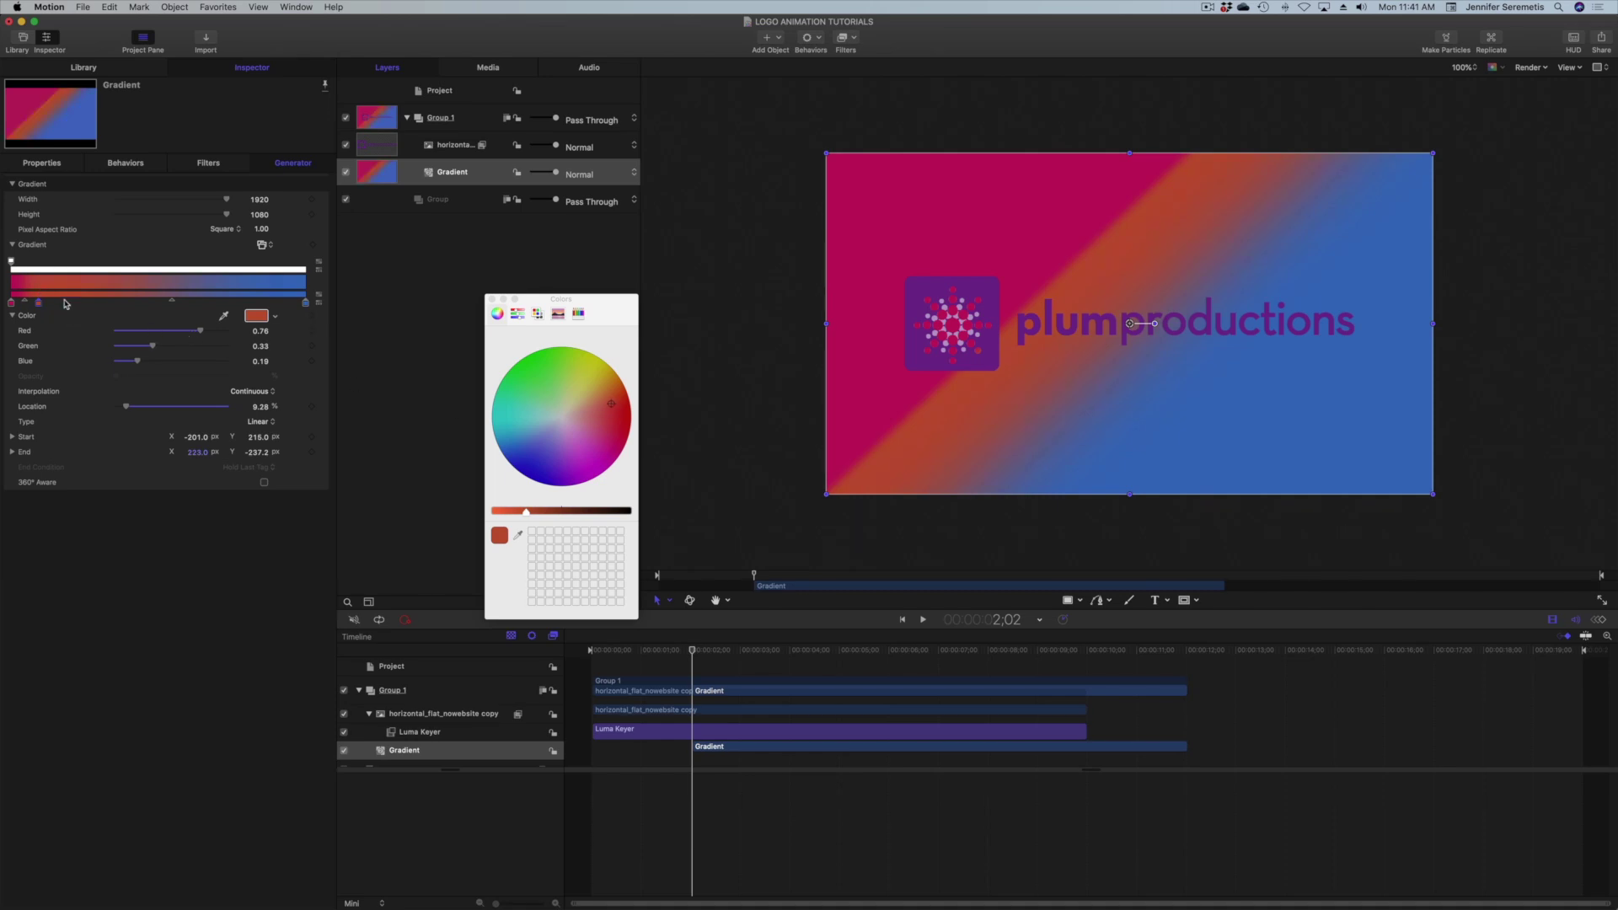
Add more color tags along the gradient, running from yellow through green to turquoise
{"action": "left_click_drag", "start_coordinate": [606, 404], "coordinate": [521, 395]}
{"action": "left_click", "coordinate": [94, 295]}
{"action": "left_click", "coordinate": [123, 295]}
{"action": "left_click", "coordinate": [142, 295]}
{"action": "left_click", "coordinate": [161, 297]}
{"action": "left_click", "coordinate": [179, 297]}
{"action": "left_click", "coordinate": [199, 297]}
{"action": "left_click", "coordinate": [218, 298]}
Continue the rainbow with blue, violet and magenta color tags, and make the gradient's last tag pinkish red
{"action": "left_click", "coordinate": [563, 457]}
{"action": "double_click", "coordinate": [200, 303]}
{"action": "left_click", "coordinate": [257, 316]}
{"action": "left_click", "coordinate": [539, 449]}
{"action": "left_click", "coordinate": [218, 303]}
{"action": "left_click", "coordinate": [554, 448]}
{"action": "left_click", "coordinate": [240, 297]}
{"action": "left_click_drag", "start_coordinate": [559, 449], "coordinate": [604, 427]}
{"action": "left_click", "coordinate": [262, 297]}
{"action": "left_click", "coordinate": [581, 451]}
{"action": "left_click", "coordinate": [306, 303]}
Spread the rainbow by setting Start to X -697, Y 418 px and End to X 699, Y -445.2 px, and close the color picker
{"action": "left_click_drag", "start_coordinate": [197, 438], "coordinate": [53, 438]}
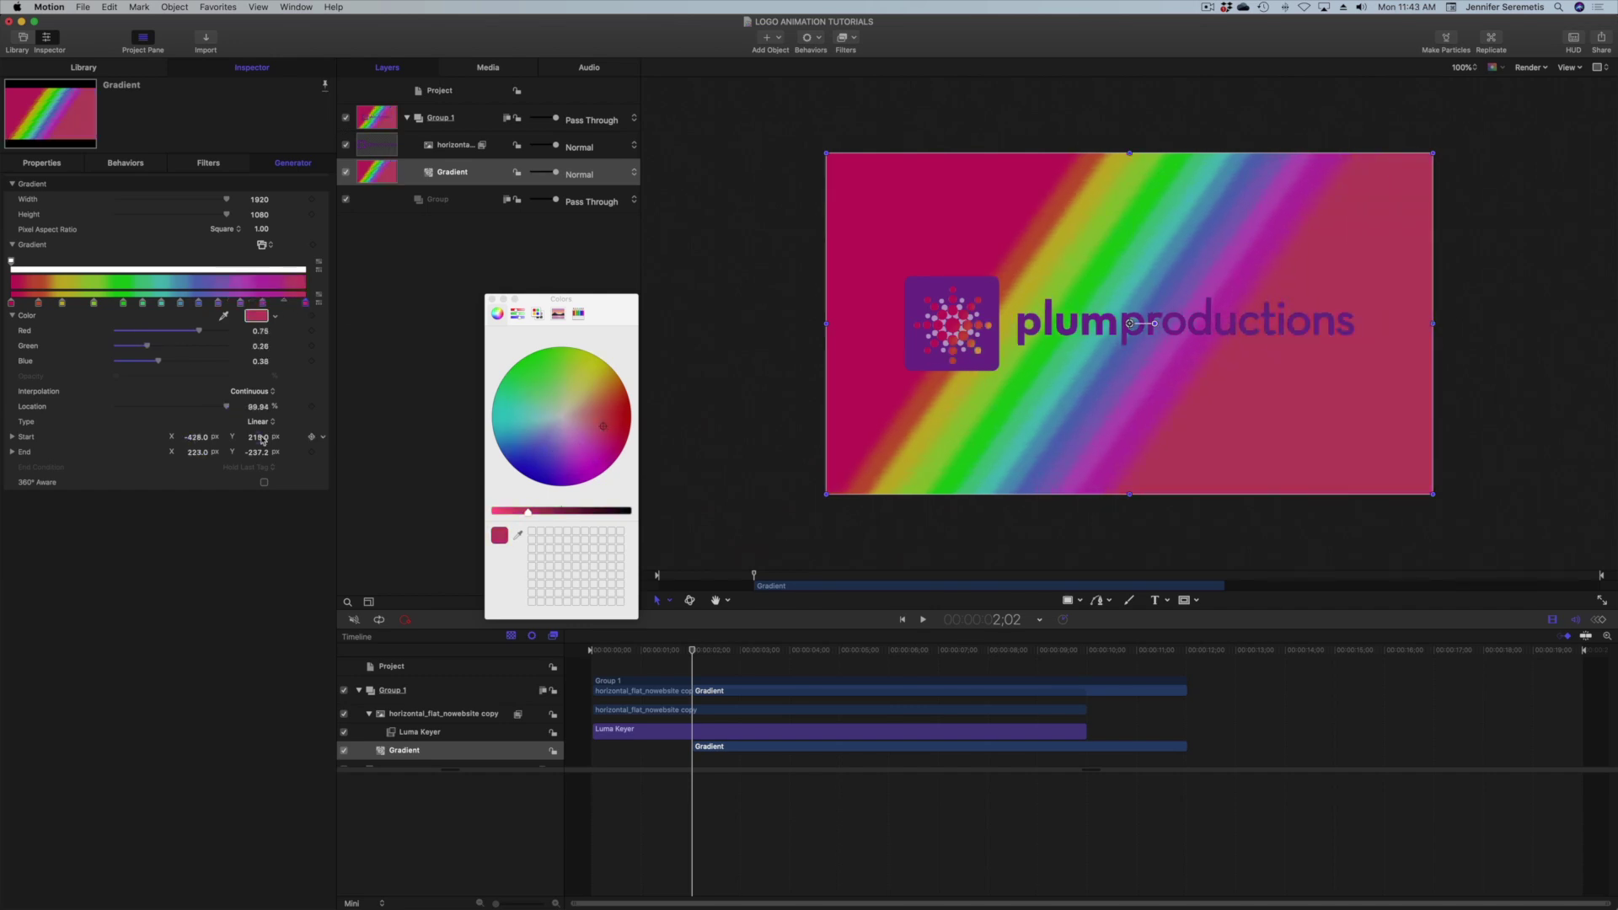
{"action": "left_click_drag", "start_coordinate": [259, 437], "coordinate": [387, 438]}
{"action": "left_click_drag", "start_coordinate": [257, 452], "coordinate": [403, 452]}
{"action": "left_click_drag", "start_coordinate": [197, 452], "coordinate": [67, 437]}
{"action": "left_click", "coordinate": [493, 300]}
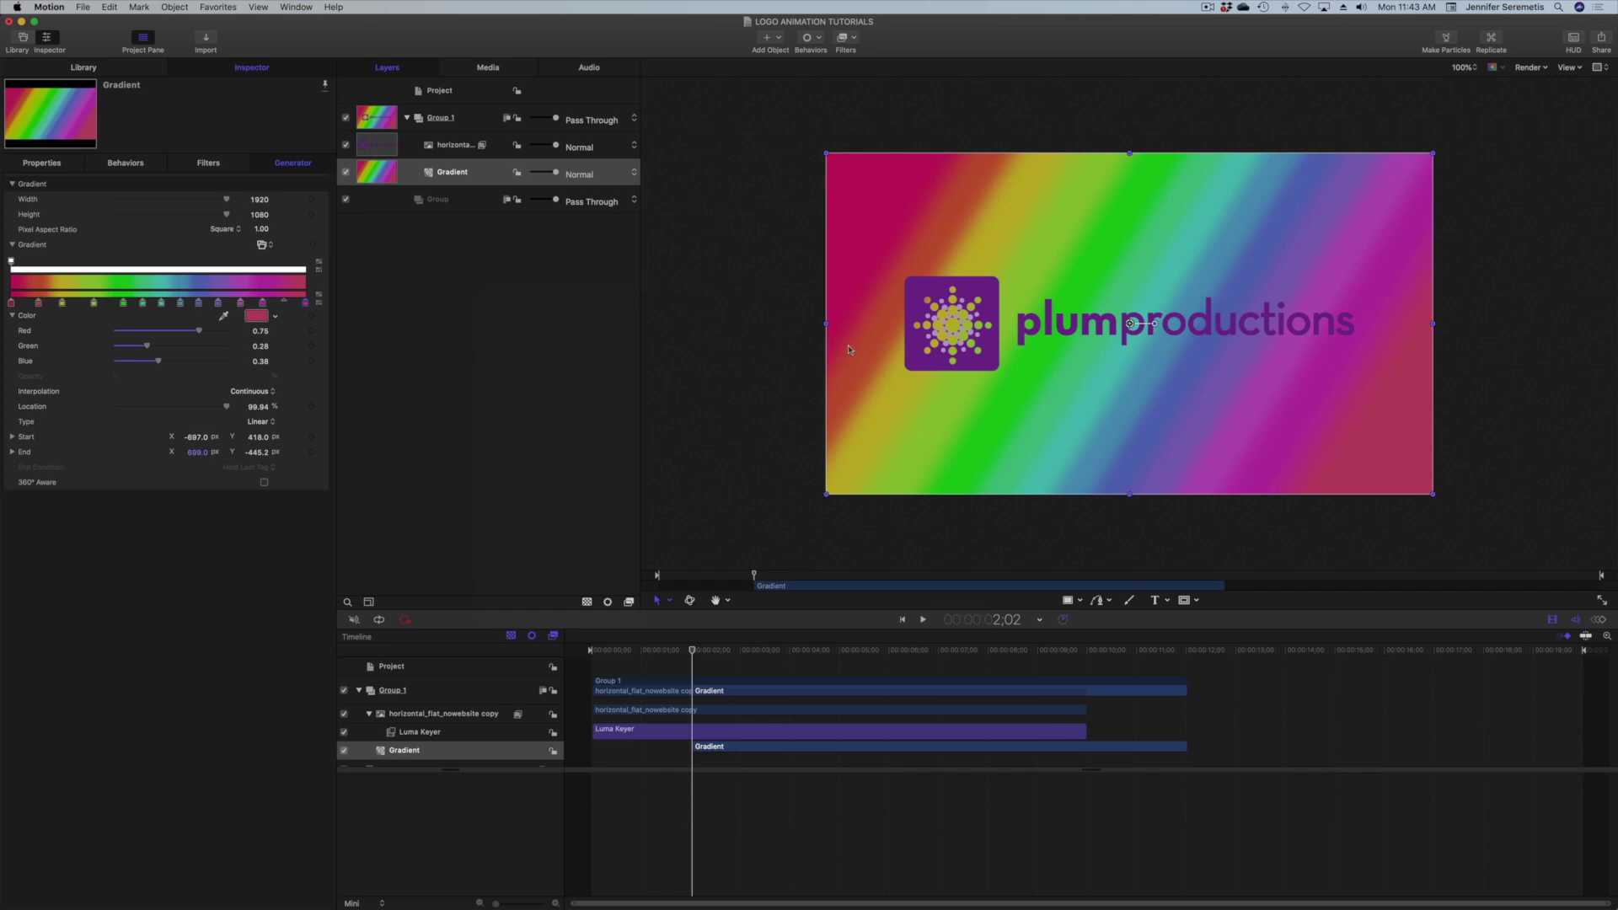
Widen the gradient layer to about 132% past both canvas sides and move its timeline bar to align with the logo's start
{"action": "left_click_drag", "start_coordinate": [826, 324], "coordinate": [733, 325]}
{"action": "left_click_drag", "start_coordinate": [1433, 323], "coordinate": [1534, 323]}
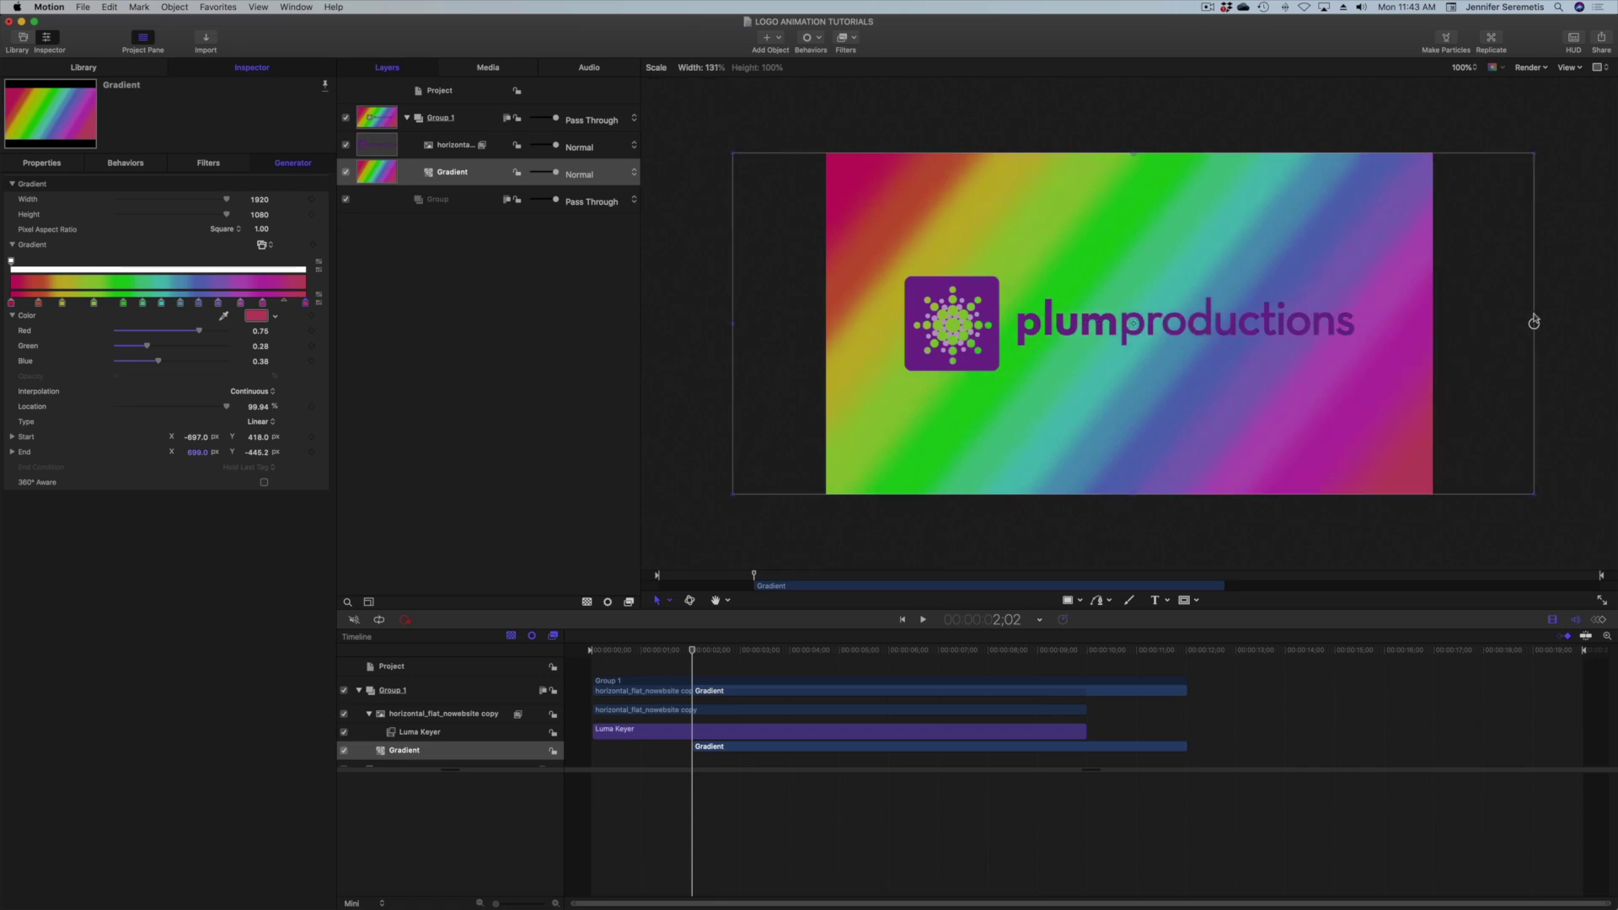
{"action": "left_click_drag", "start_coordinate": [753, 748], "coordinate": [652, 756]}
{"action": "left_click_drag", "start_coordinate": [656, 651], "coordinate": [595, 651]}
{"action": "left_click_drag", "start_coordinate": [620, 750], "coordinate": [618, 752]}
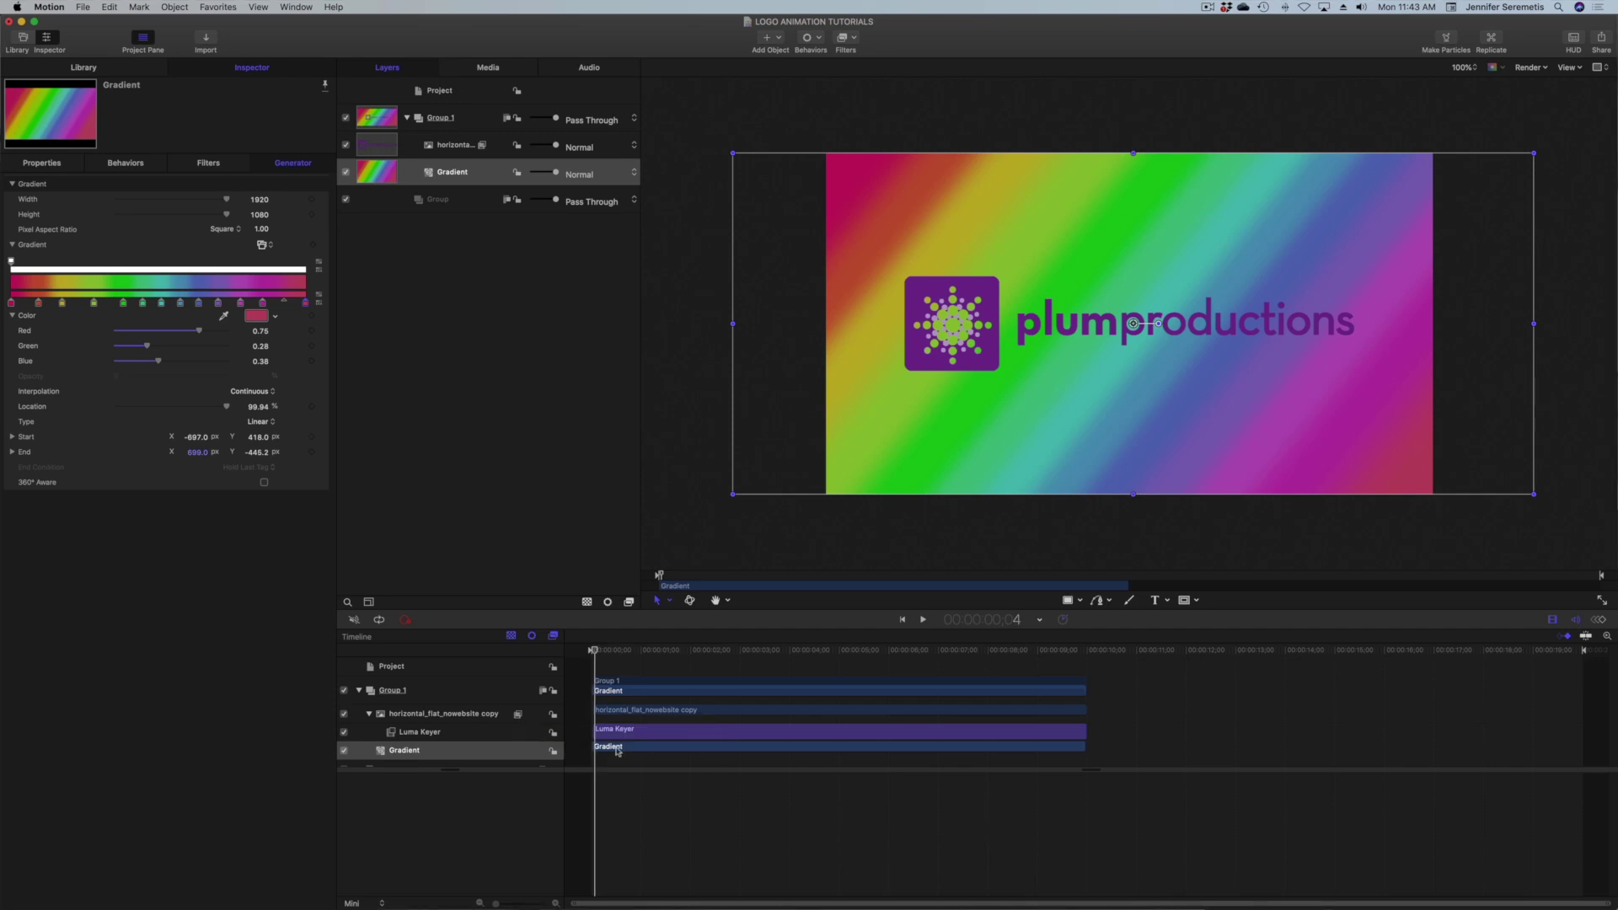
Add an image mask to the Gradient layer and assign the keyed logo layer as its Mask Source
{"action": "left_click", "coordinate": [444, 176]}
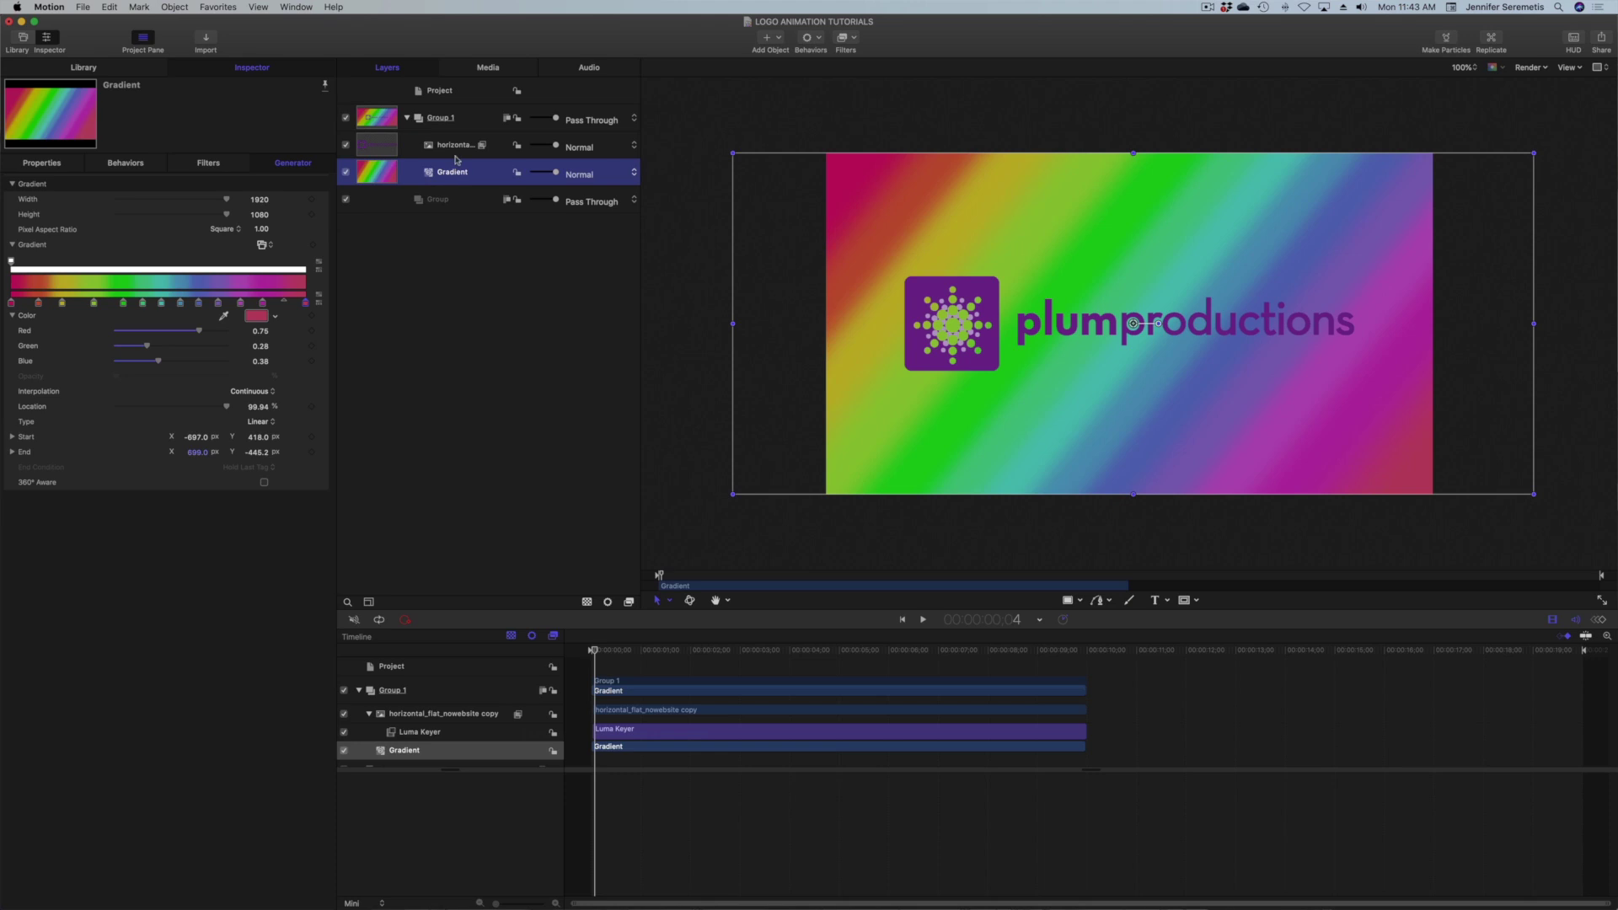
{"action": "left_click", "coordinate": [175, 7]}
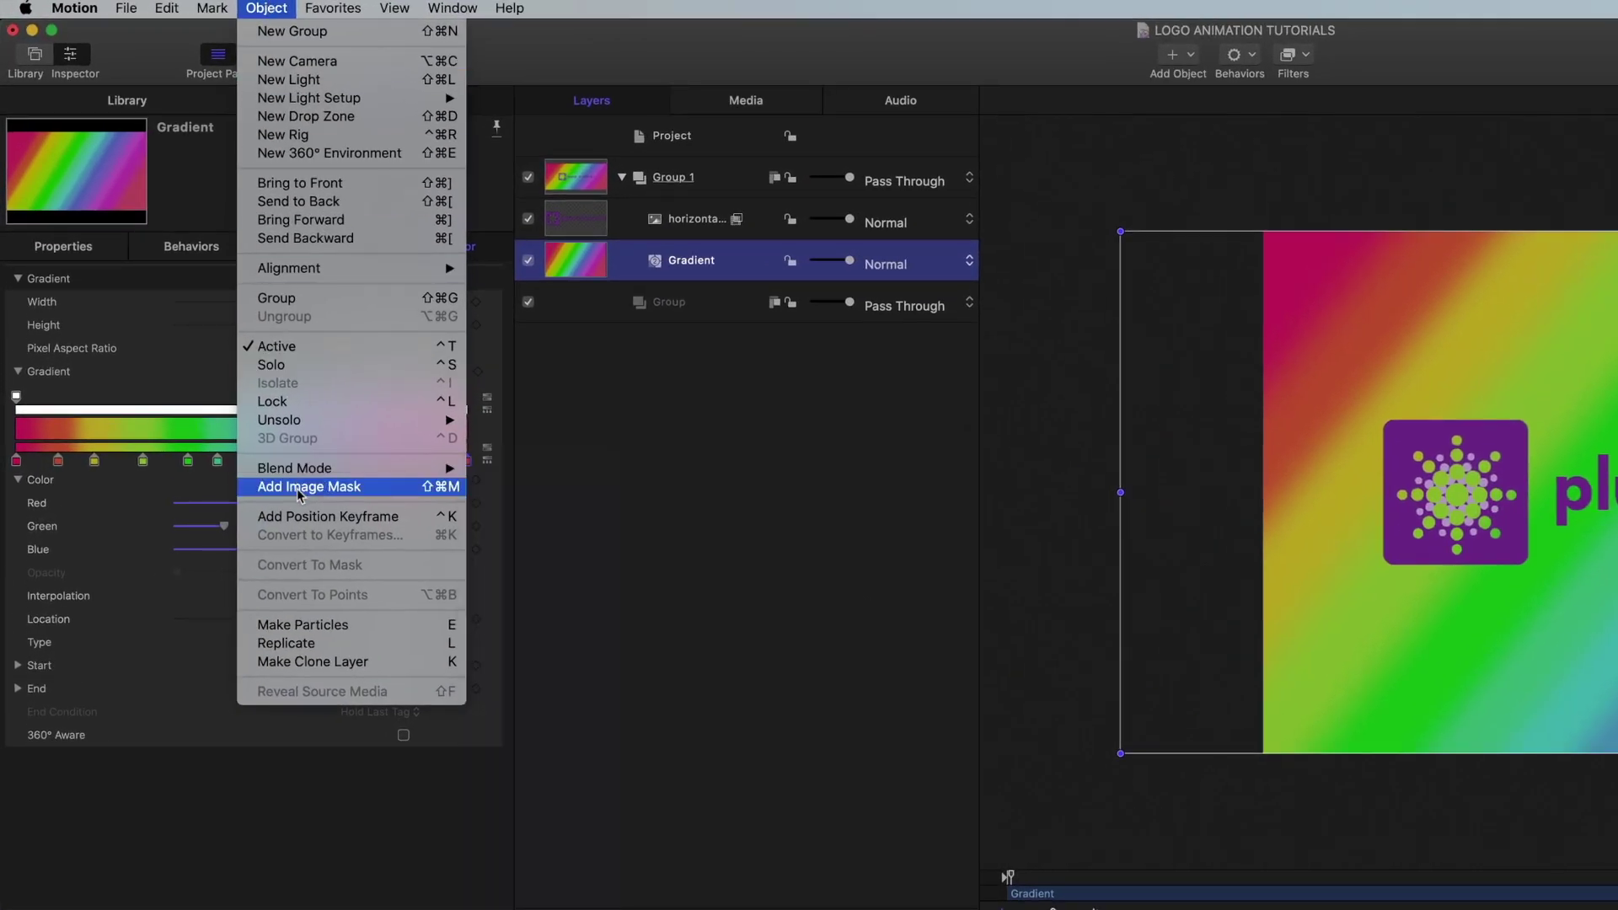
{"action": "left_click", "coordinate": [297, 488]}
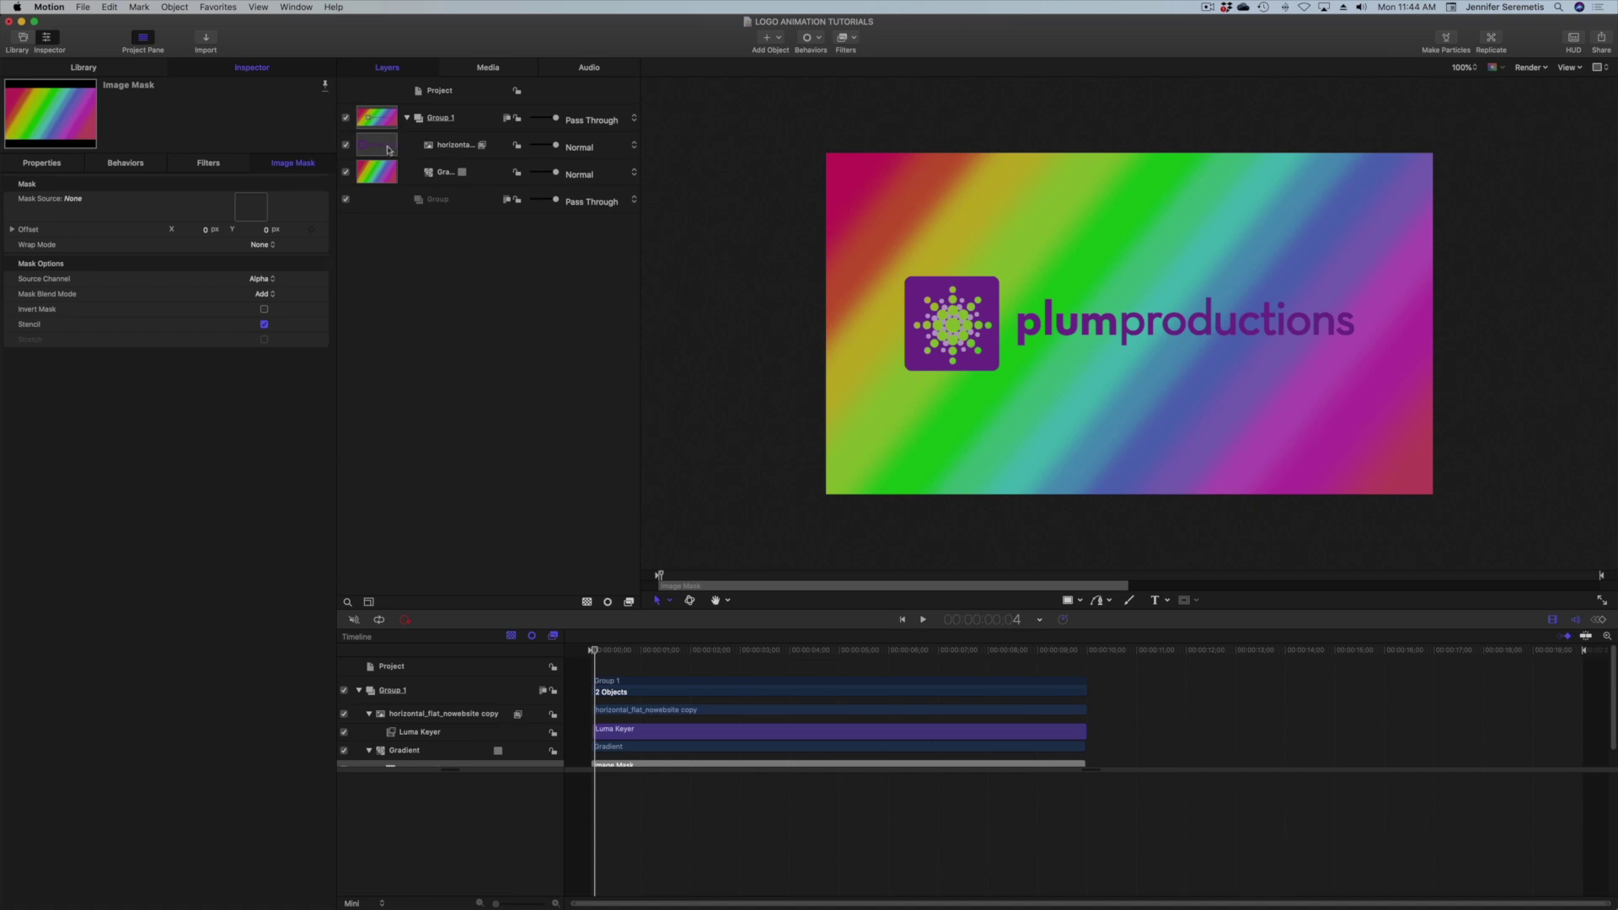
{"action": "left_click_drag", "start_coordinate": [380, 149], "coordinate": [250, 215]}
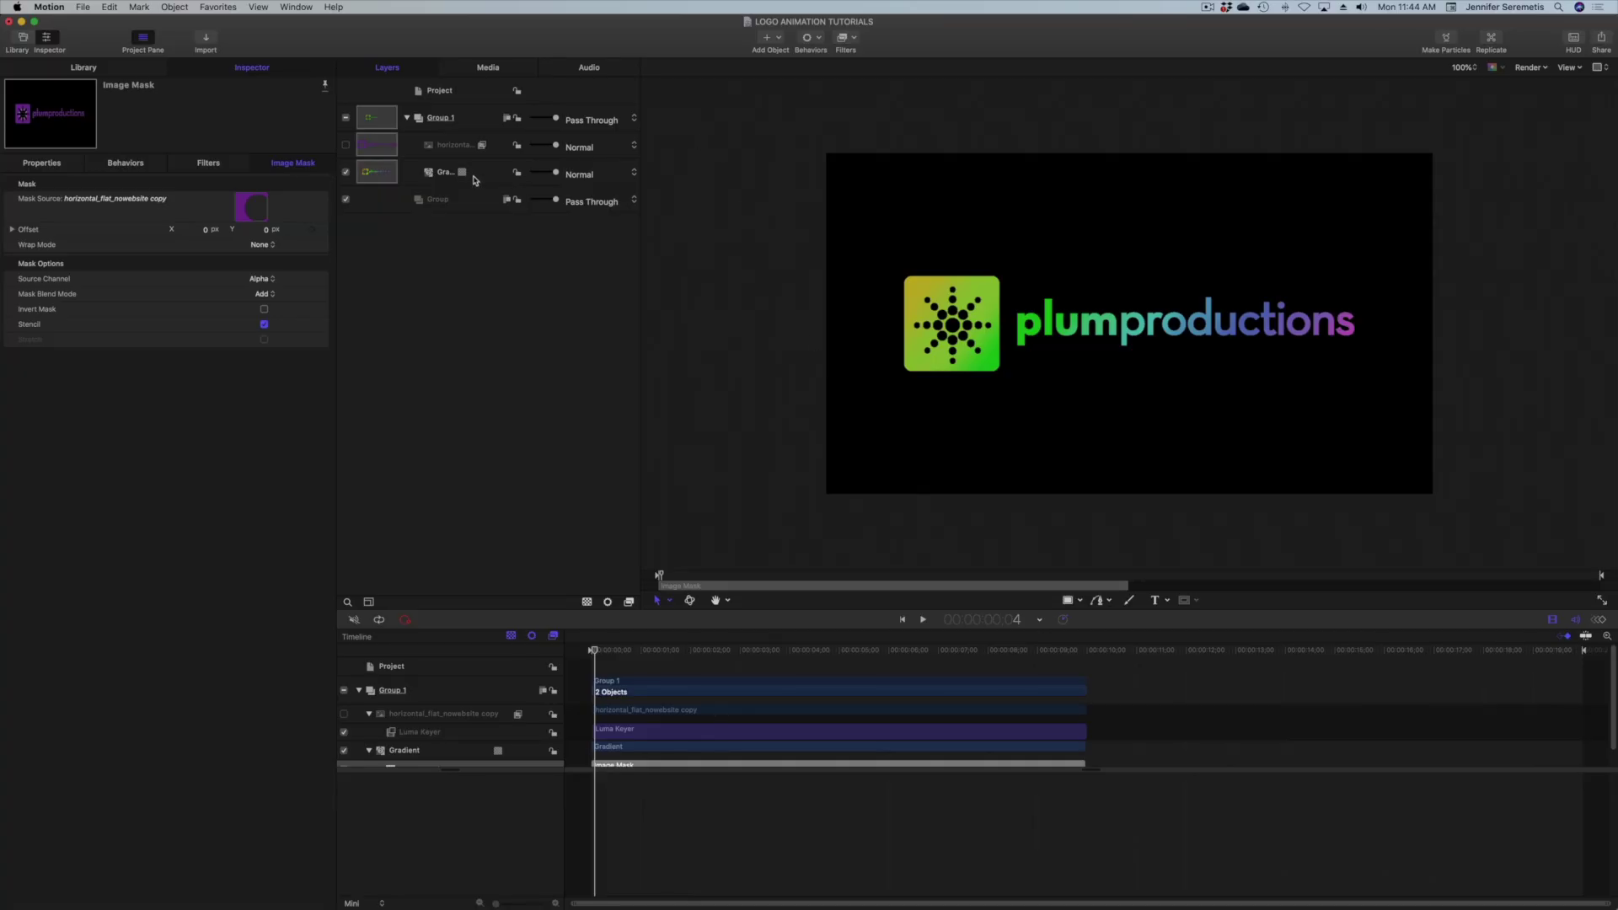
Show the Gradient layer's transform properties, return the playhead to the first frame, and move the logo's timeline bar to start there
{"action": "left_click", "coordinate": [442, 173]}
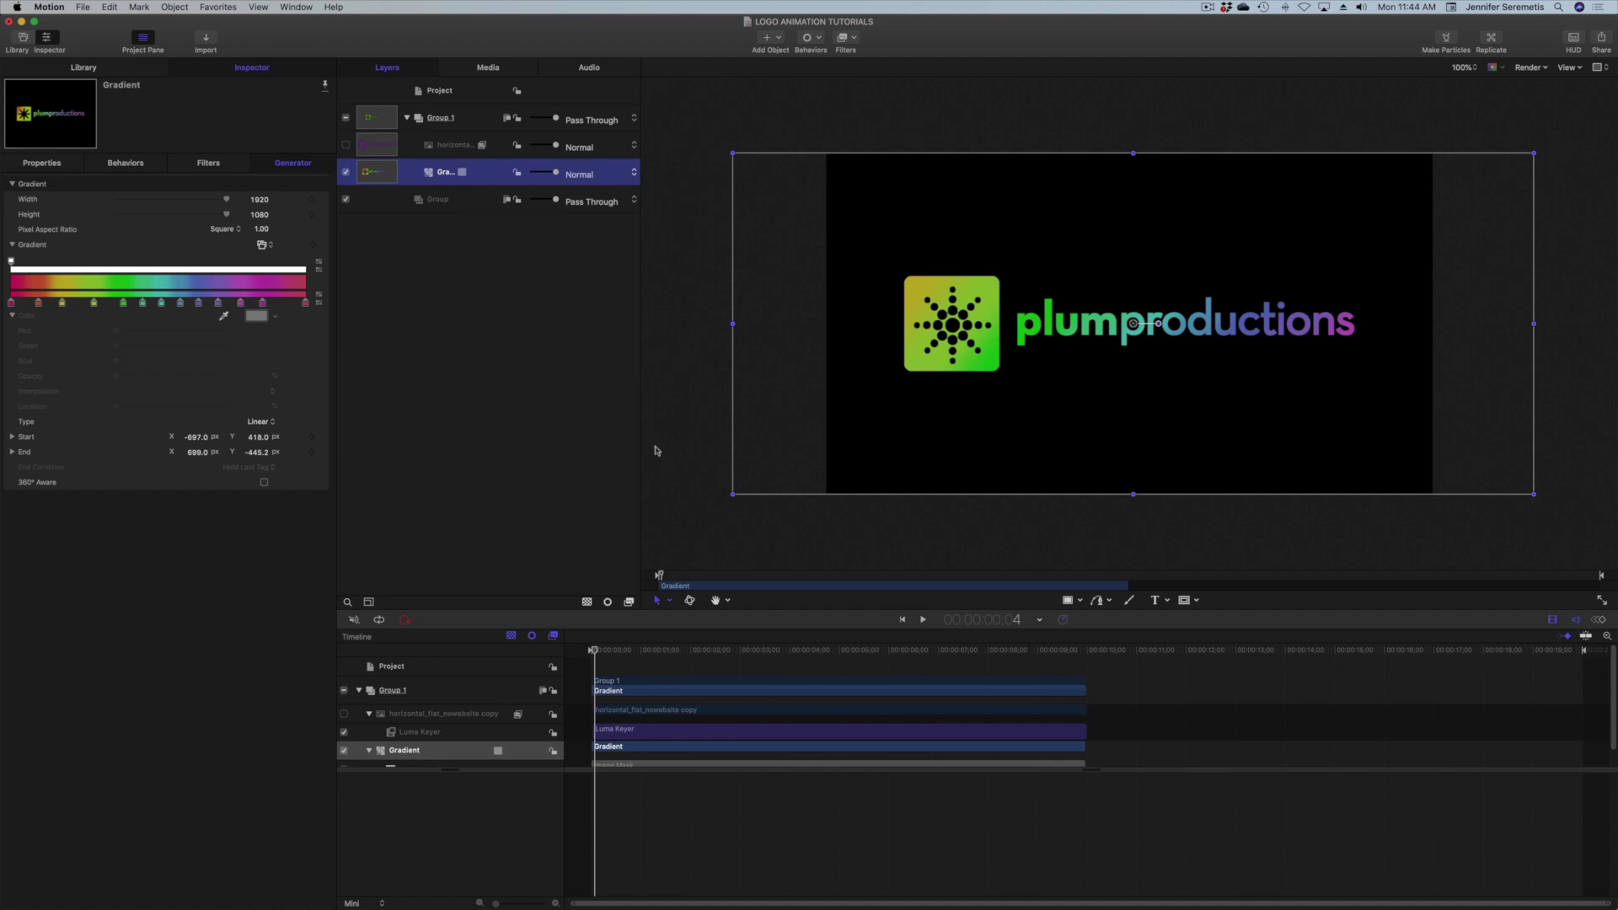
{"action": "left_click", "coordinate": [42, 163]}
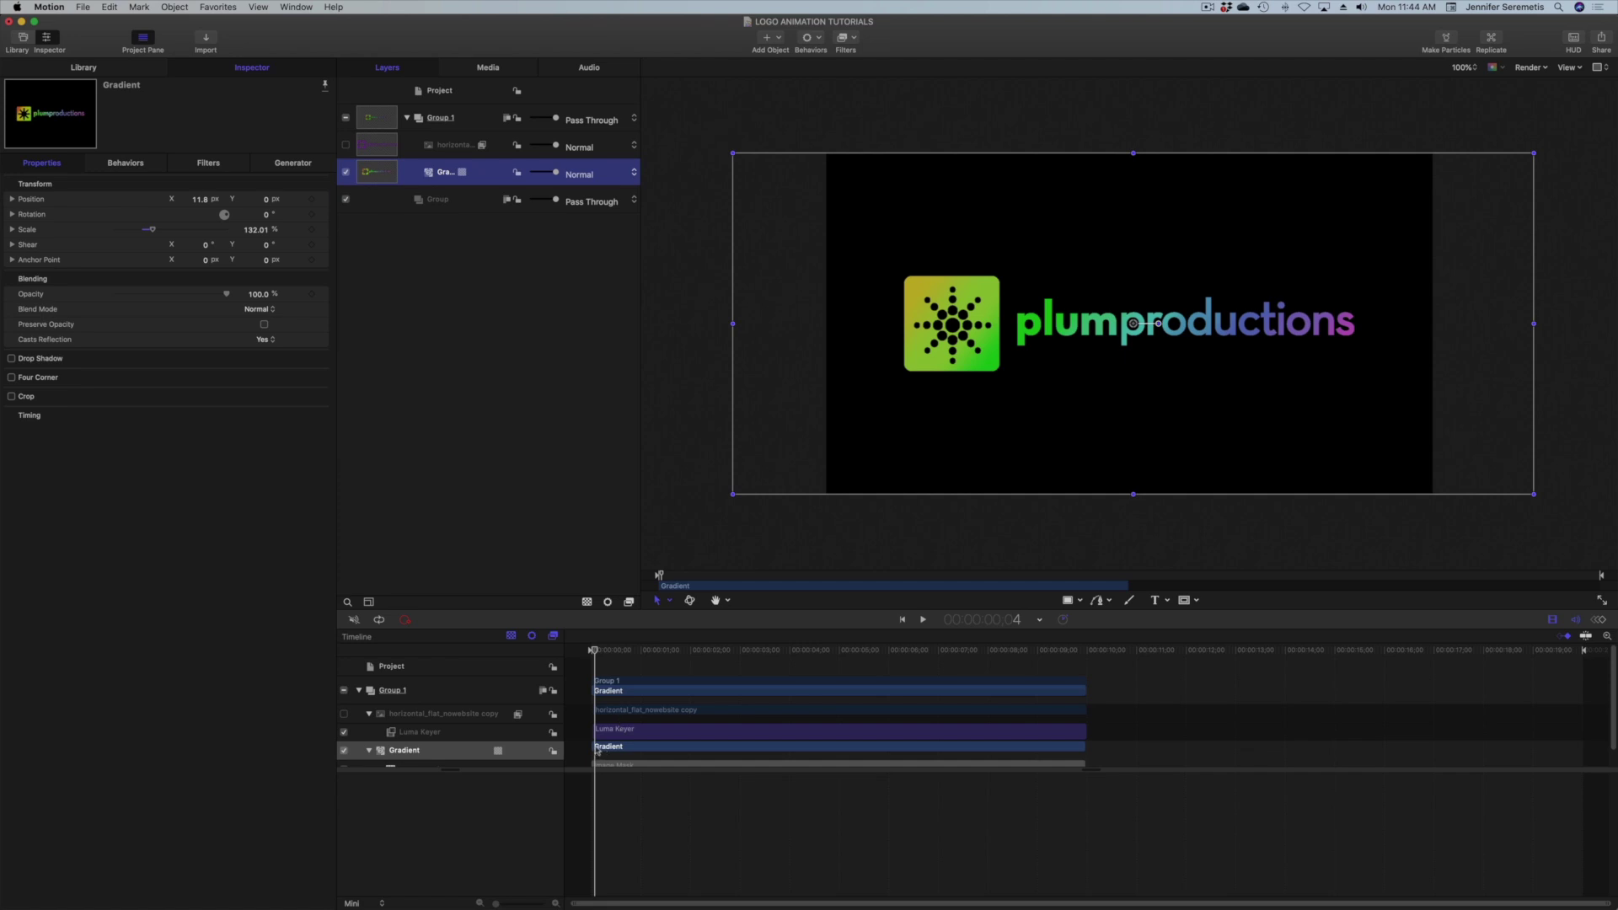
{"action": "left_click_drag", "start_coordinate": [594, 658], "coordinate": [590, 658]}
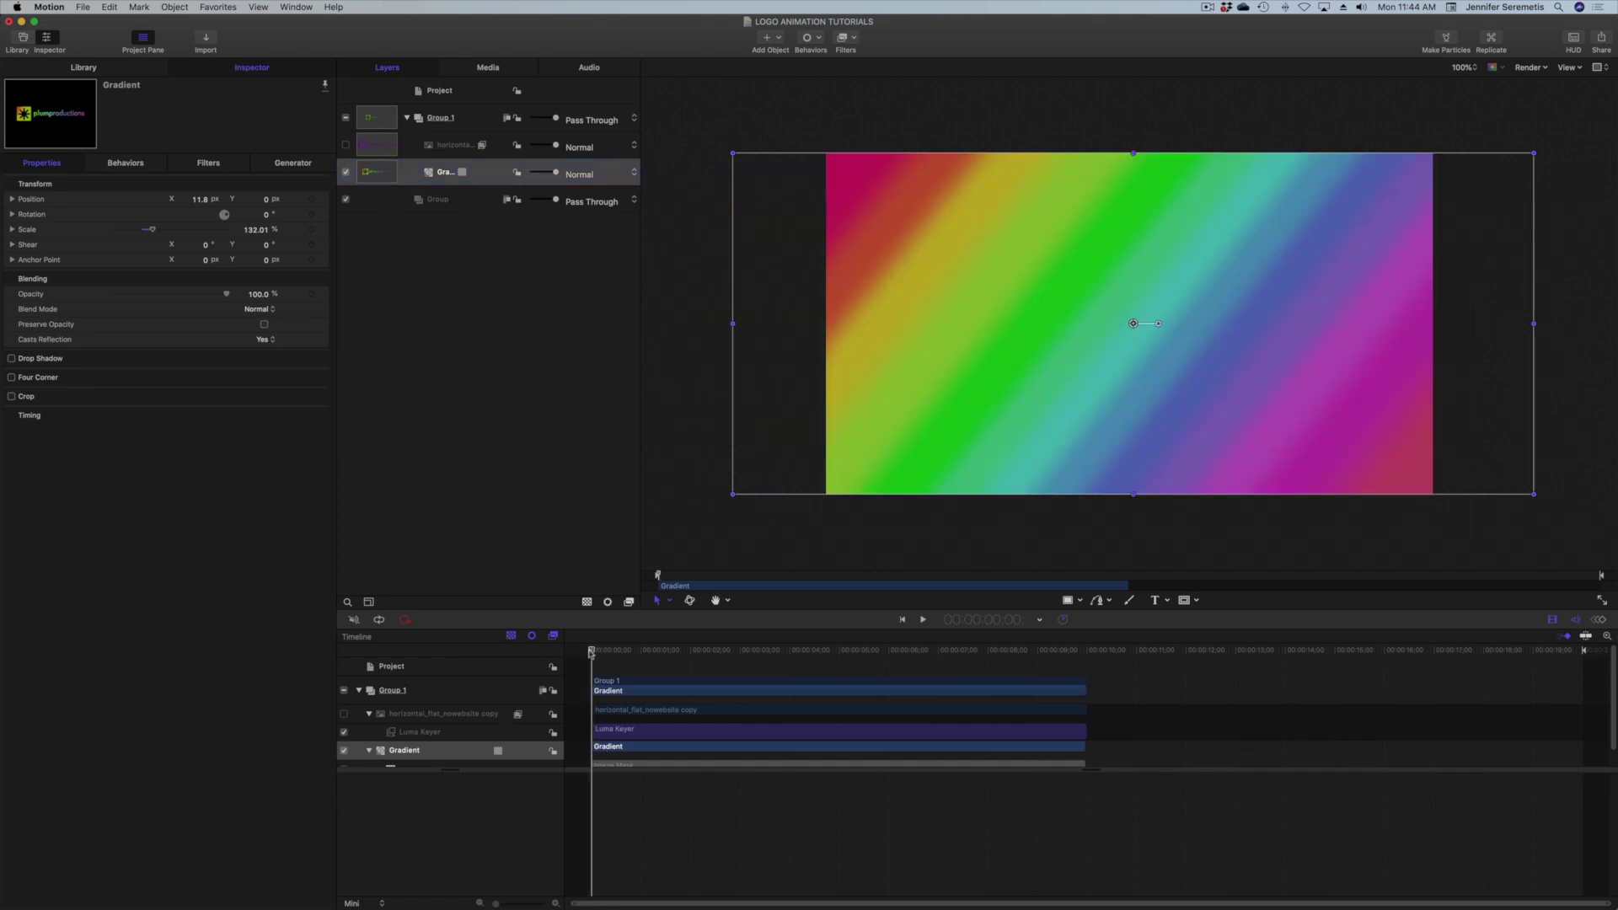
{"action": "left_click", "coordinate": [624, 719]}
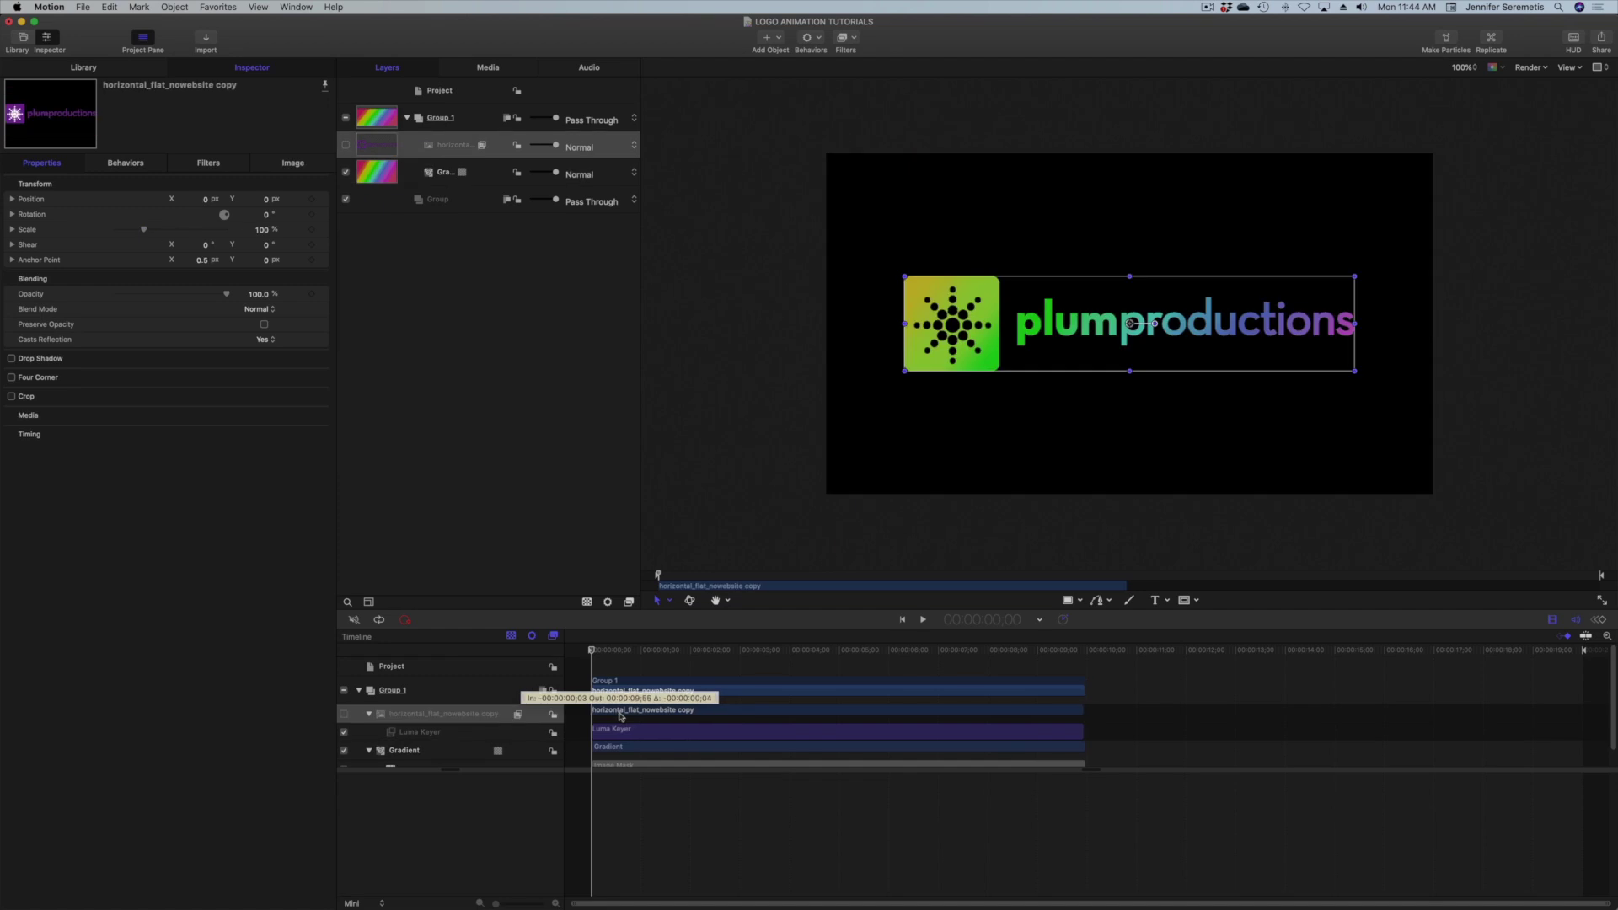
Add a position keyframe to the Gradient layer at the first frame and set its X position to -540.3 px
{"action": "left_click_drag", "start_coordinate": [504, 905], "coordinate": [515, 903]}
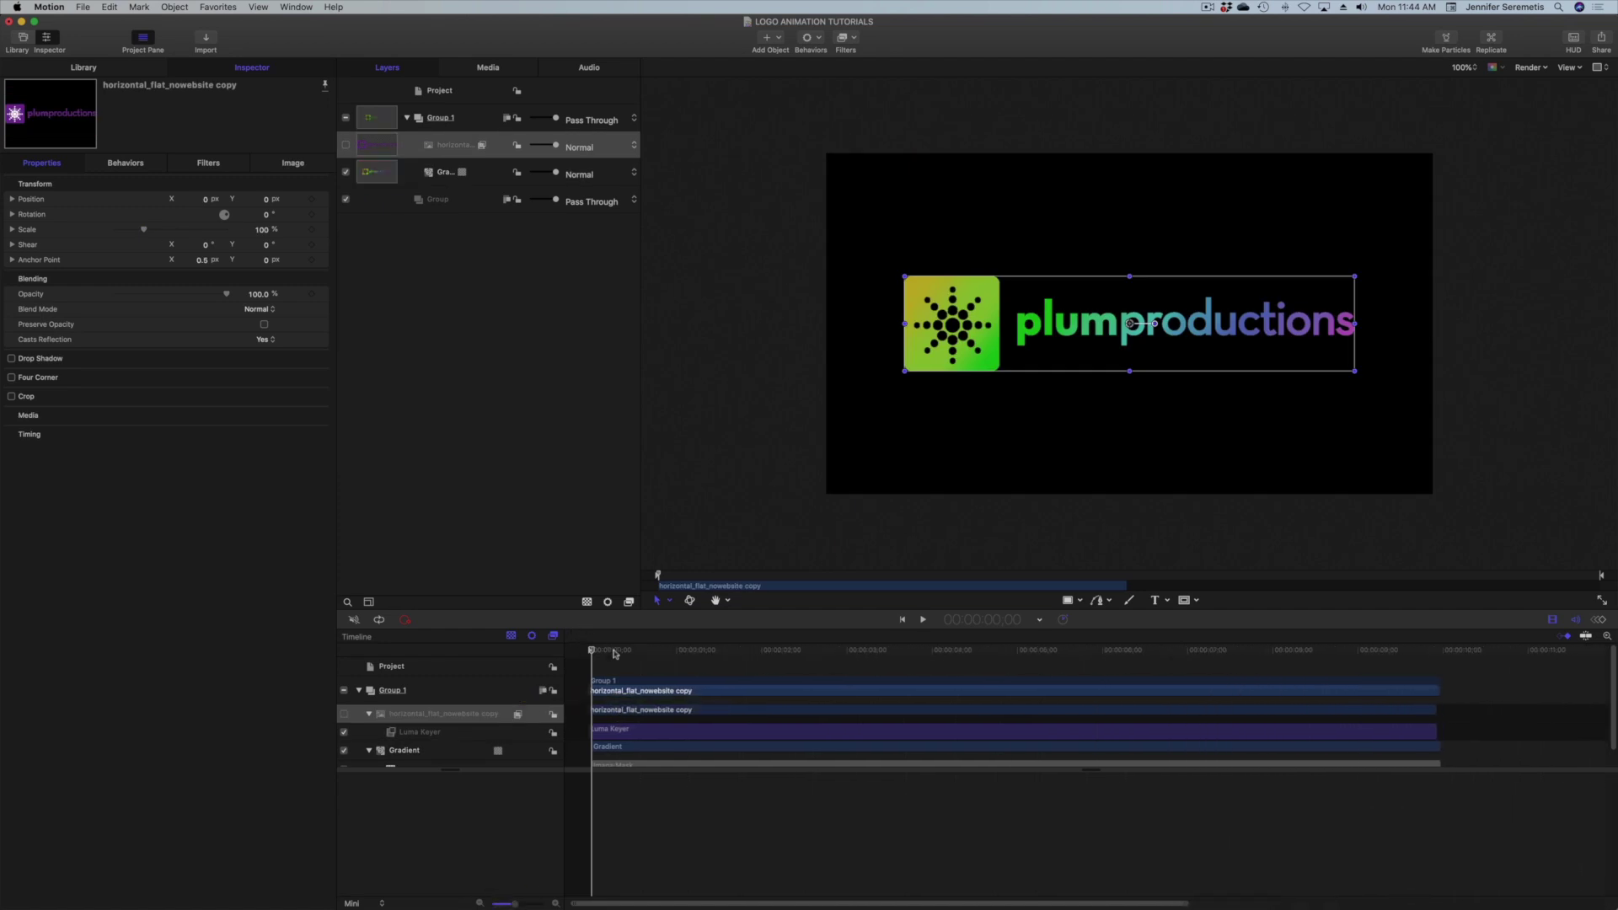
{"action": "left_click", "coordinate": [597, 754]}
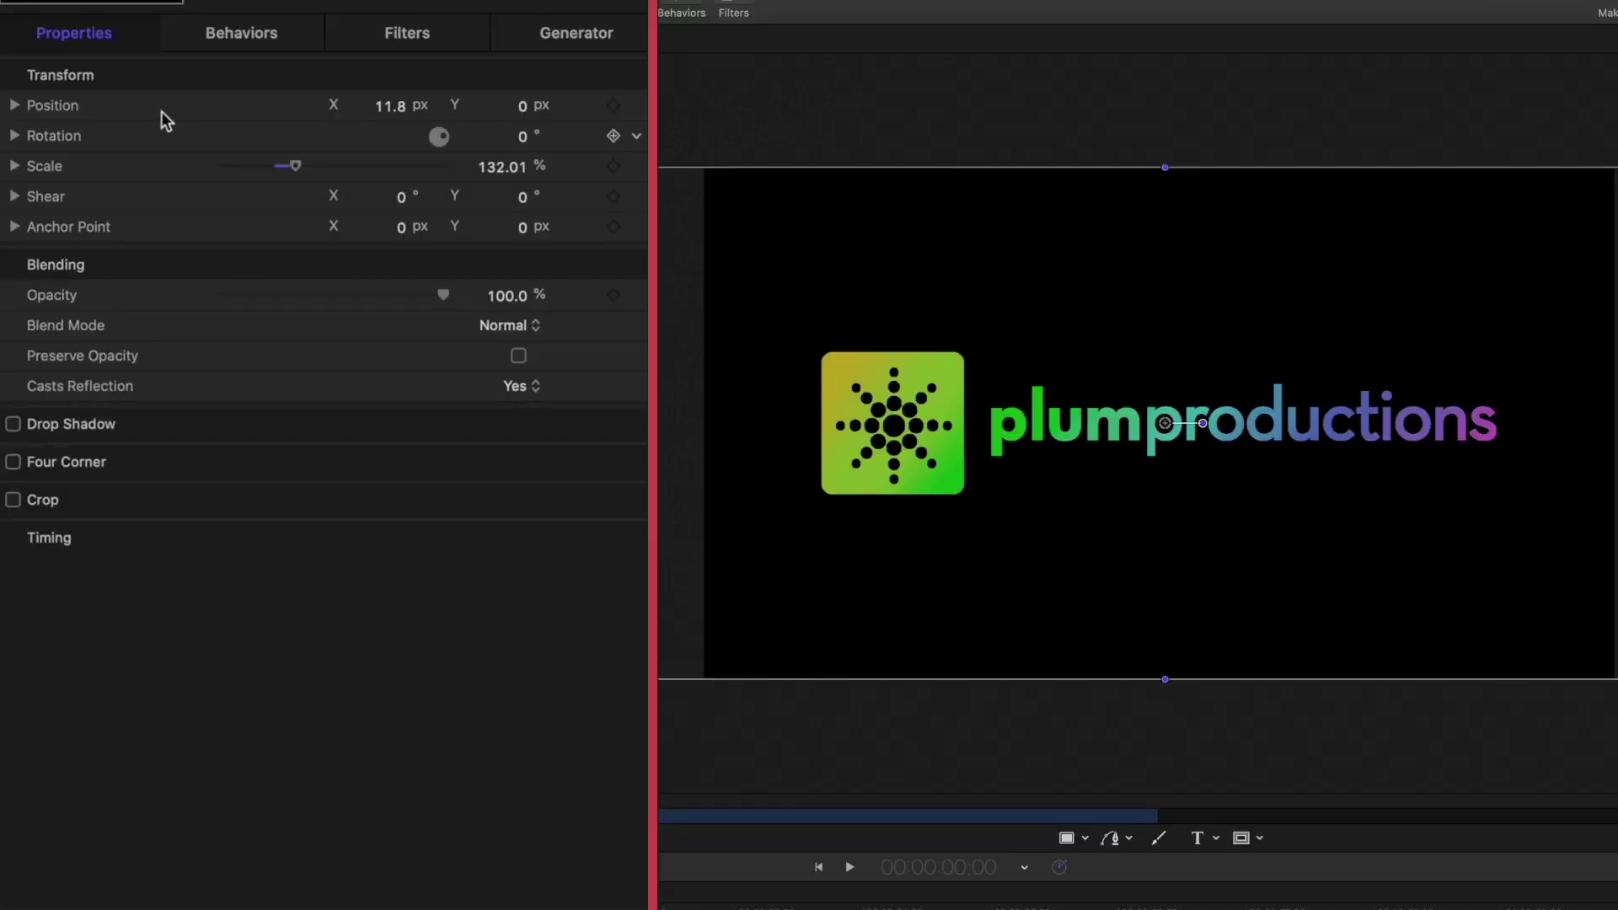
{"action": "left_click", "coordinate": [612, 107]}
{"action": "left_click_drag", "start_coordinate": [390, 105], "coordinate": [304, 106]}
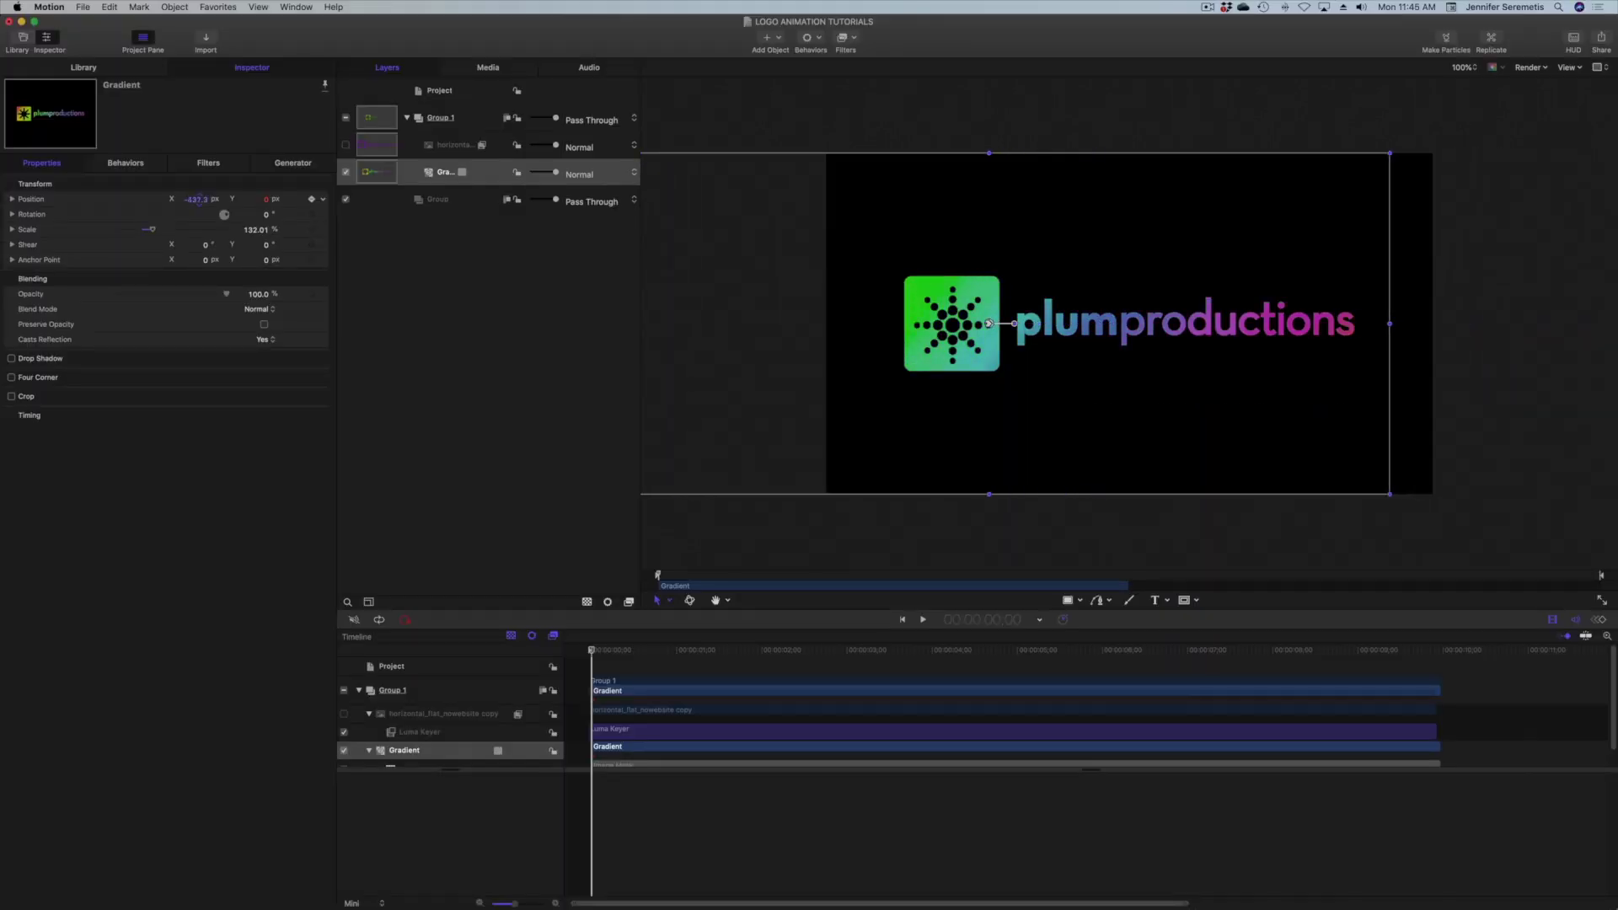
{"action": "left_click_drag", "start_coordinate": [196, 199], "coordinate": [180, 200]}
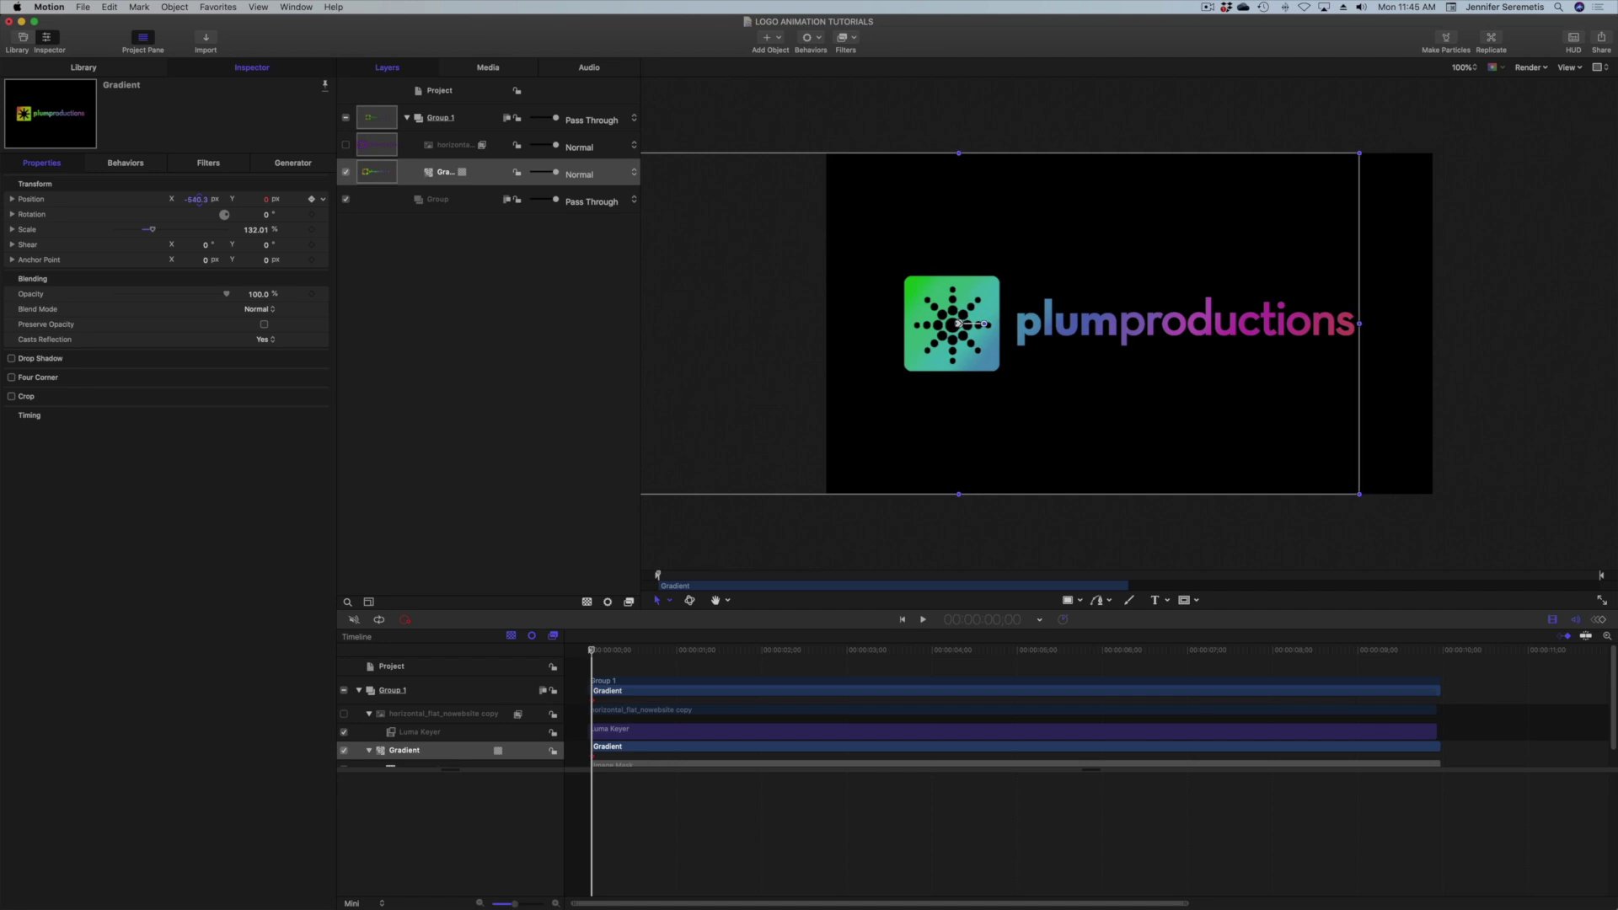
Add a second Gradient position keyframe at 1;09 with X at about 530 px, and play back the color sweep
{"action": "left_click_drag", "start_coordinate": [642, 654], "coordinate": [694, 659]}
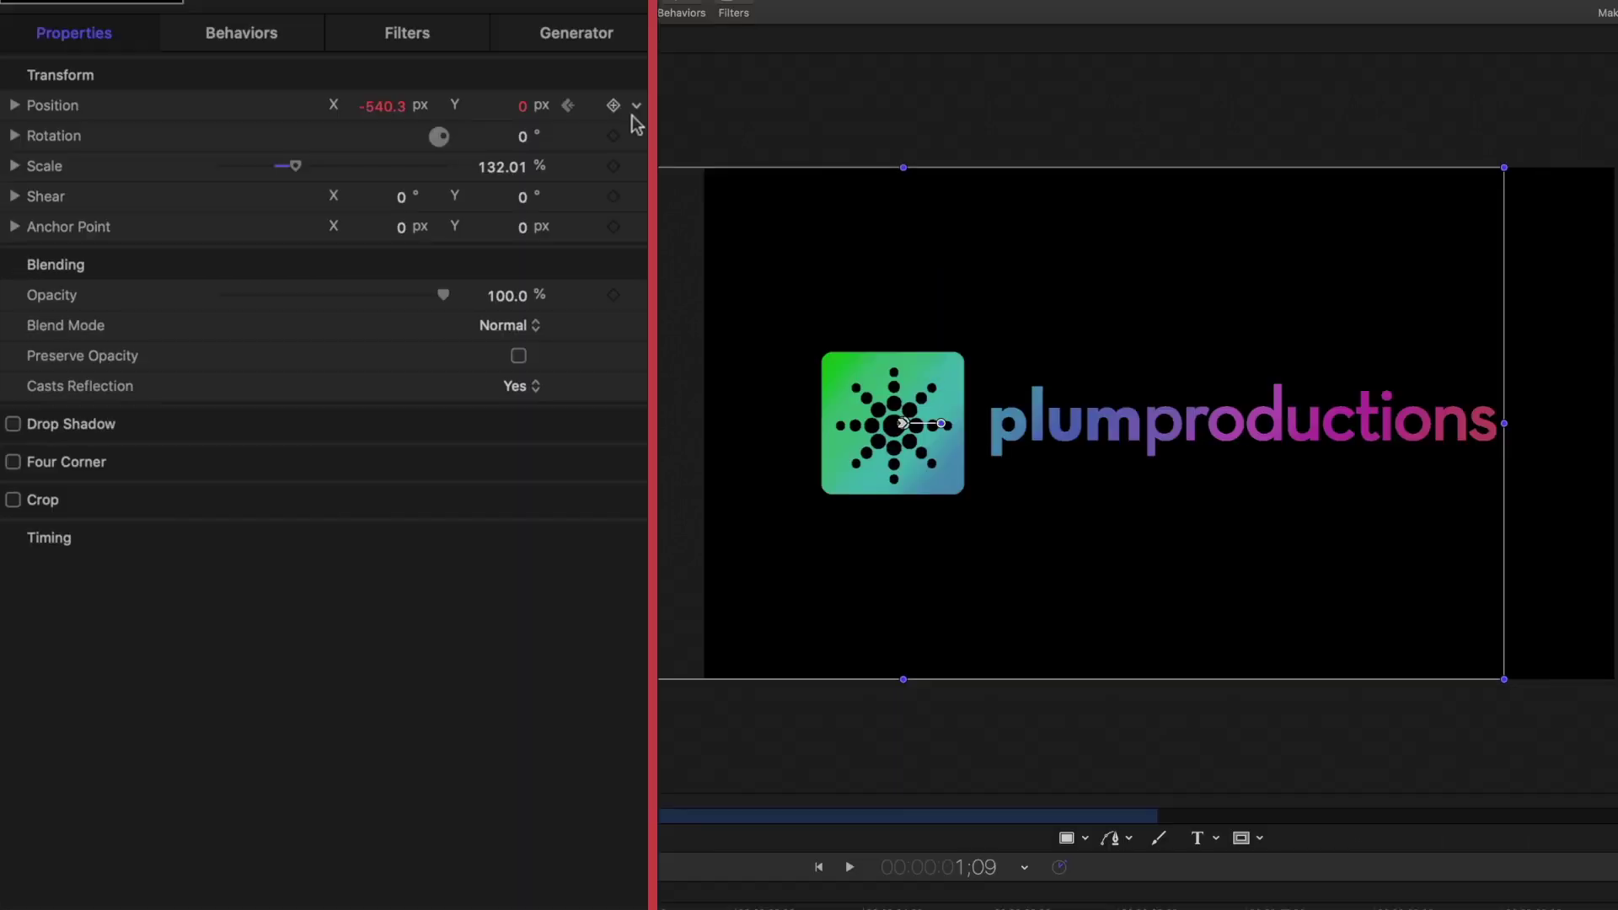
{"action": "left_click", "coordinate": [613, 105]}
{"action": "mouse_move", "coordinate": [385, 114]}
{"action": "left_mouse_down"}
{"action": "mouse_move", "coordinate": [430, 110]}
{"action": "mouse_move", "coordinate": [383, 106]}
{"action": "left_mouse_up"}
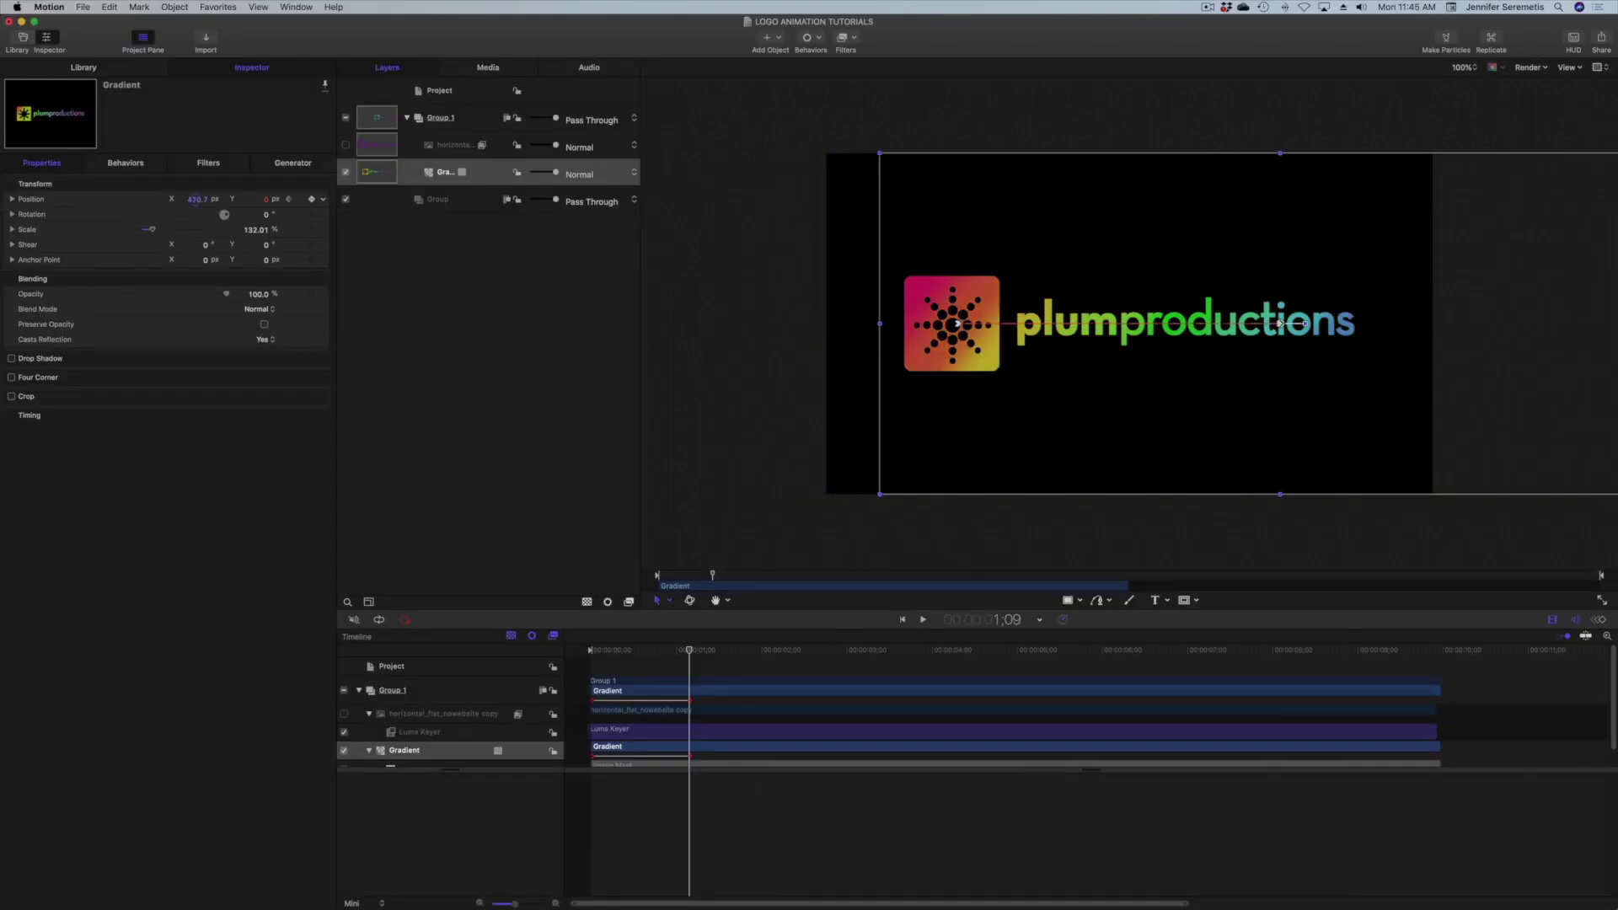
{"action": "left_click_drag", "start_coordinate": [197, 199], "coordinate": [202, 199]}
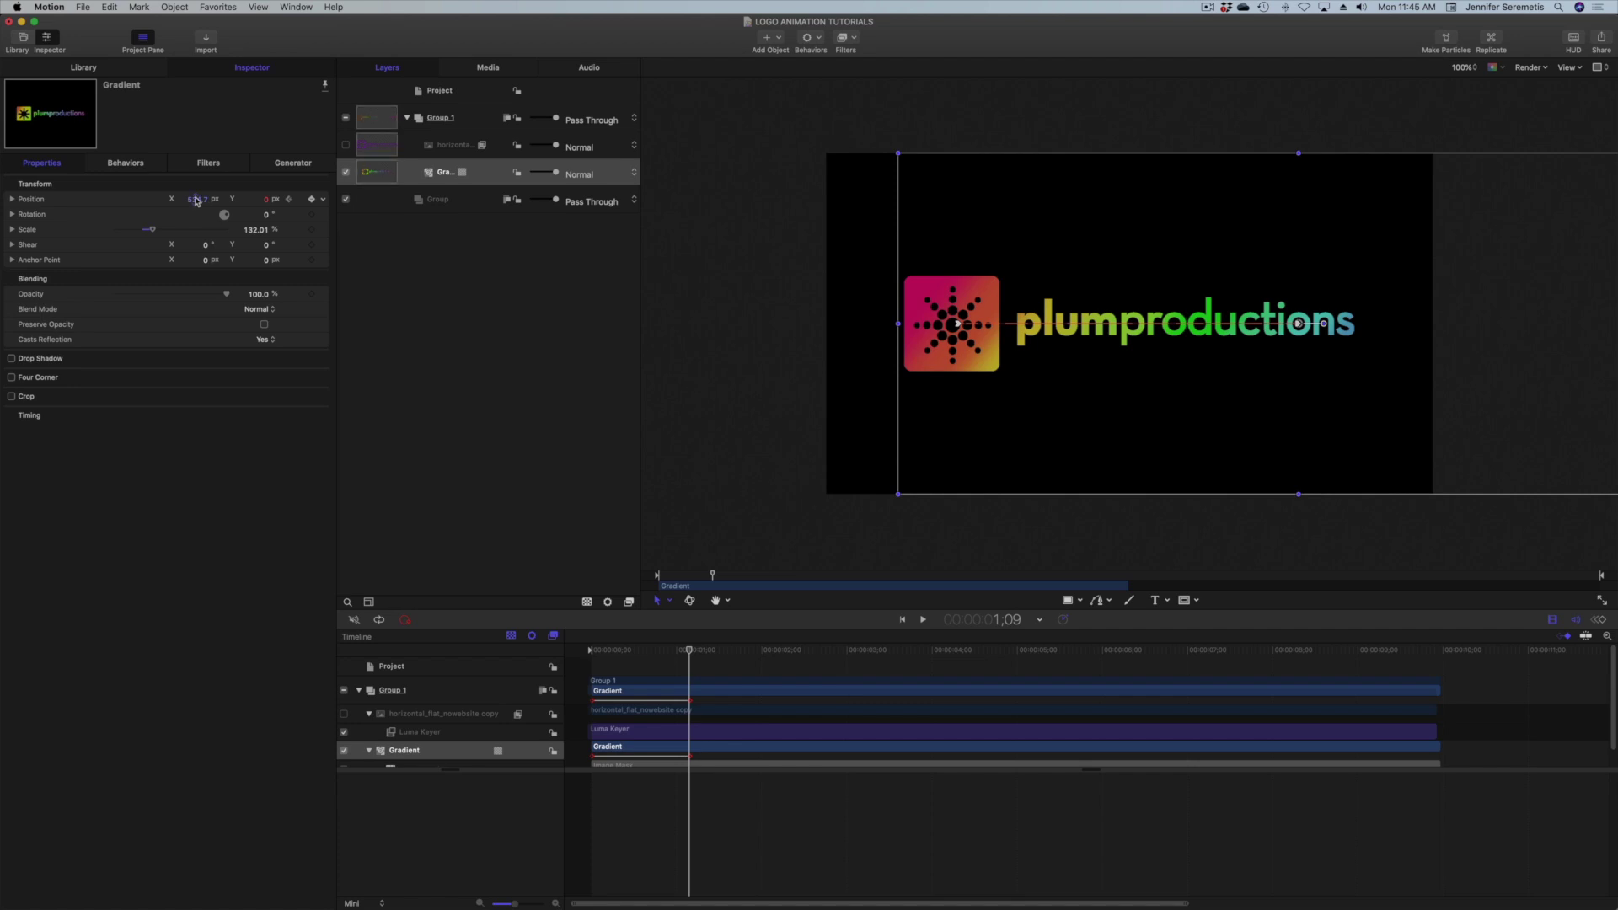
{"action": "key", "text": "space"}
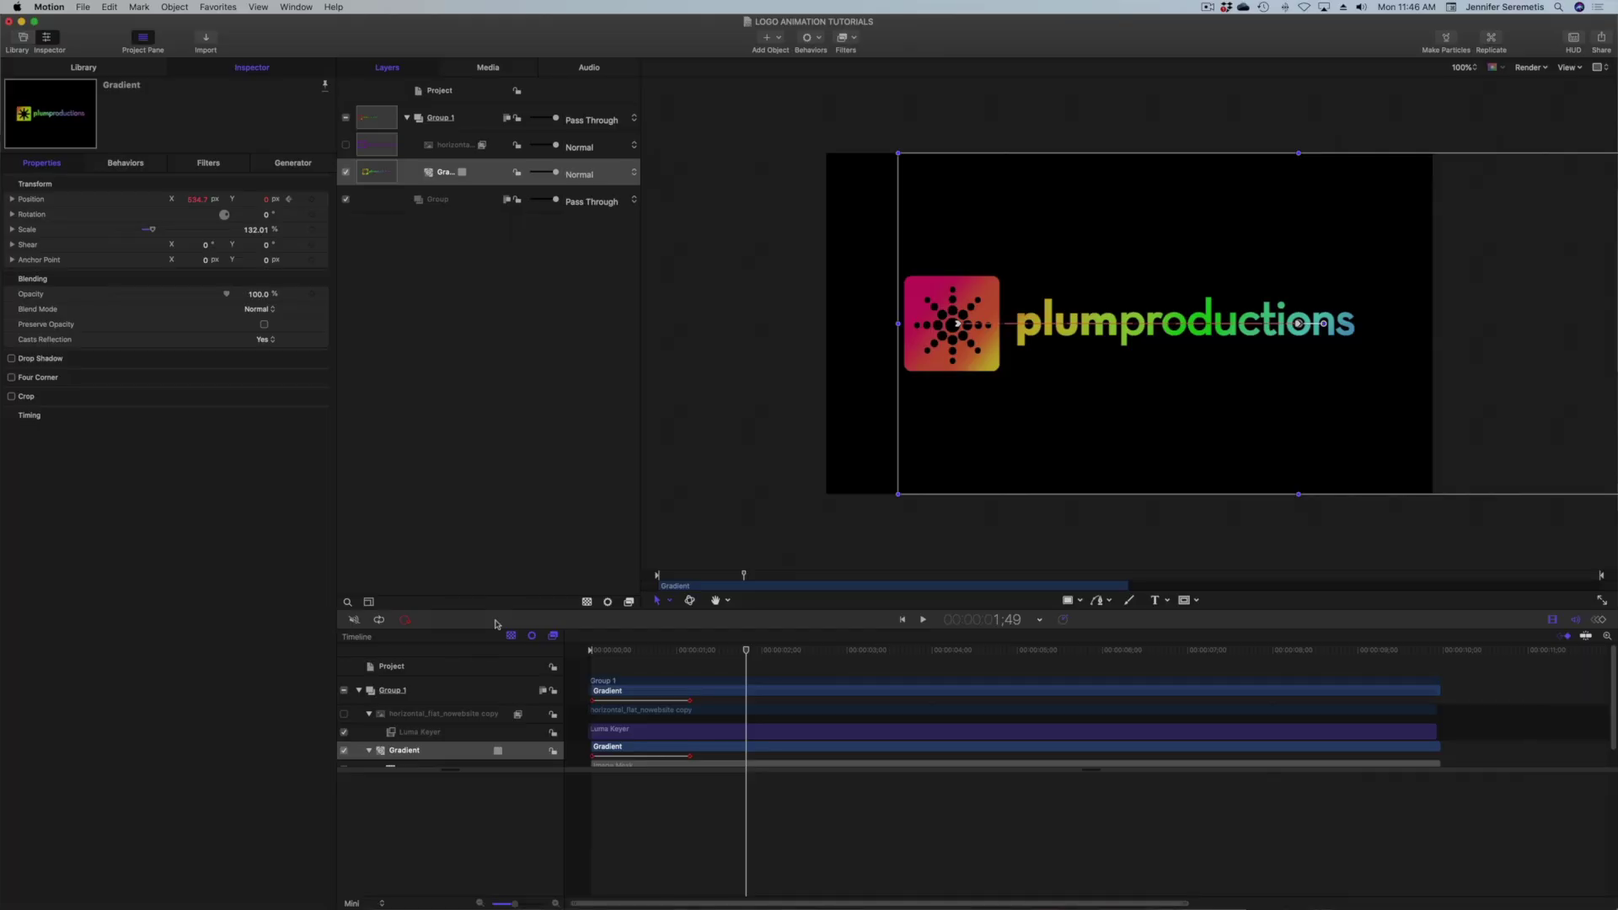
Duplicate the hidden keyed logo layer in Group 1 and make the upper copy visible
{"action": "left_click", "coordinate": [445, 152]}
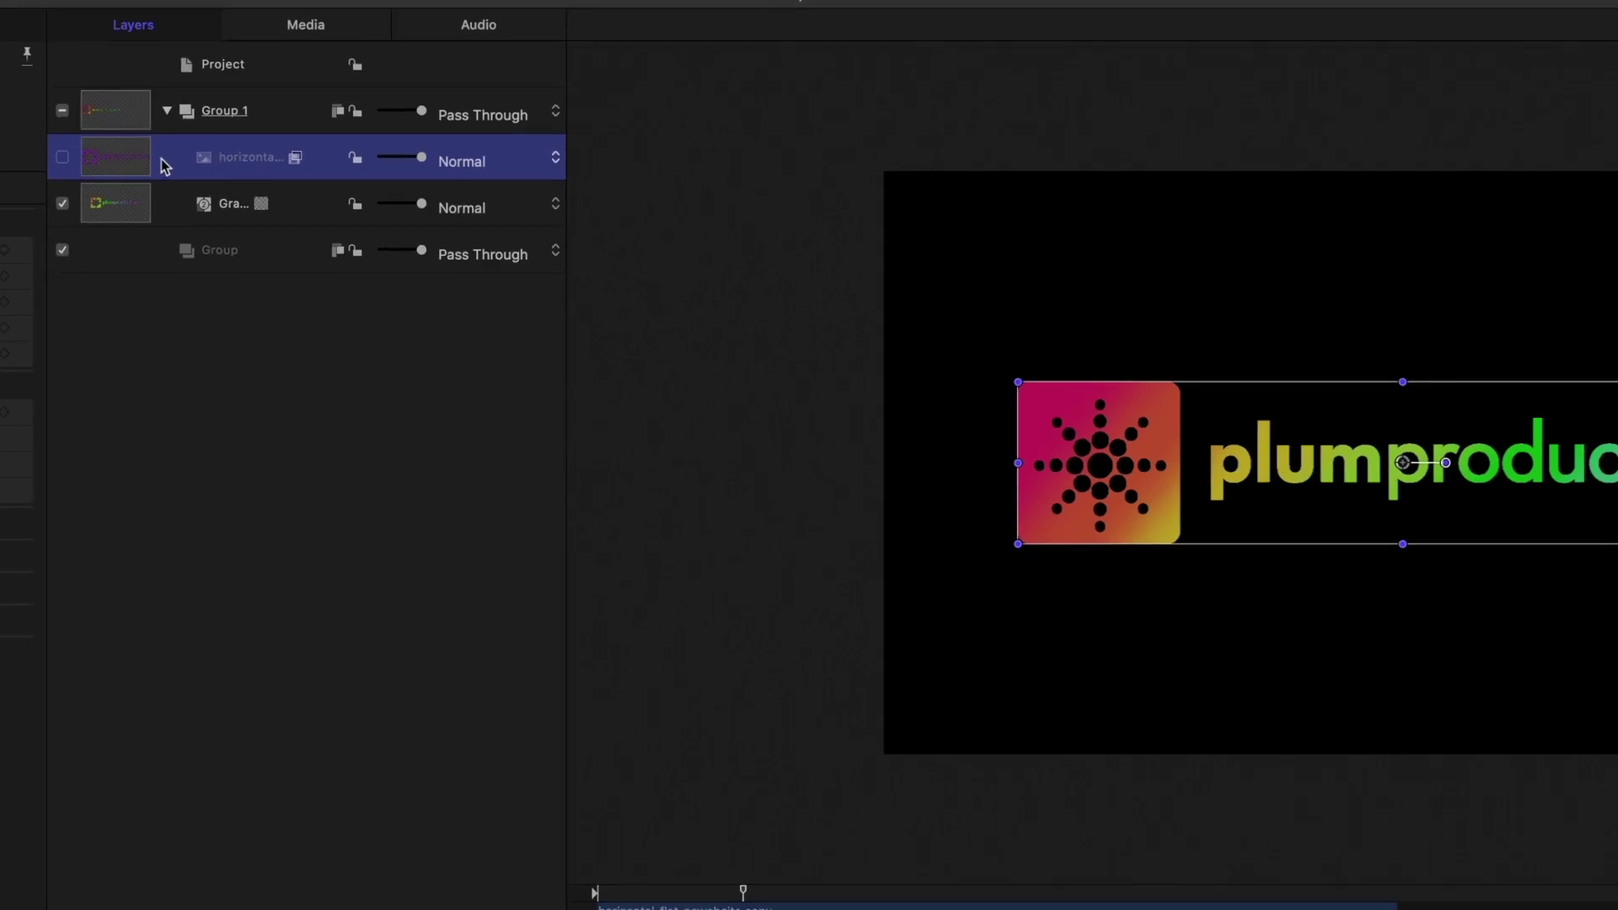
{"action": "left_click", "coordinate": [62, 157]}
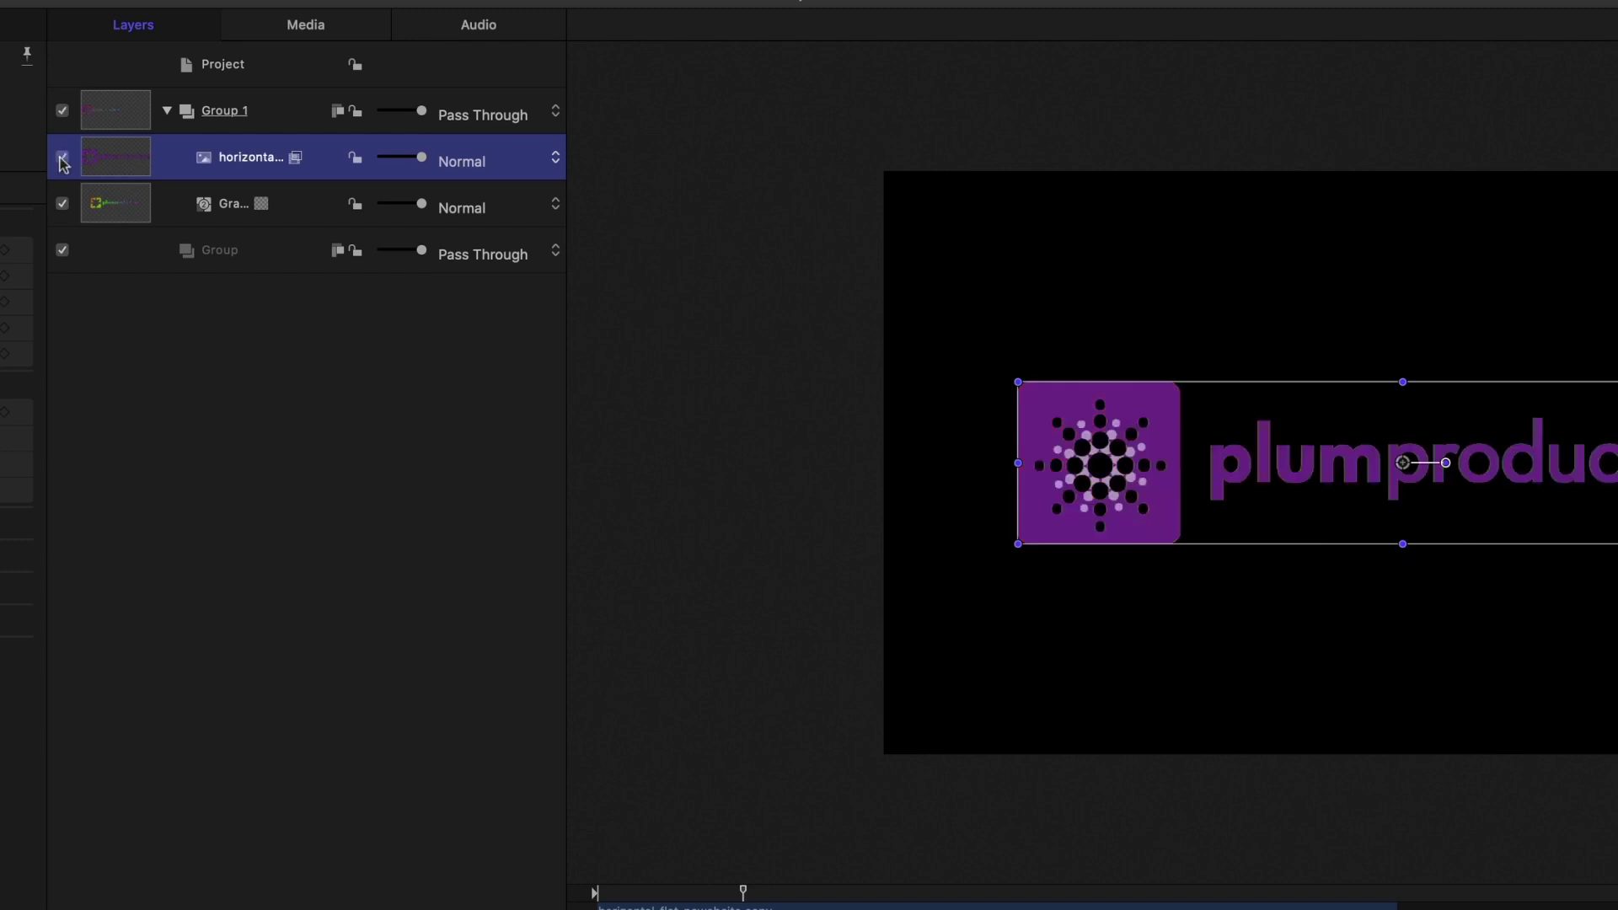
{"action": "left_click", "coordinate": [62, 158]}
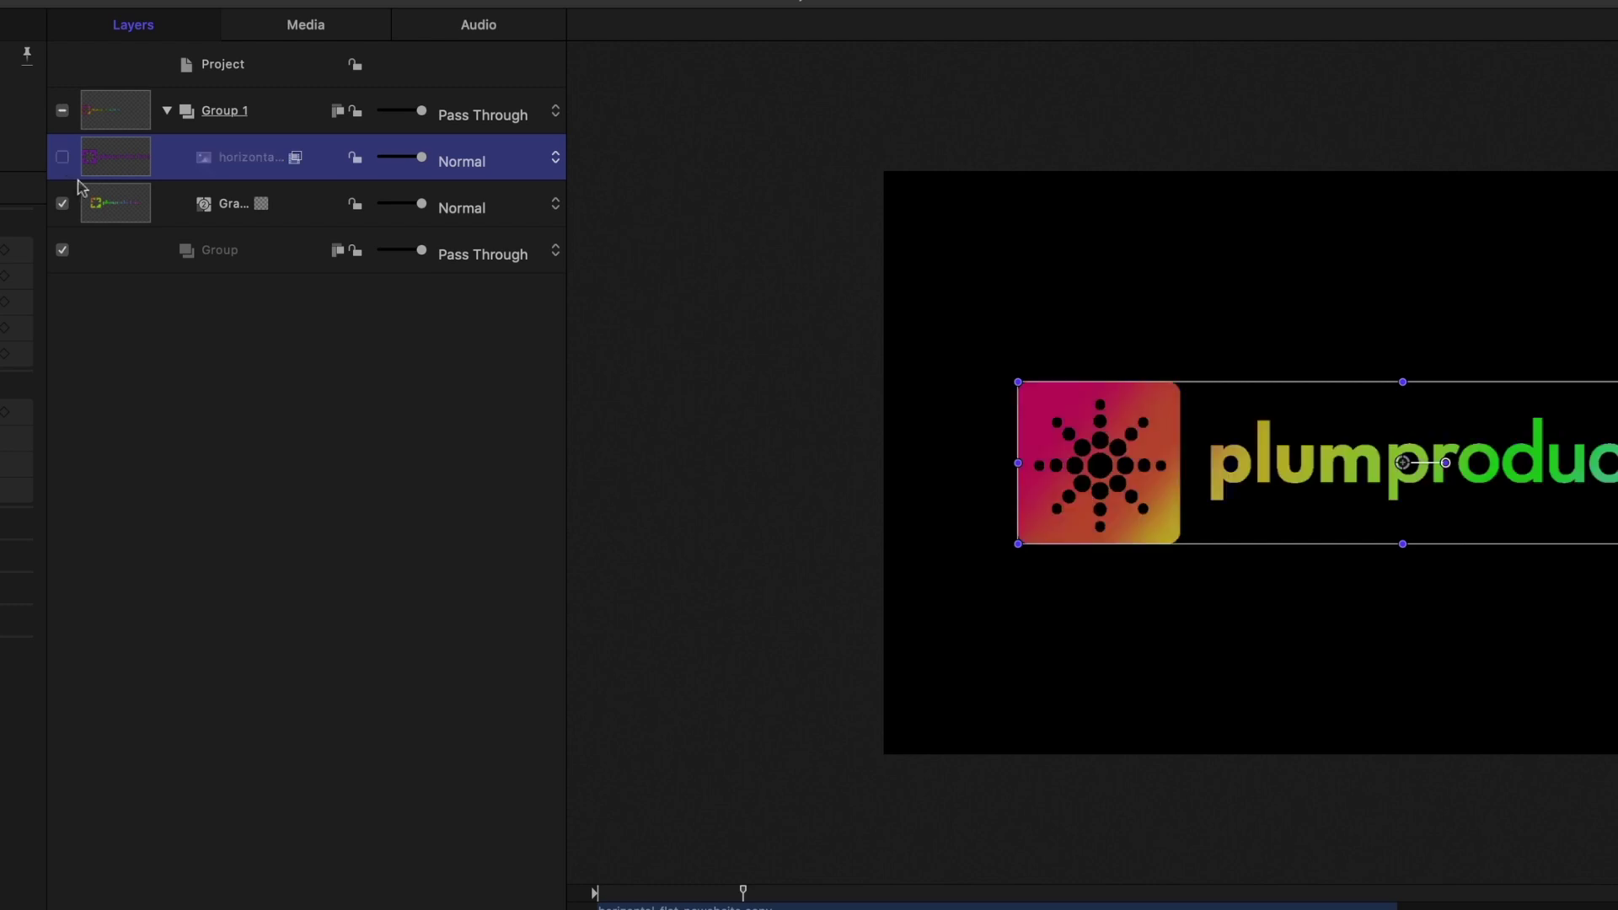
{"action": "right_click", "coordinate": [236, 160]}
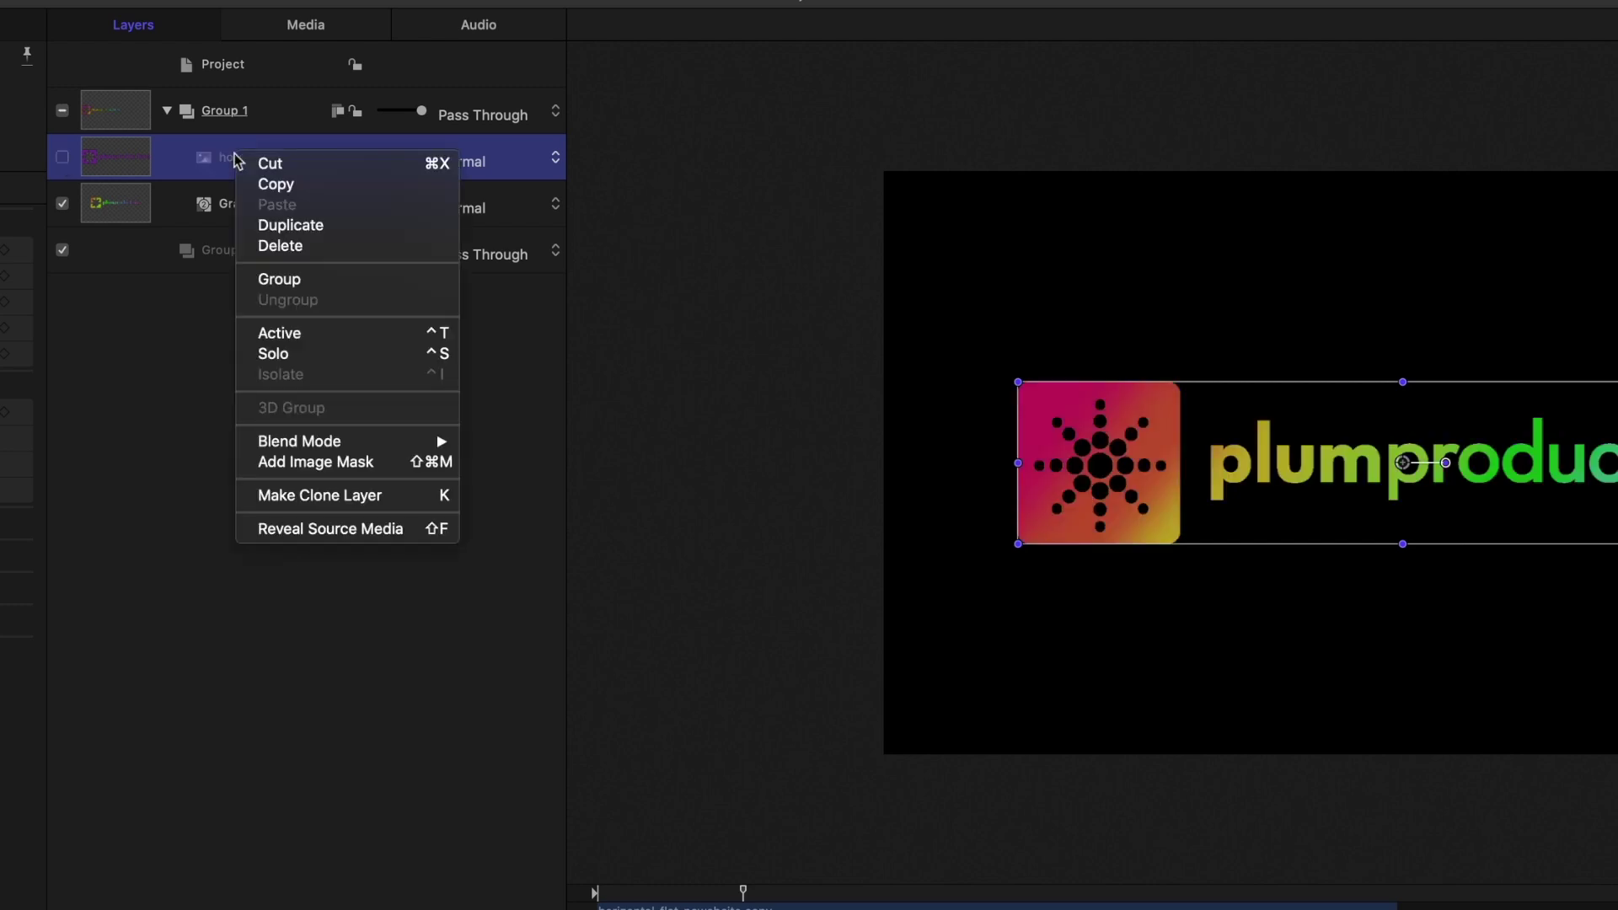
{"action": "left_click", "coordinate": [282, 229]}
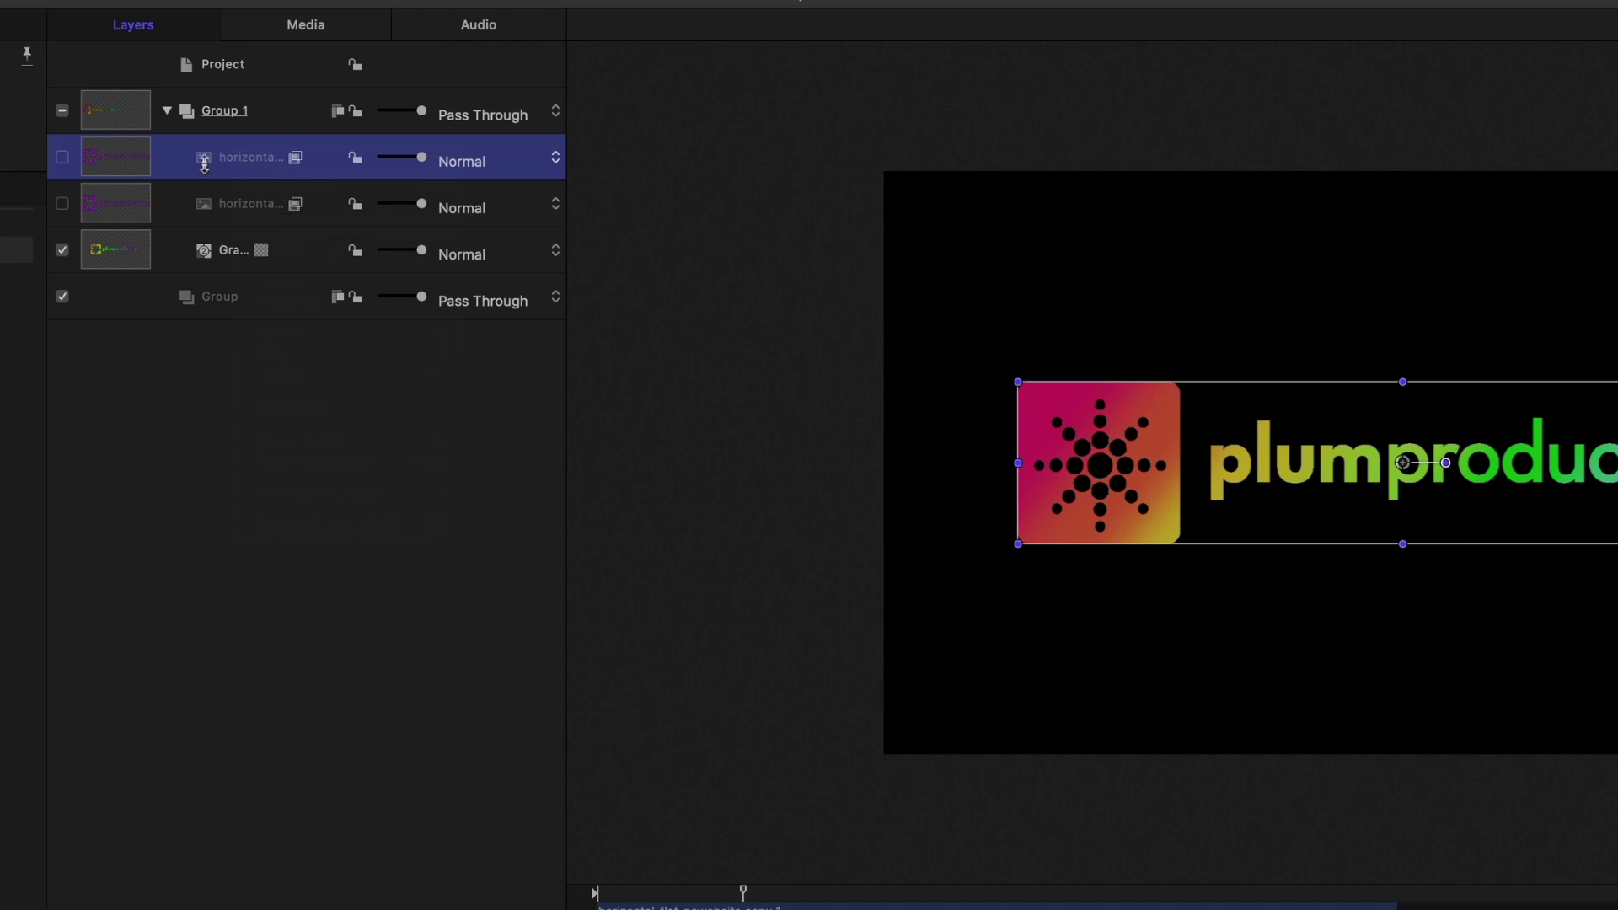
{"action": "left_click", "coordinate": [62, 157]}
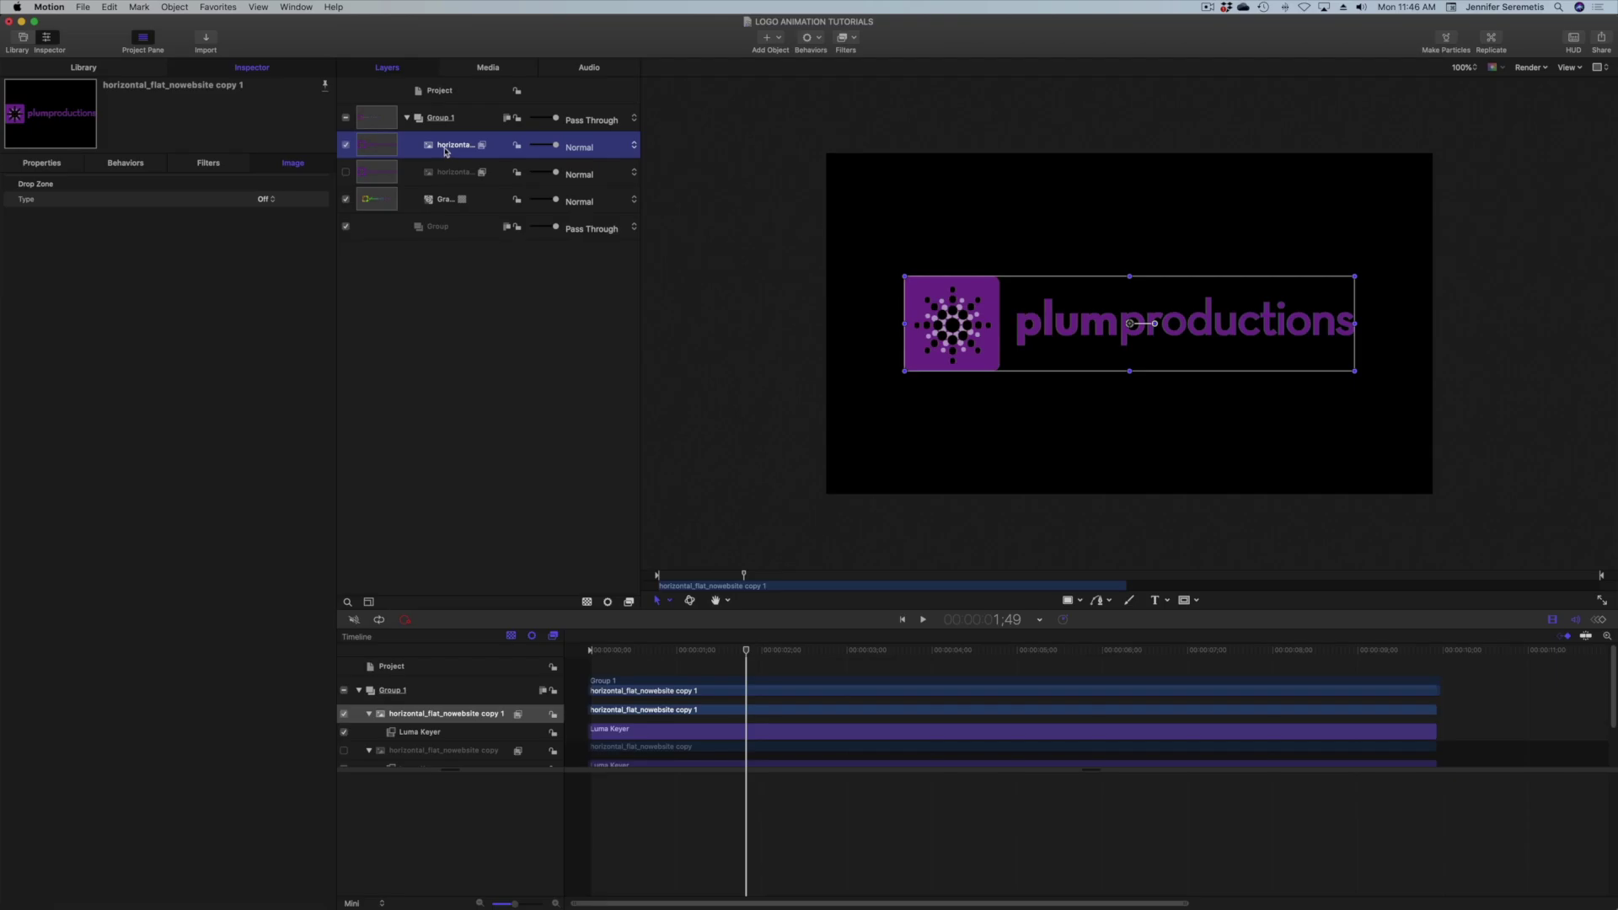
Turn off the Luma Keyer on the upper logo copy and move its timeline bar to start at about frame 39
{"action": "left_click", "coordinate": [217, 165]}
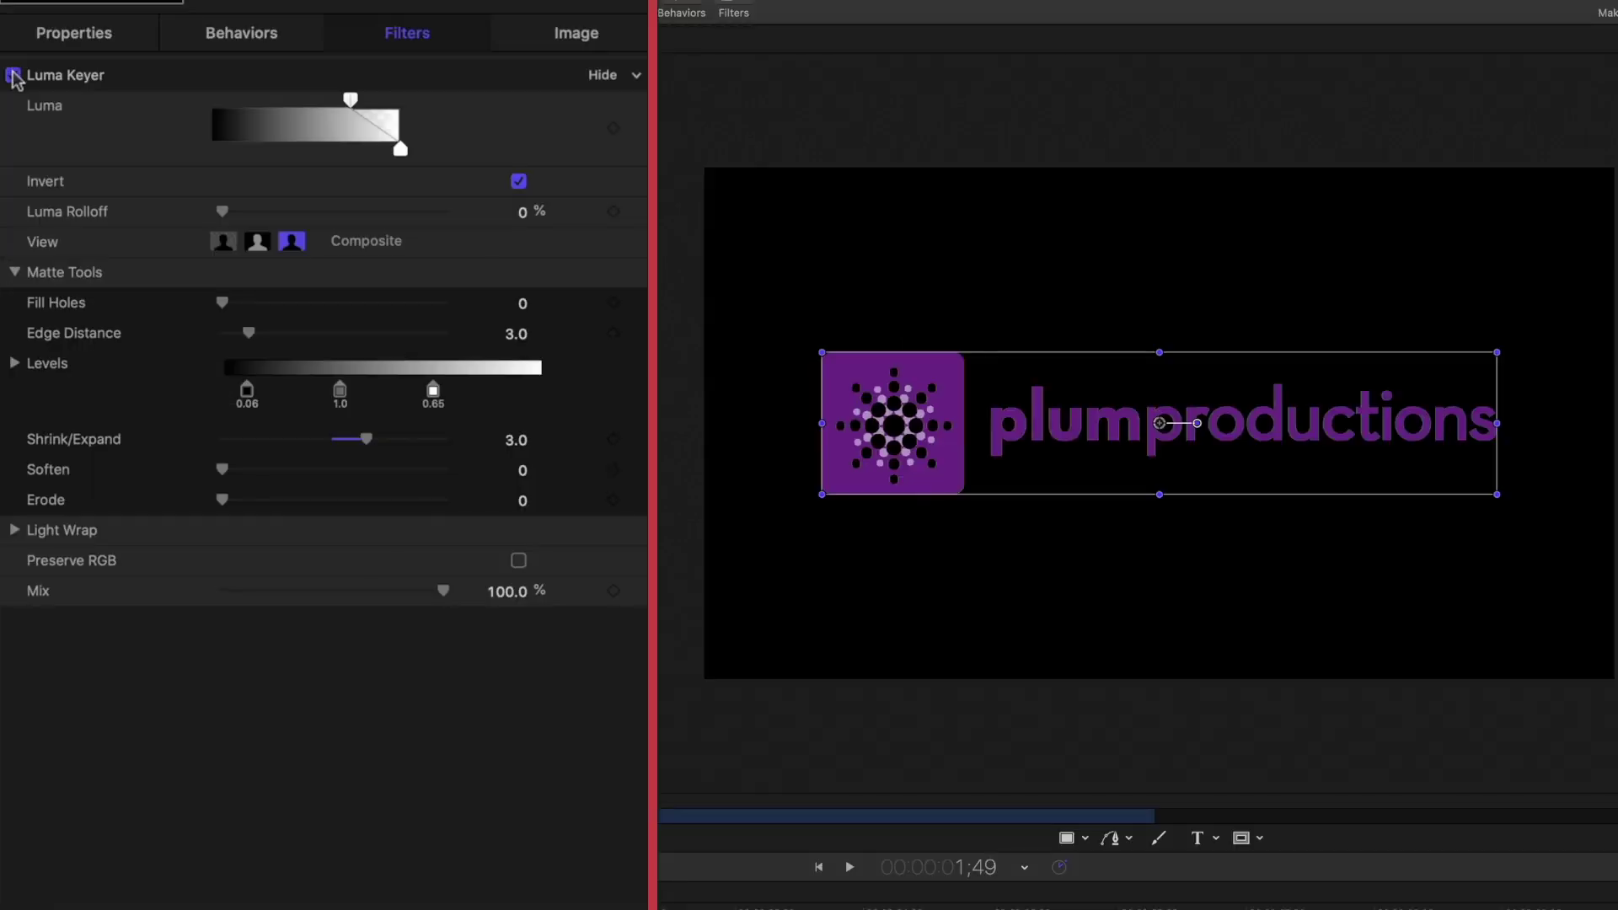
{"action": "left_click", "coordinate": [11, 183]}
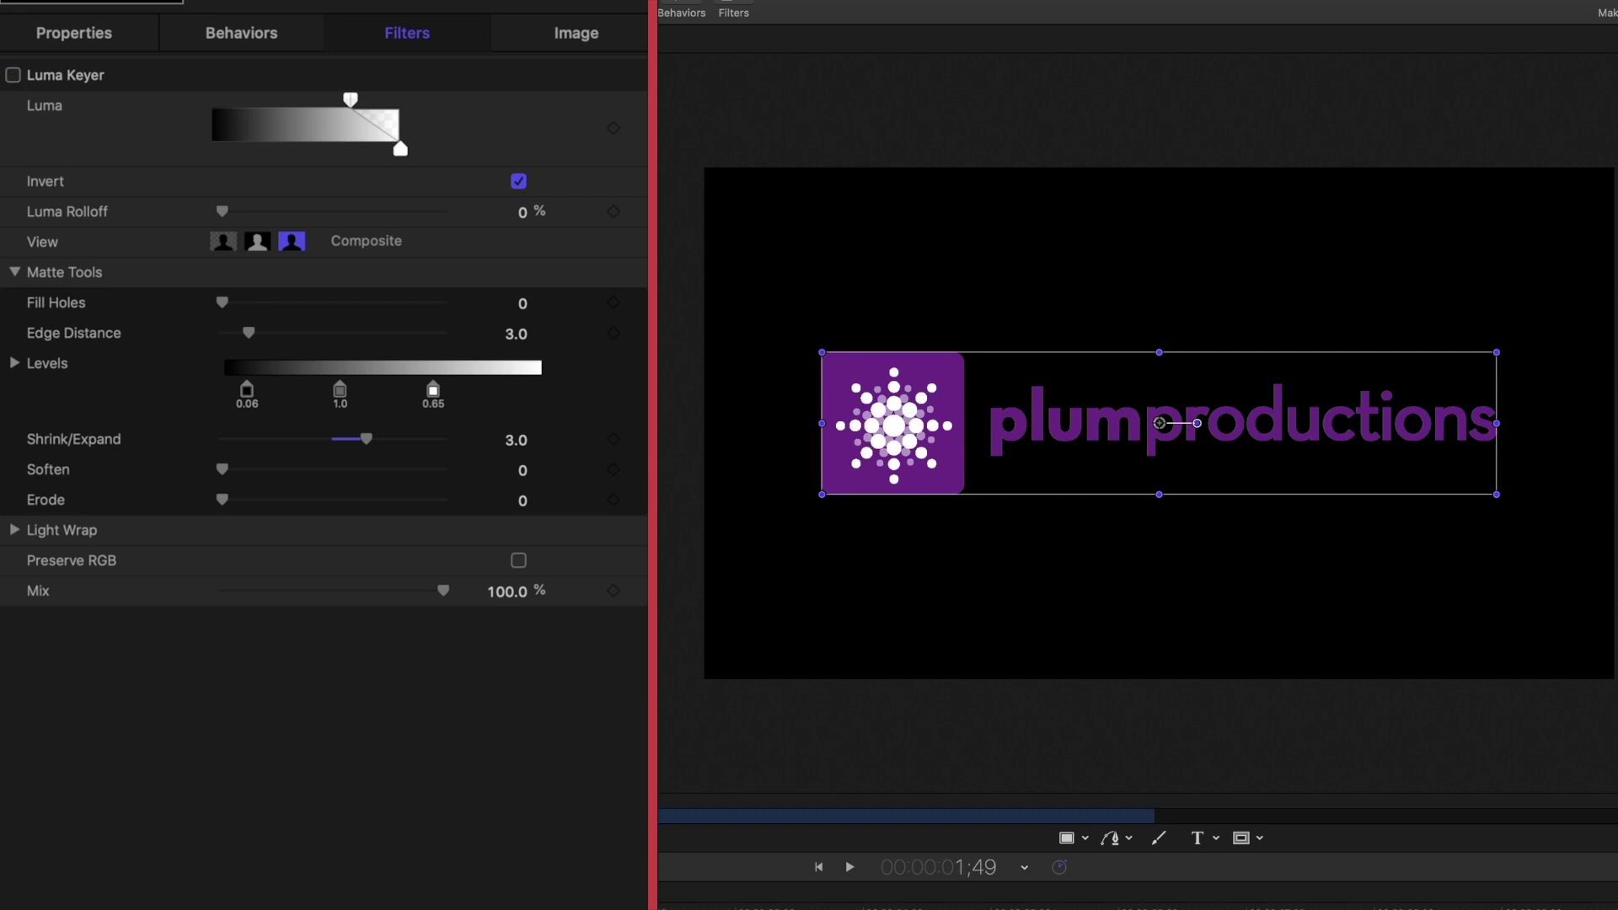
{"action": "left_click_drag", "start_coordinate": [745, 654], "coordinate": [685, 715]}
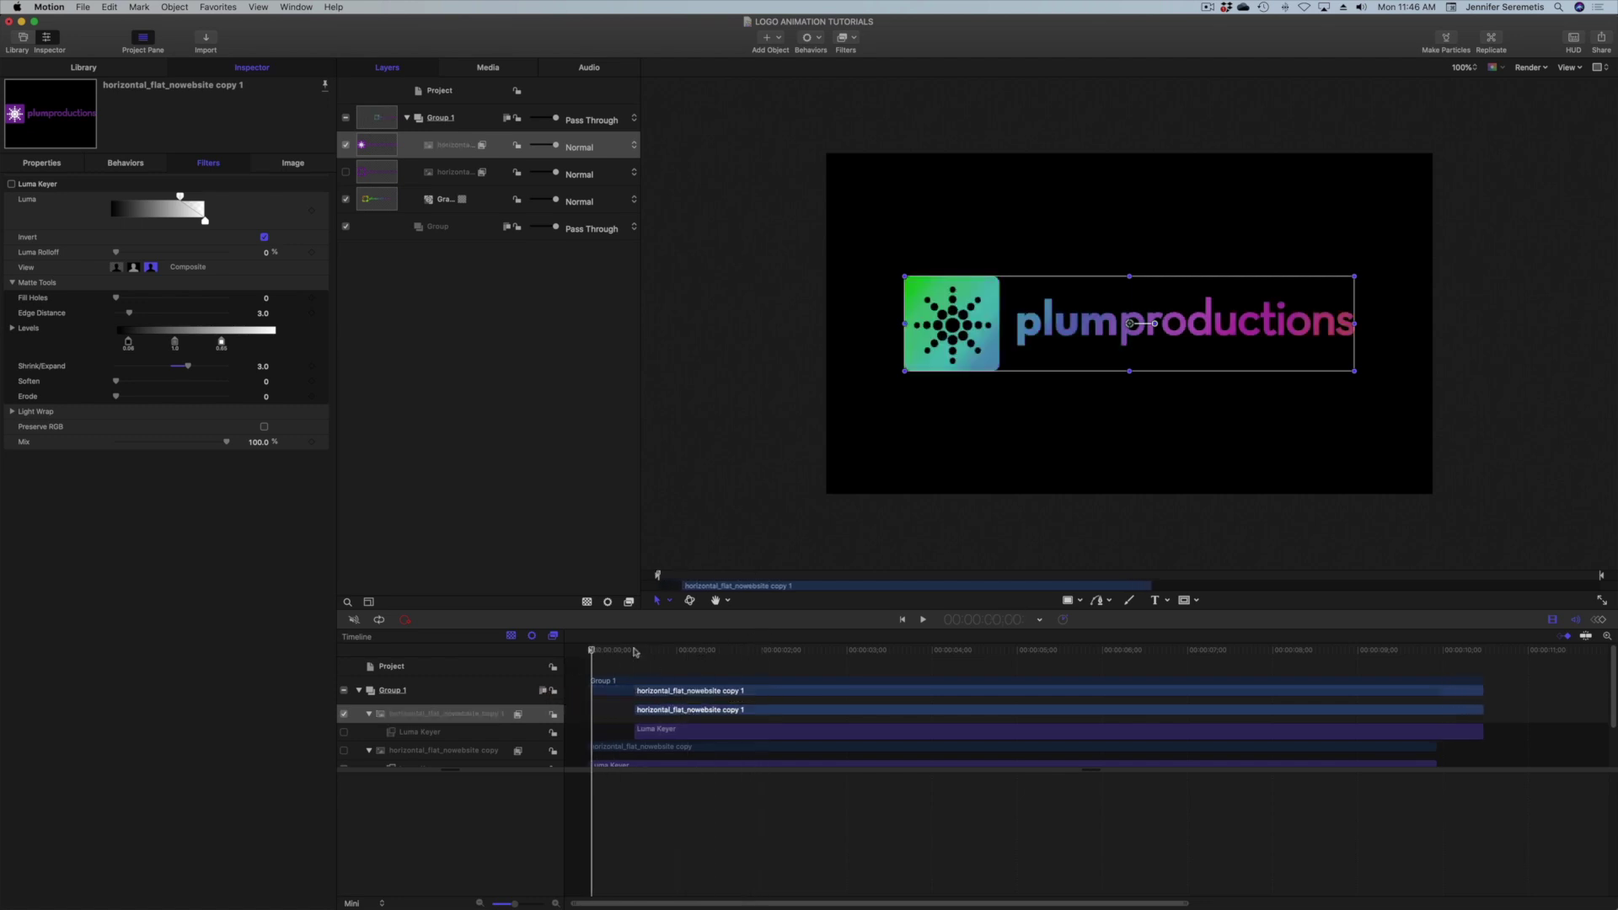
{"action": "left_click_drag", "start_coordinate": [592, 651], "coordinate": [667, 714]}
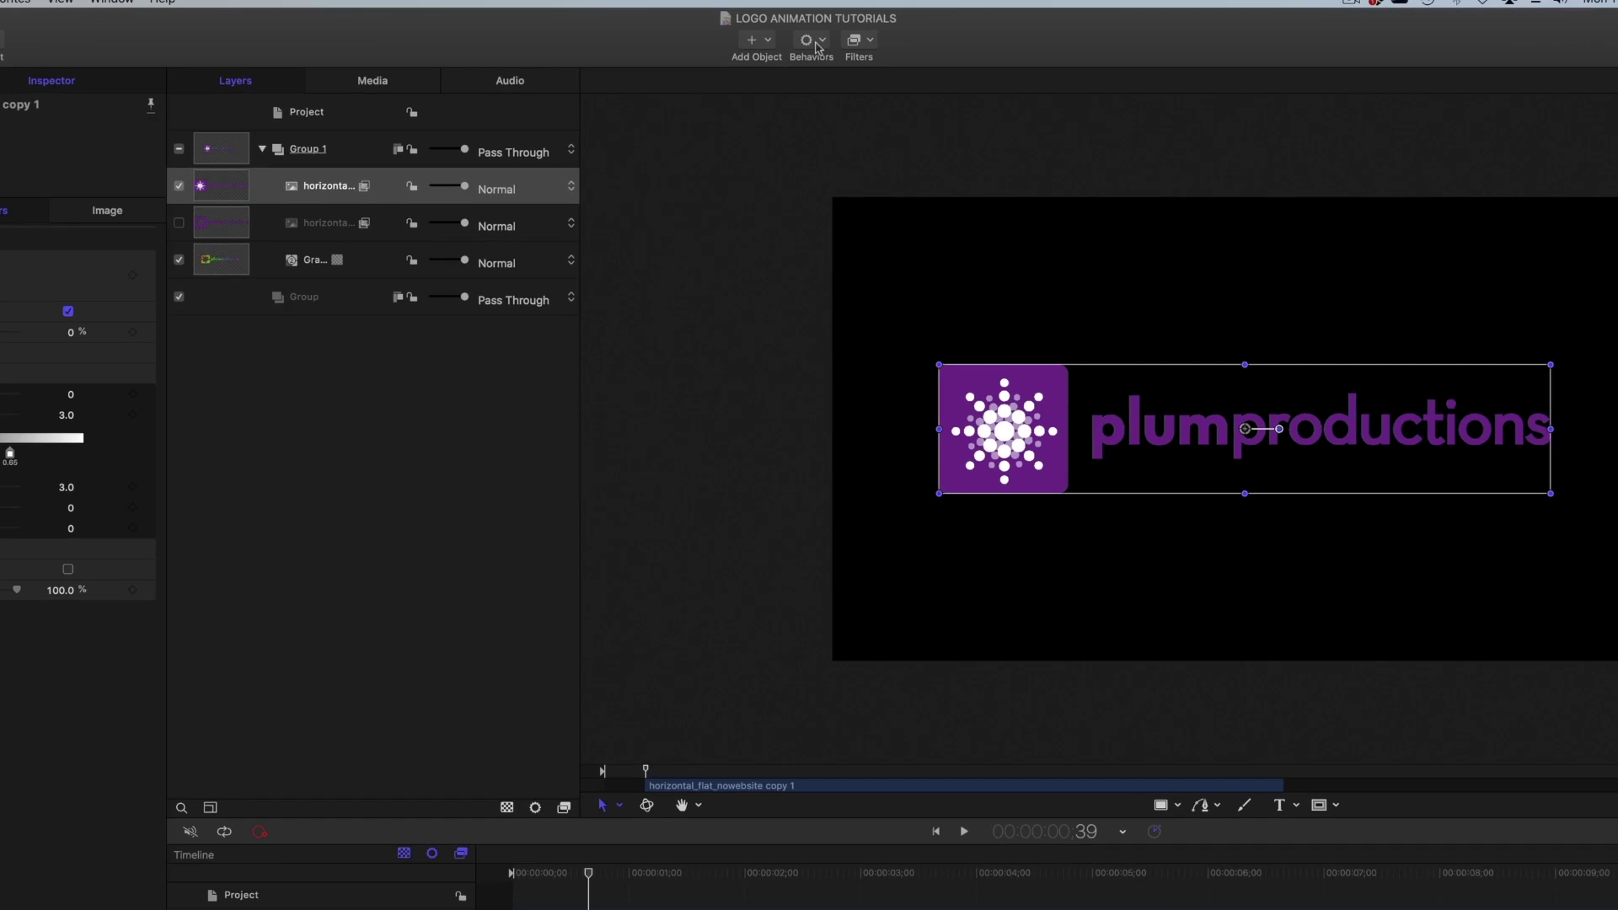
Apply the Basic Motion behavior Fade In/Fade Out to the upper logo copy and play back the transition
{"action": "left_click", "coordinate": [811, 37]}
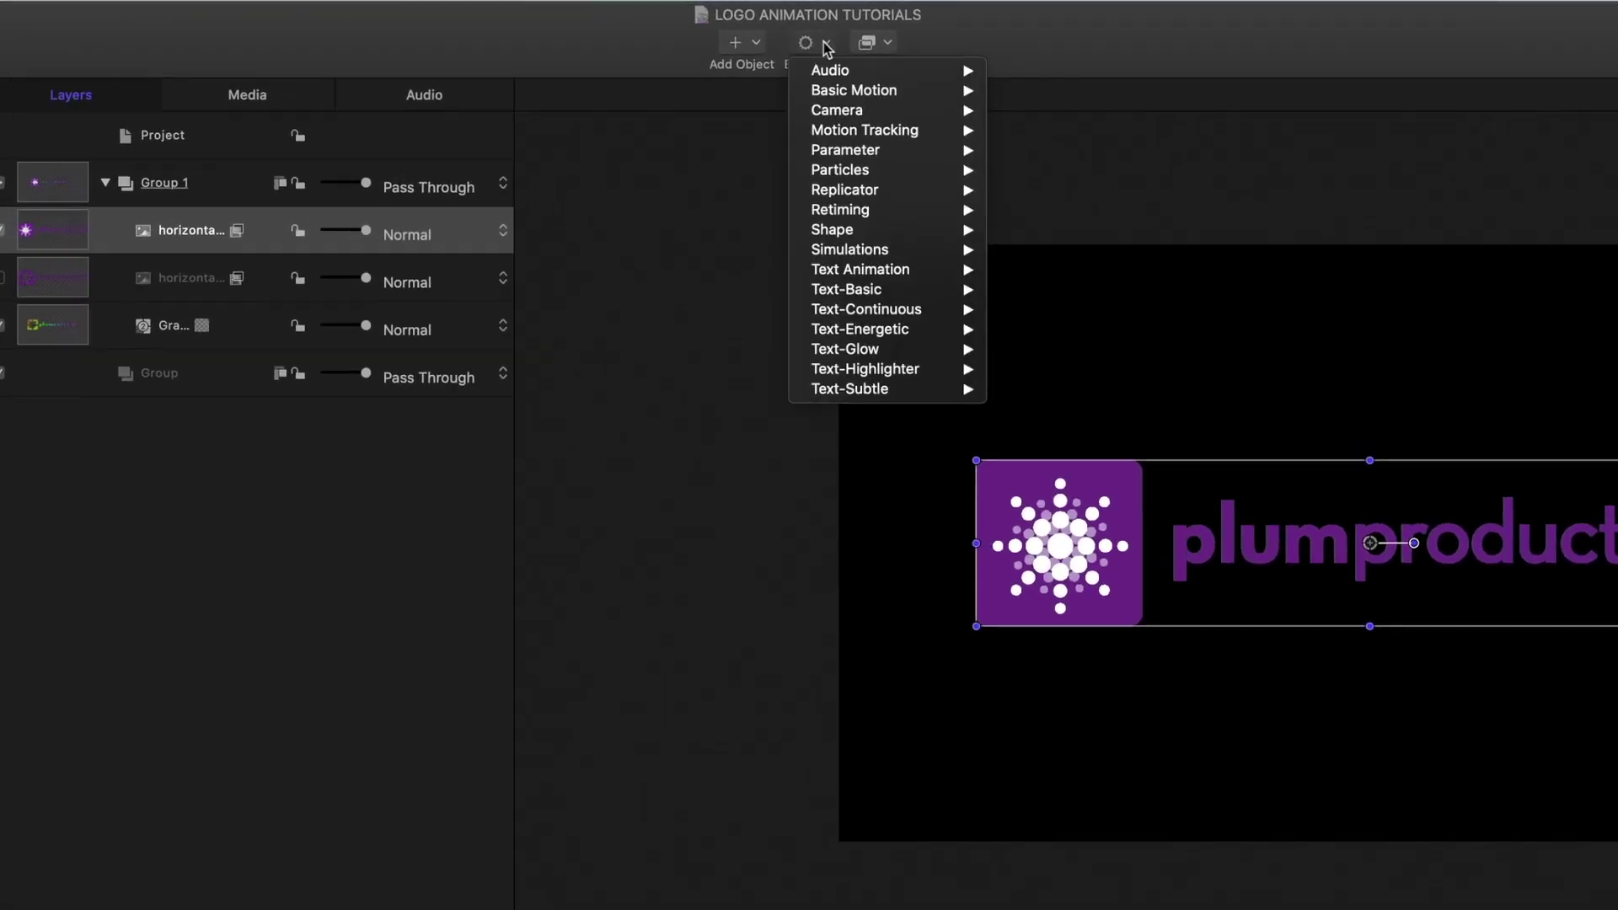
{"action": "mouse_move", "coordinate": [826, 70]}
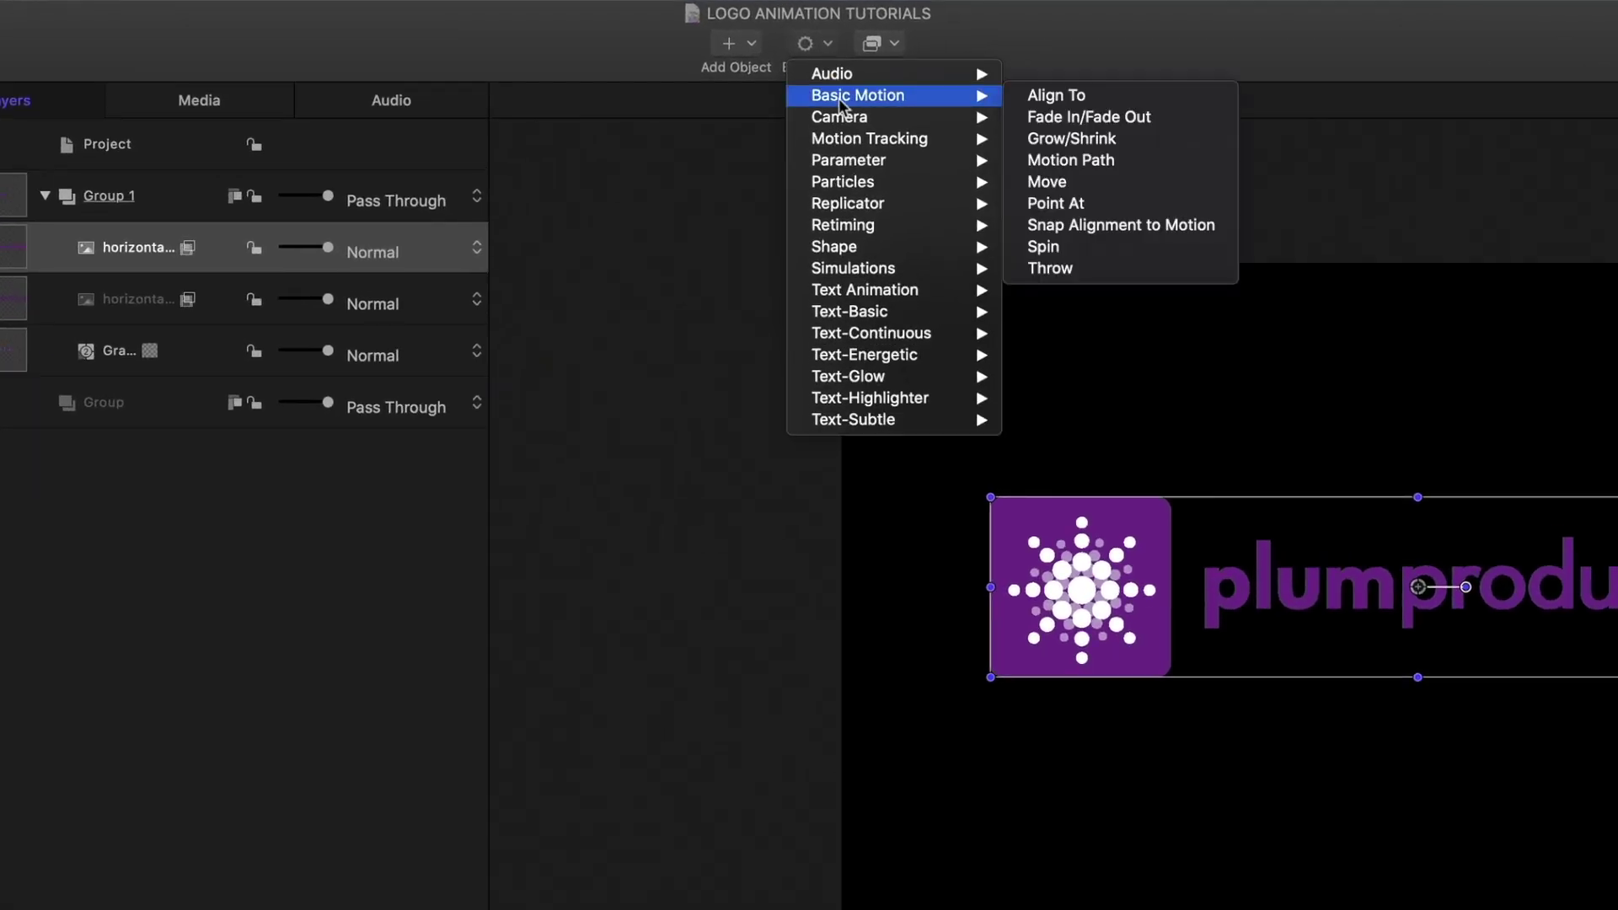
{"action": "left_click", "coordinate": [1050, 118]}
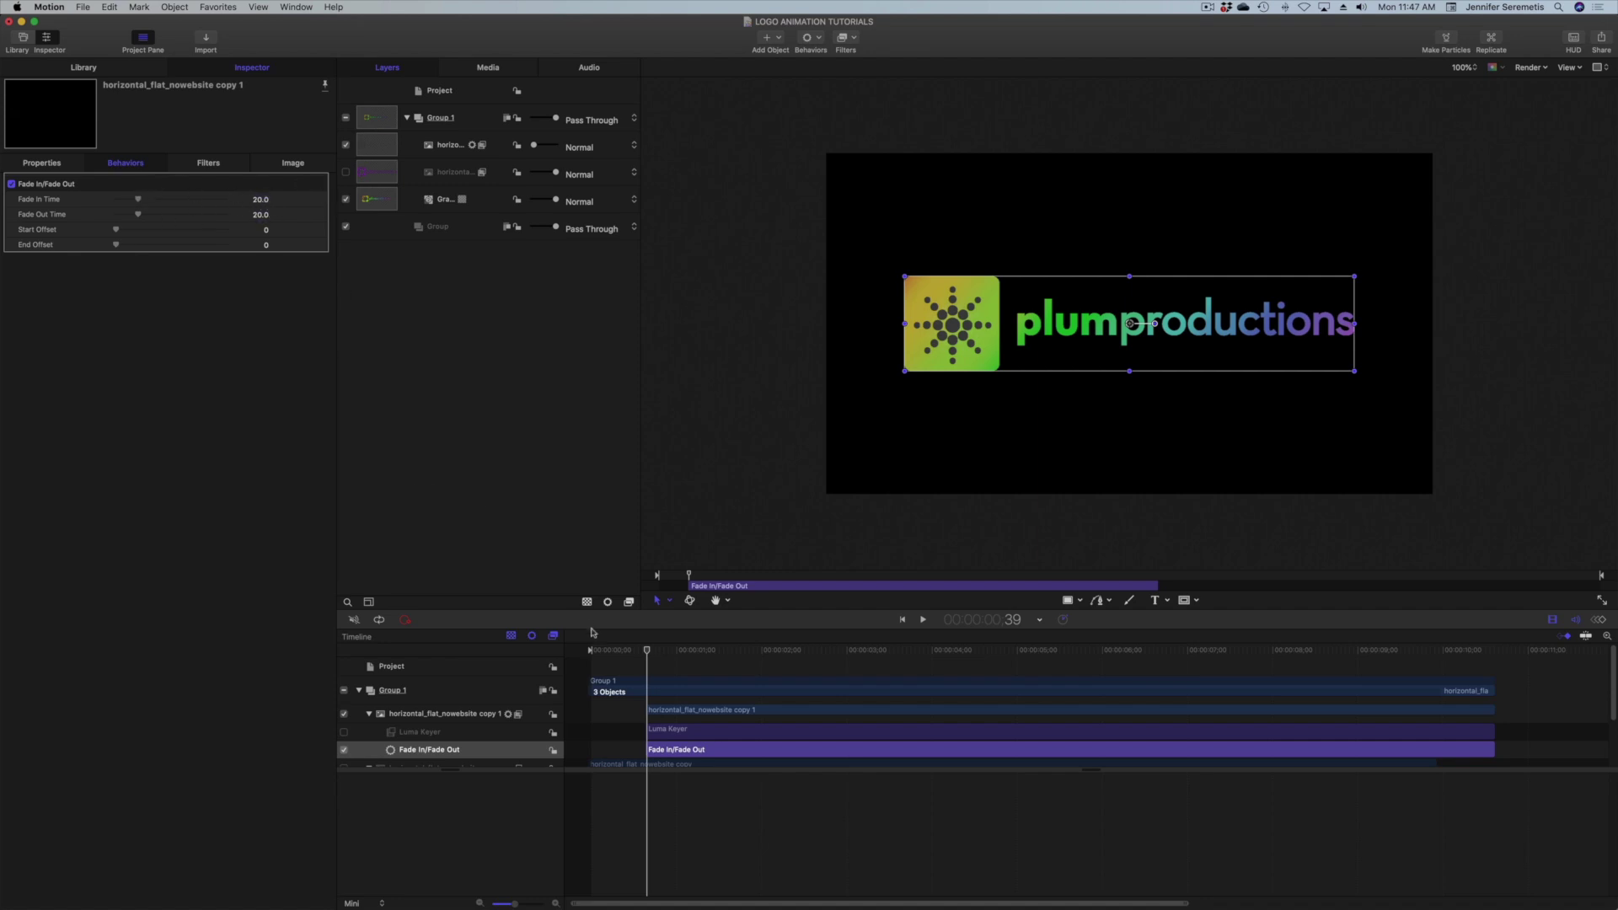
{"action": "key", "text": "space"}
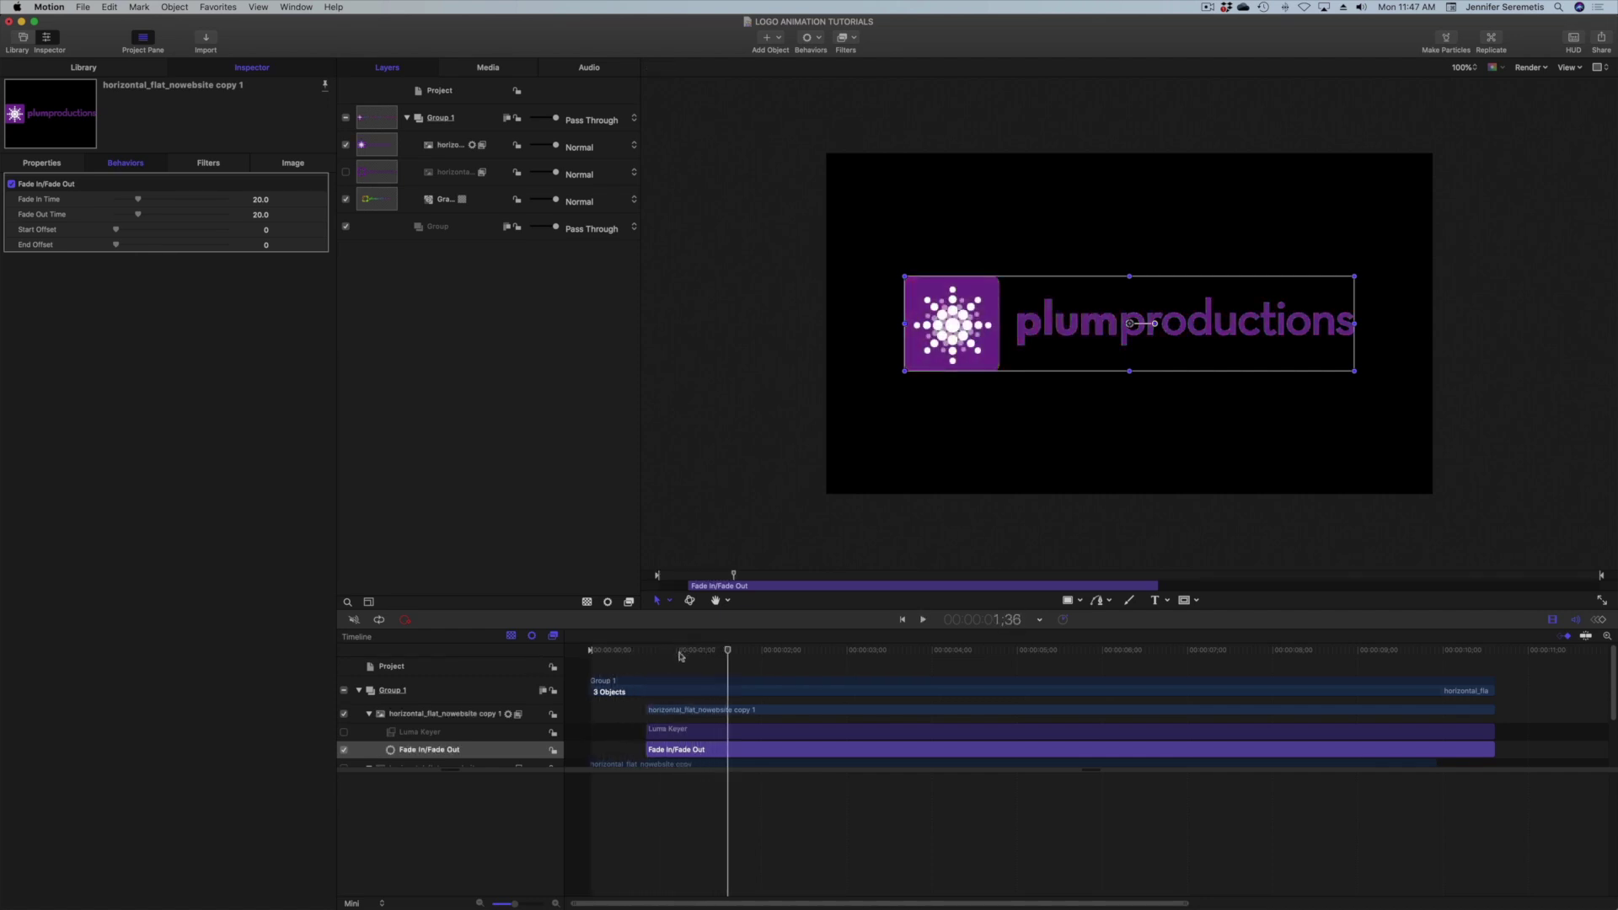
{"action": "key", "text": "space"}
{"action": "key", "text": "space"}
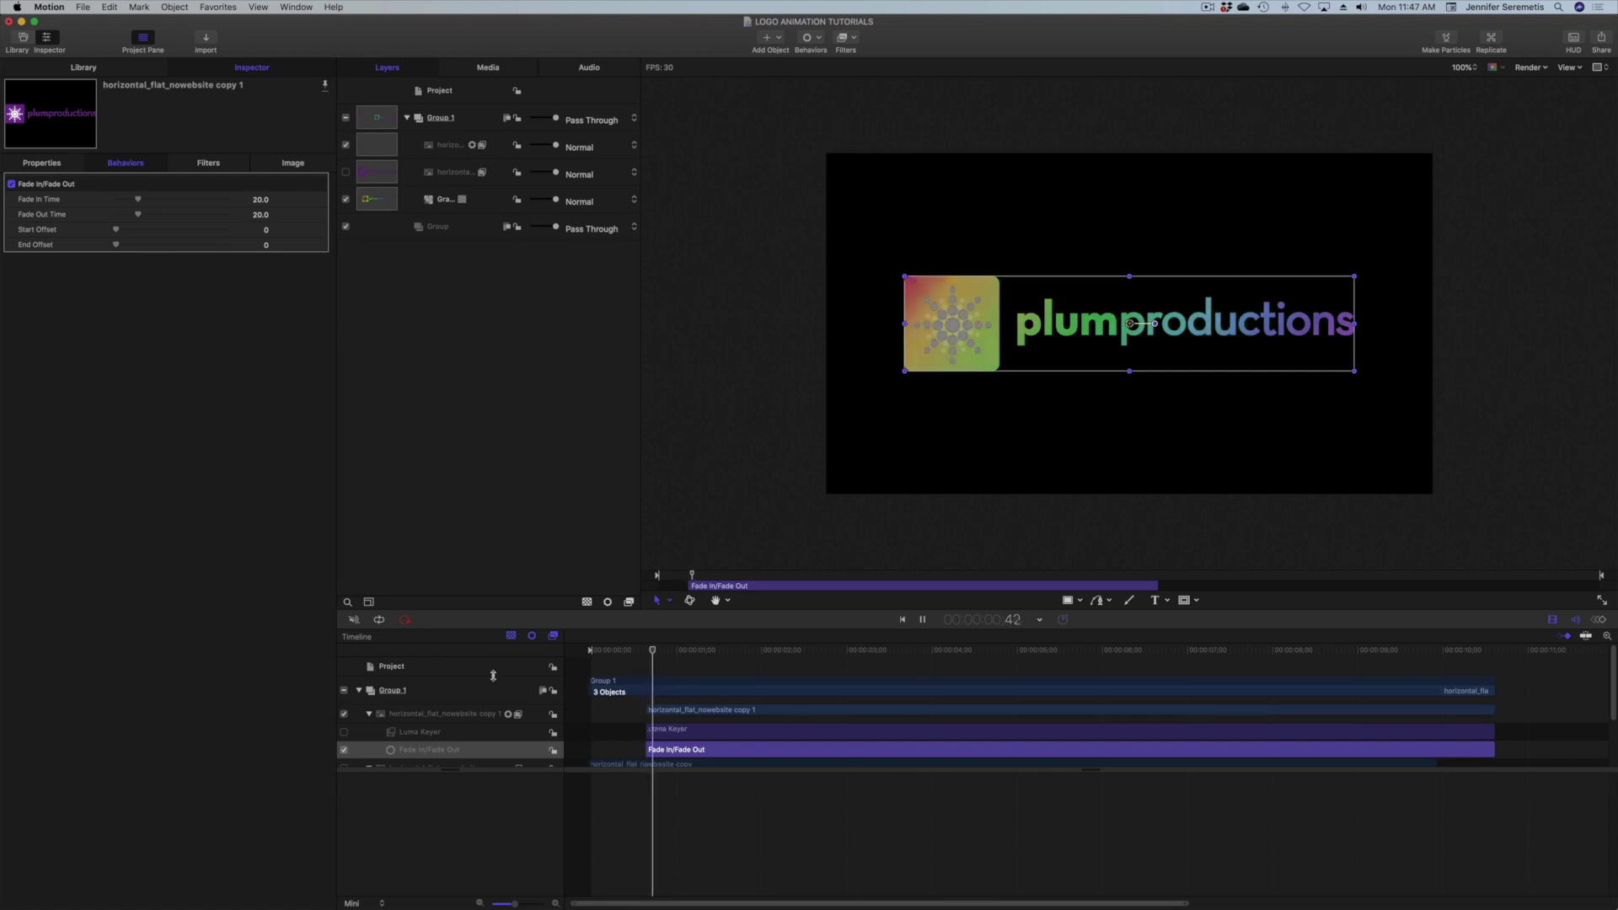
{"action": "key", "text": "space"}
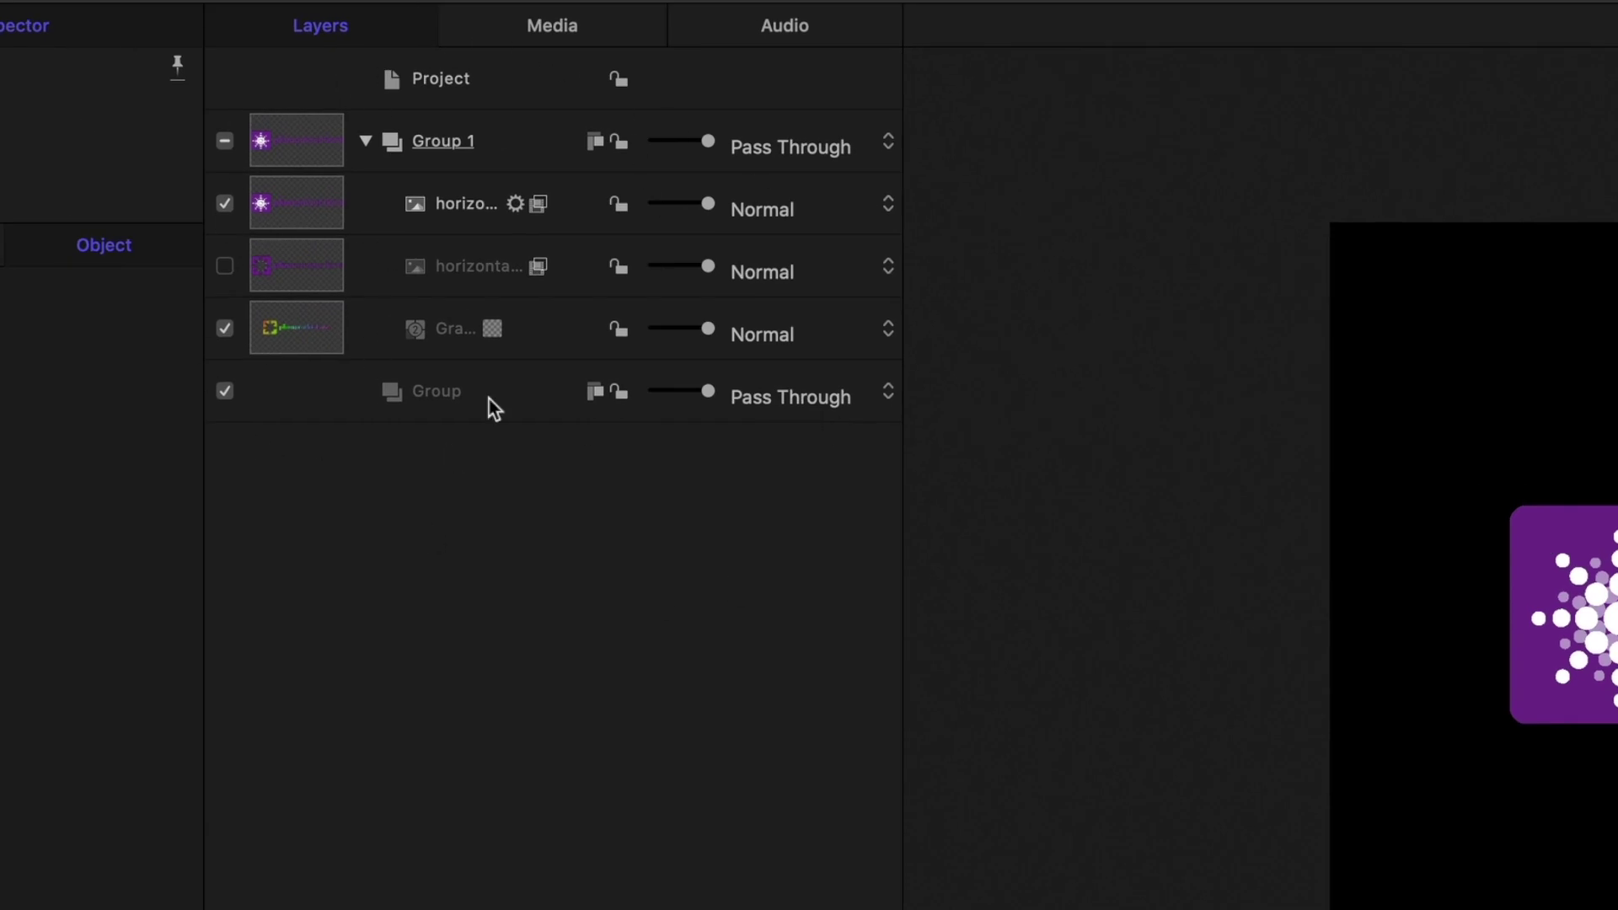
Add an Overshoot parameter behavior to Group 1 and apply it to the group's Position Y transform
{"action": "left_click", "coordinate": [448, 140]}
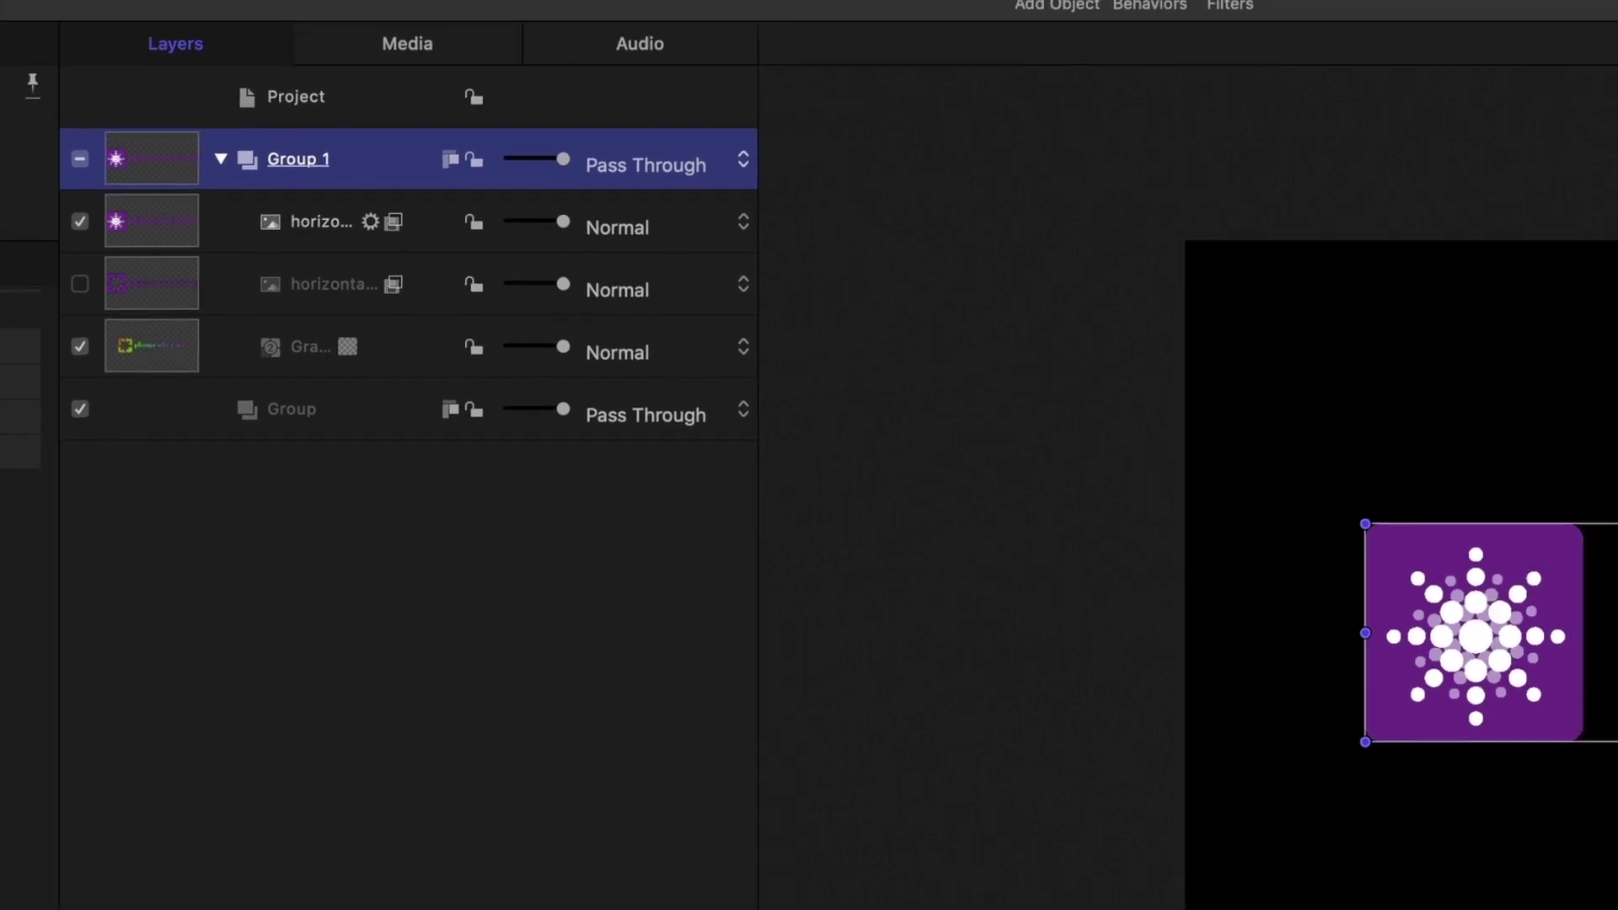
{"action": "left_click", "coordinate": [580, 48]}
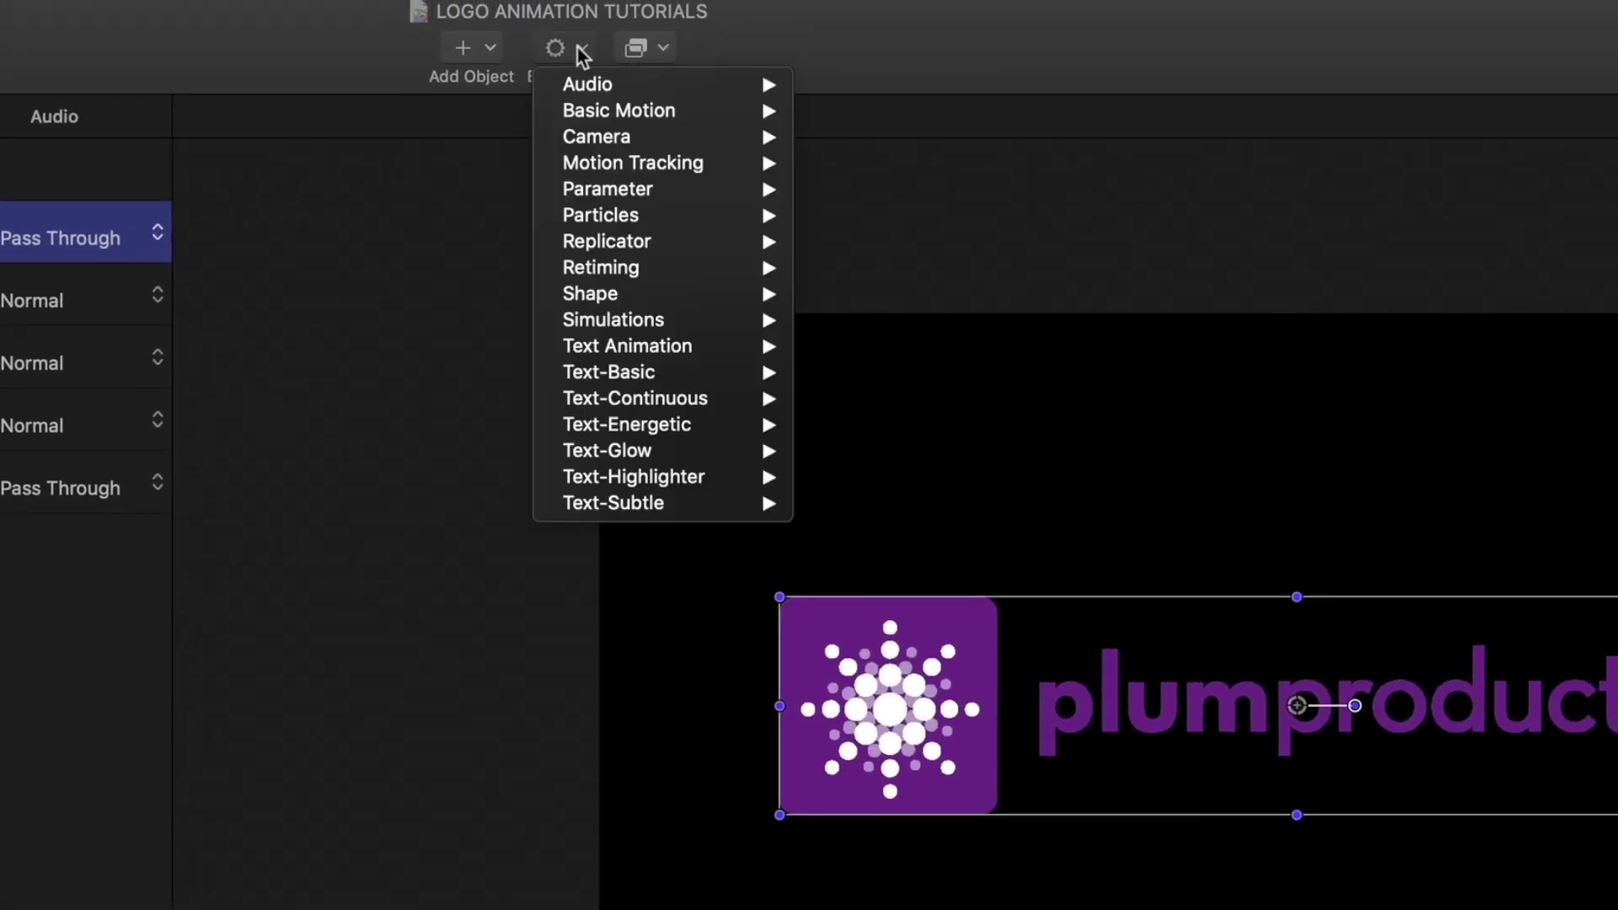
{"action": "mouse_move", "coordinate": [594, 187]}
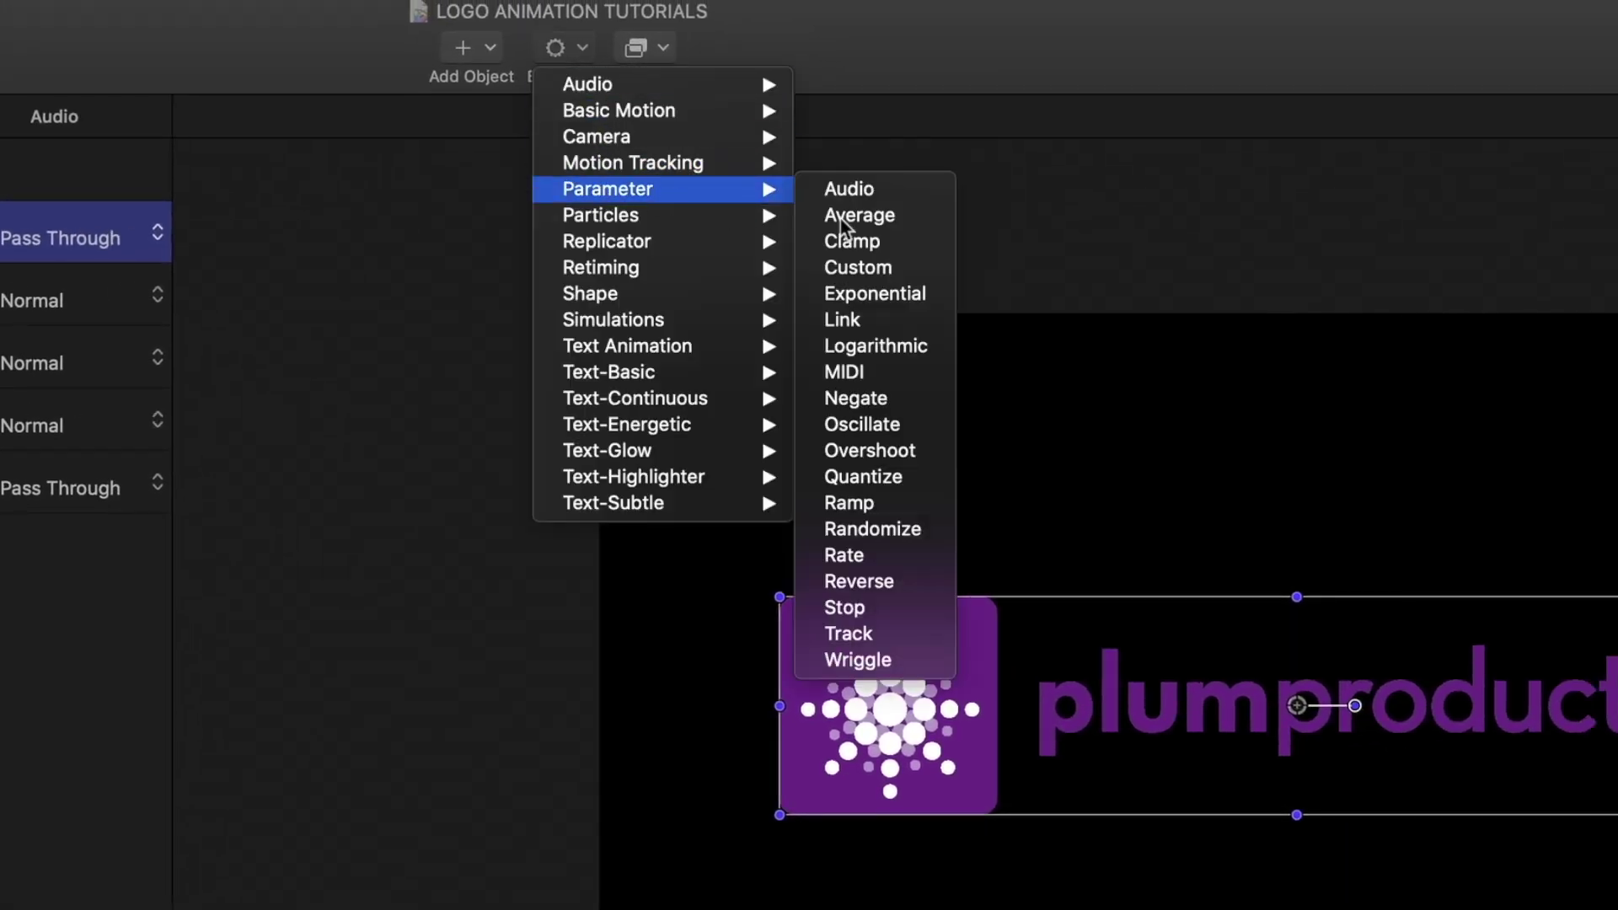
{"action": "left_click", "coordinate": [930, 449]}
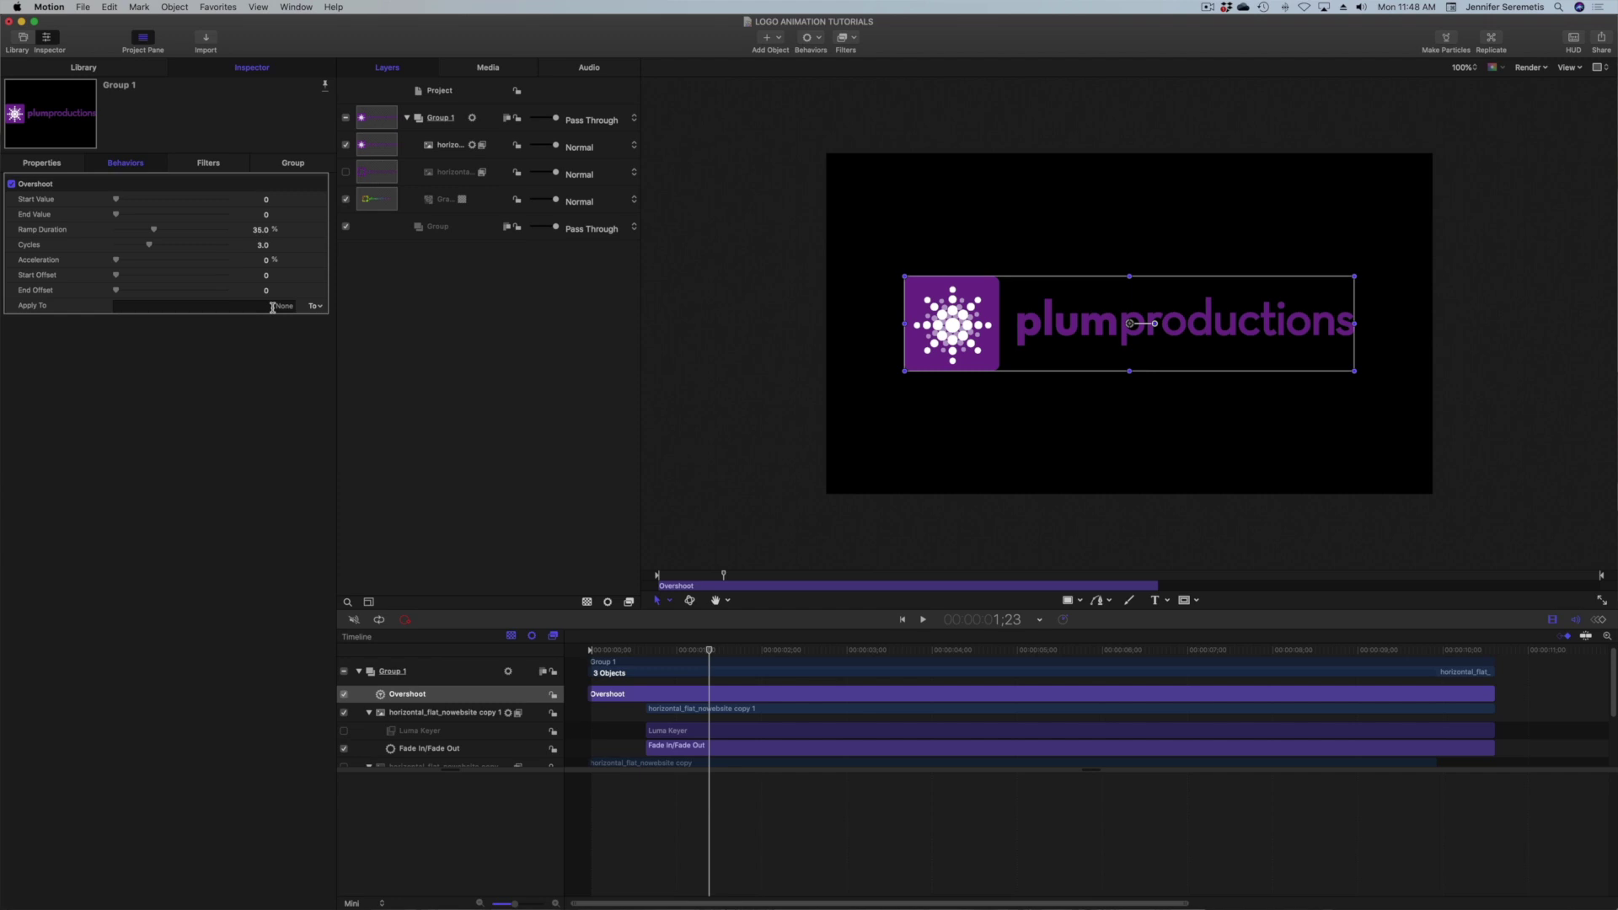
{"action": "left_click", "coordinate": [314, 306]}
{"action": "mouse_move", "coordinate": [333, 324]}
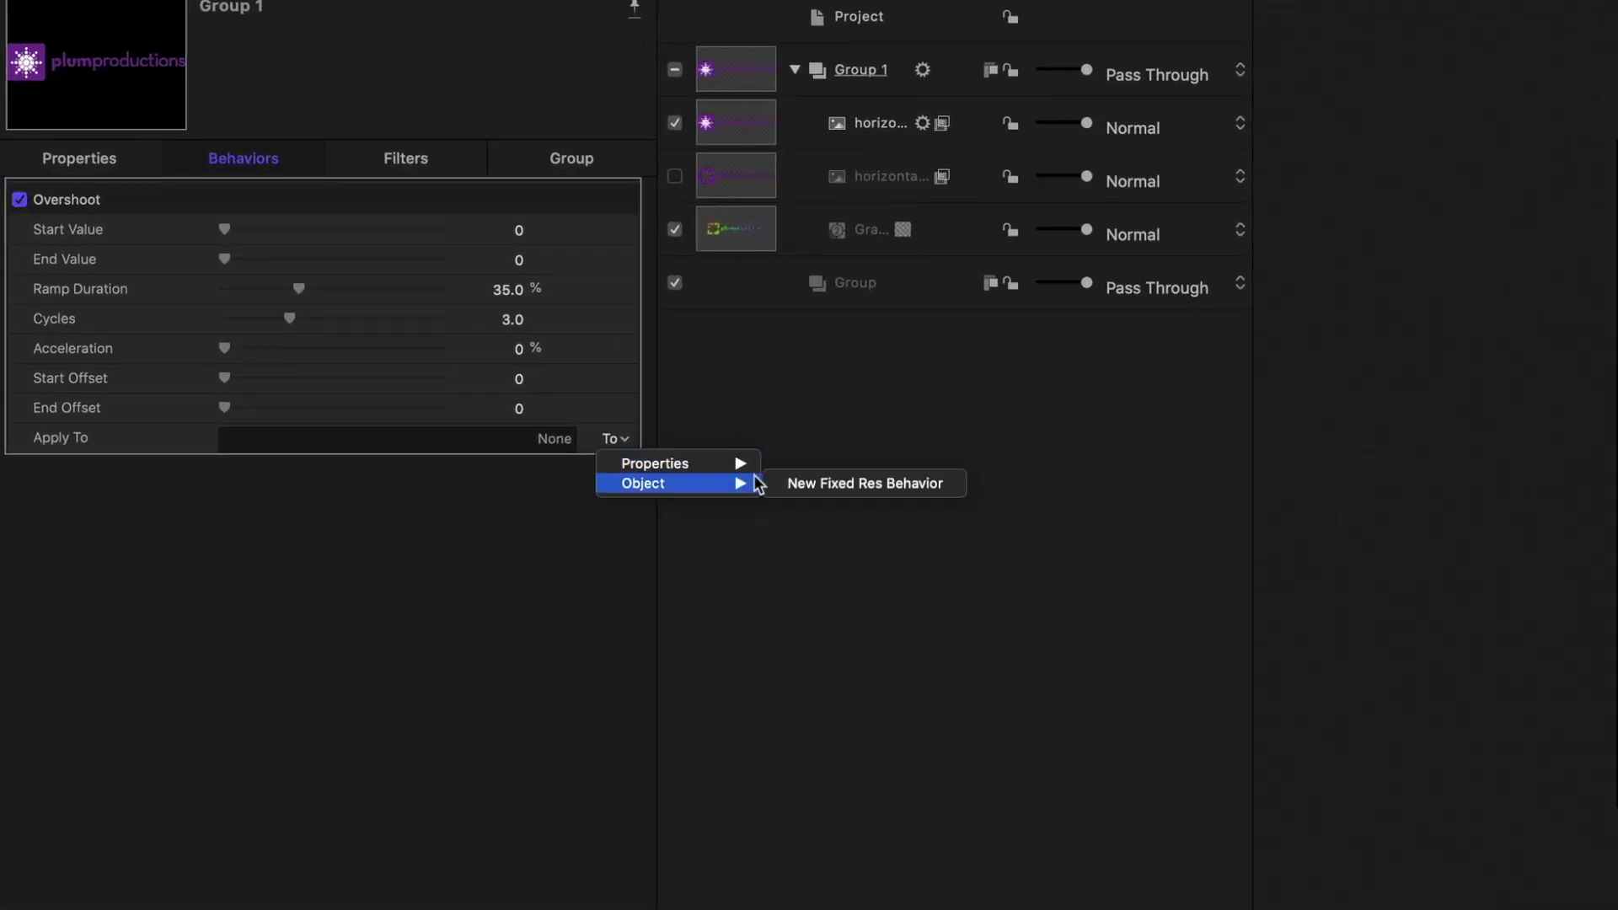
{"action": "mouse_move", "coordinate": [830, 469]}
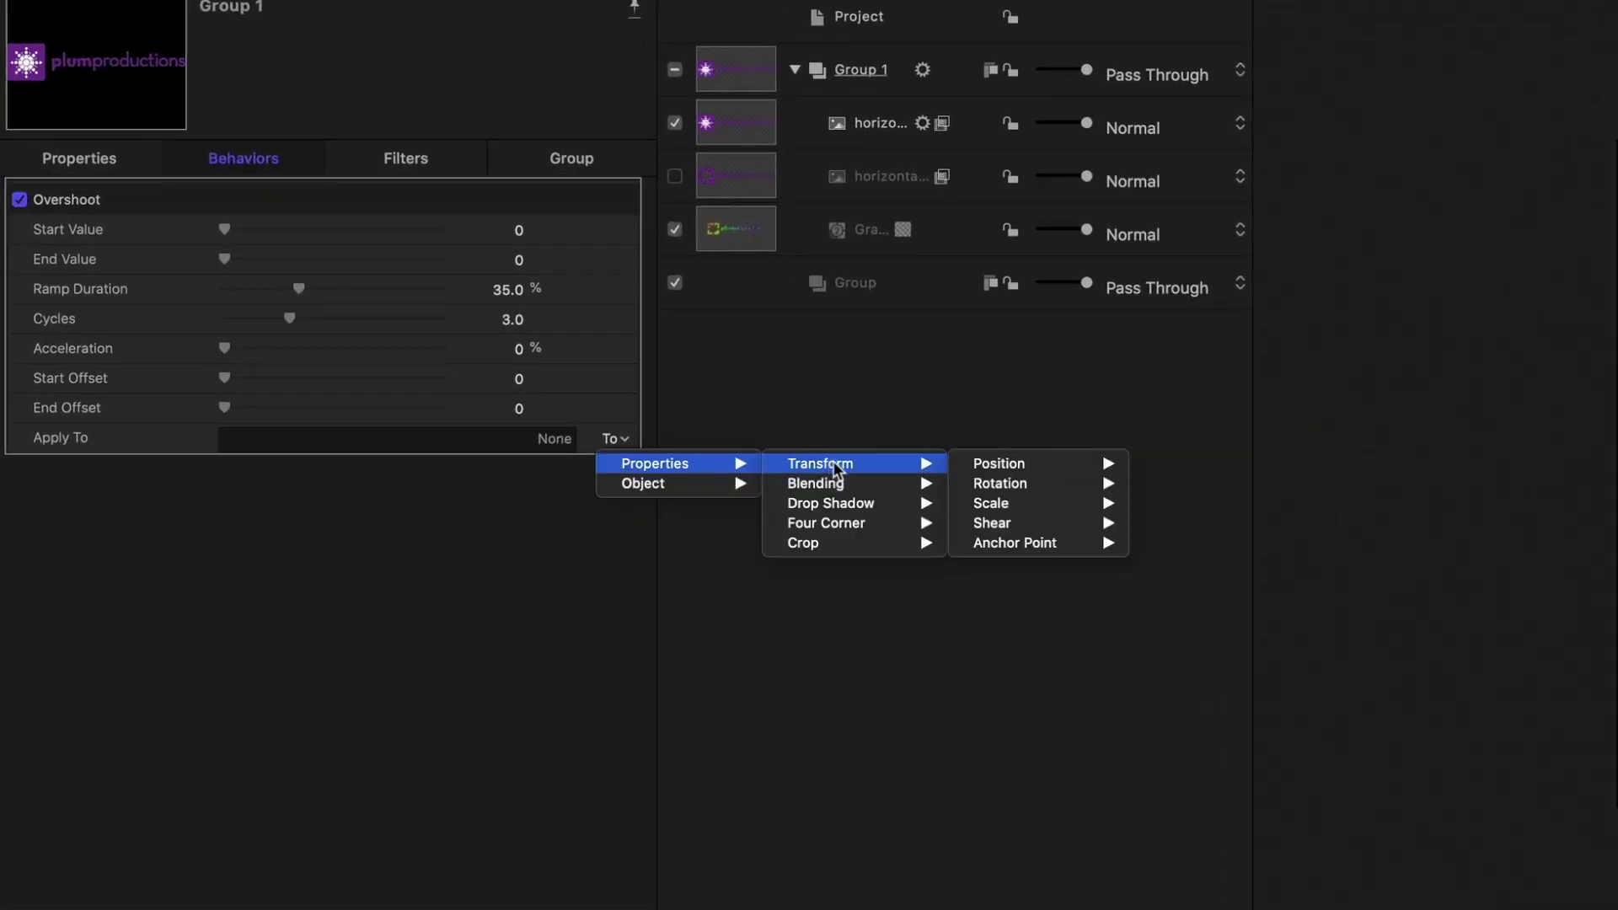
{"action": "mouse_move", "coordinate": [976, 472]}
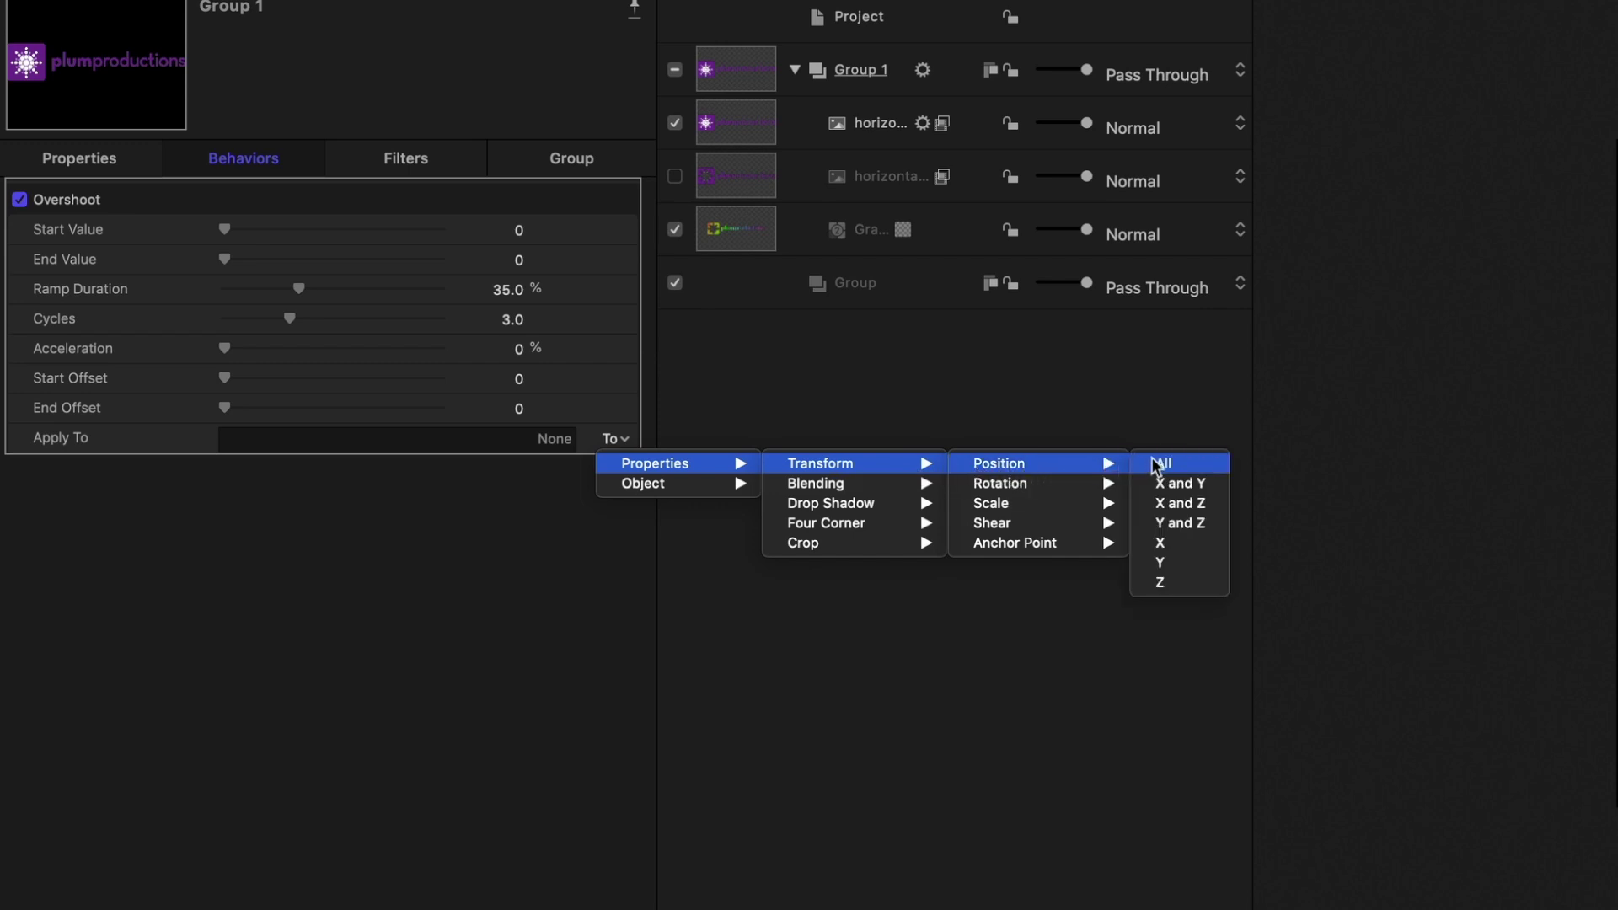
{"action": "left_click", "coordinate": [1162, 563]}
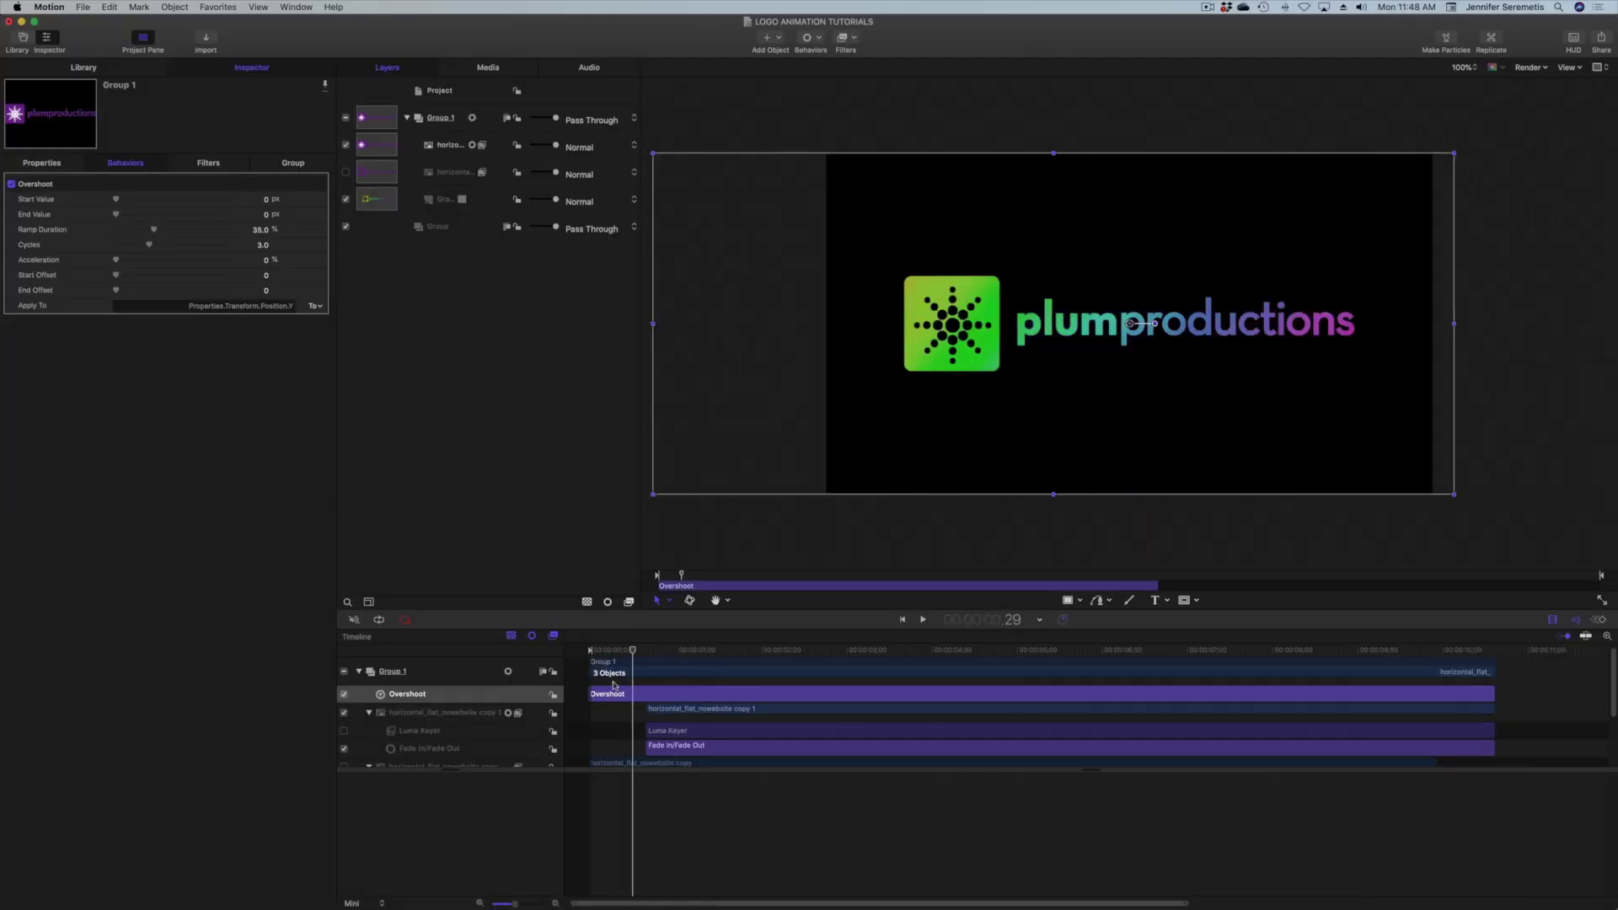
Trim the Overshoot bar to run from the first frame to just past the logo copy's start, and set Start Value to 787 px
{"action": "left_click_drag", "start_coordinate": [693, 693], "coordinate": [696, 693]}
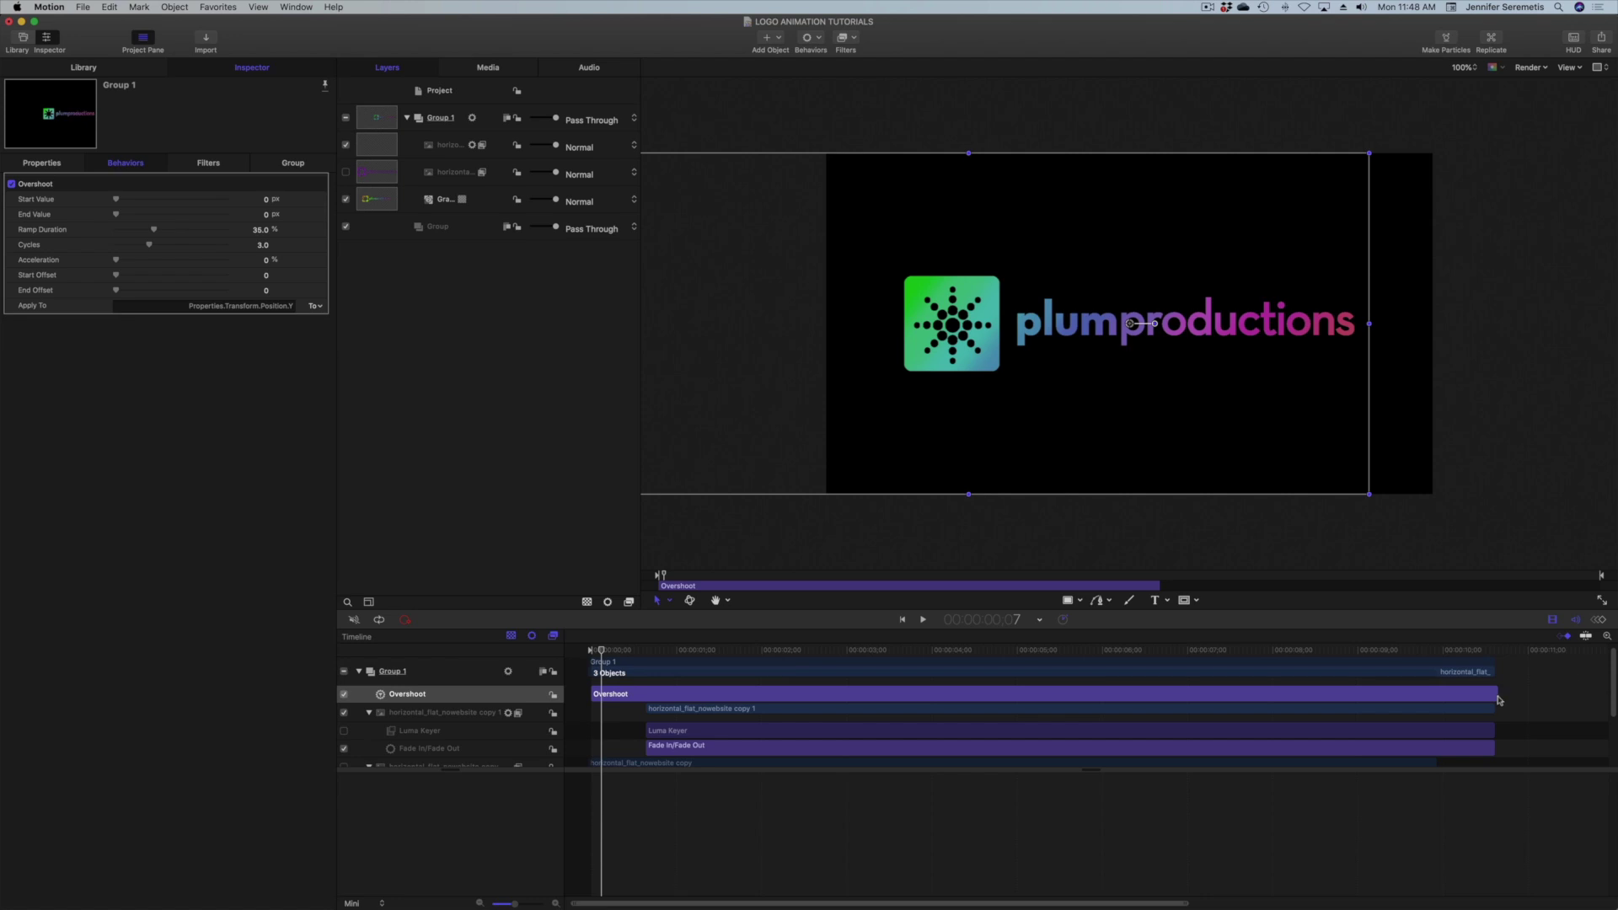
{"action": "left_click_drag", "start_coordinate": [1499, 699], "coordinate": [591, 653]}
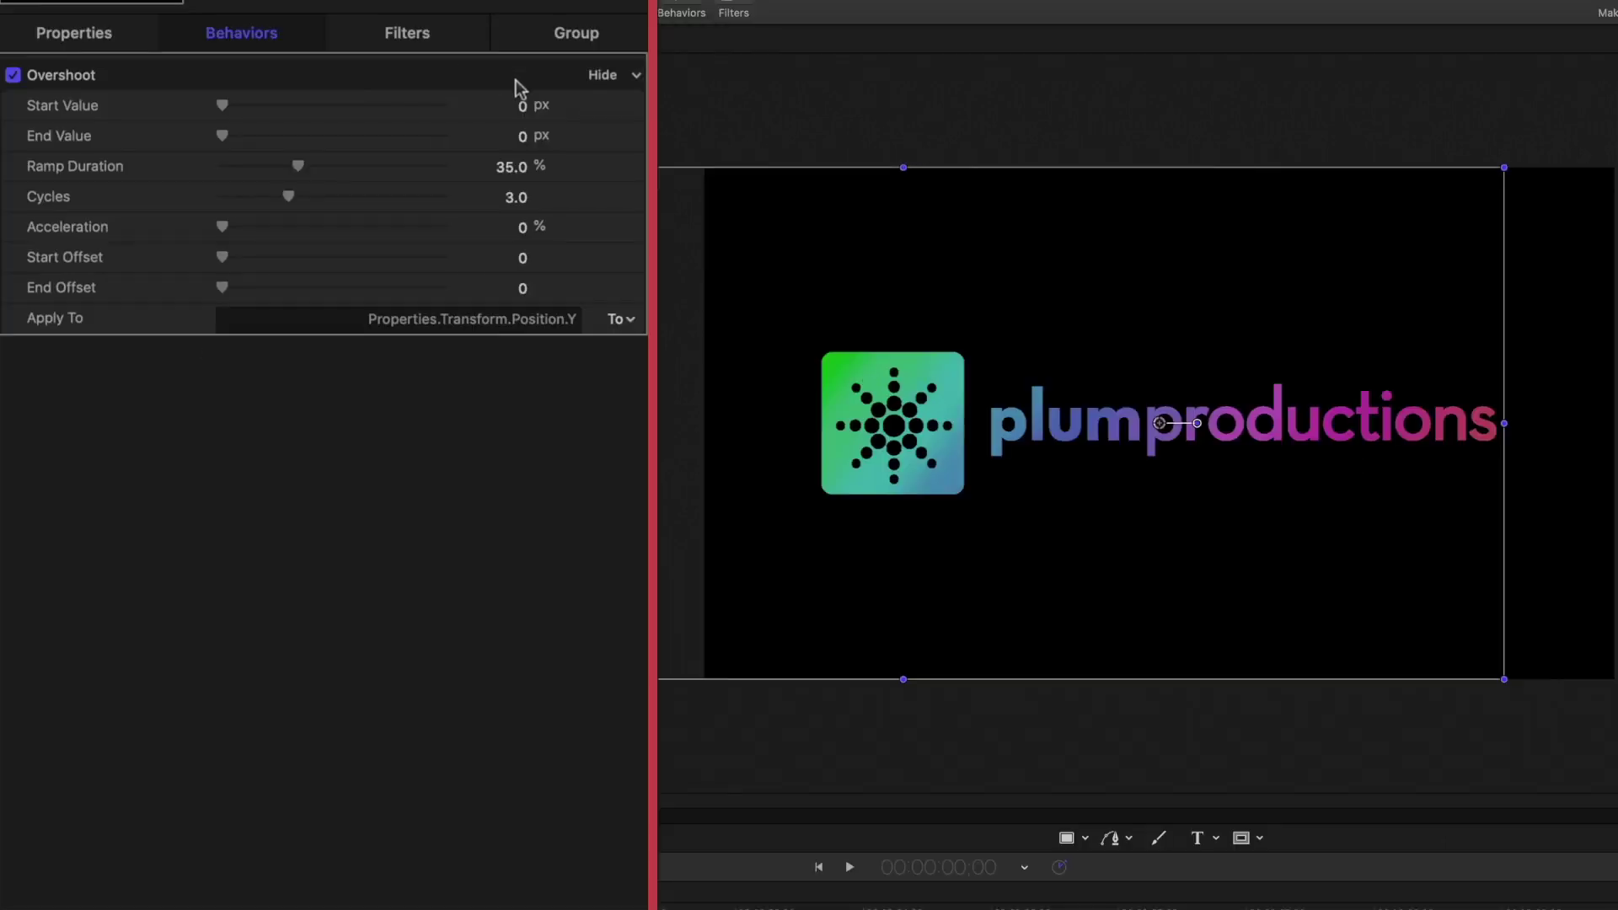
{"action": "left_click_drag", "start_coordinate": [524, 113], "coordinate": [626, 113]}
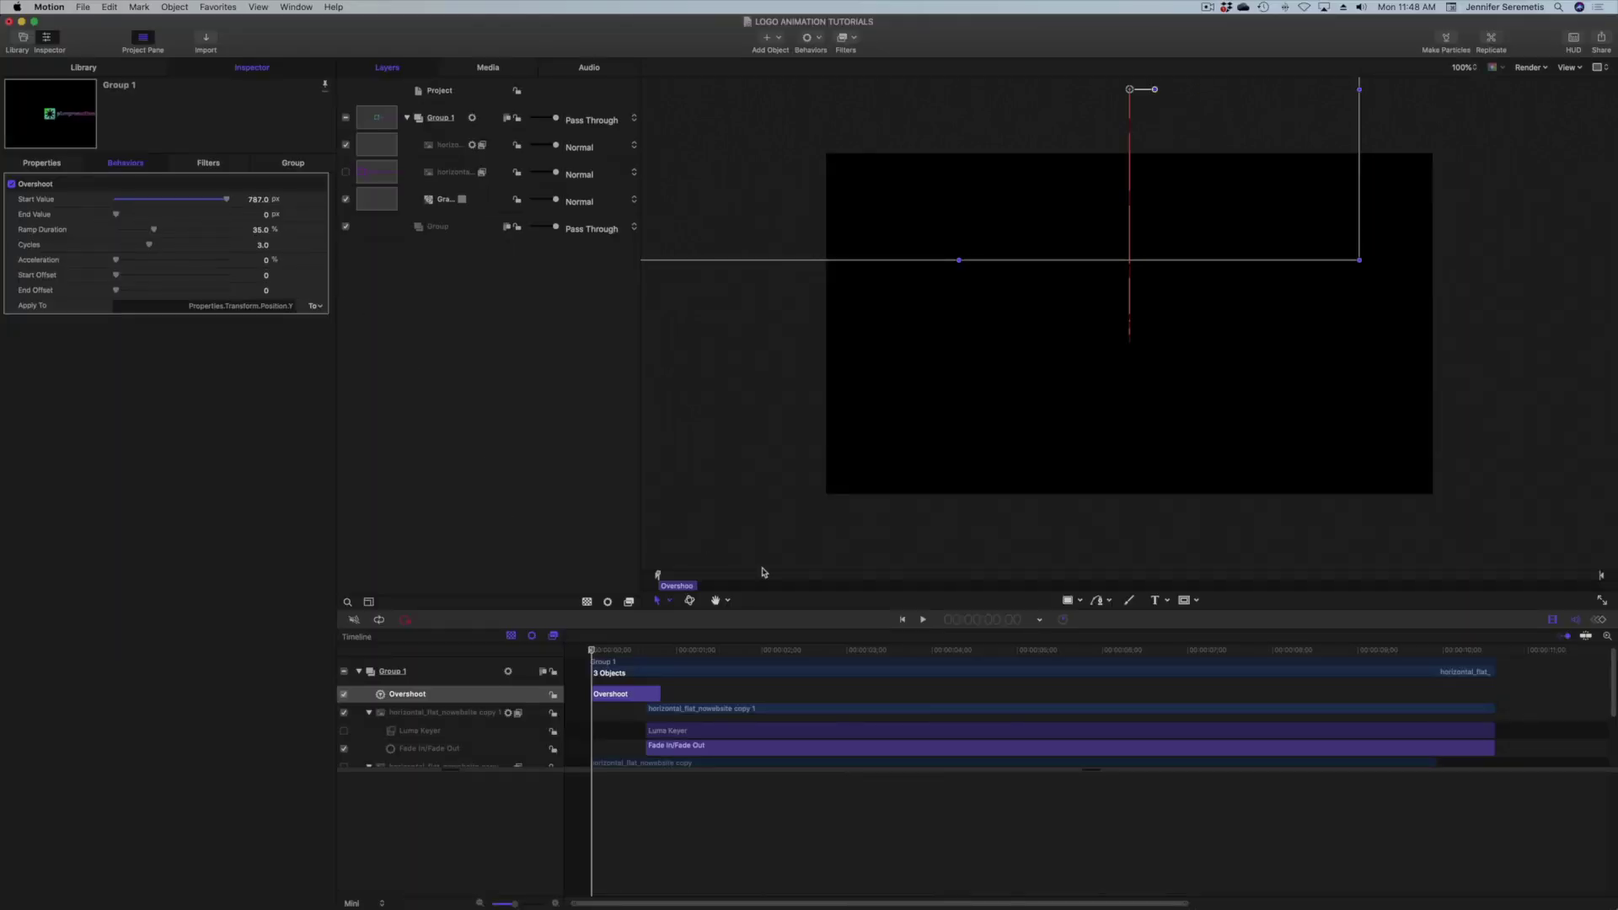
Play back the Overshoot drop-in and logo fade twice with the group deselected for the second pass, and scrub back near the start
{"action": "key", "text": "space"}
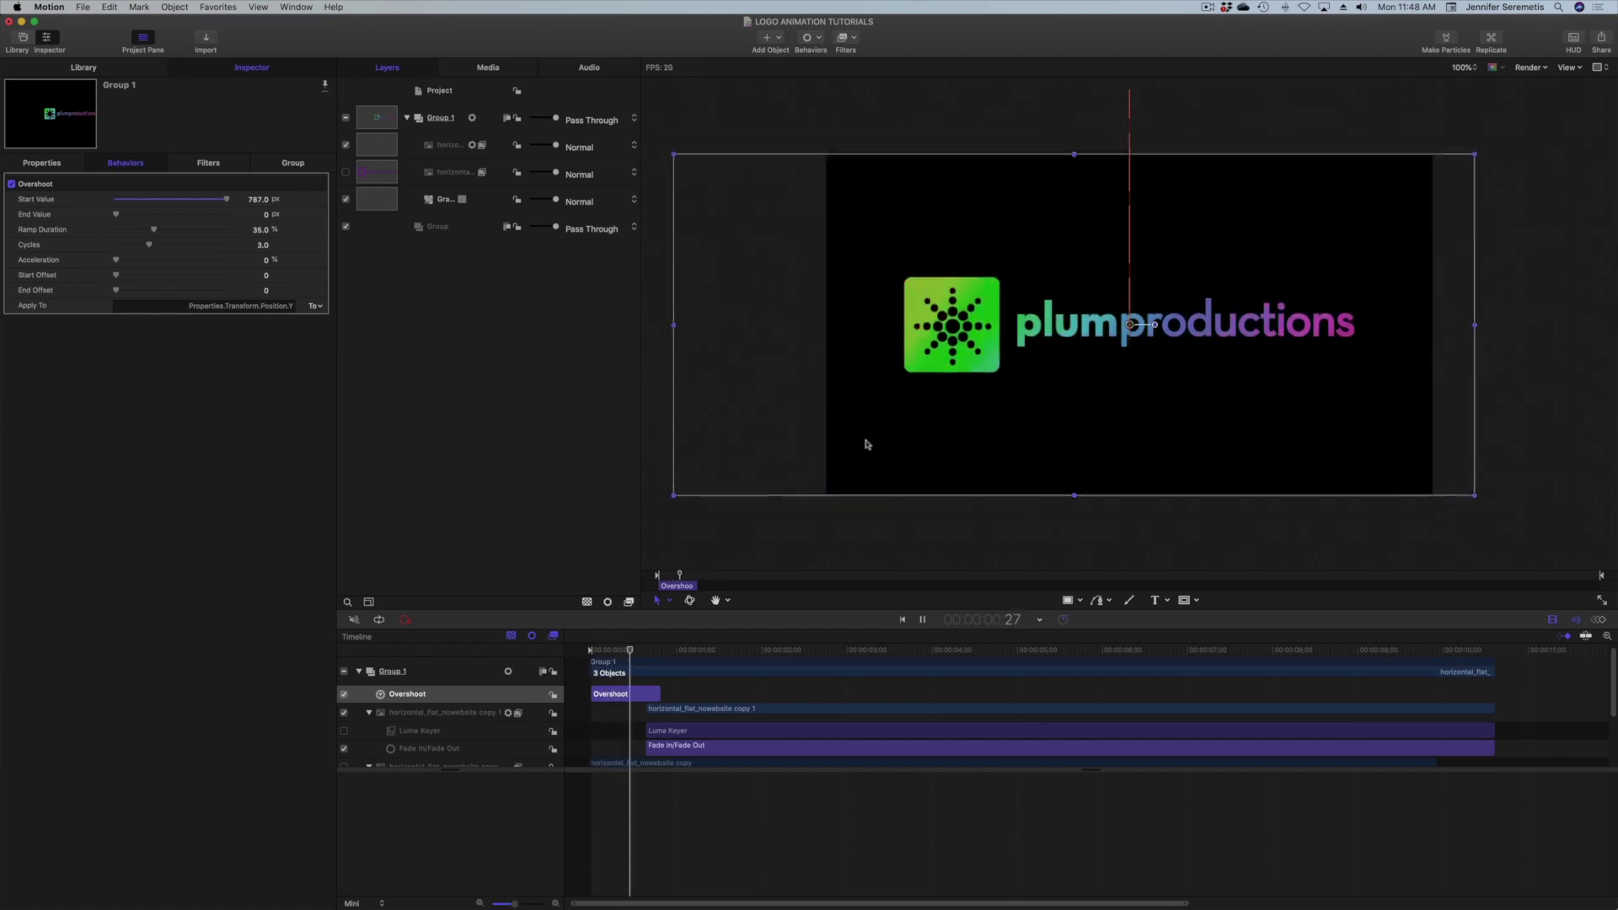
{"action": "key", "text": "space"}
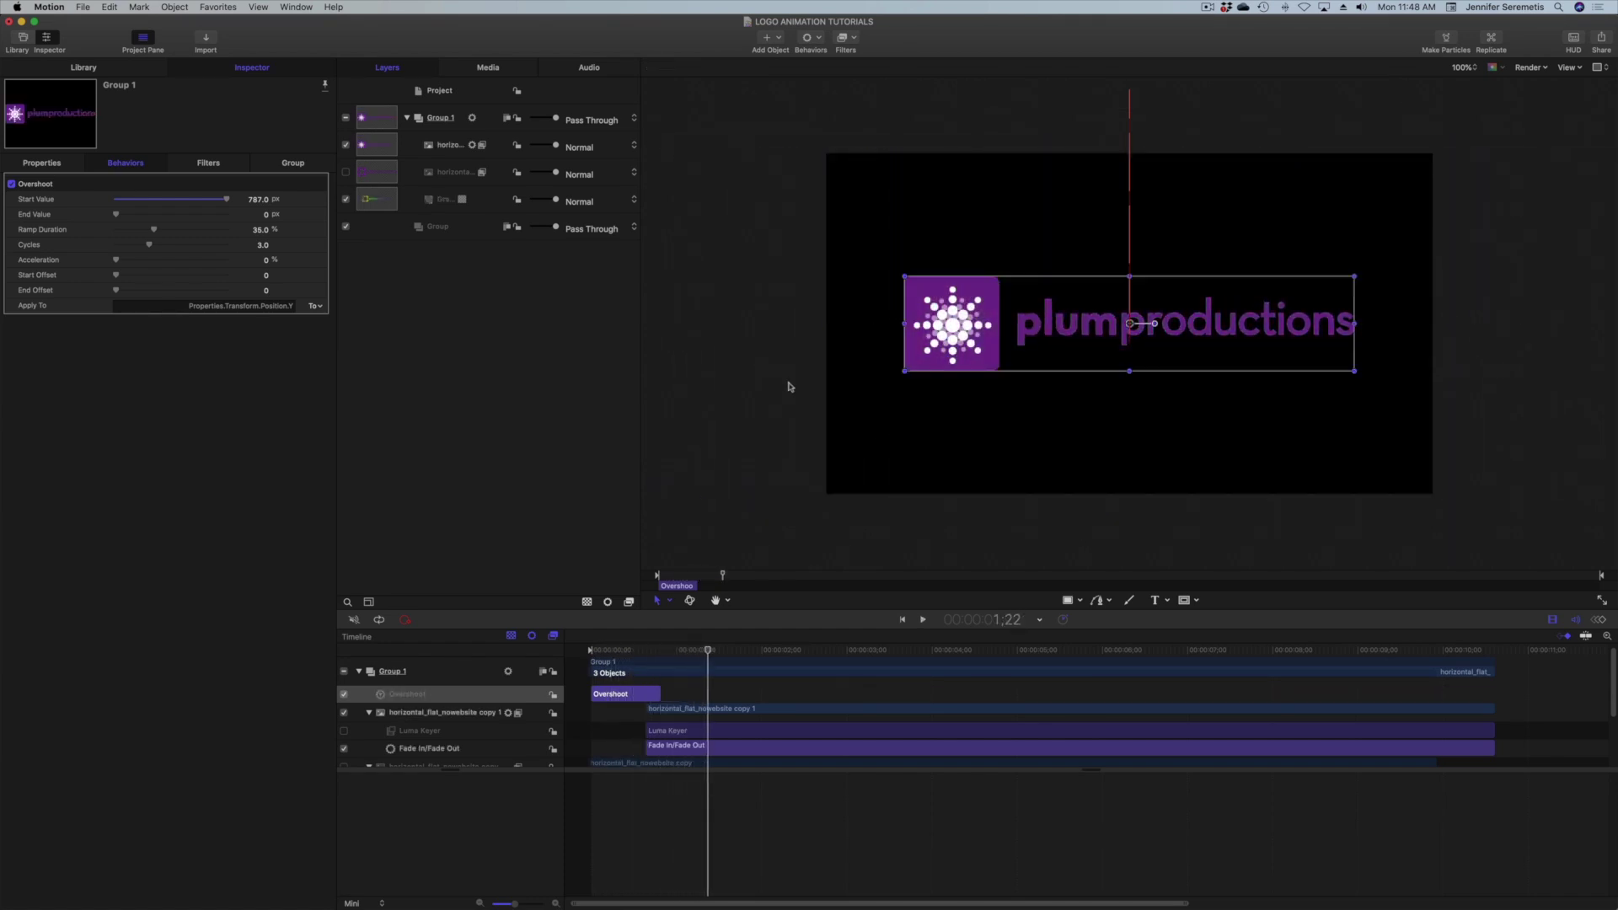
{"action": "left_click", "coordinate": [755, 420]}
{"action": "left_click", "coordinate": [635, 647]}
{"action": "key", "text": "space"}
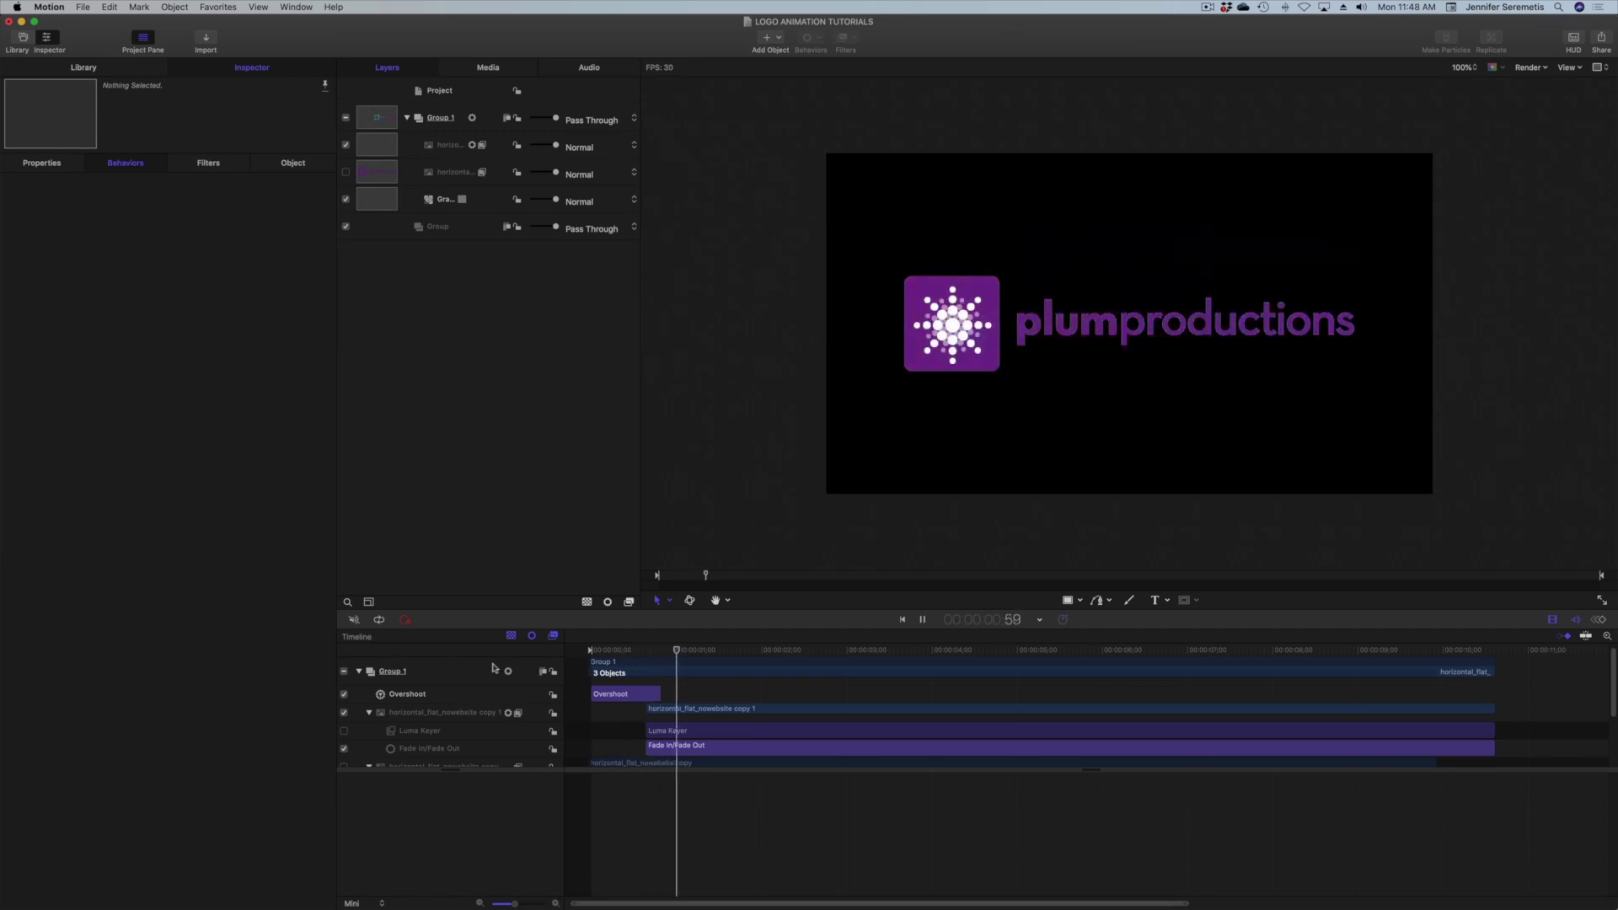
{"action": "key", "text": "space"}
{"action": "left_click", "coordinate": [610, 650]}
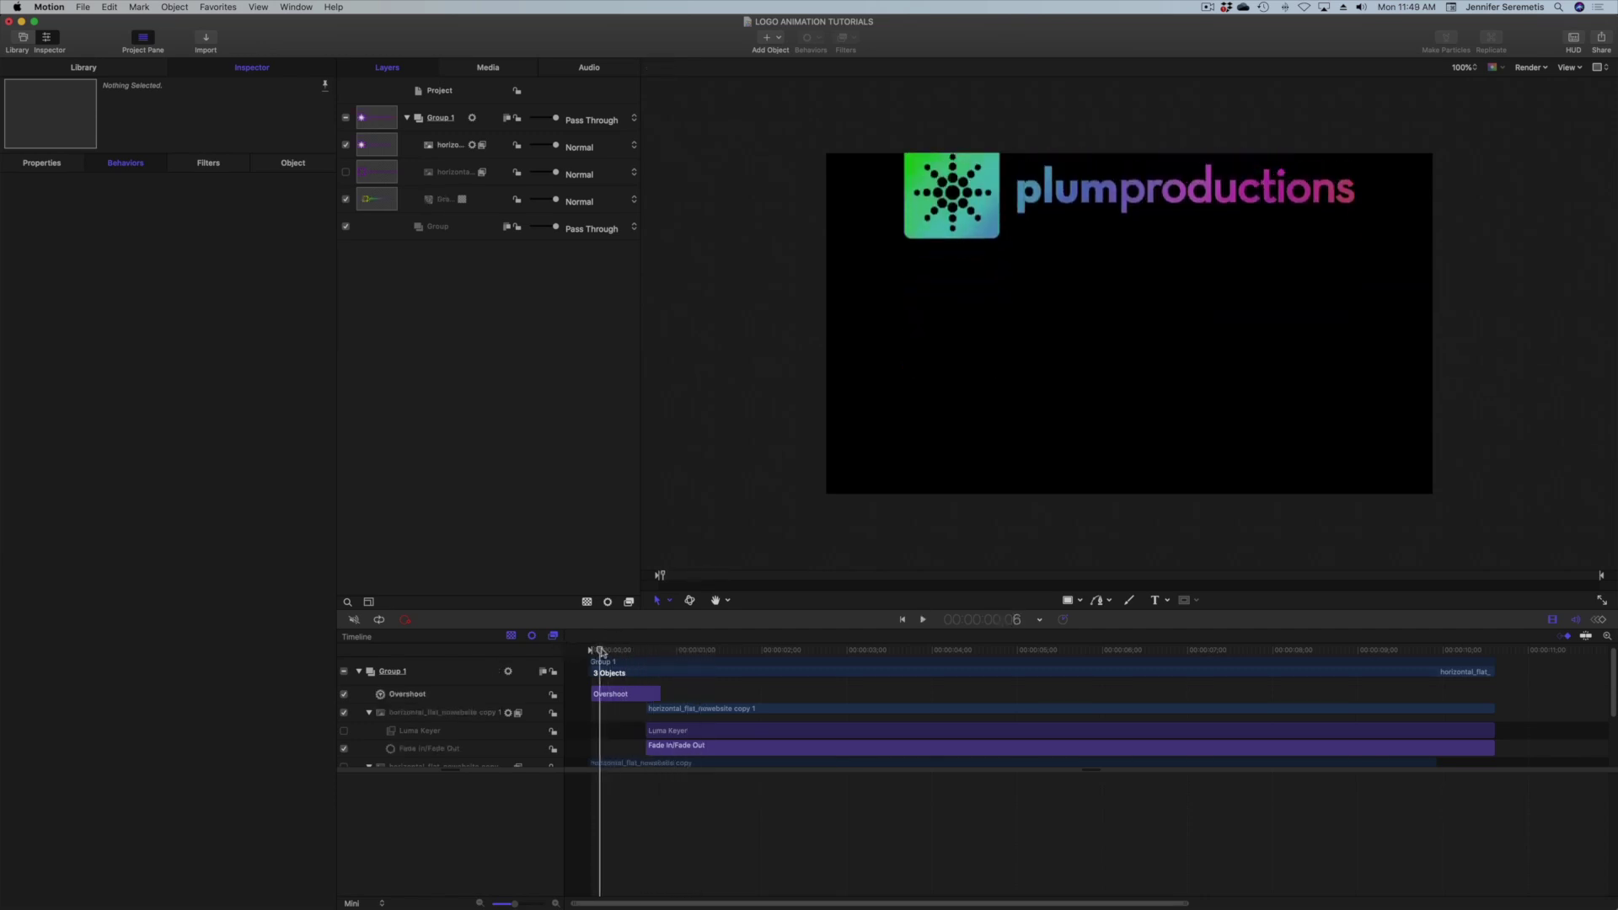
Reduce the Overshoot behavior's Ramp Duration to 23.22% and play back the drop-in
{"action": "left_click", "coordinate": [624, 694]}
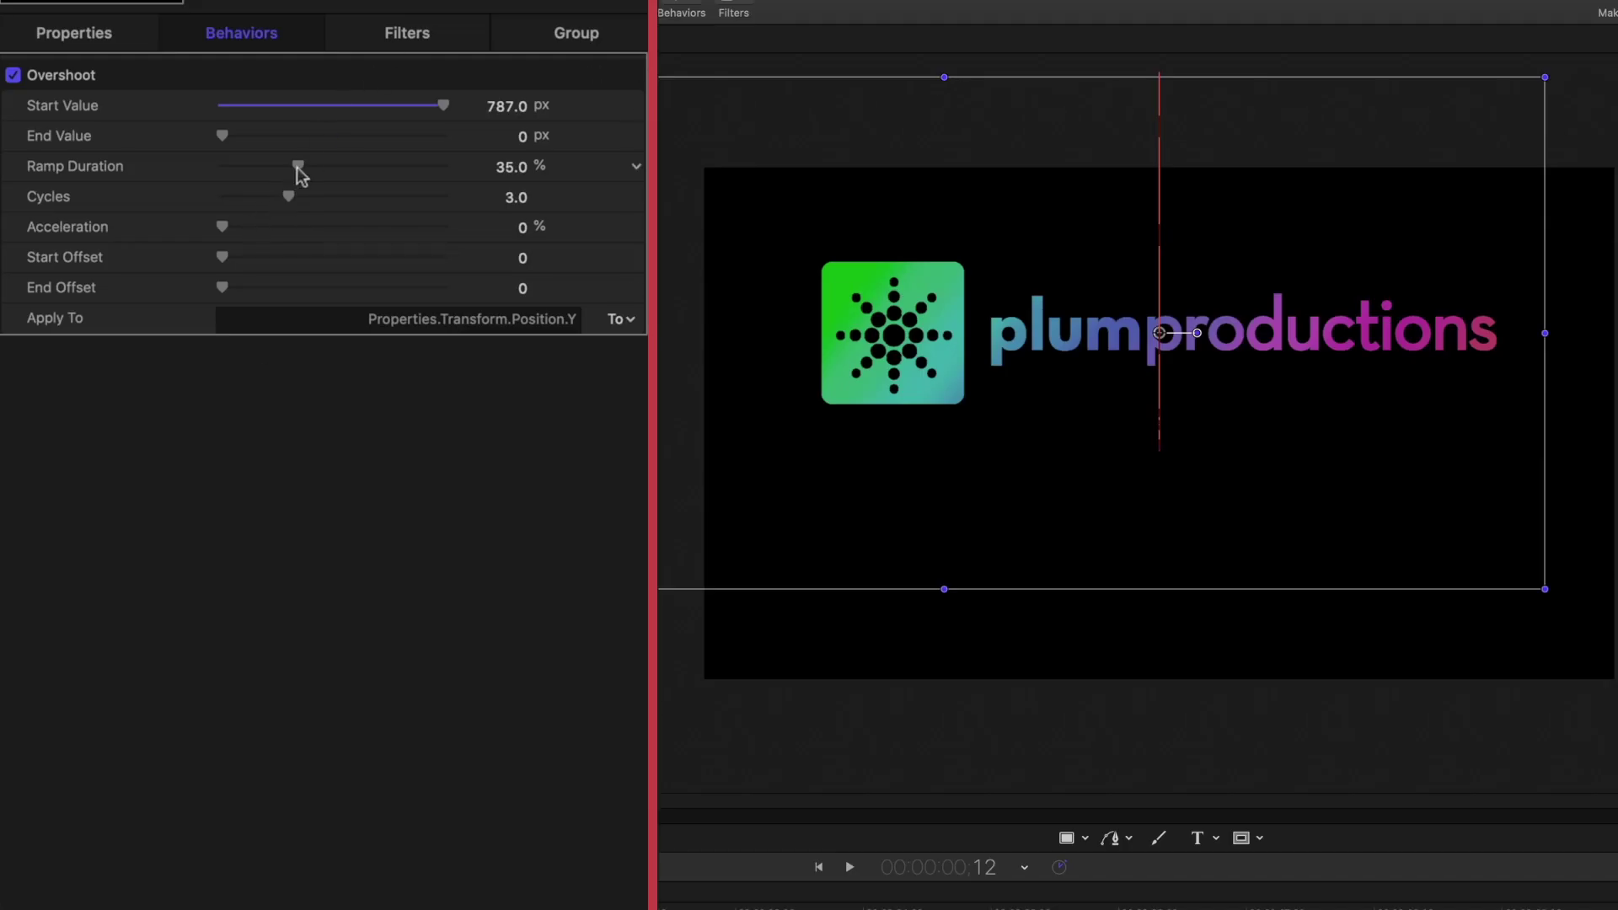
{"action": "left_click_drag", "start_coordinate": [301, 171], "coordinate": [273, 168]}
{"action": "key", "text": "space"}
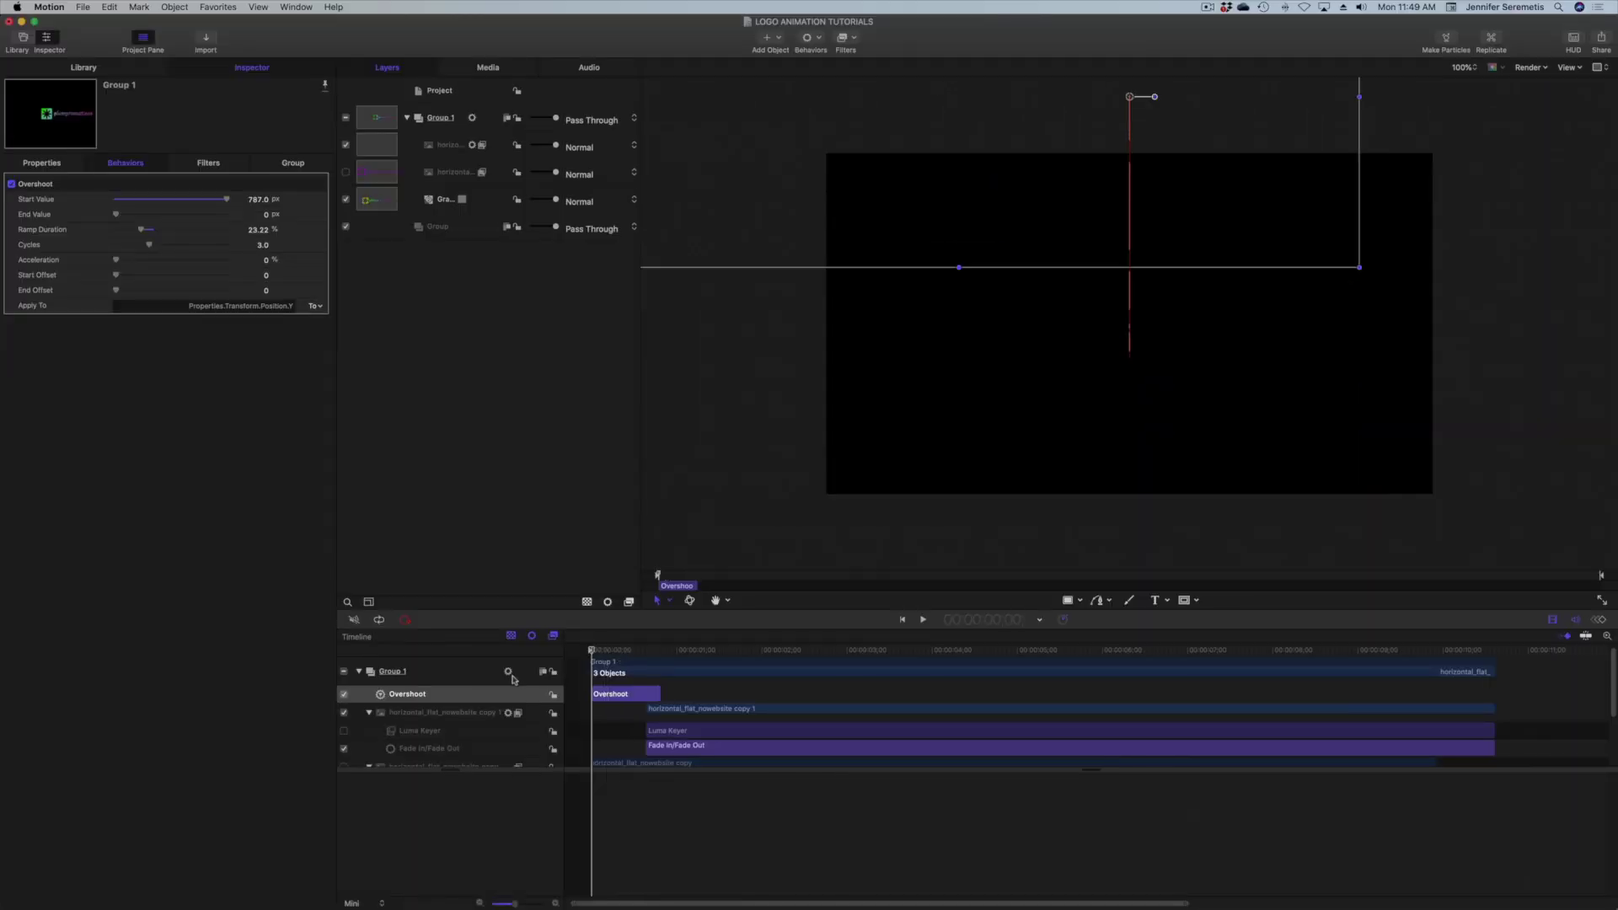